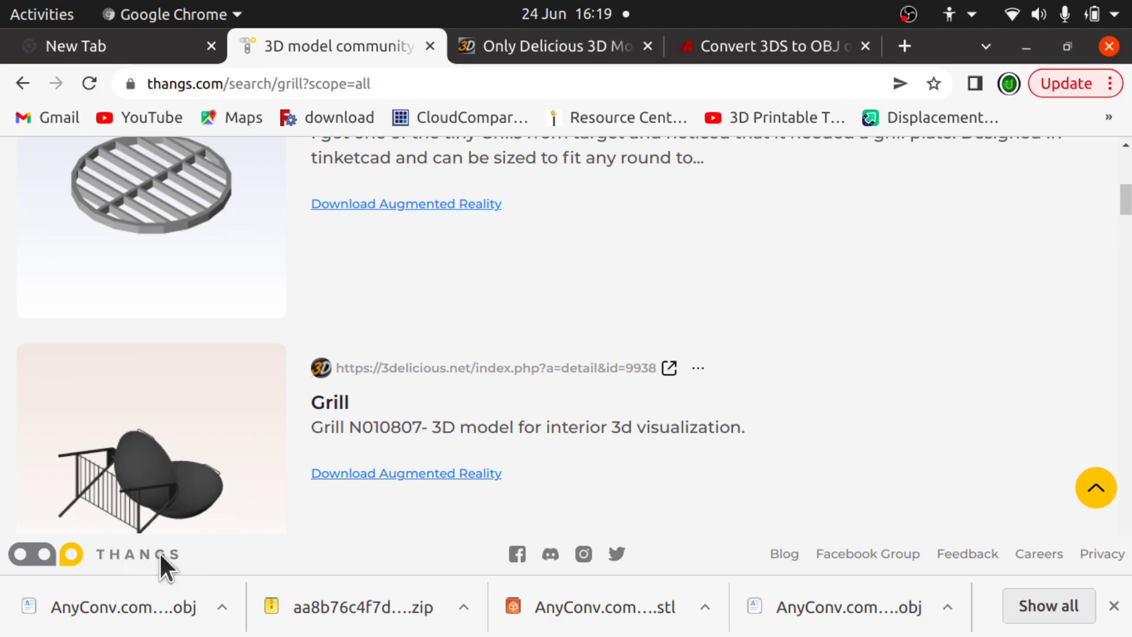
Look over the Thangs and 3delicious Grill tabs, then bring up the AnyConv 3DS-to-OBJ converter
click(512, 51)
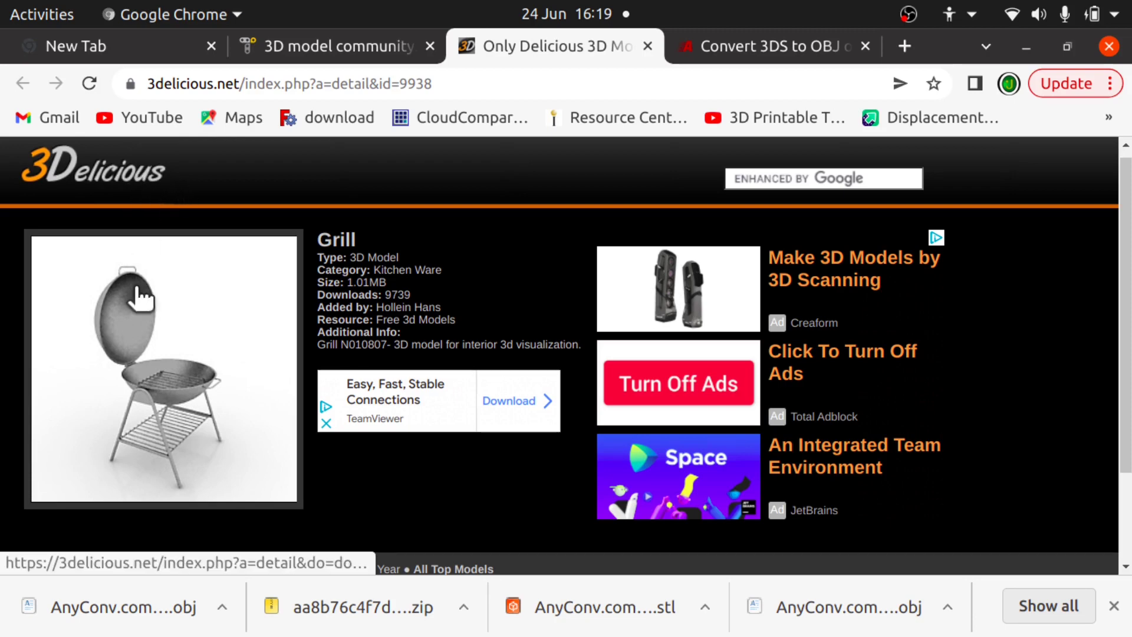
click(345, 42)
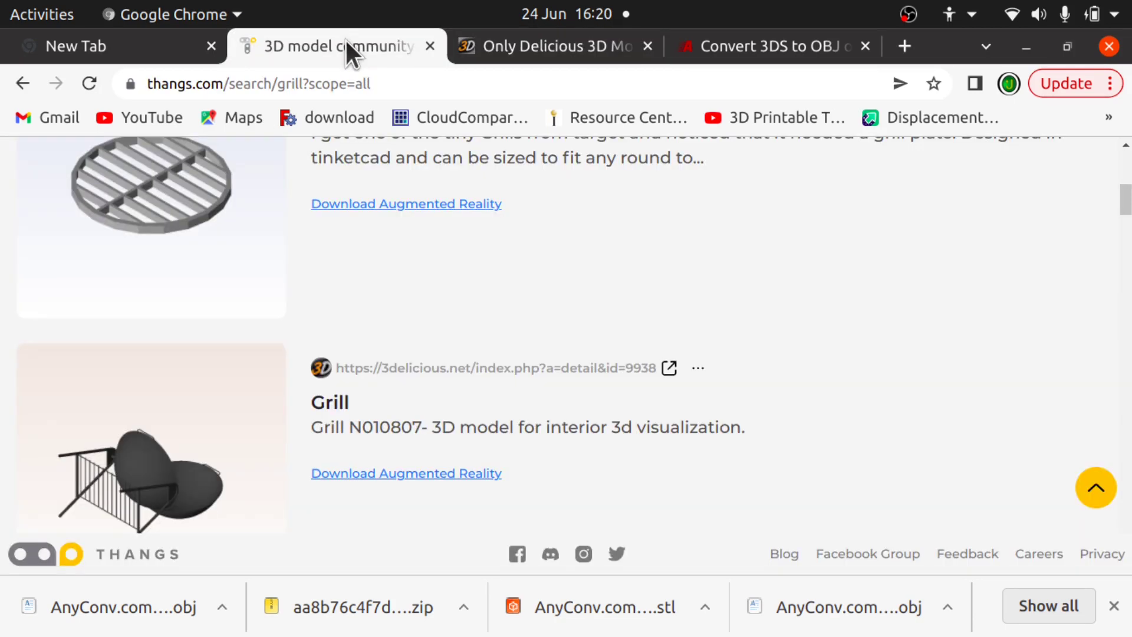
click(542, 47)
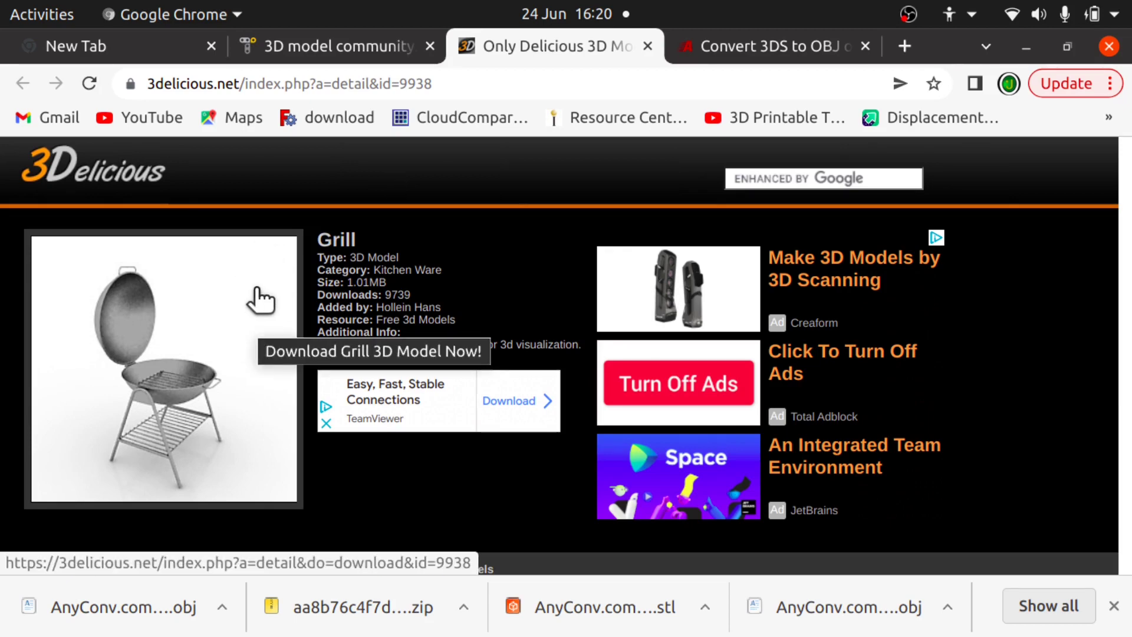
click(763, 42)
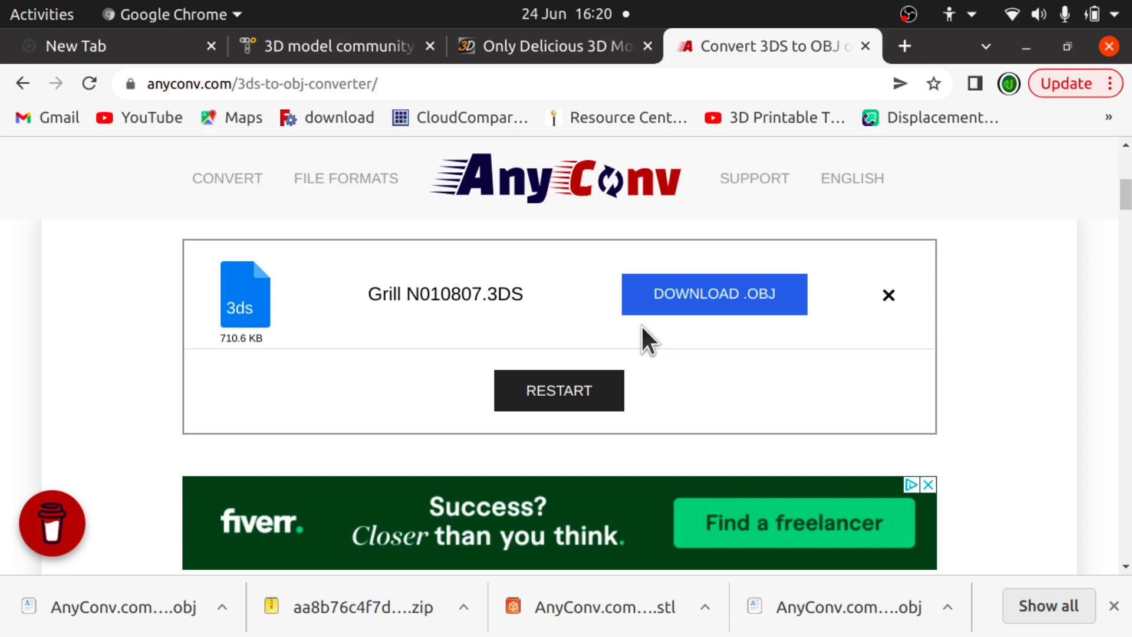
Bring FreeCAD to the front, activate the Mesh Design workbench and open the Meshes menu
key(super)
click(697, 234)
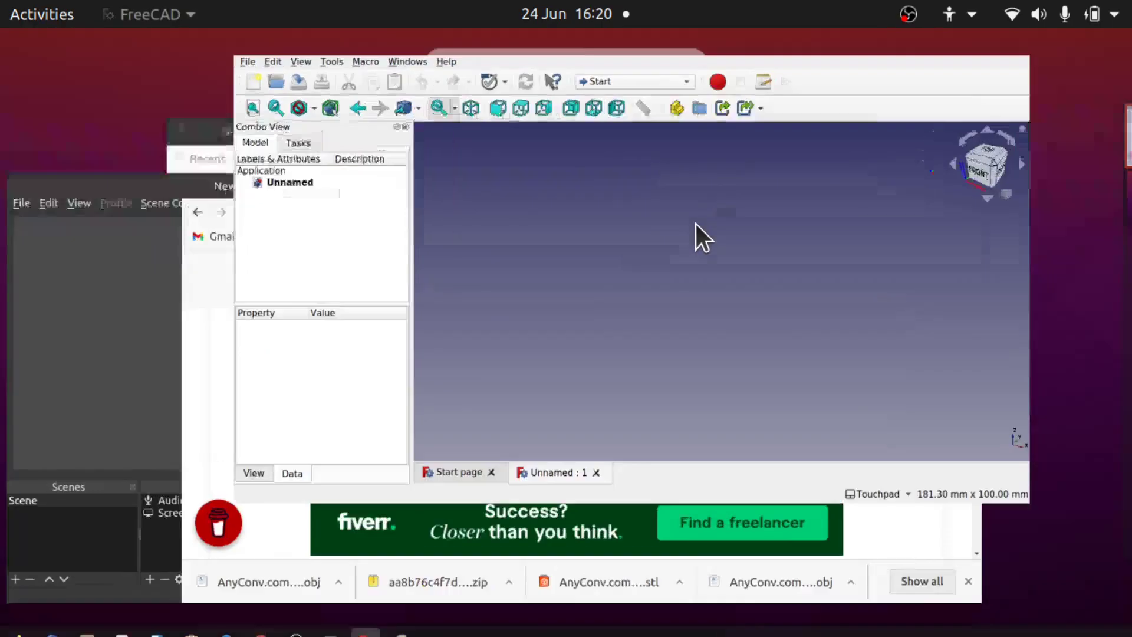
click(581, 37)
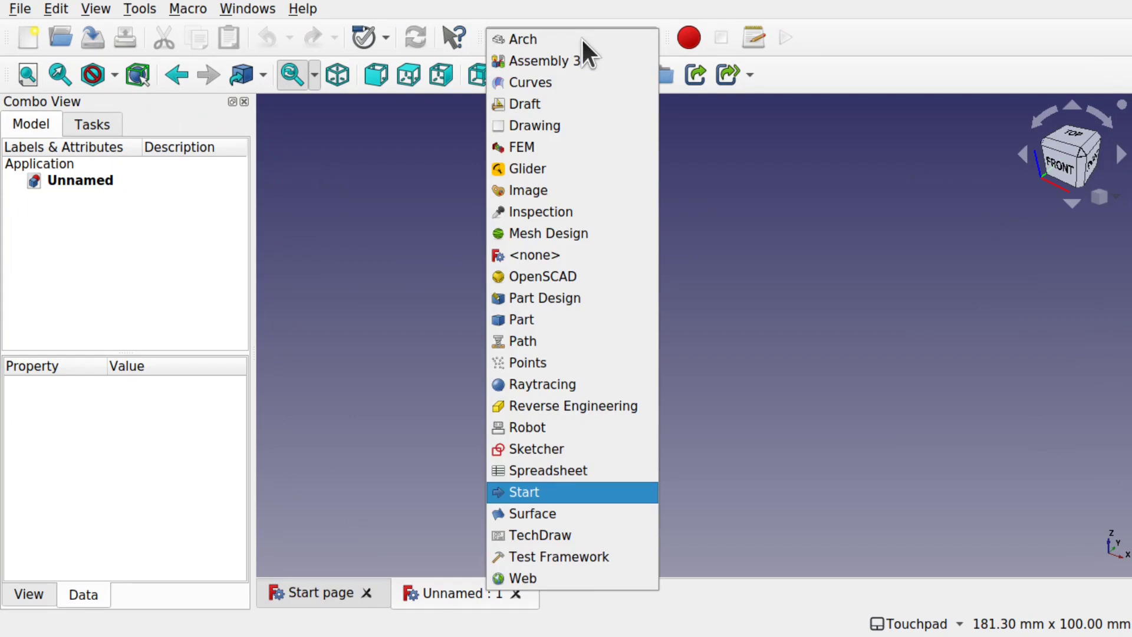
click(579, 233)
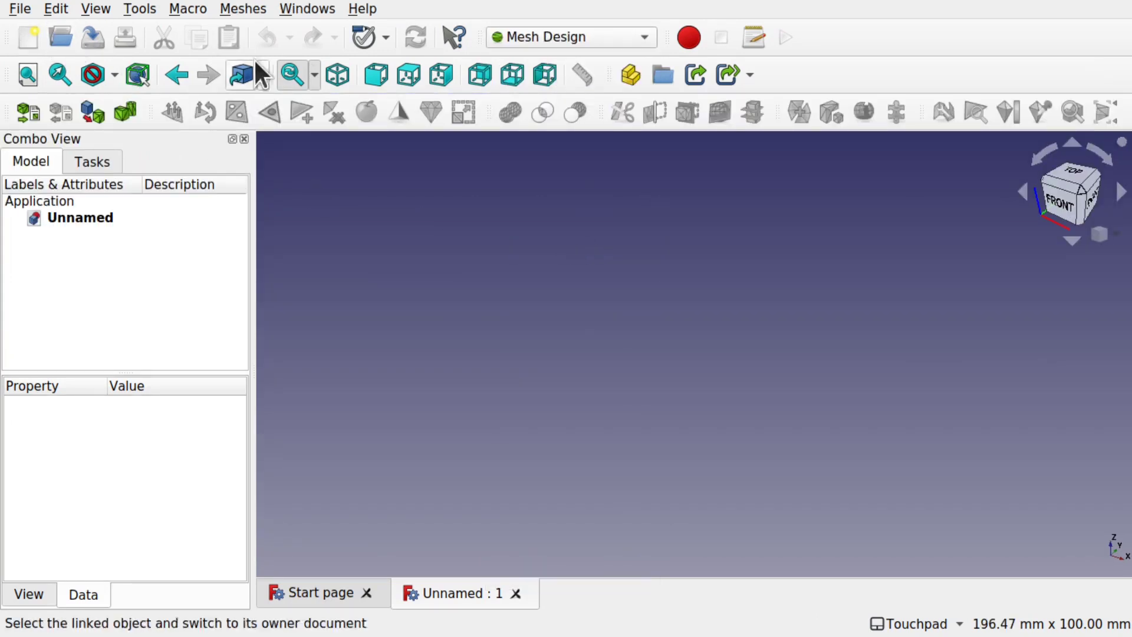
click(243, 8)
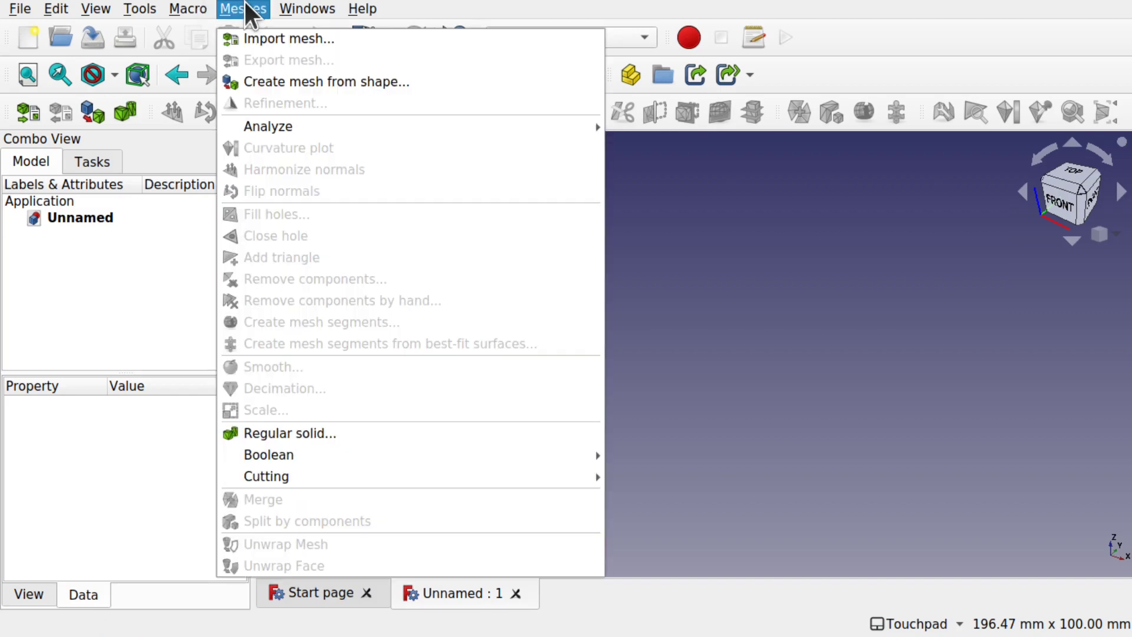
Choose Import mesh and pick AnyConv.com__Grill N010807.obj from Downloads
click(278, 34)
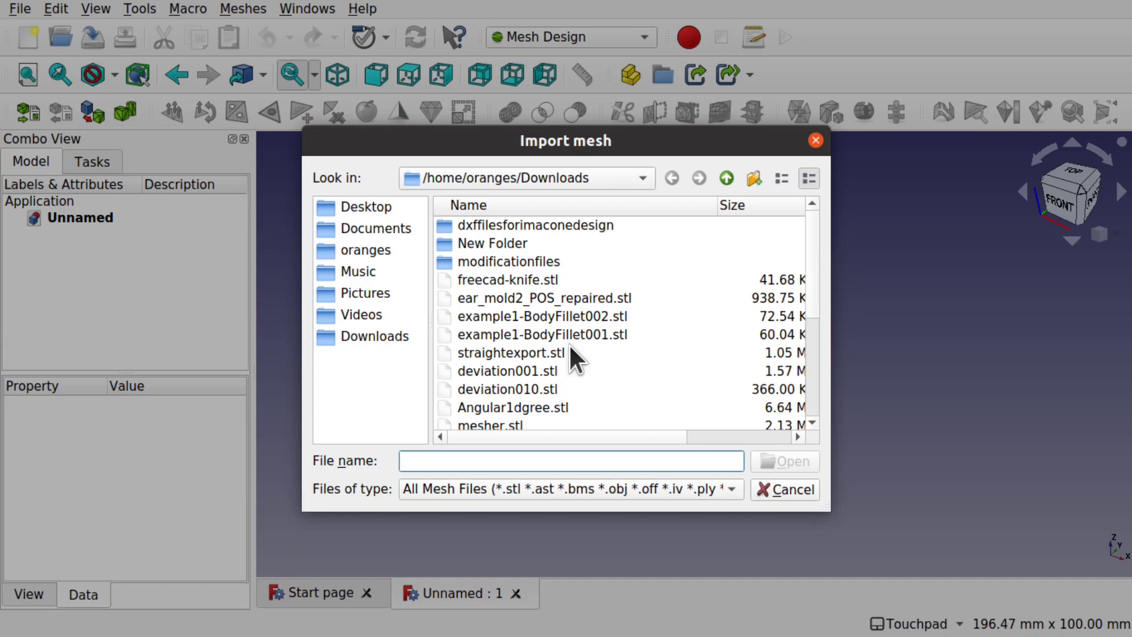
scroll(531, 317, down, 2)
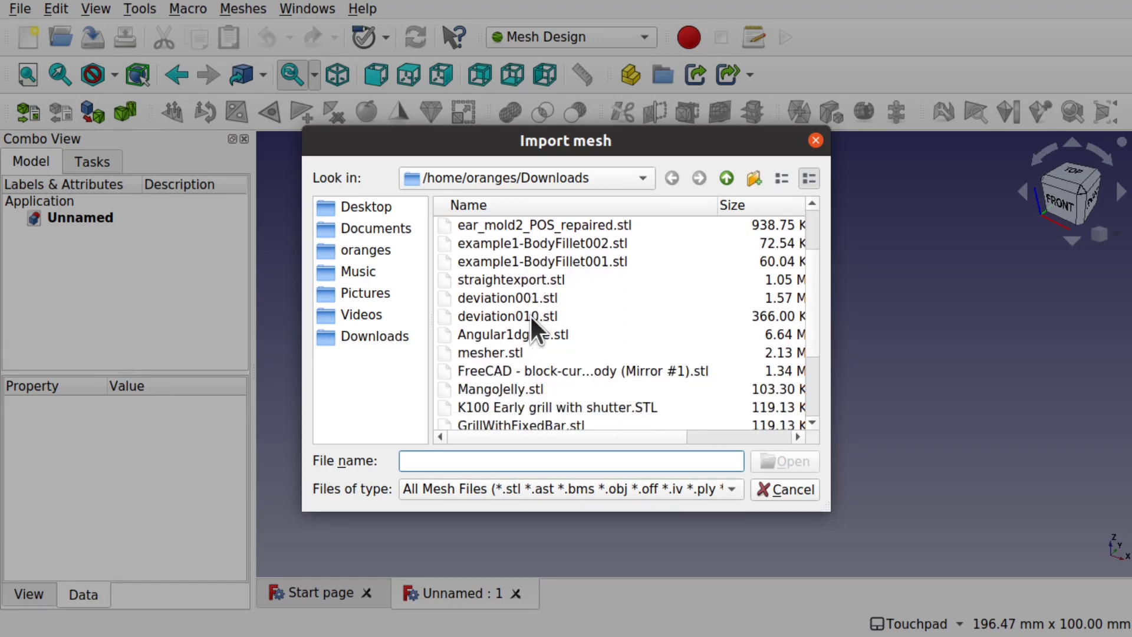
scroll(529, 313, down, 2)
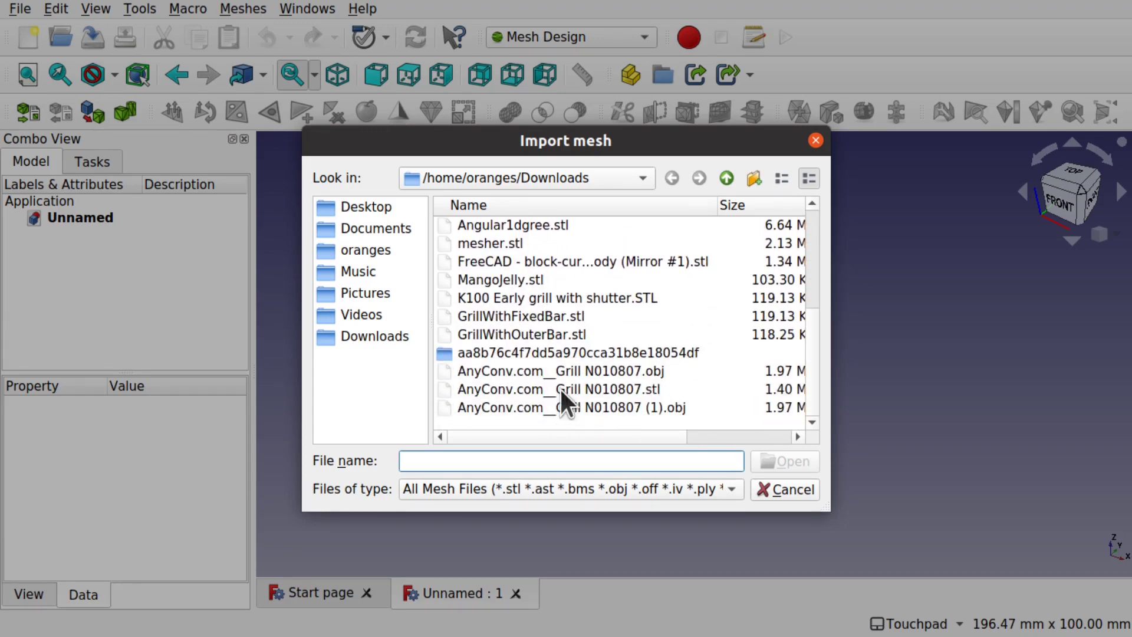
click(590, 370)
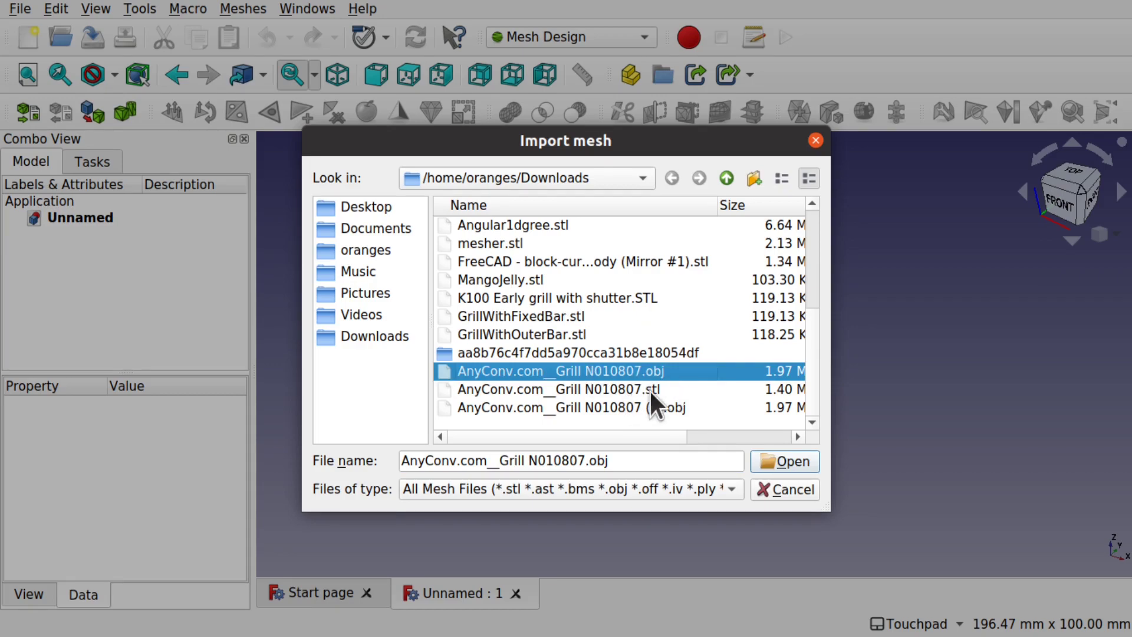
Load the grill OBJ, zoom out and orbit to an upright, frontal view of the model
click(783, 461)
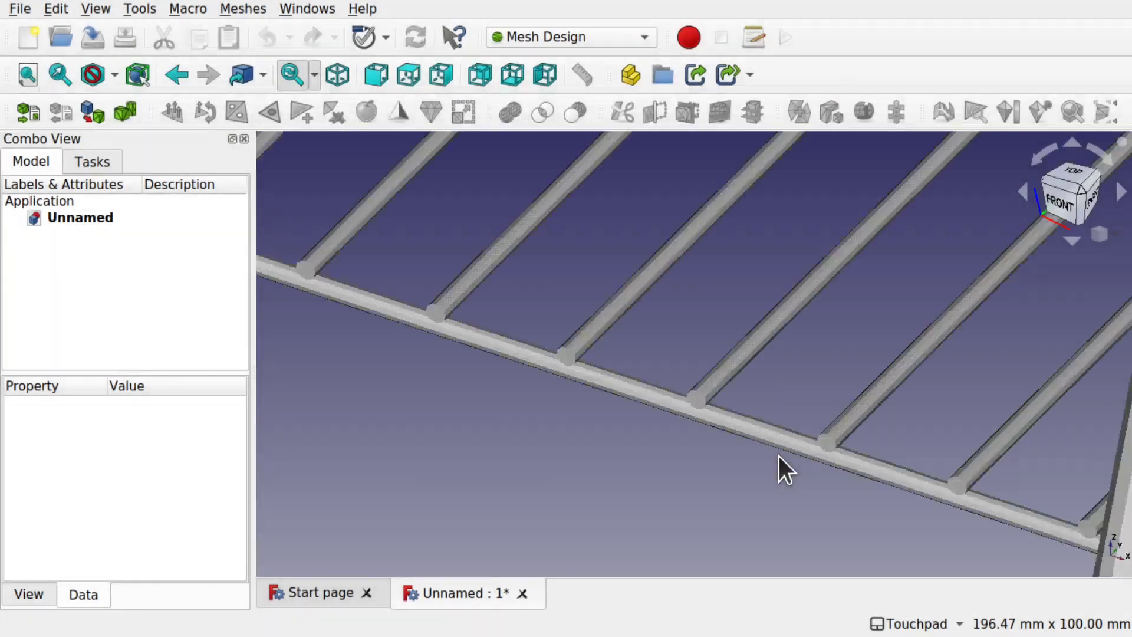
scroll(778, 455, down, 5)
scroll(778, 455, down, 4)
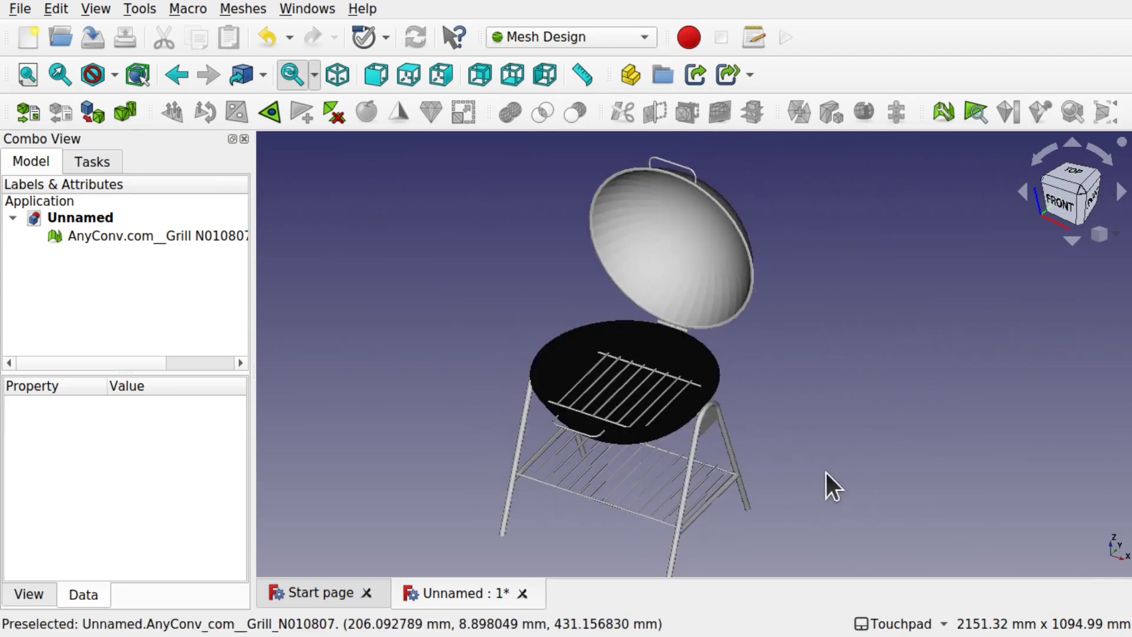
alt+drag(618, 497, 669, 349)
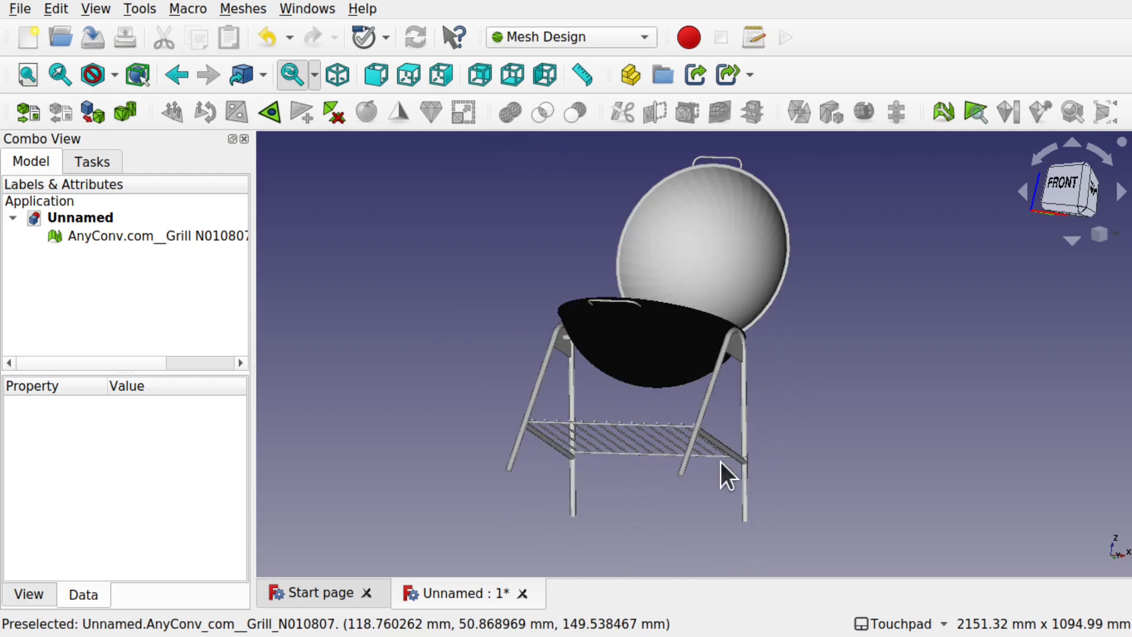
alt+drag(722, 472, 593, 377)
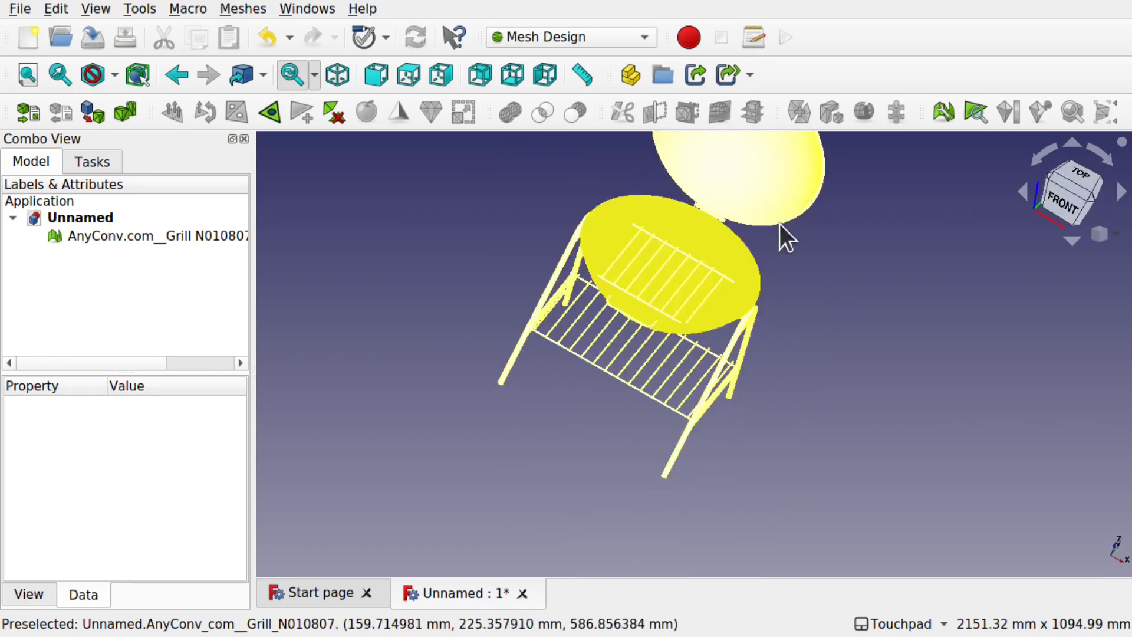
alt+drag(839, 253, 720, 366)
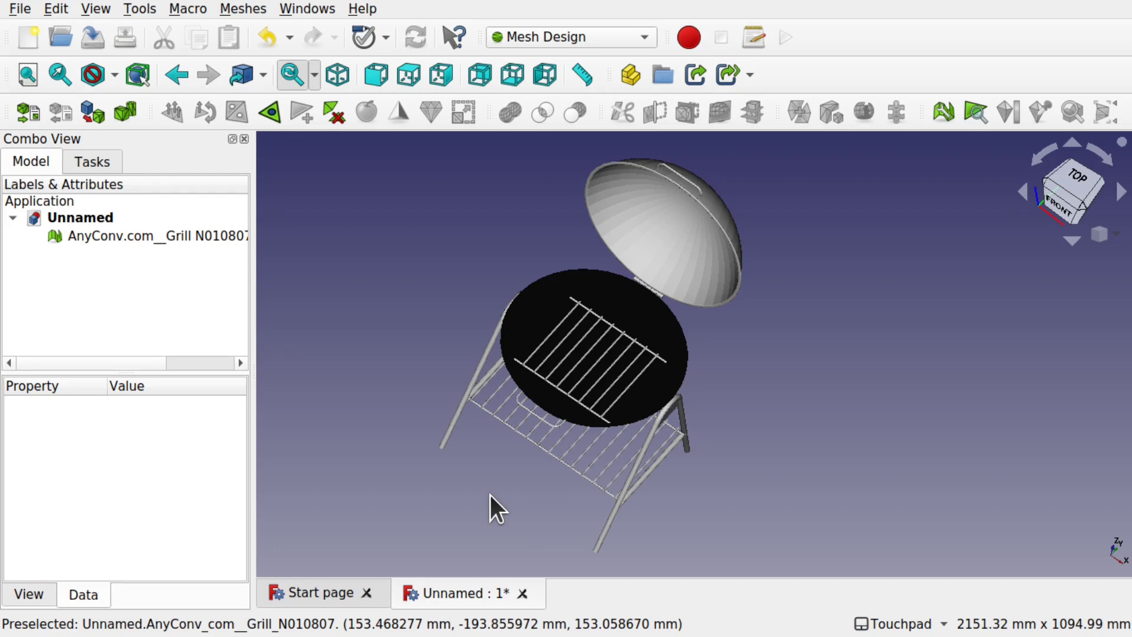
Split the imported grill mesh by components into Component through Component005
click(176, 241)
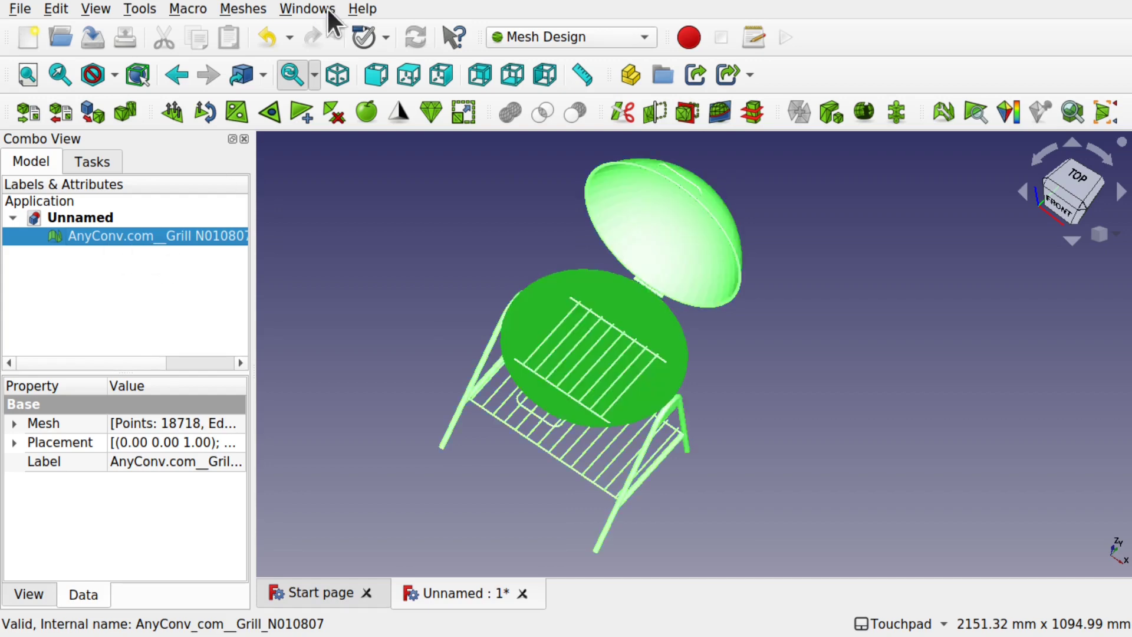
click(243, 9)
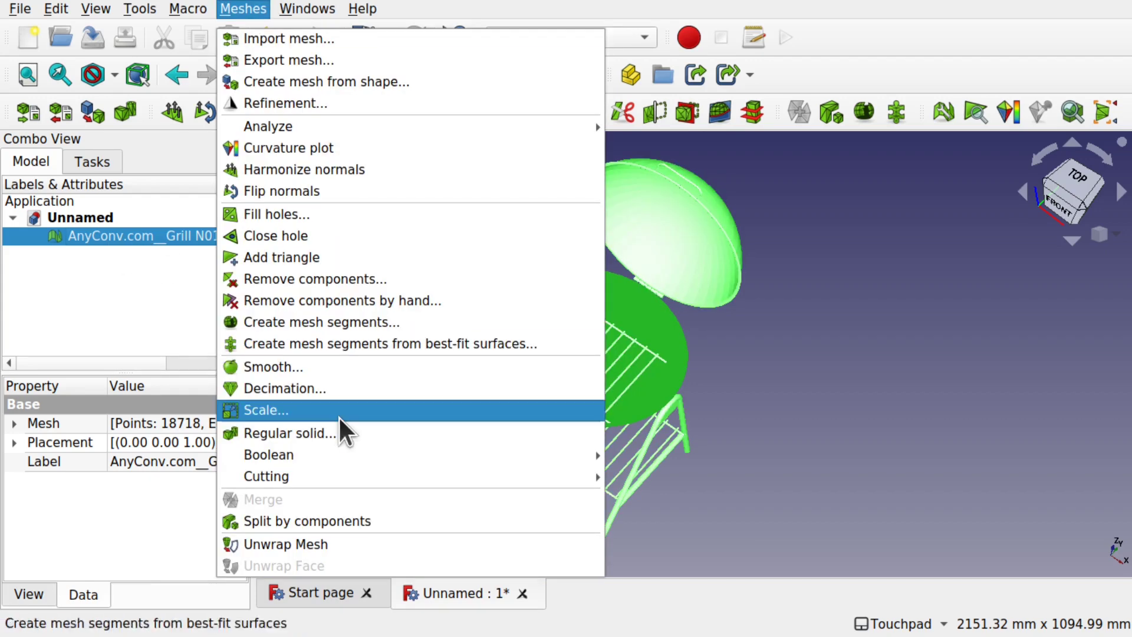
click(338, 522)
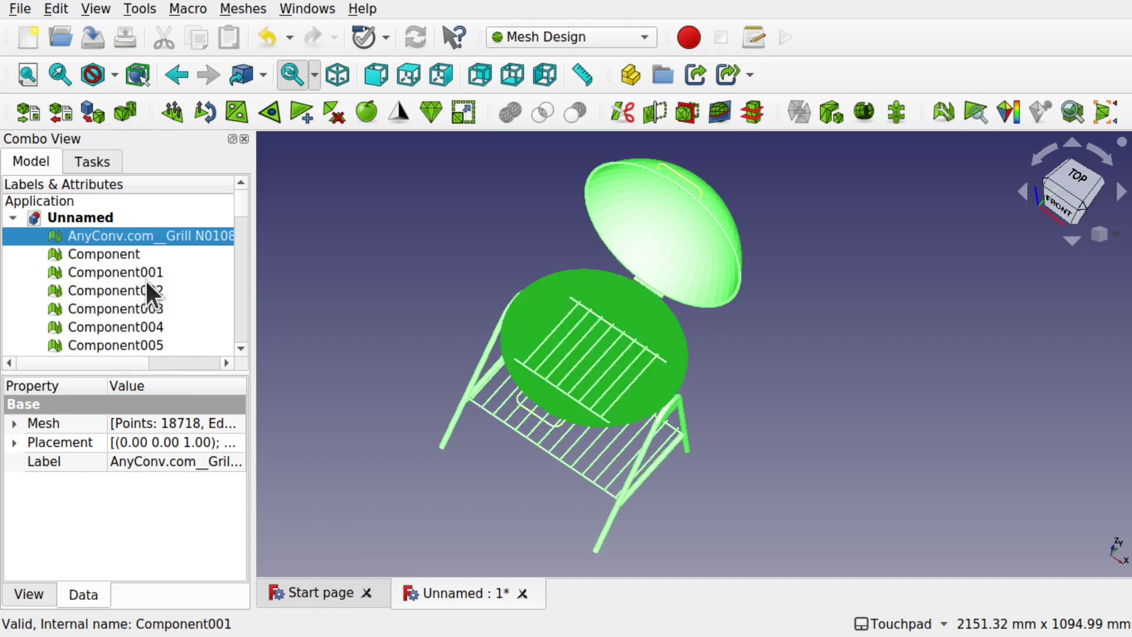
mouse_move(241, 224)
mouse_down()
mouse_move(246, 344)
mouse_move(253, 208)
mouse_up()
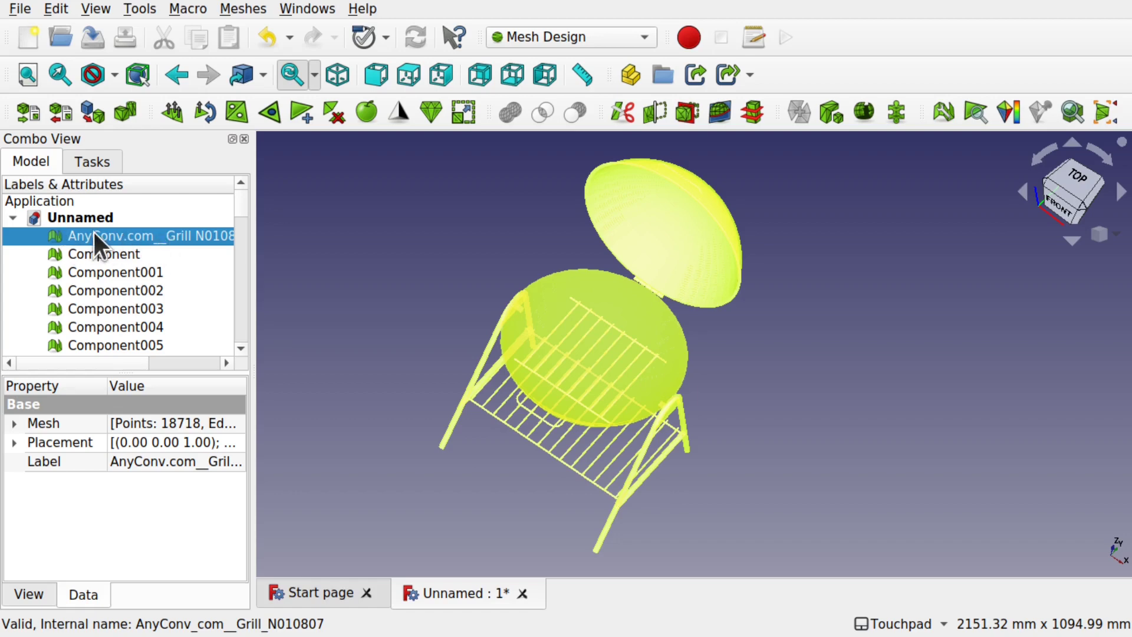
Hide the original combined grill mesh and select the lid Component001
click(407, 260)
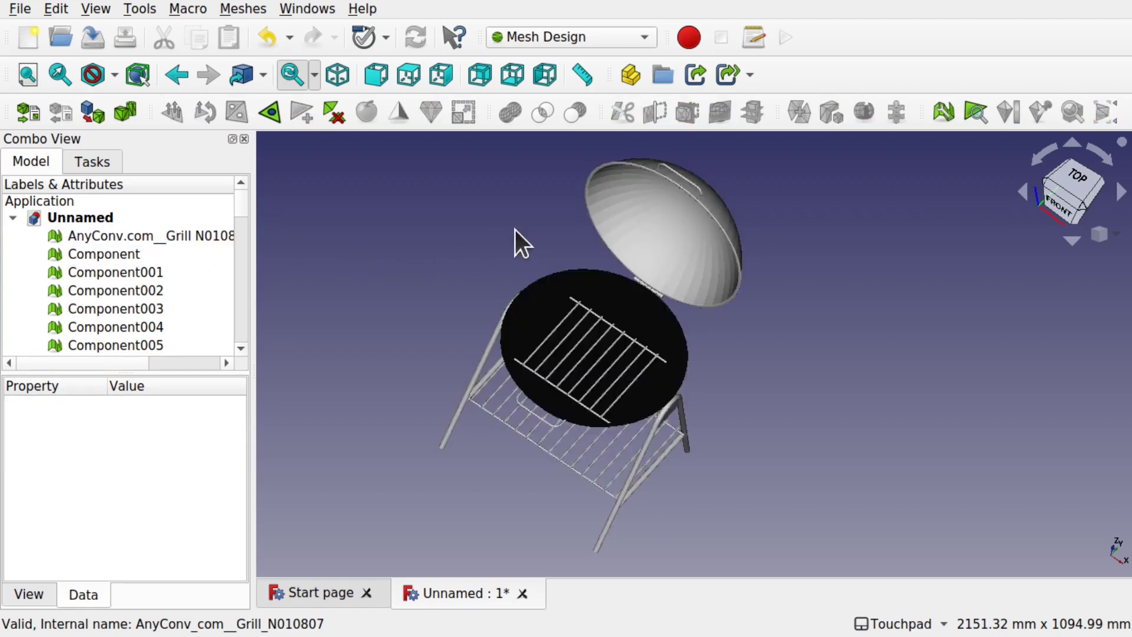
click(148, 236)
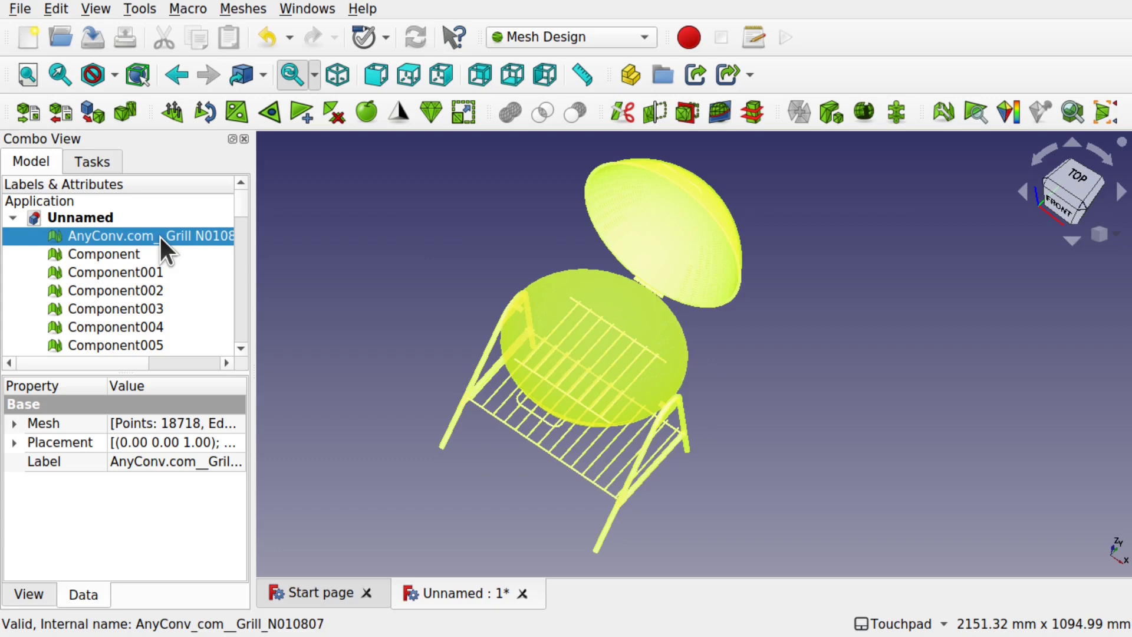
key(space)
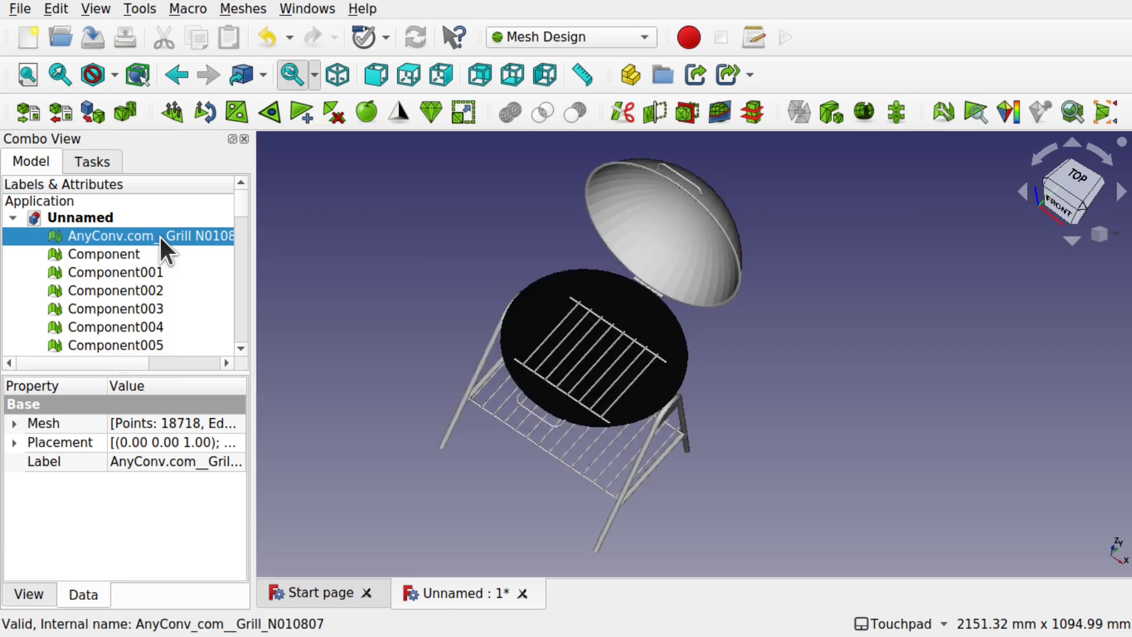
click(389, 280)
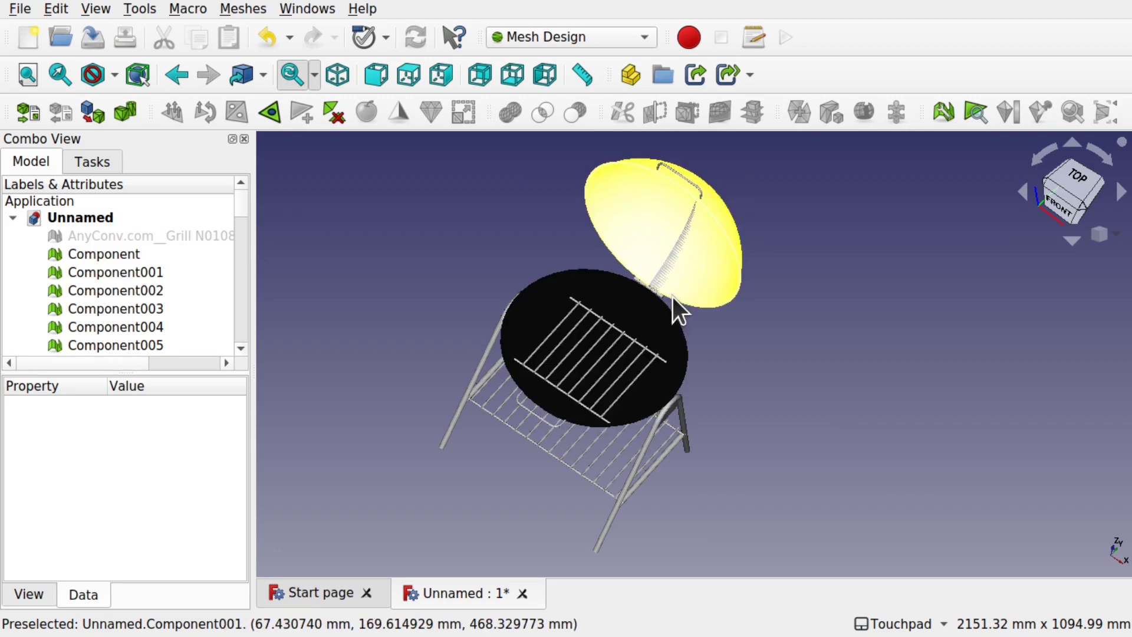
click(676, 264)
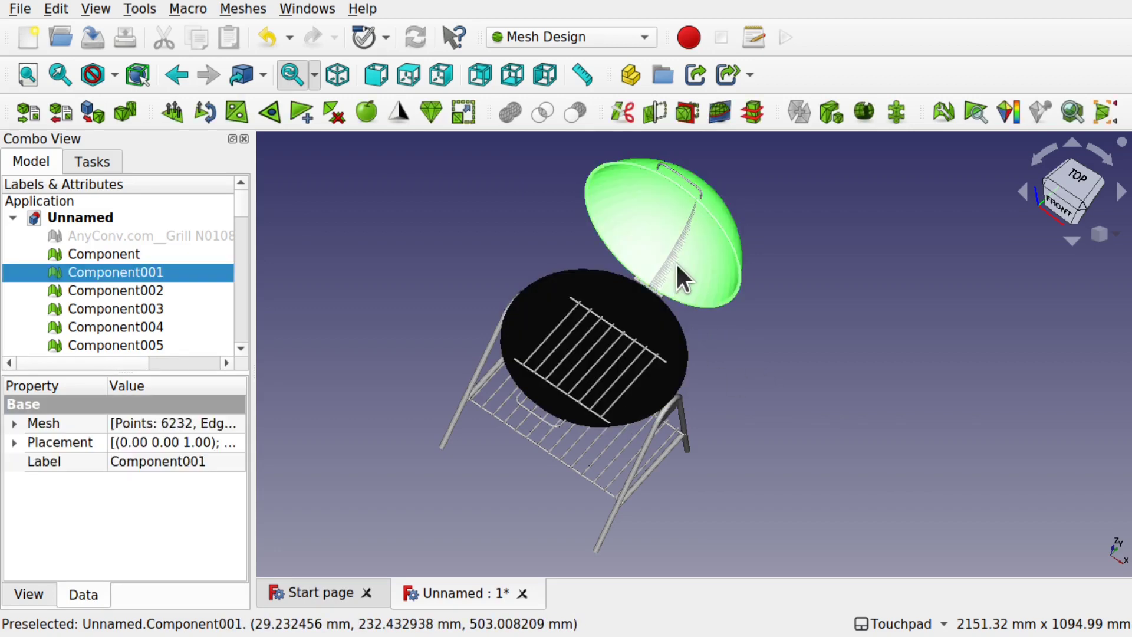
Transform Component001, dragging it along X and Y off the grill to the upper left
right_click(112, 269)
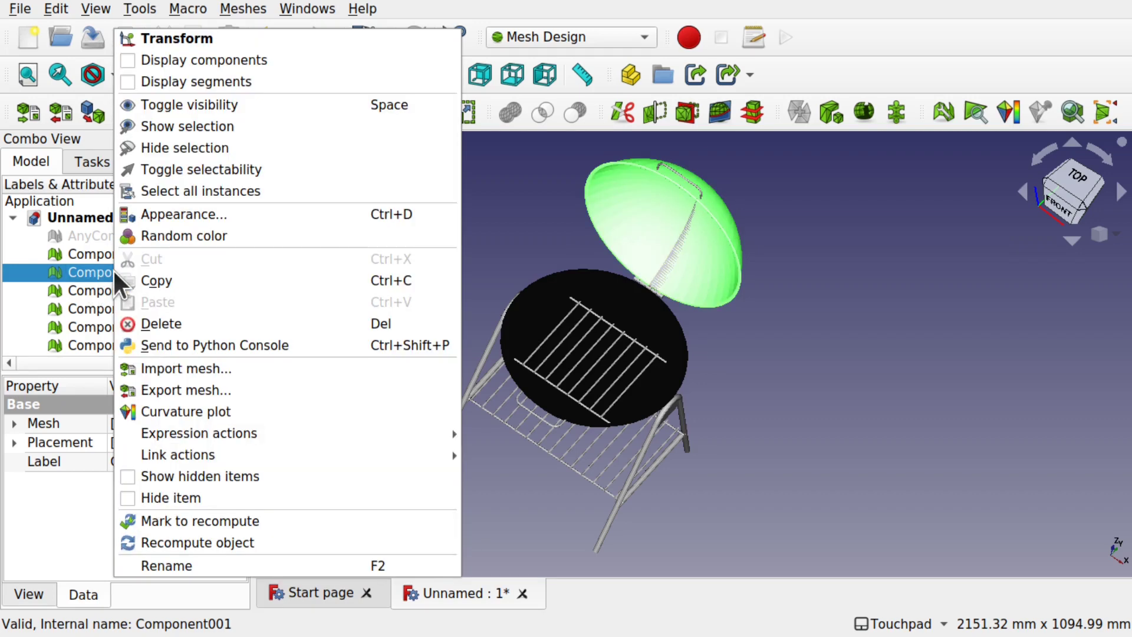
click(200, 38)
drag(676, 496, 494, 415)
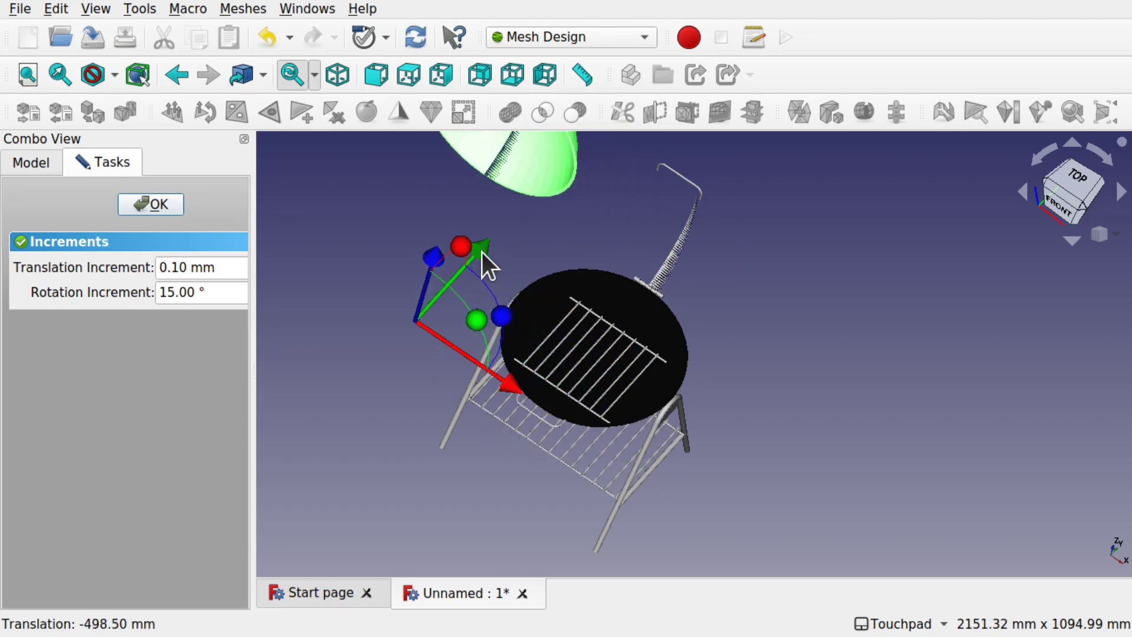
drag(482, 252, 385, 354)
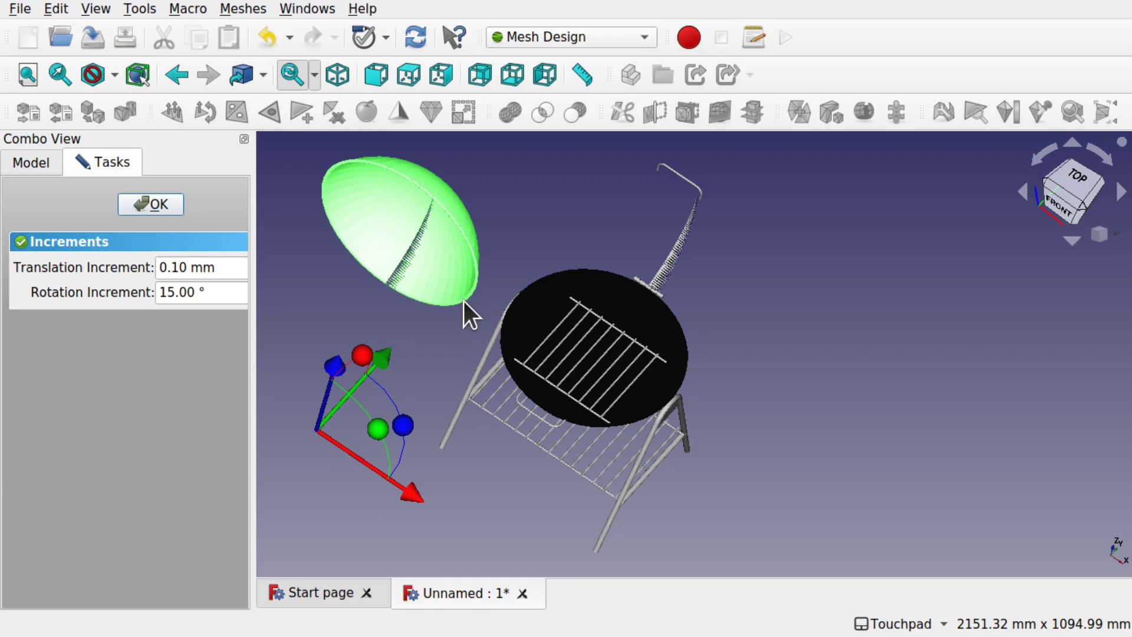
click(149, 204)
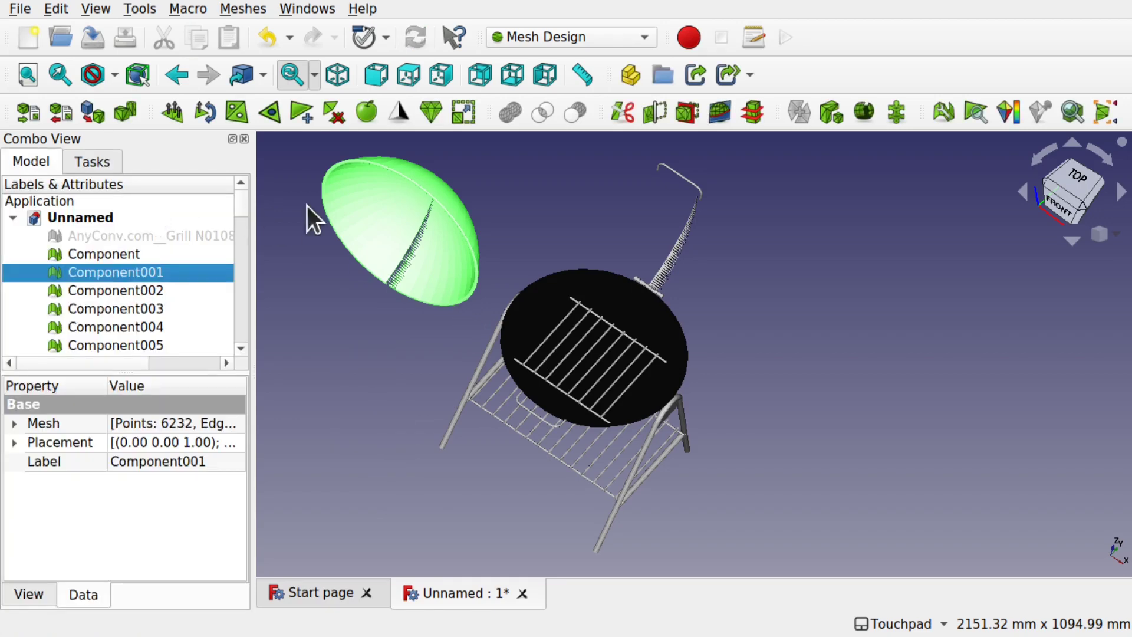
Zoom in on the rack, then select and hide the black disc Component behind it
scroll(607, 374, up, 5)
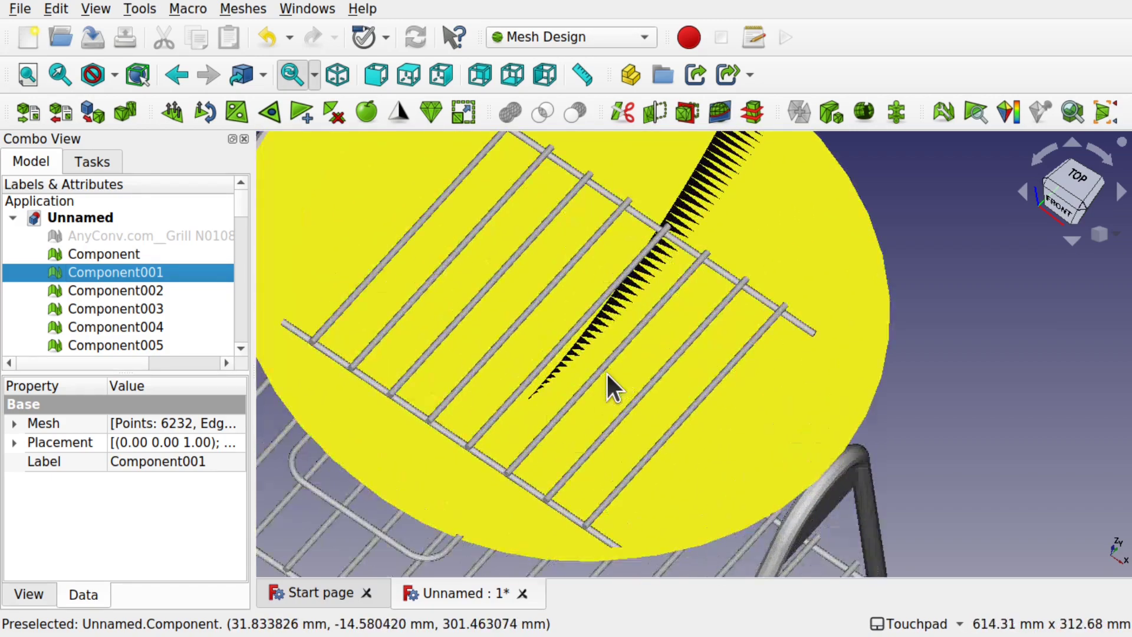
scroll(606, 377, down, 1)
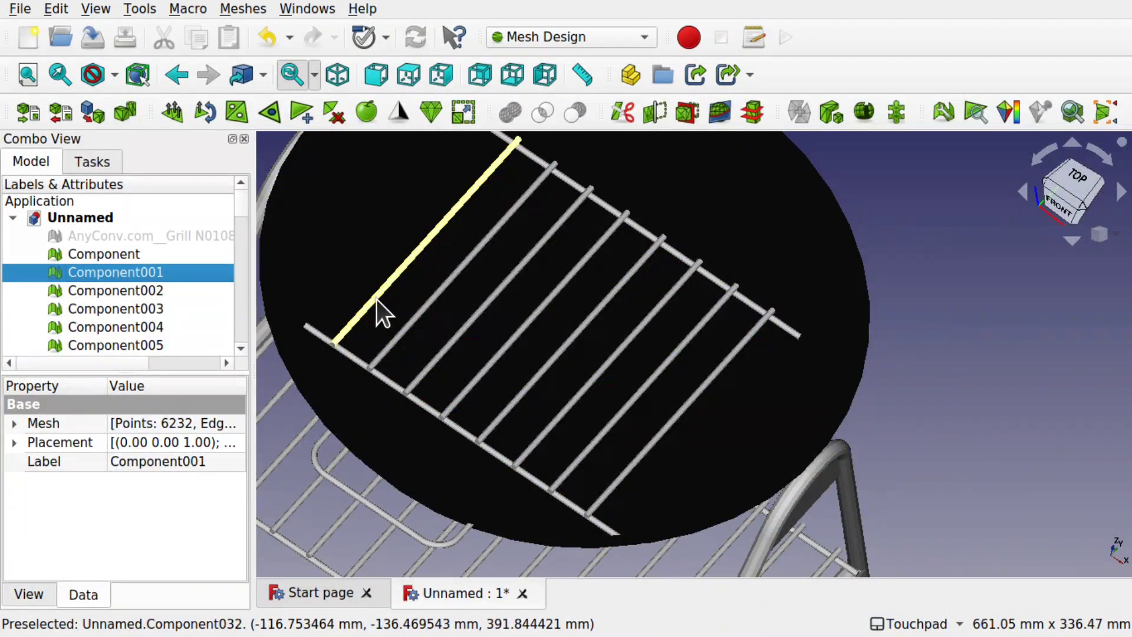
click(376, 299)
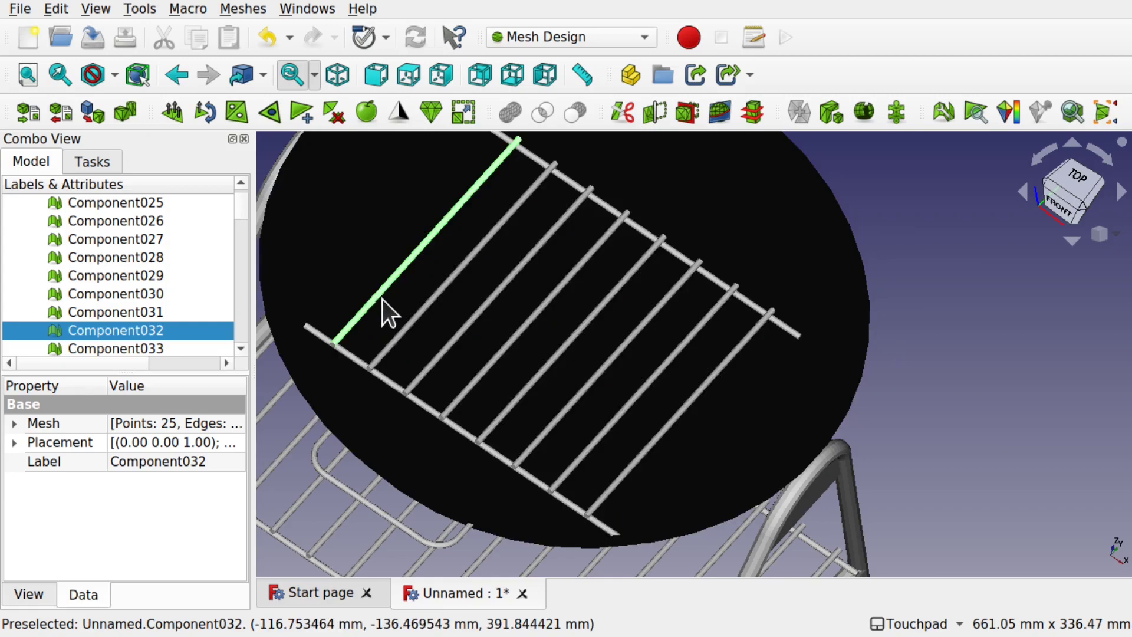
ctrl+click(422, 309)
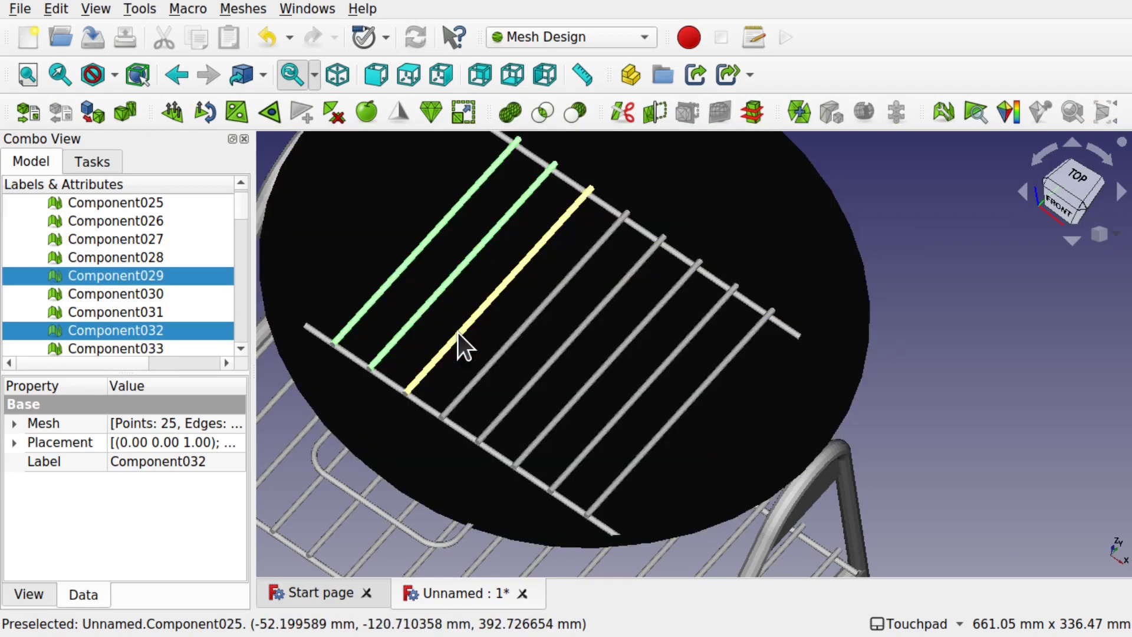
ctrl+click(457, 333)
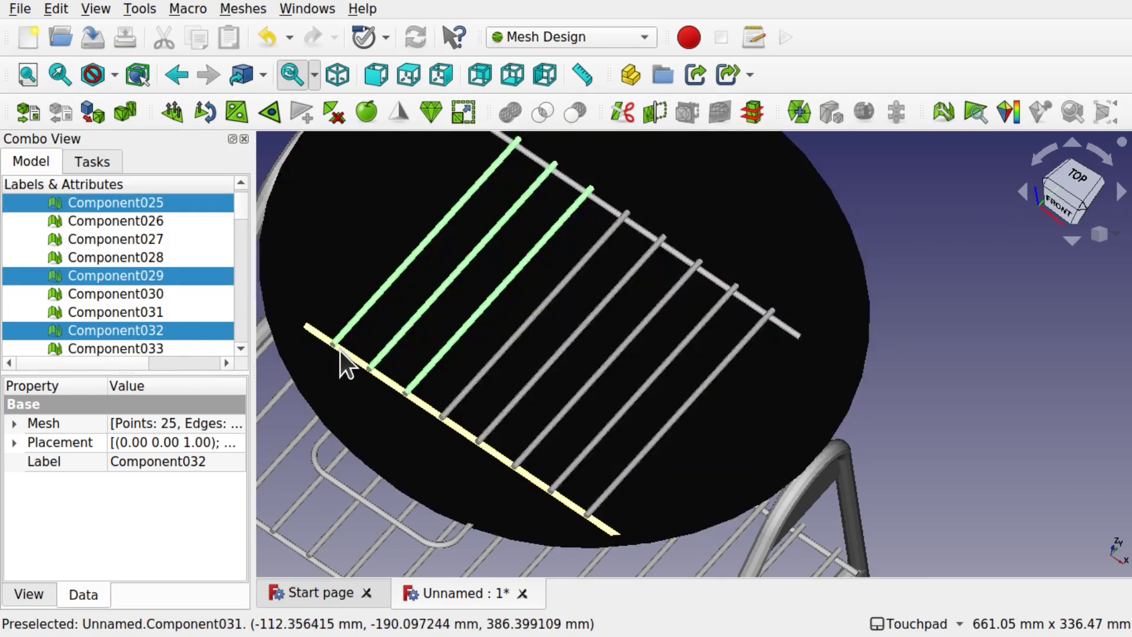
click(319, 210)
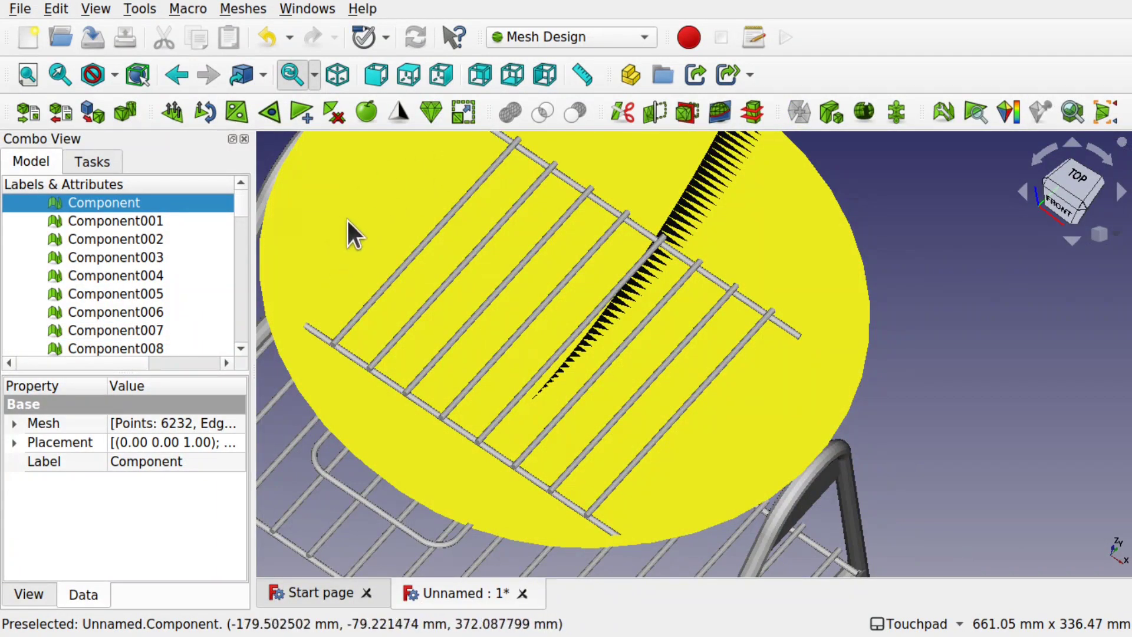
key(space)
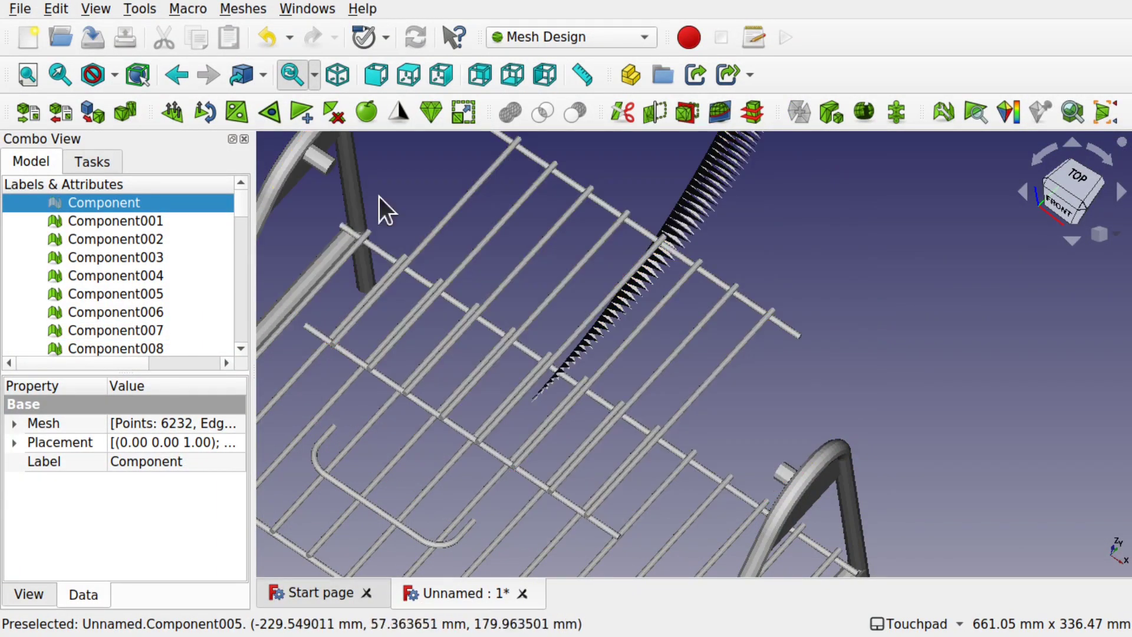
Select seven of the grill rack's parallel rods one after another
click(469, 191)
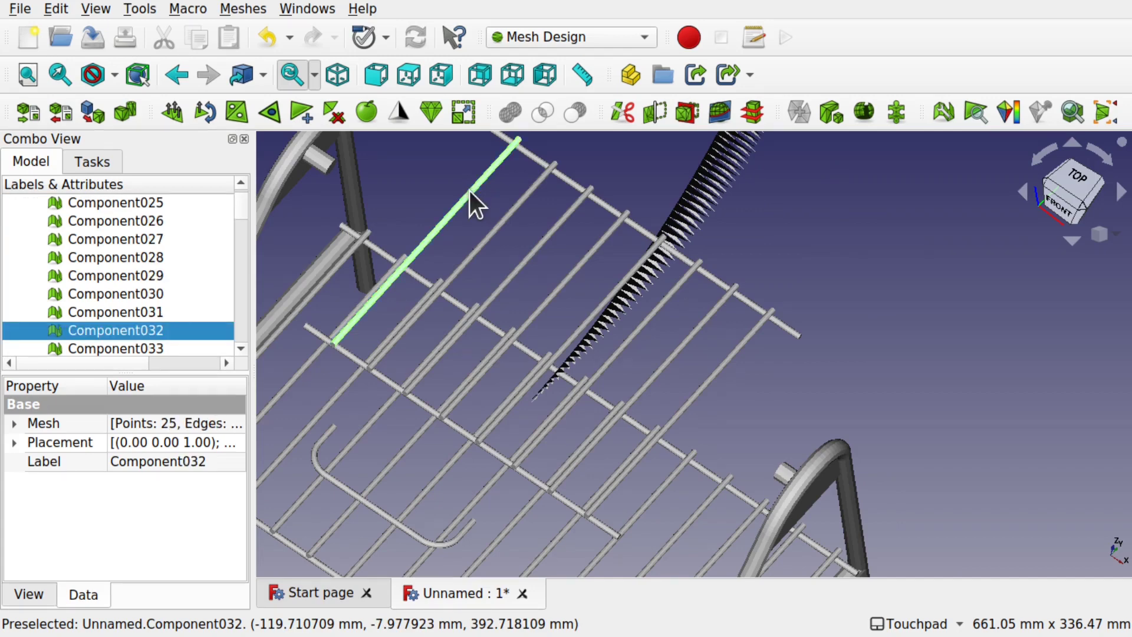
ctrl+click(486, 239)
ctrl+click(539, 247)
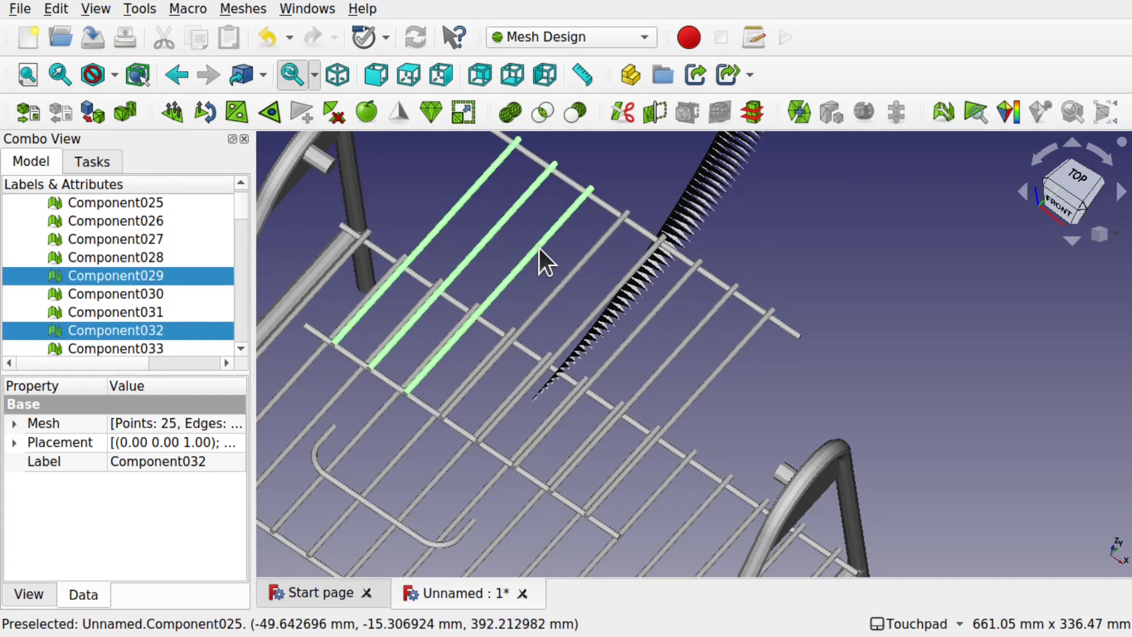
ctrl+click(562, 283)
ctrl+click(592, 316)
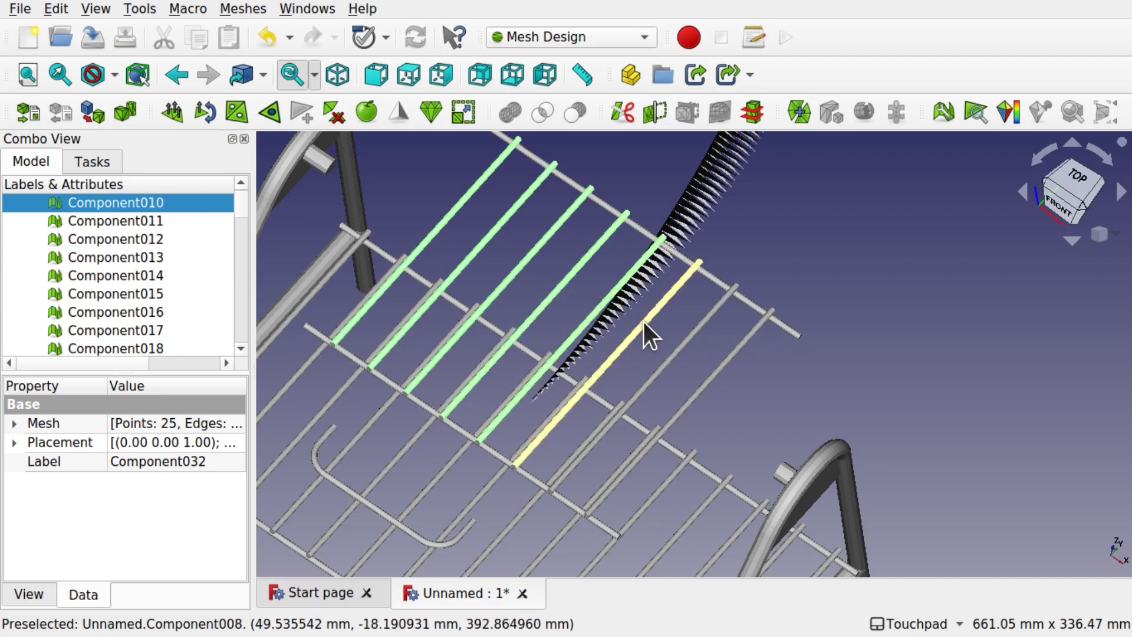
ctrl+click(642, 320)
ctrl+click(674, 352)
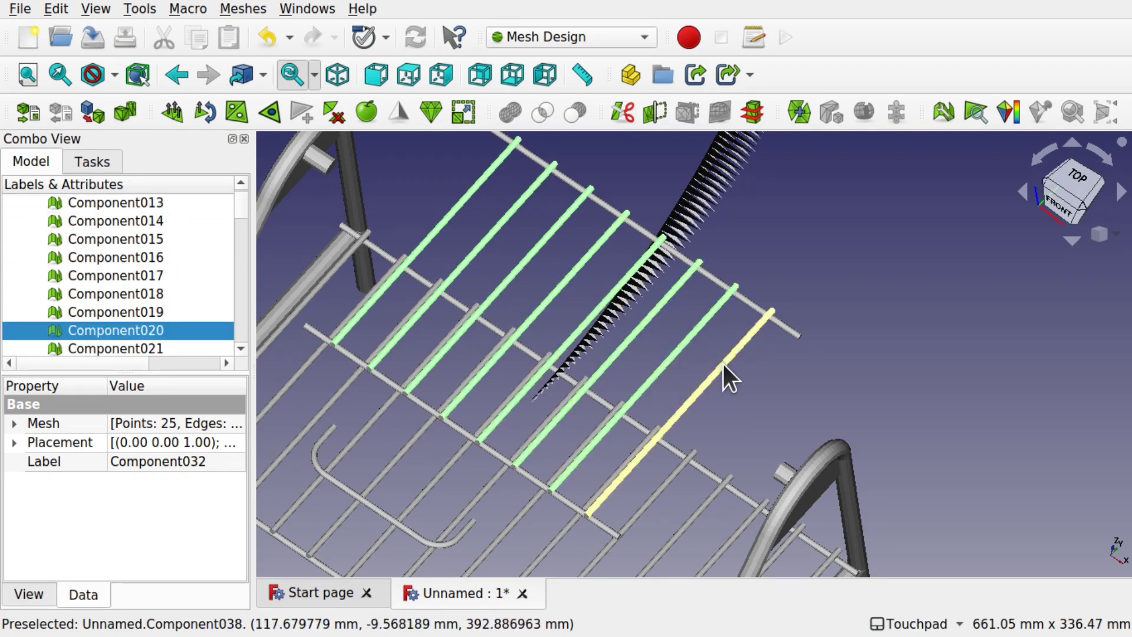
Add the last rod and both crossbars, merge them into one mesh named Mesh, and select it
ctrl+click(737, 330)
ctrl+click(745, 299)
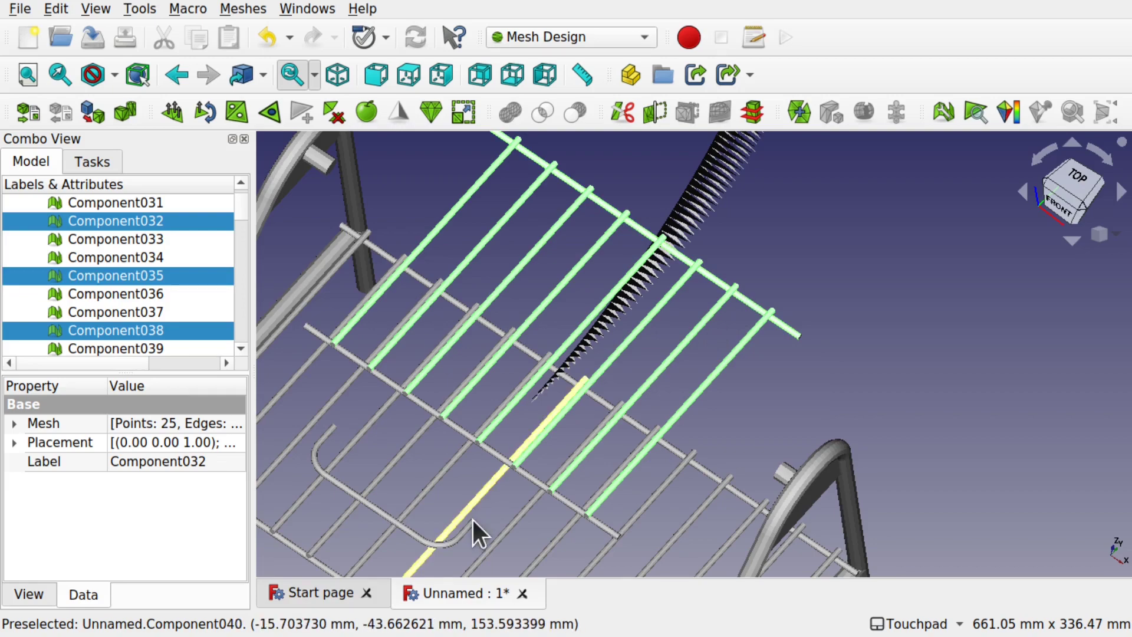
ctrl+click(565, 499)
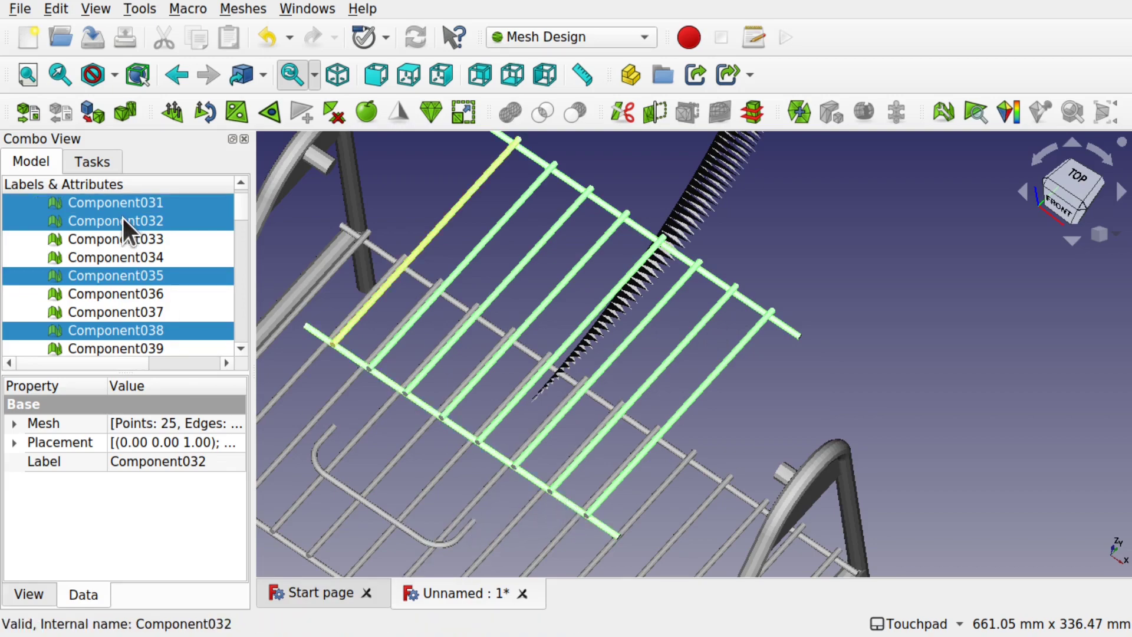
click(243, 9)
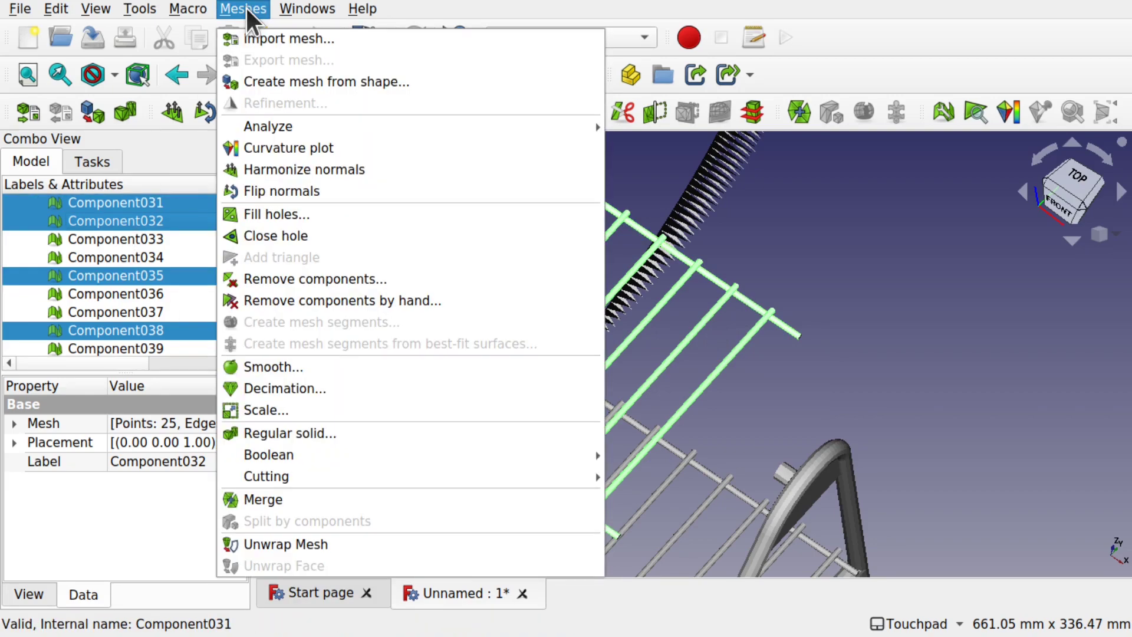
click(268, 499)
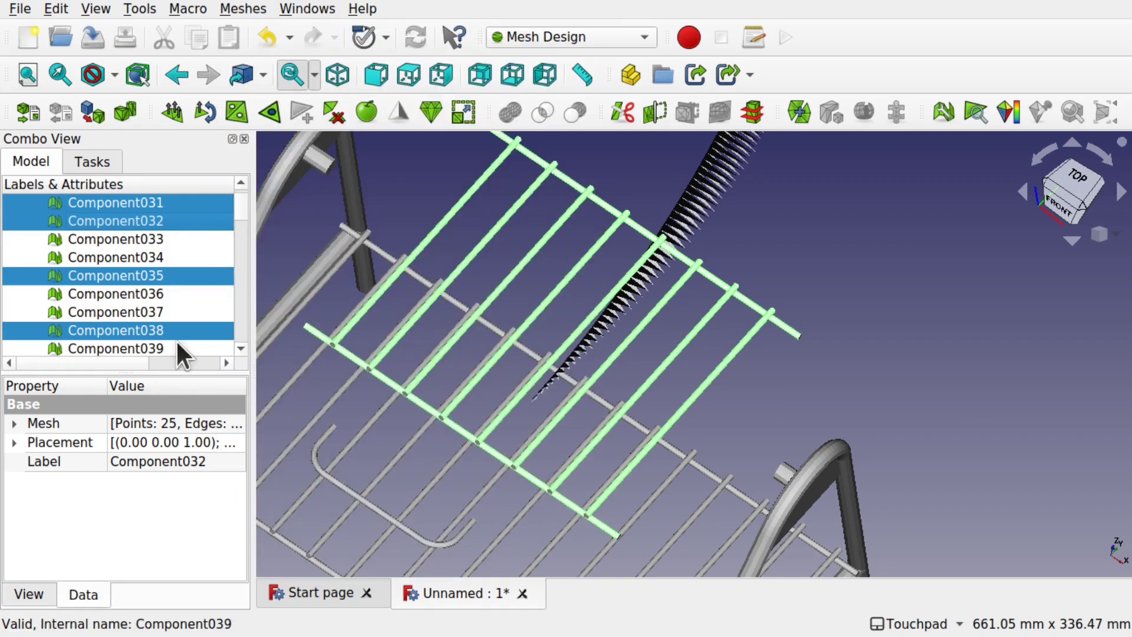
drag(238, 217, 249, 351)
click(91, 328)
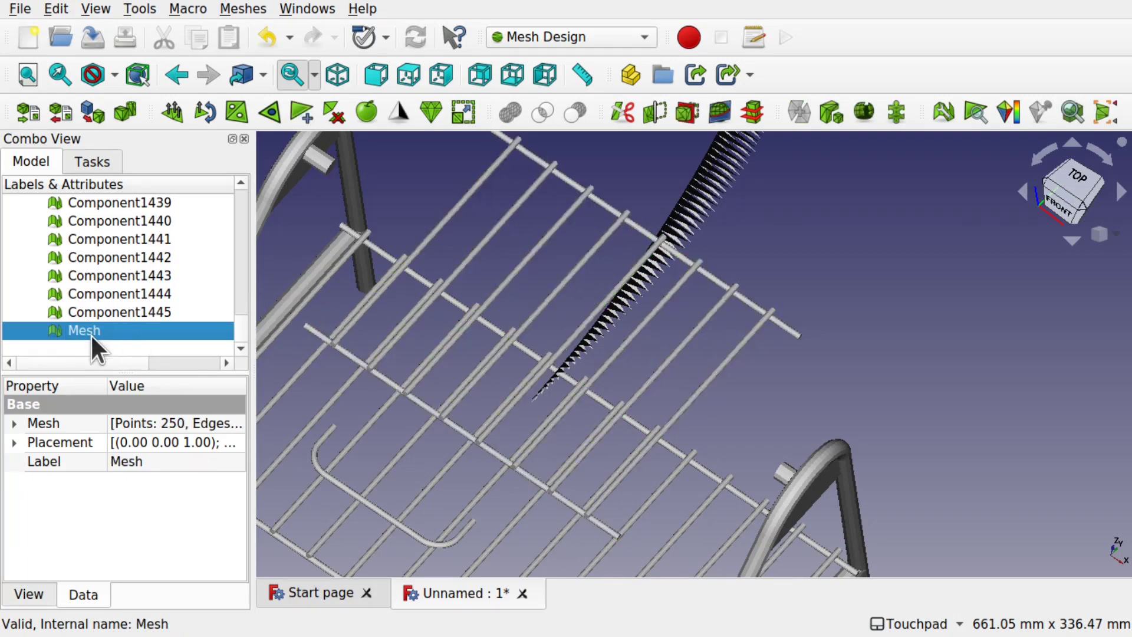
Delete Component001 through Component1445, leaving only the merged rack Mesh, and orbit to check
click(140, 316)
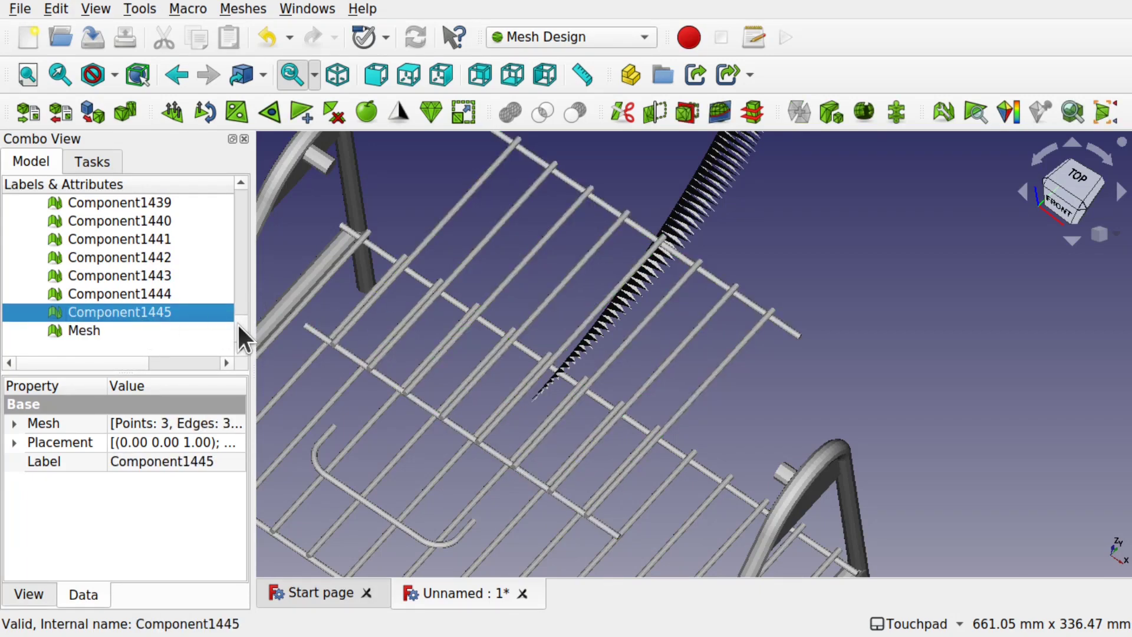
drag(237, 323, 235, 193)
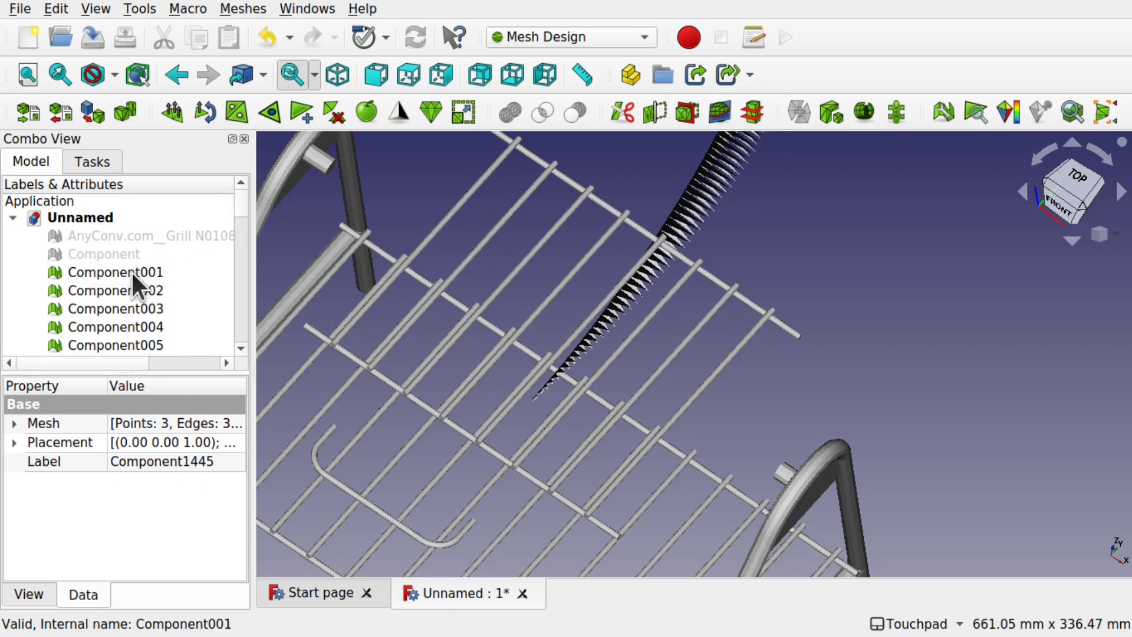
shift+click(116, 271)
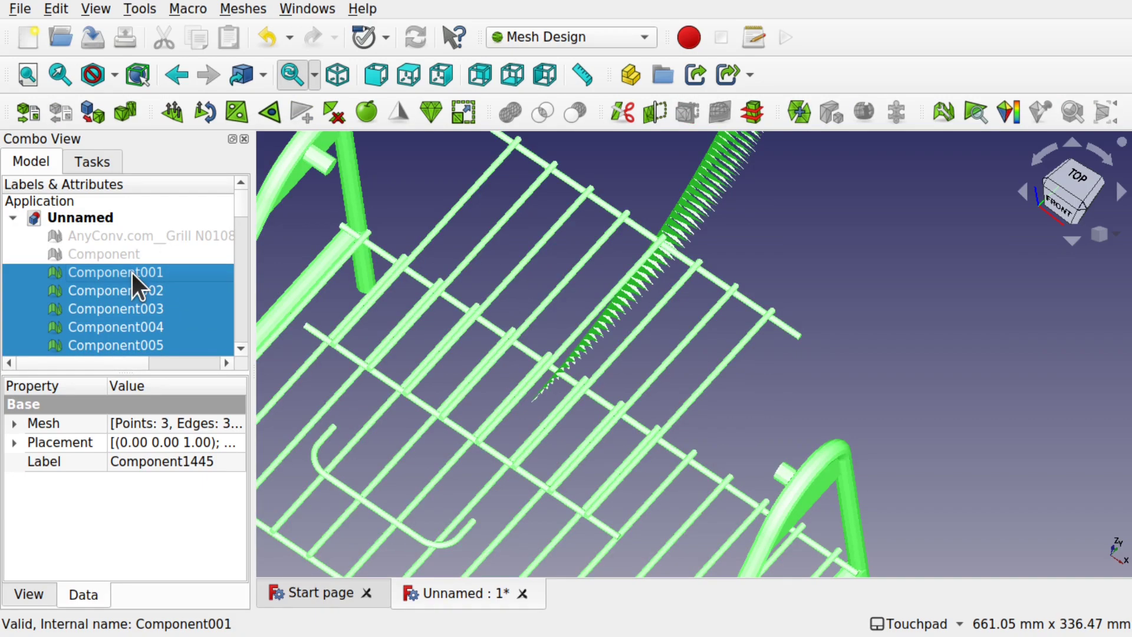
key(Delete)
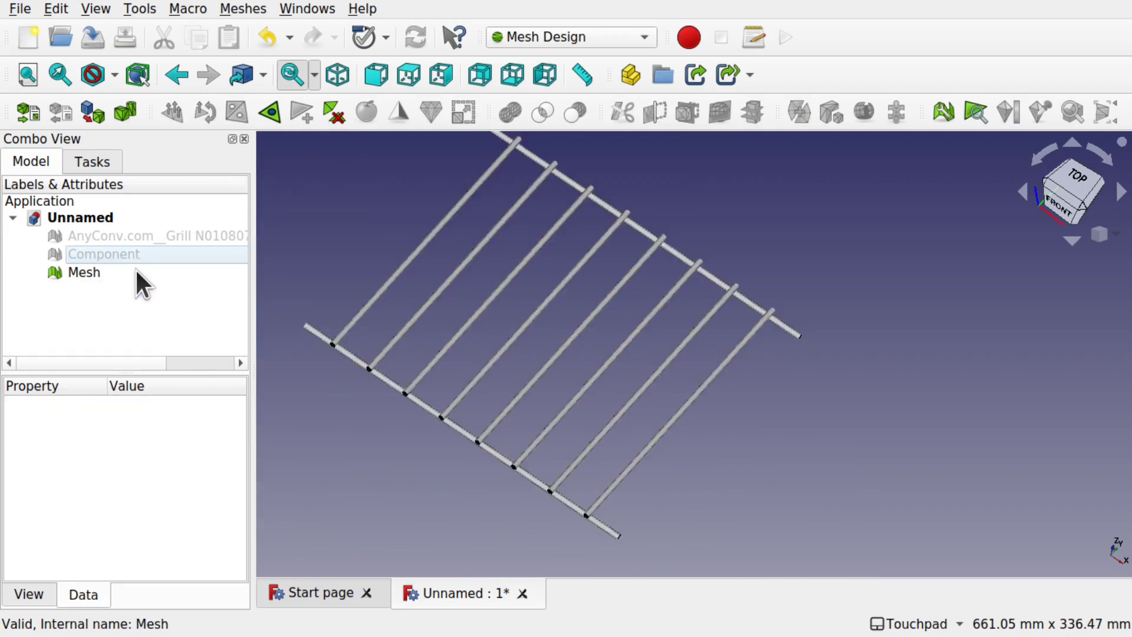
alt+drag(498, 398, 449, 409)
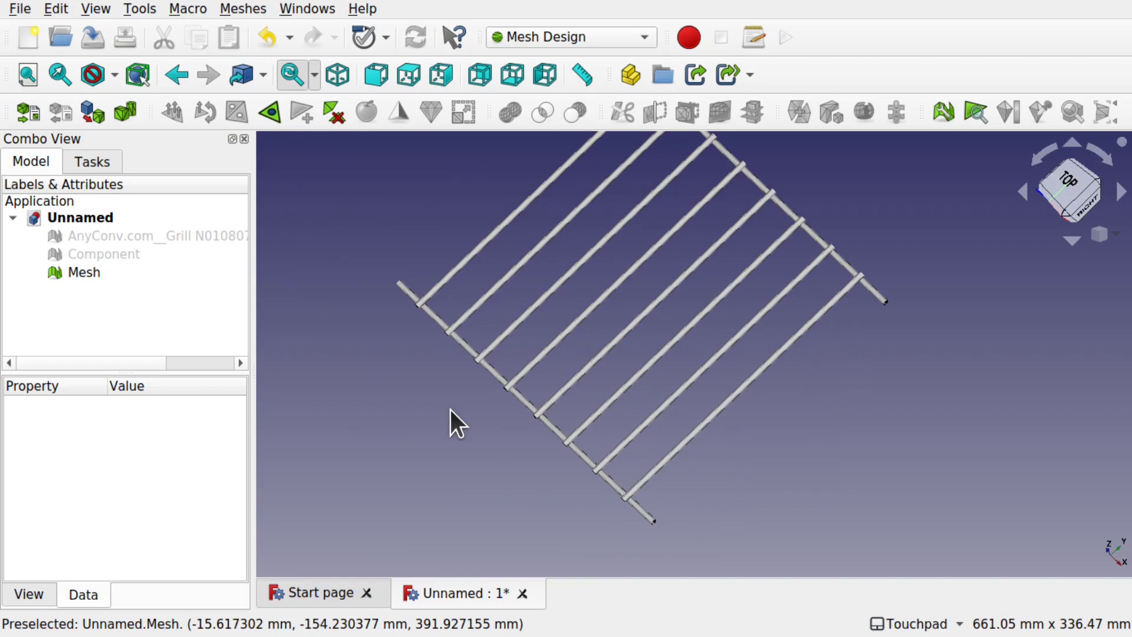
scroll(517, 420, up, 3)
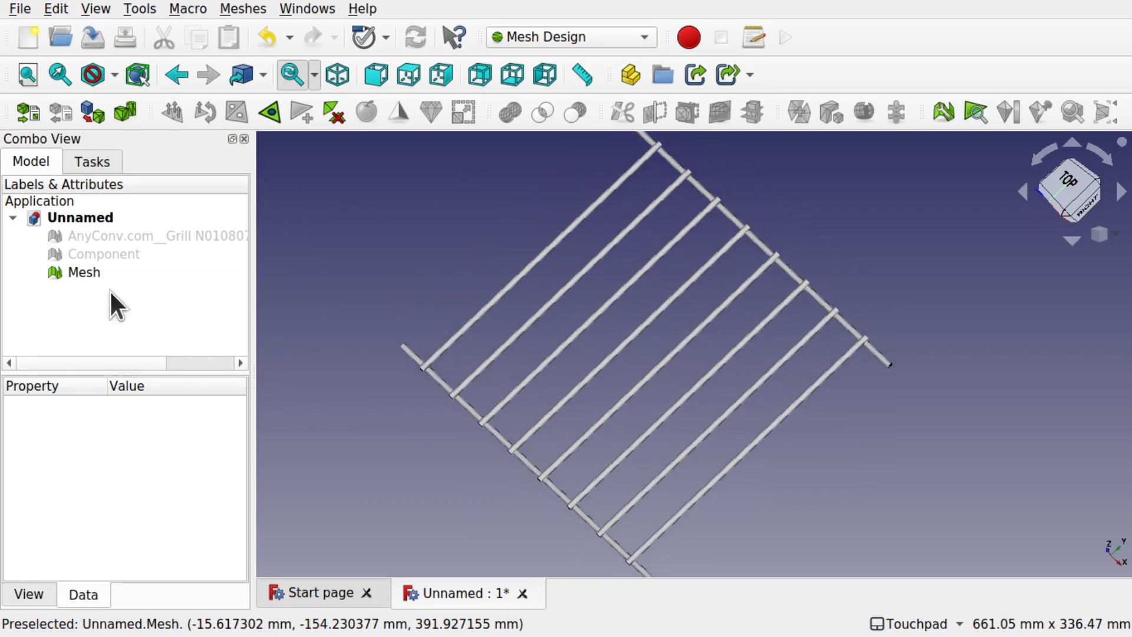
Split the merged Mesh into its separate rod components
click(64, 277)
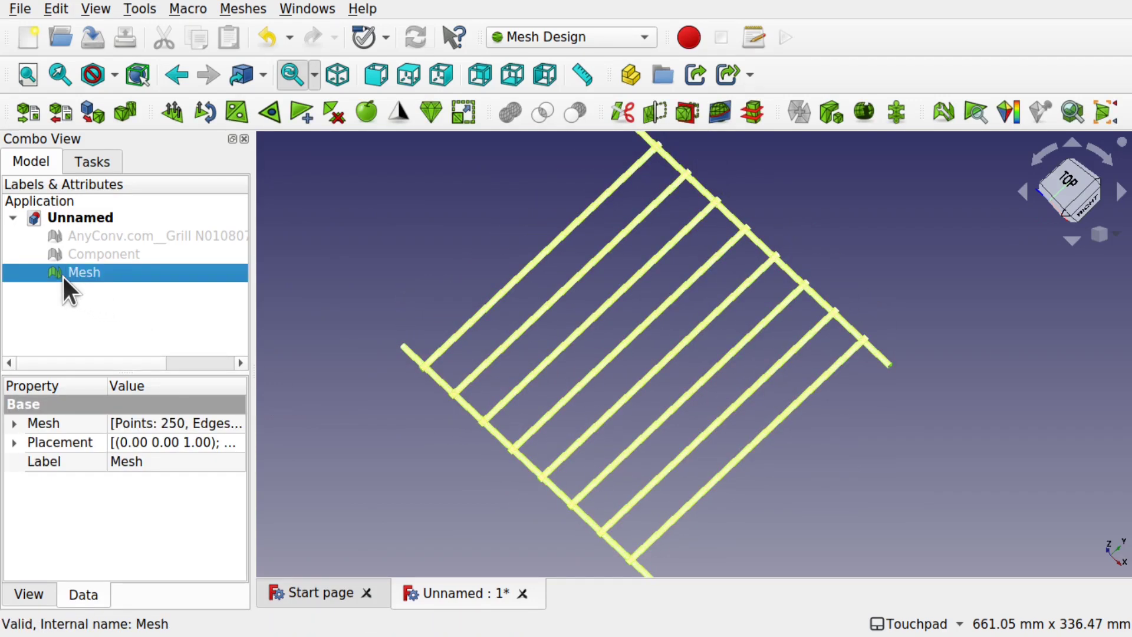
click(251, 9)
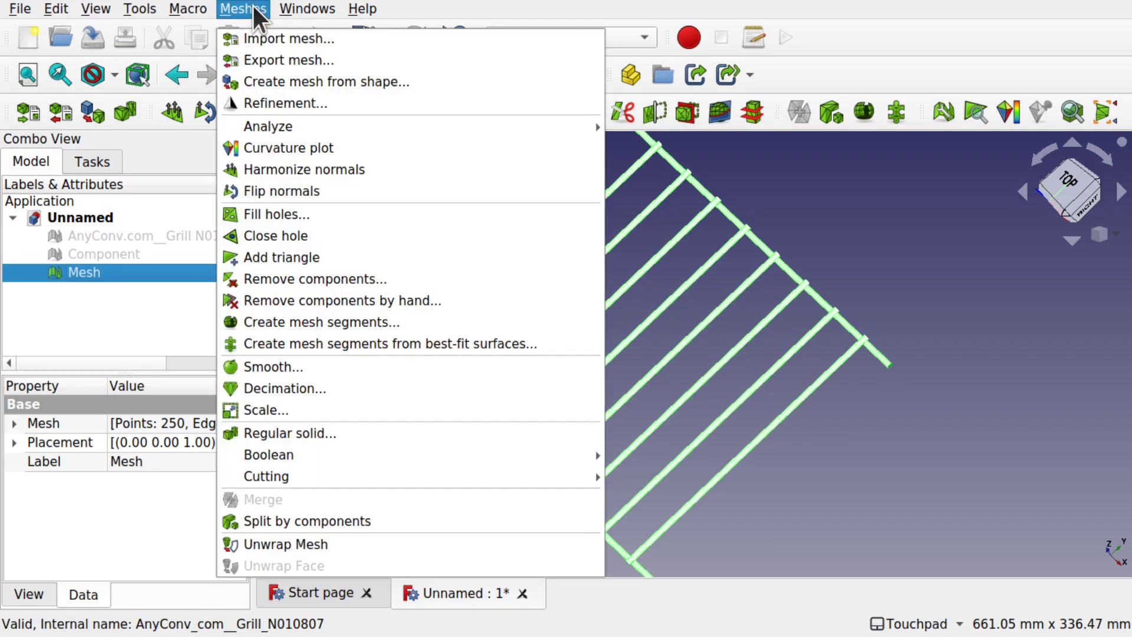
click(365, 513)
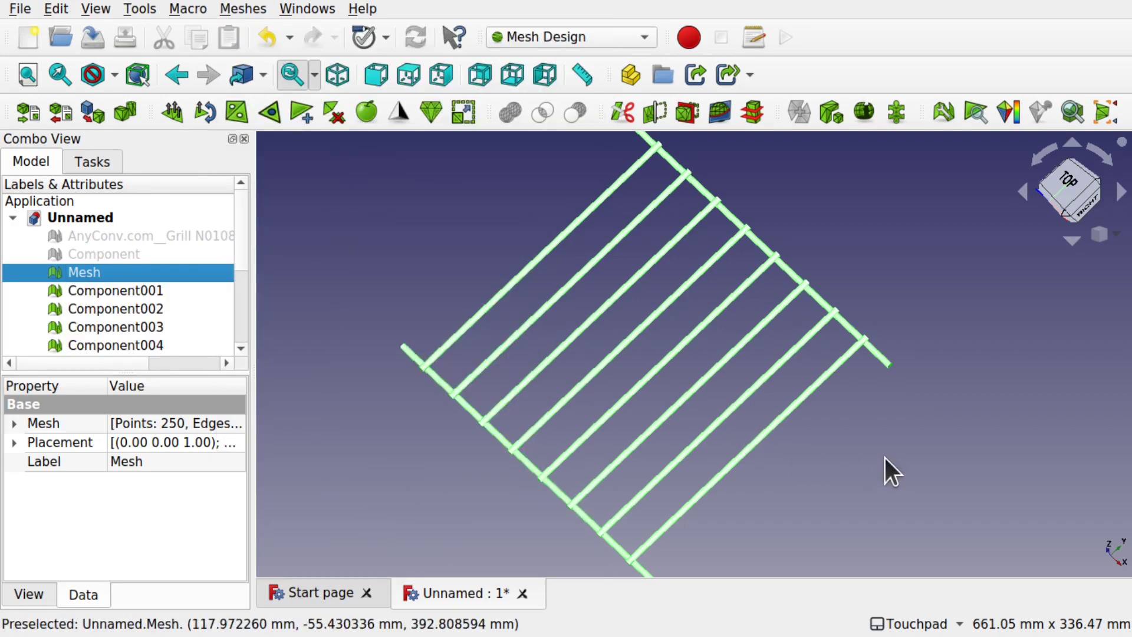
scroll(883, 455, down, 2)
Inspect the Component002 and Component004 rods, then hide the merged Mesh
click(88, 311)
click(106, 343)
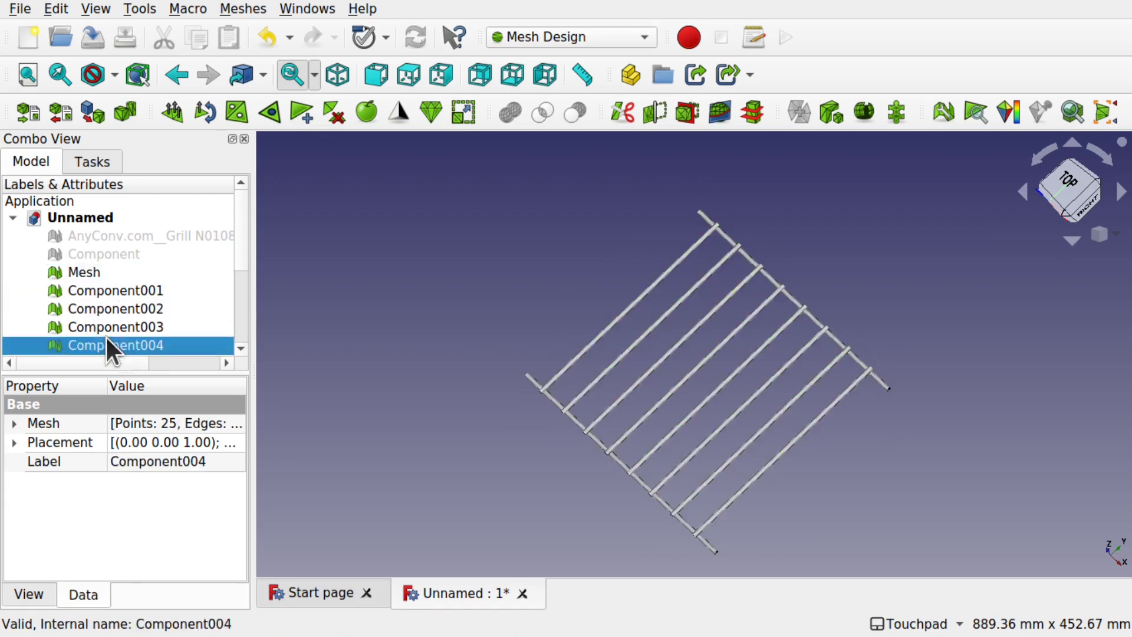
click(86, 274)
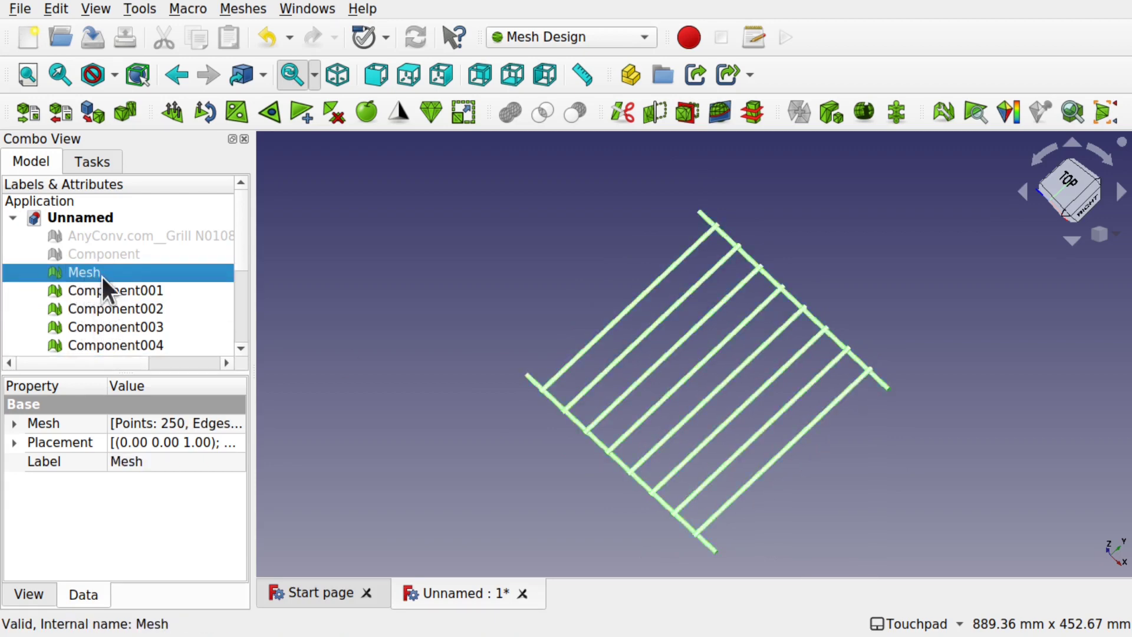
key(space)
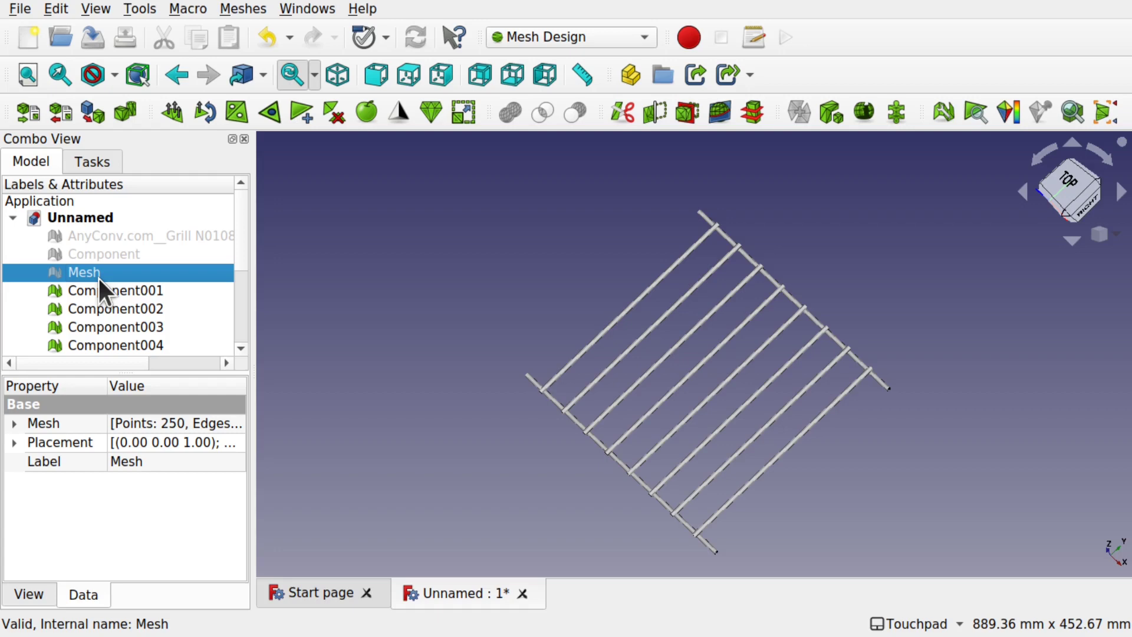
Check Component001 and Component002, then delete the Component004 rod
click(107, 288)
click(133, 315)
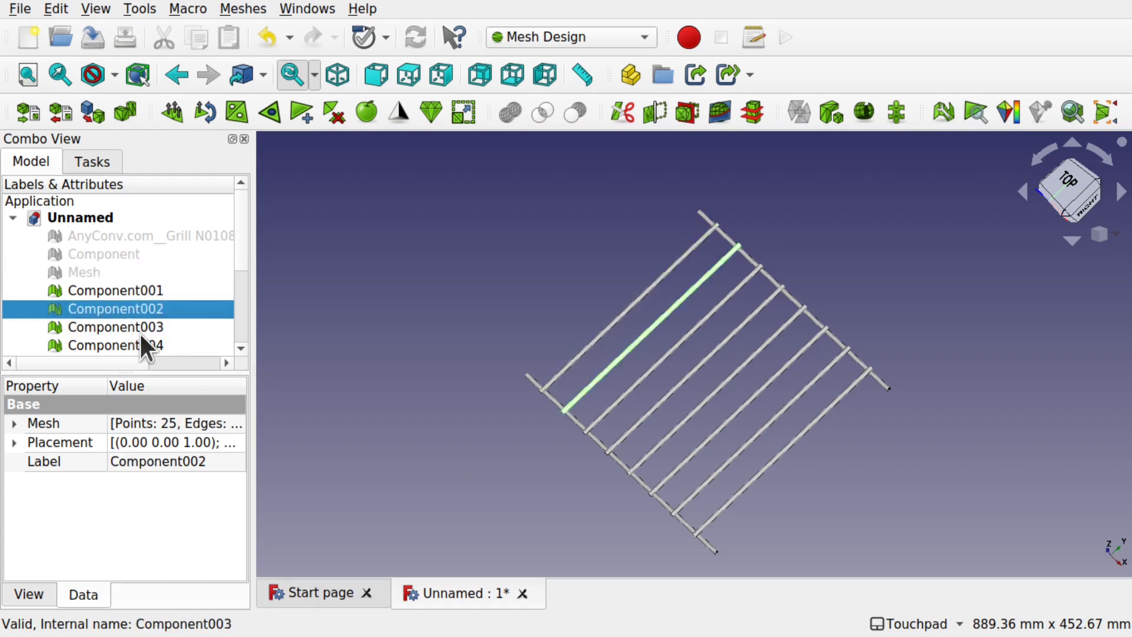
click(134, 342)
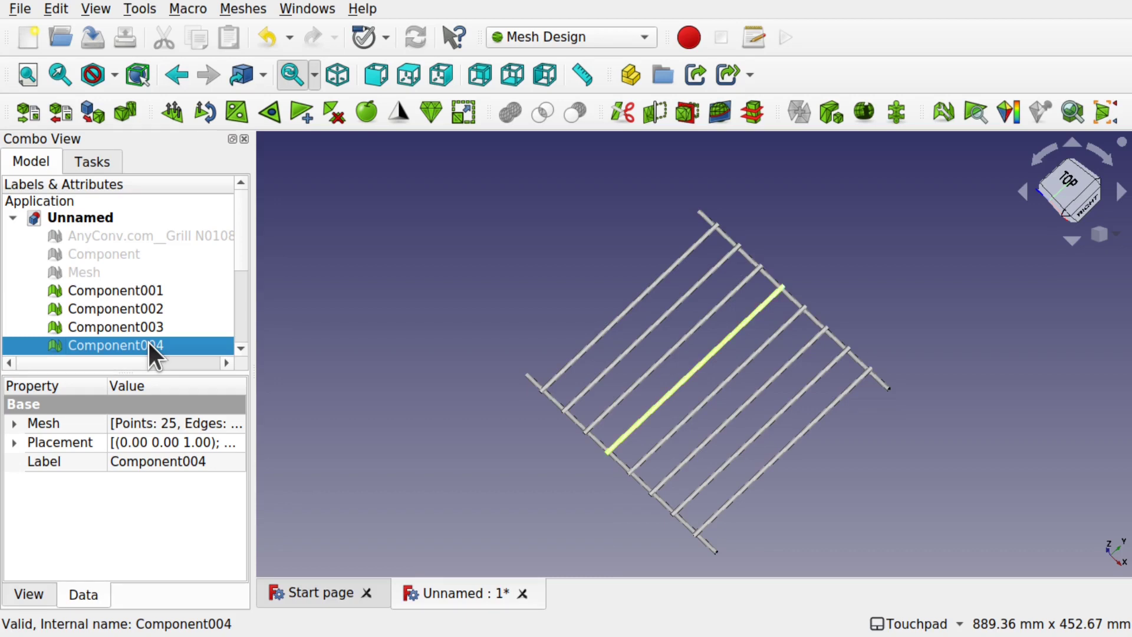
key(Delete)
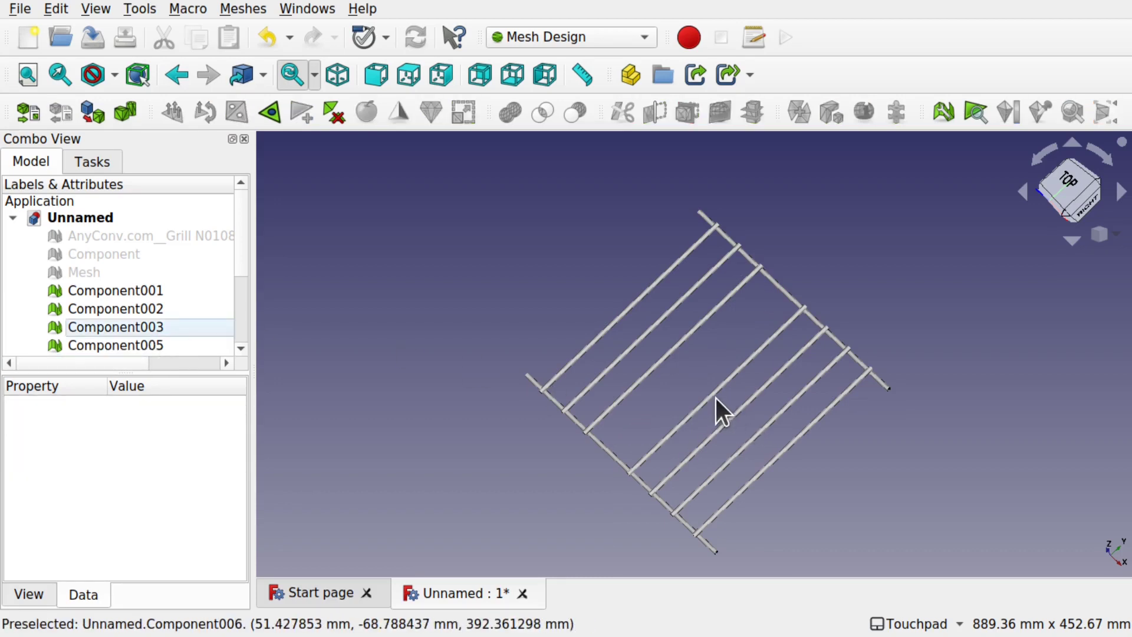
Delete the Component007 rod, orbit to a lower oblique angle and select Component006
click(744, 445)
key(Delete)
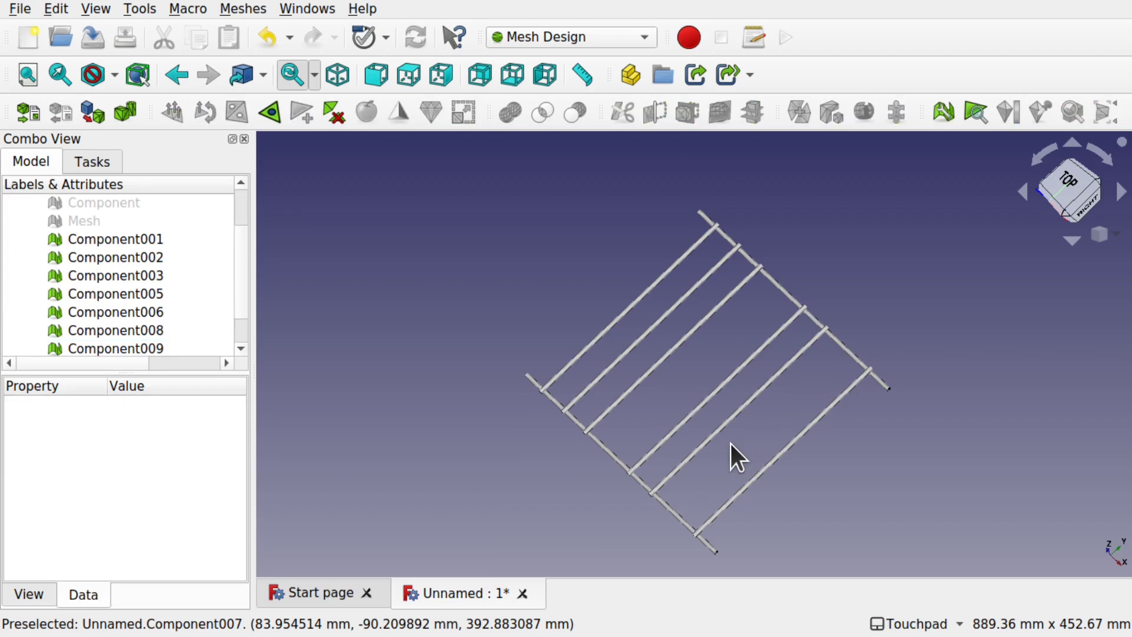
alt+drag(737, 445, 669, 387)
click(664, 388)
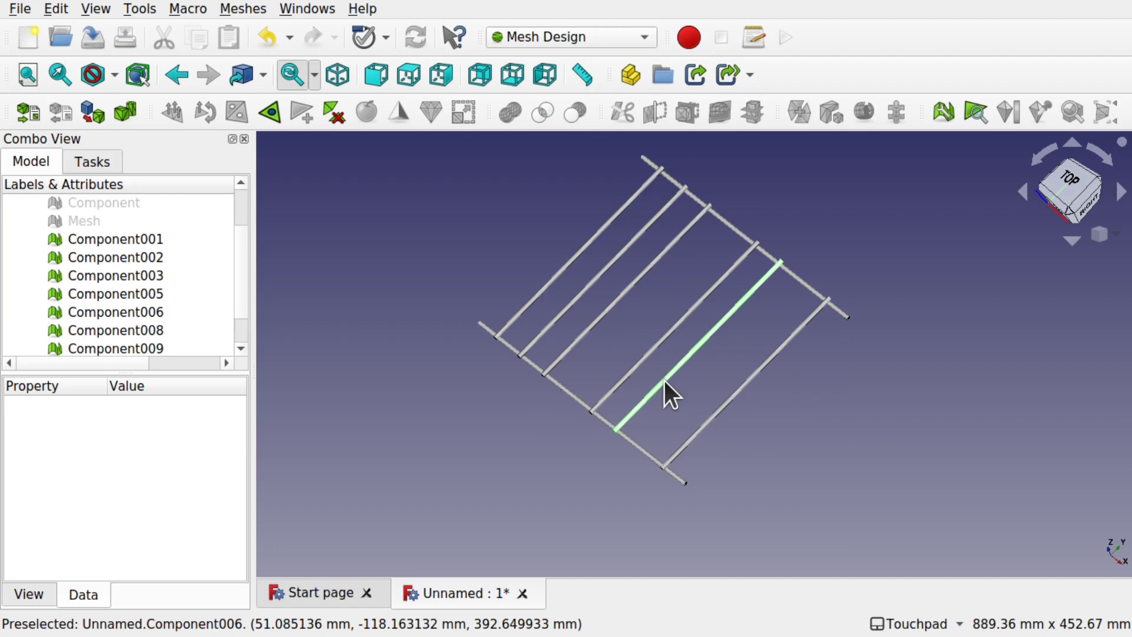
Shift the Component006 rod along its X axis with Transform
right_click(135, 317)
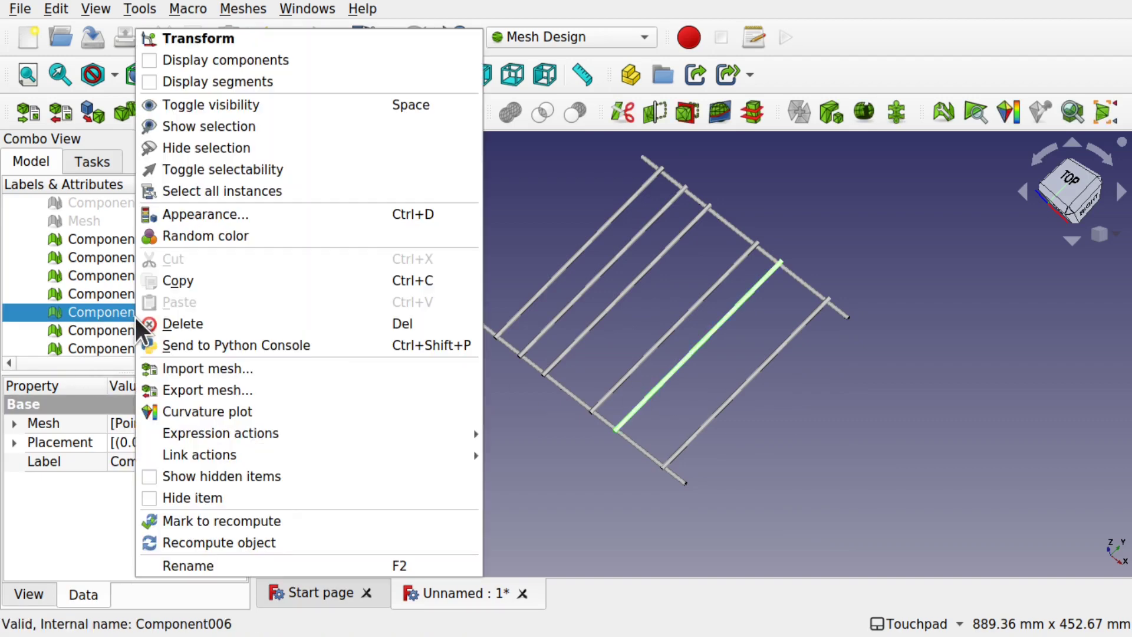
click(225, 41)
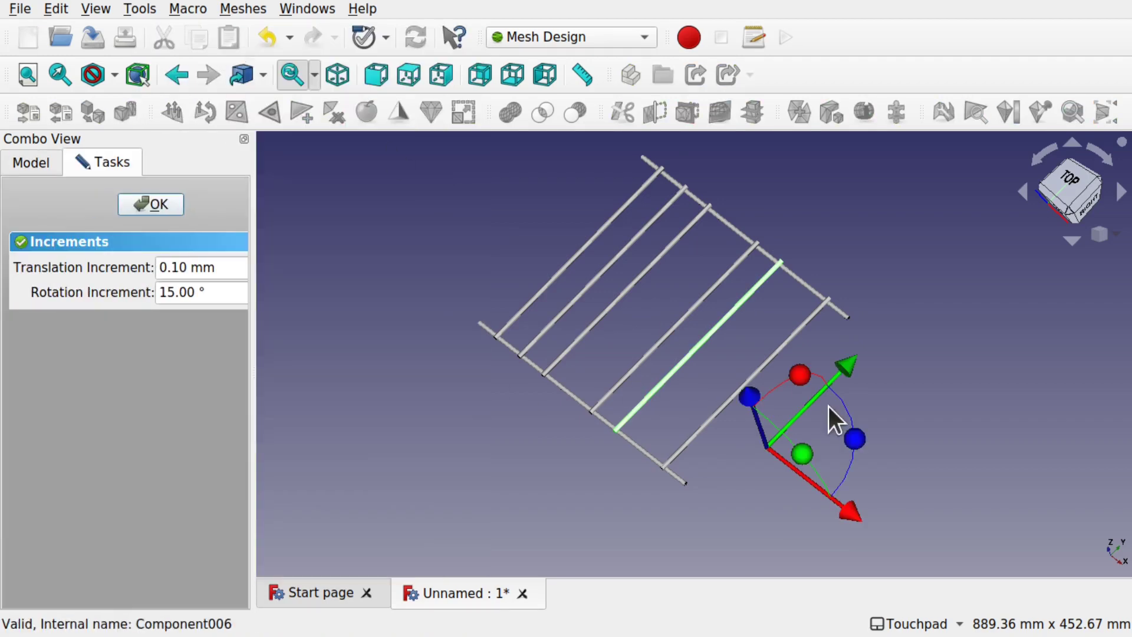
mouse_move(848, 508)
mouse_down()
mouse_move(886, 526)
mouse_move(870, 514)
mouse_up()
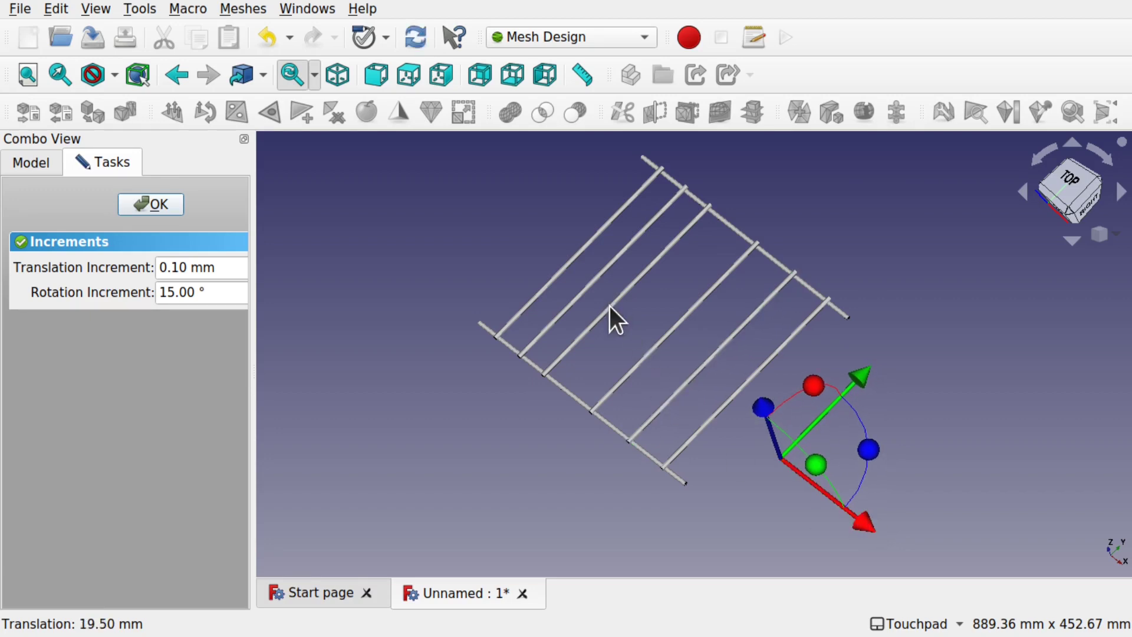
click(152, 211)
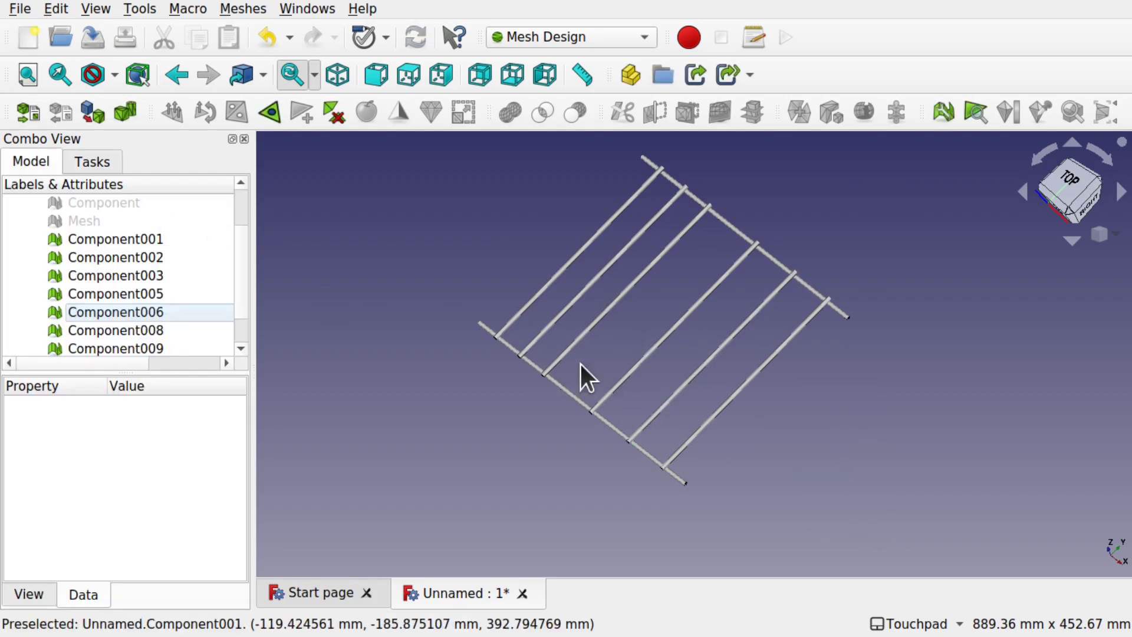
Duplicate the bottom cross rod Component010 and move the copy, Component011, up across the grill's middle
click(581, 403)
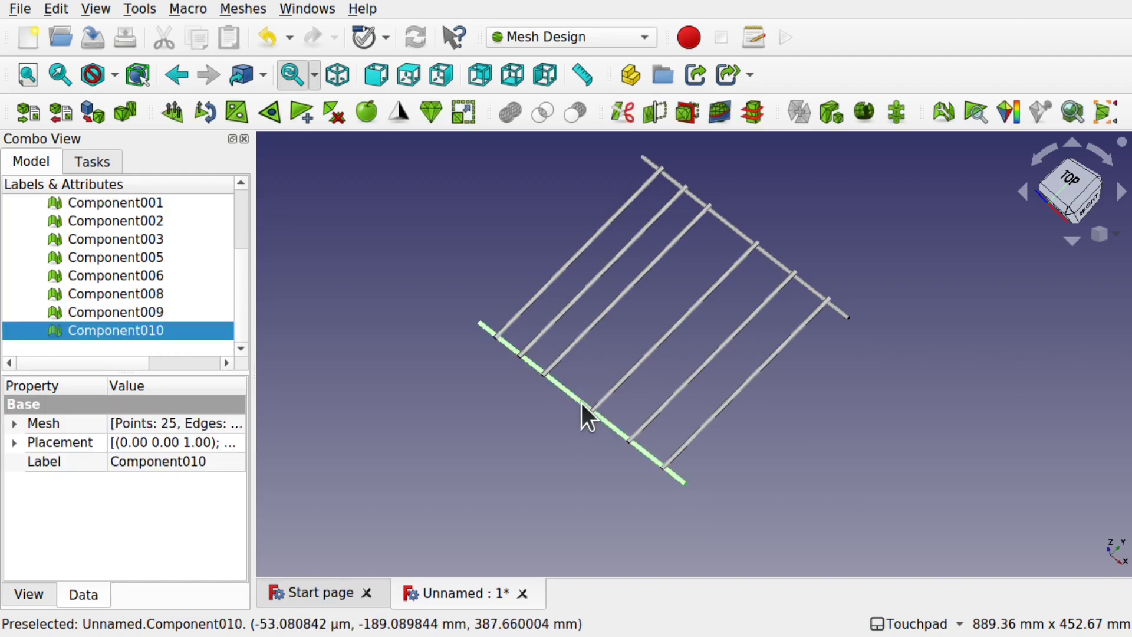
click(56, 9)
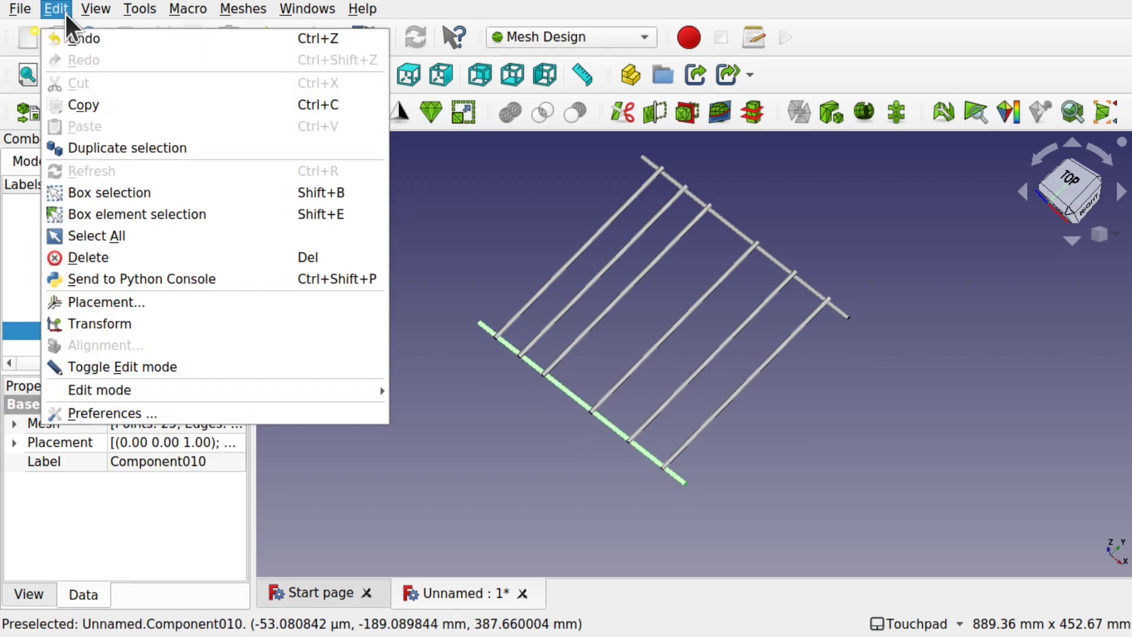
click(117, 147)
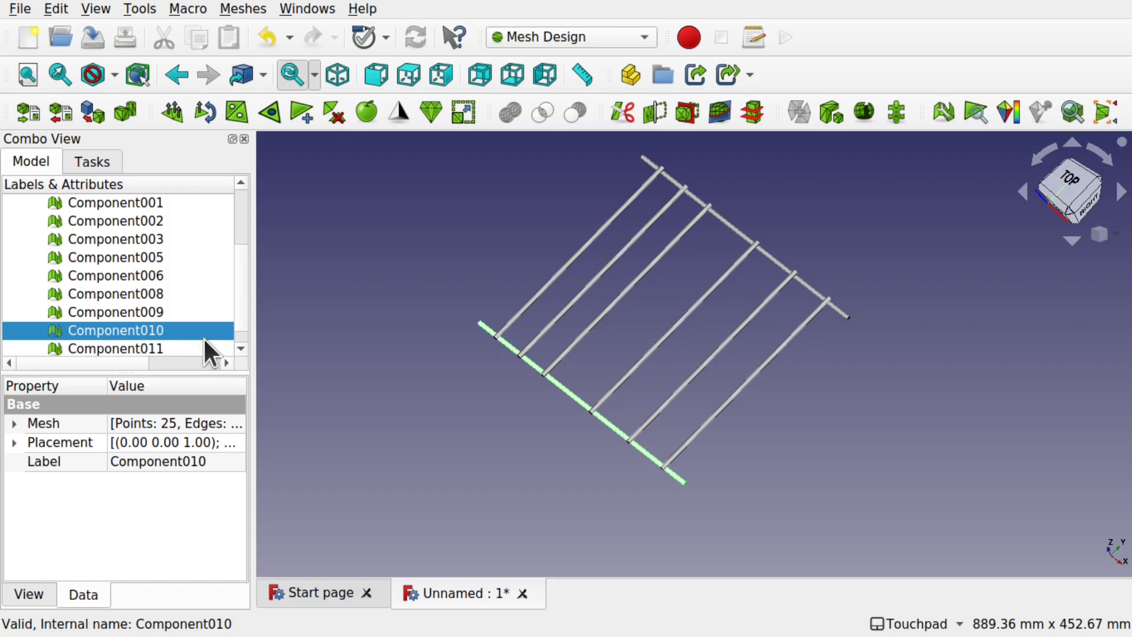
click(233, 342)
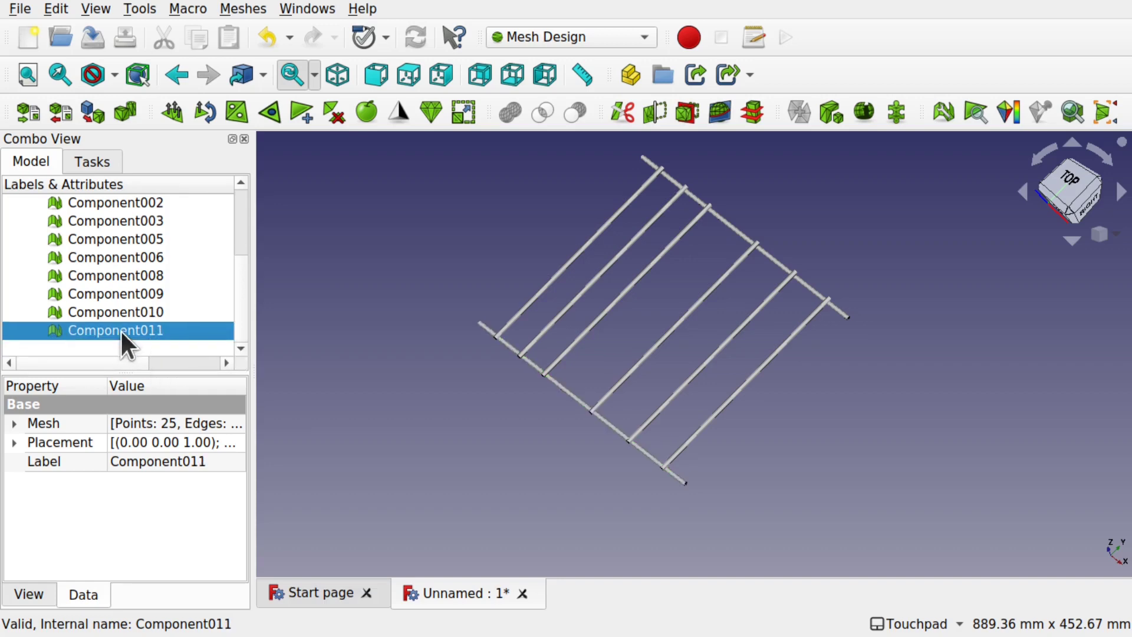
right_click(125, 324)
click(221, 43)
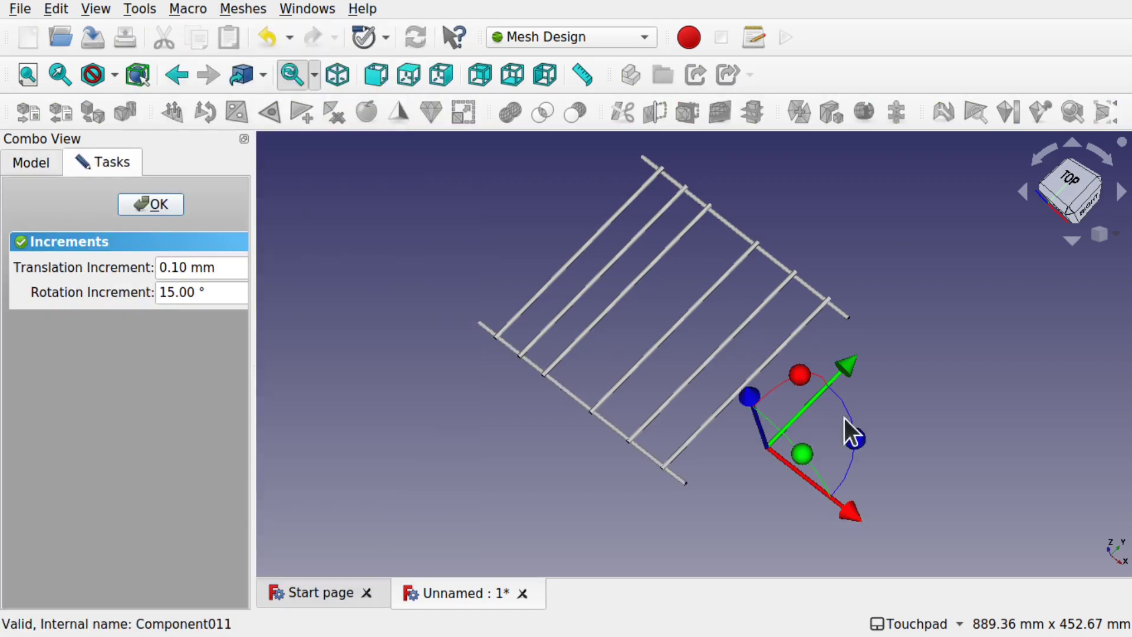
drag(850, 367, 936, 293)
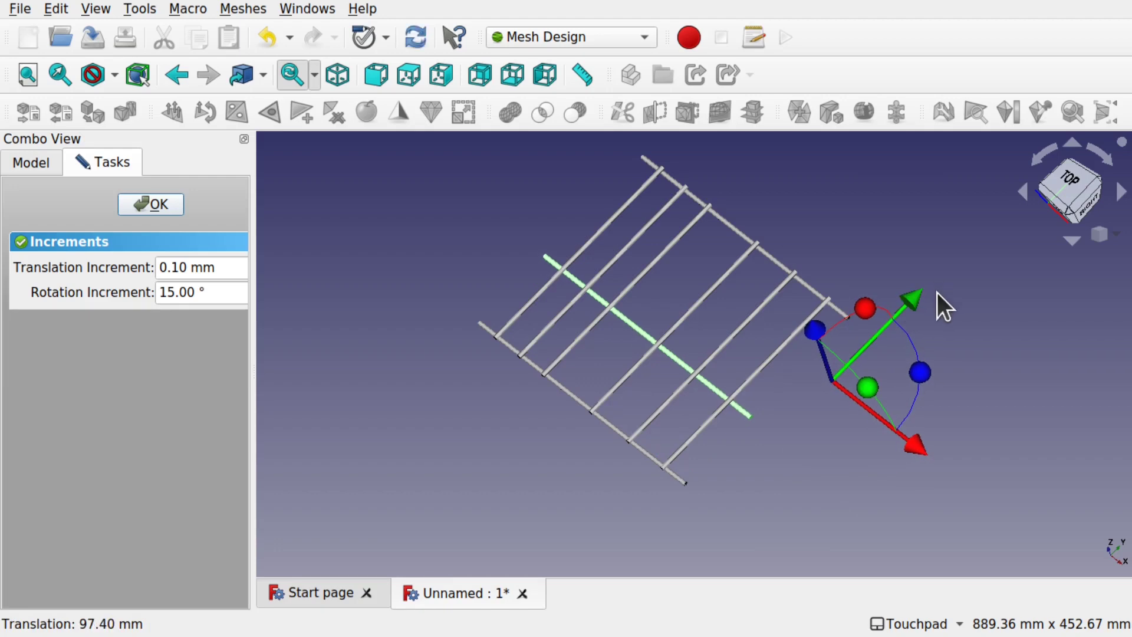
click(157, 201)
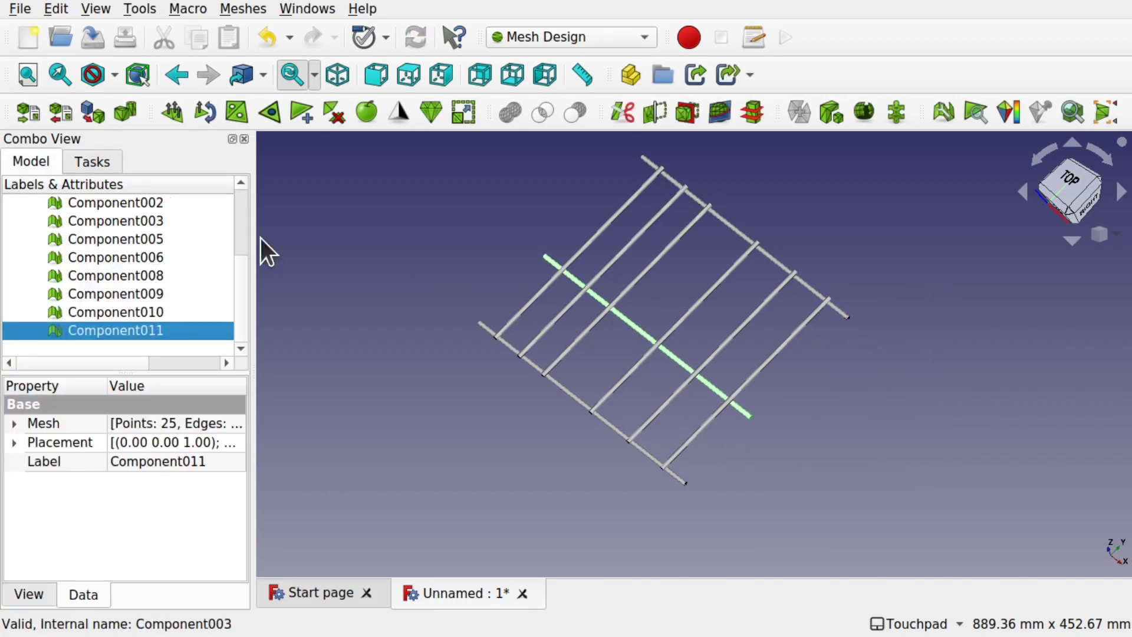
Select all the grill rod components and merge them into a single mesh, Mesh001
middle_drag(265, 245, 727, 426)
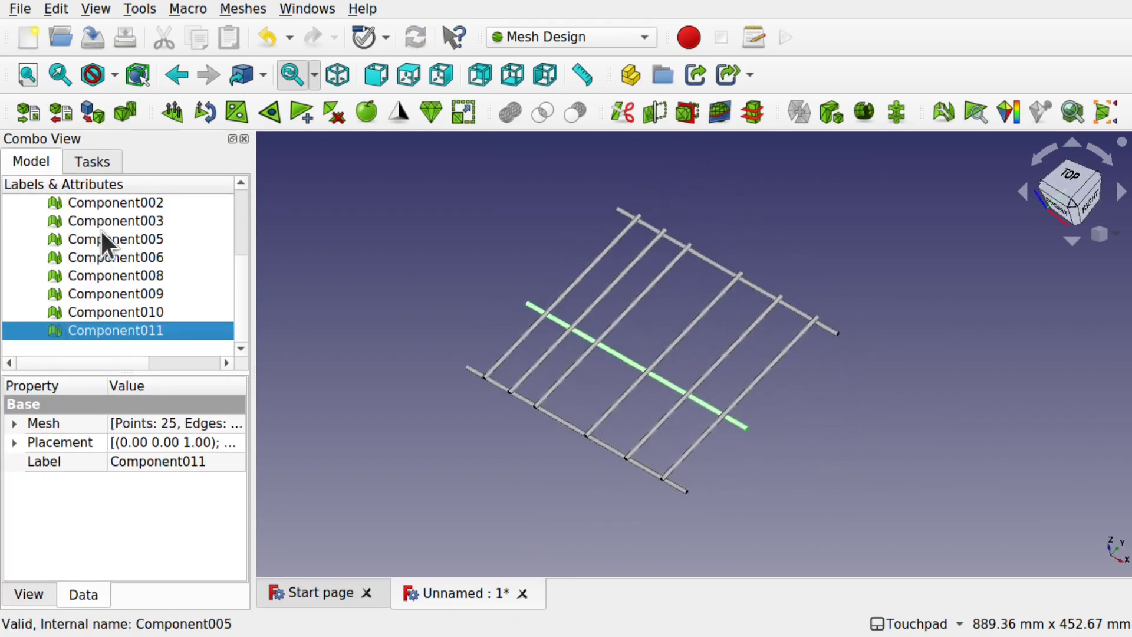
scroll(228, 265, up, 2)
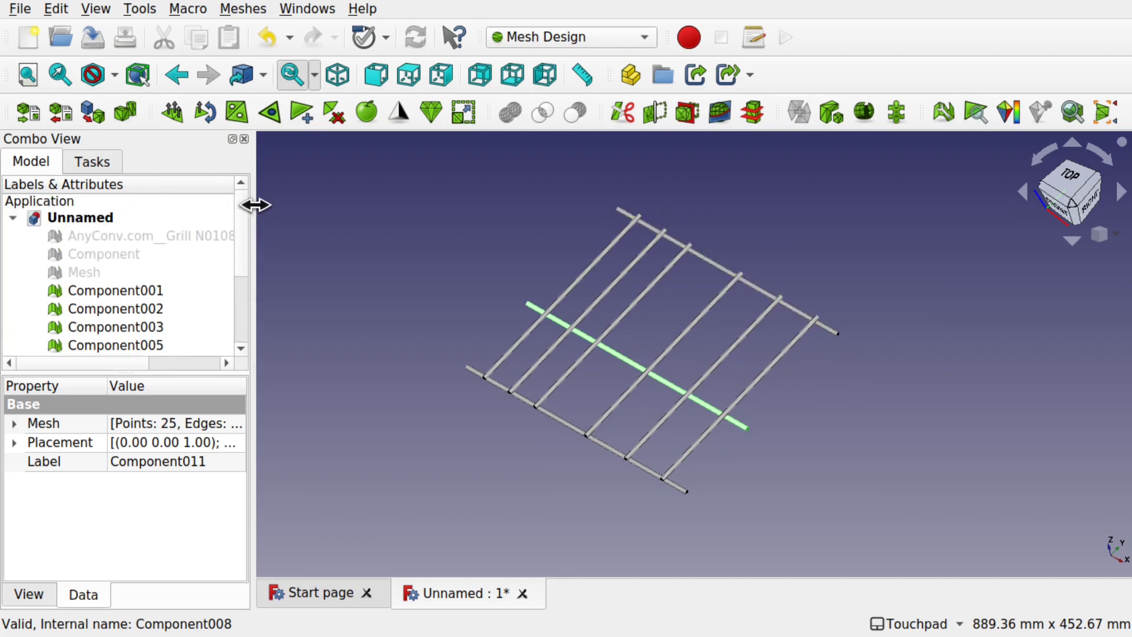
shift+click(125, 293)
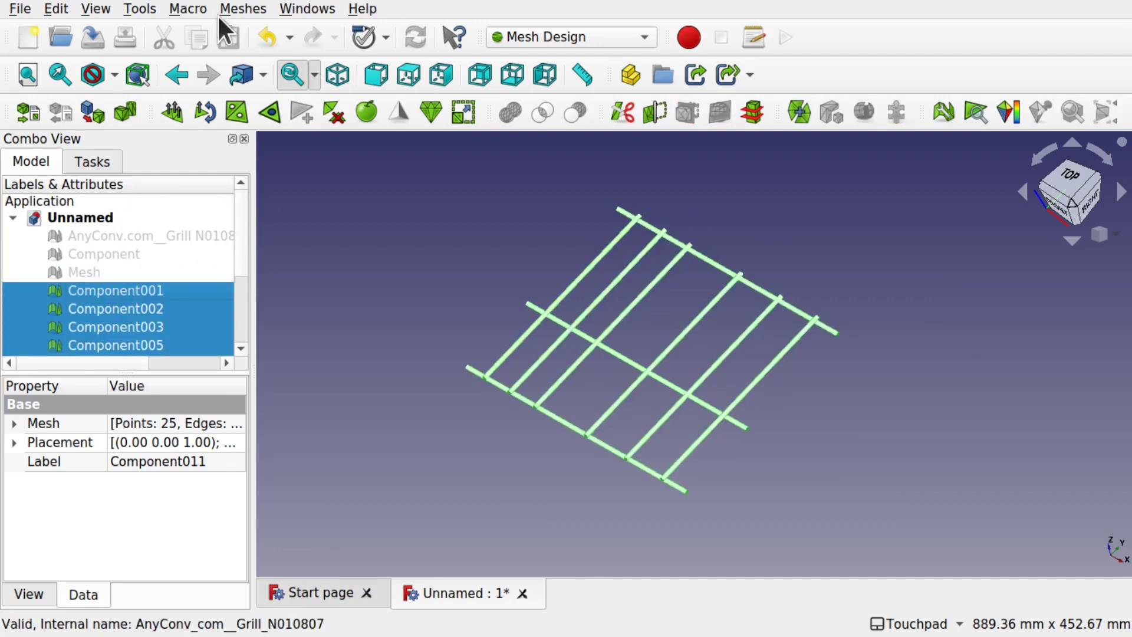
click(242, 8)
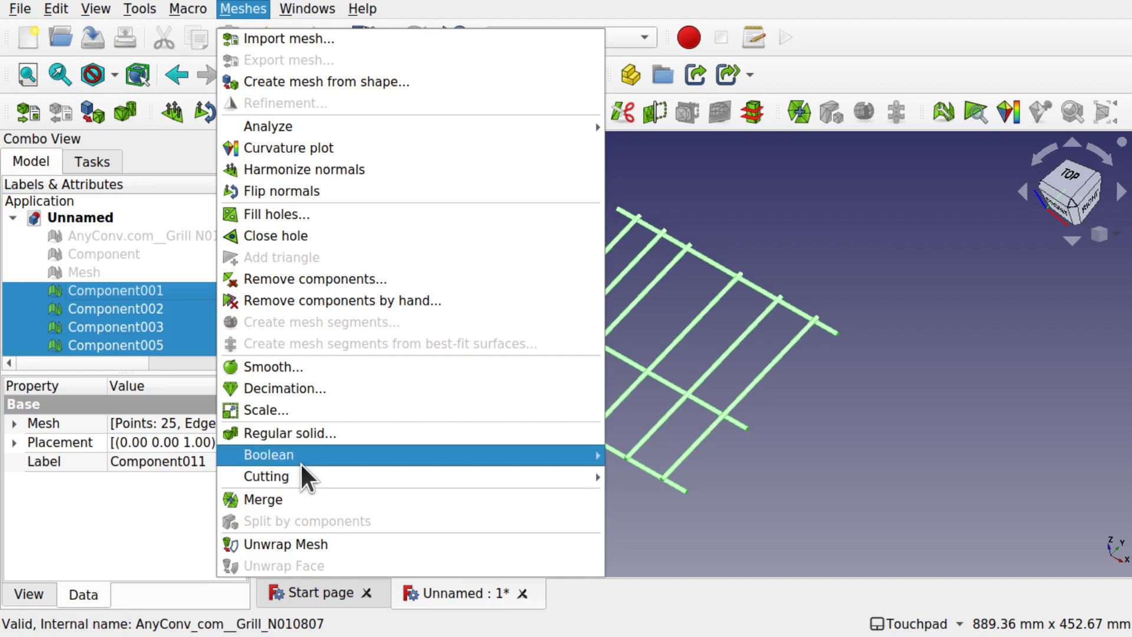
click(310, 499)
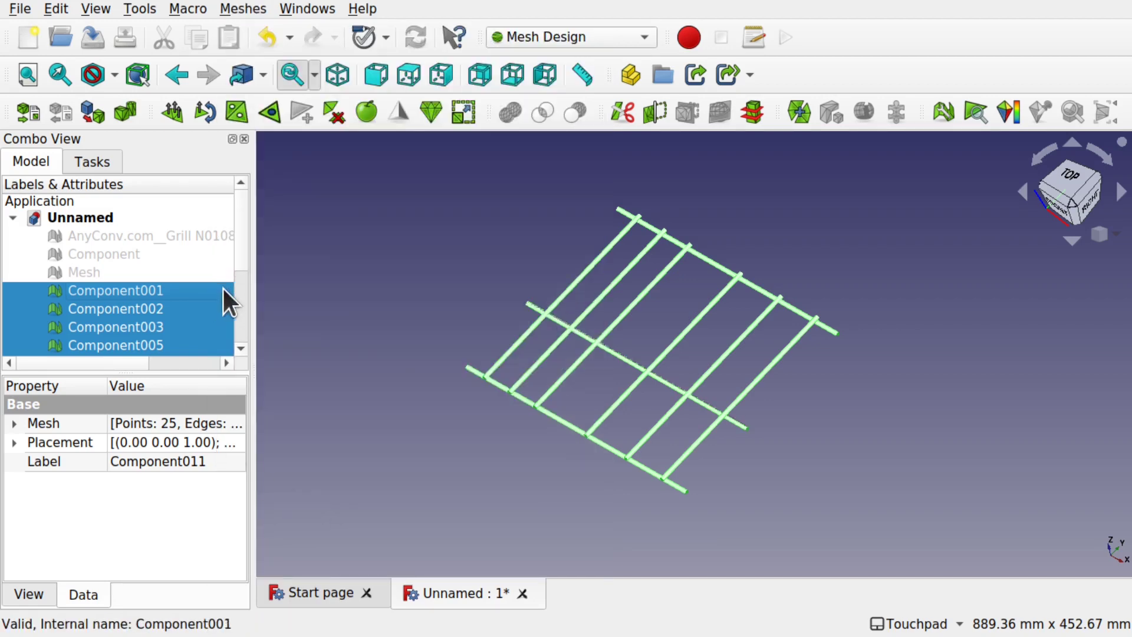
Begin exporting Mesh001 and bring up the list of mesh file formats
scroll(239, 259, down, 3)
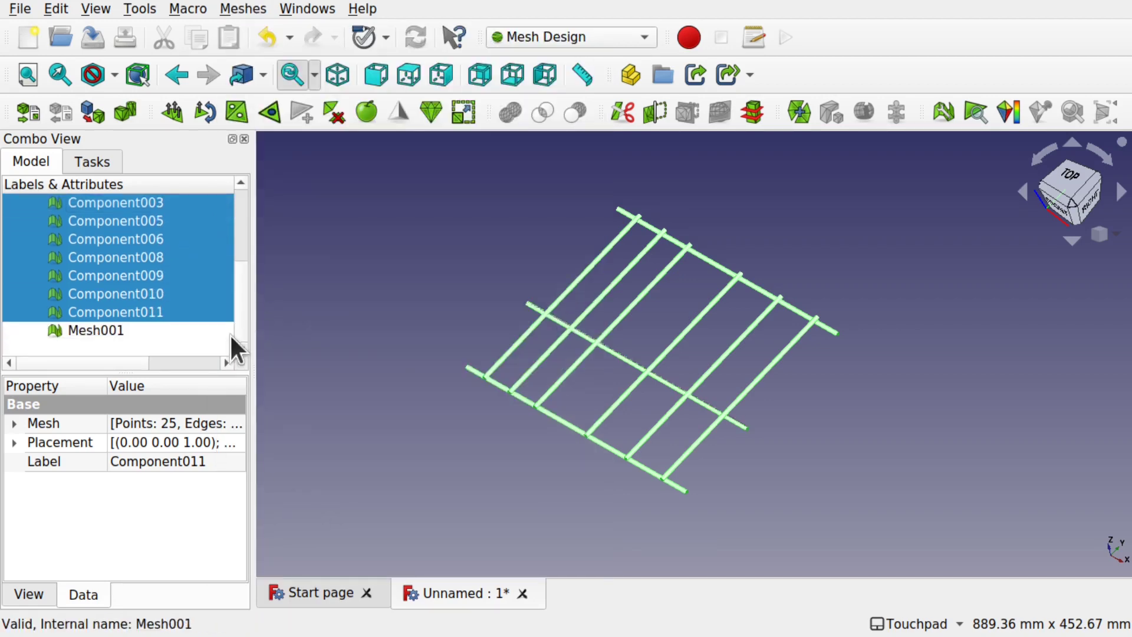
click(114, 331)
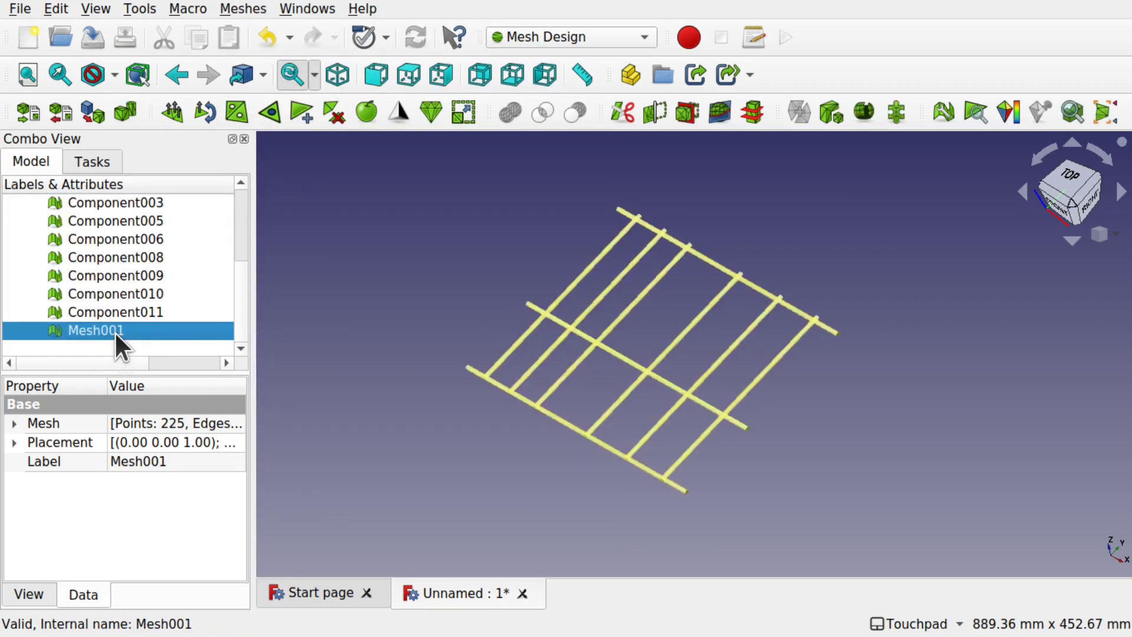
click(241, 7)
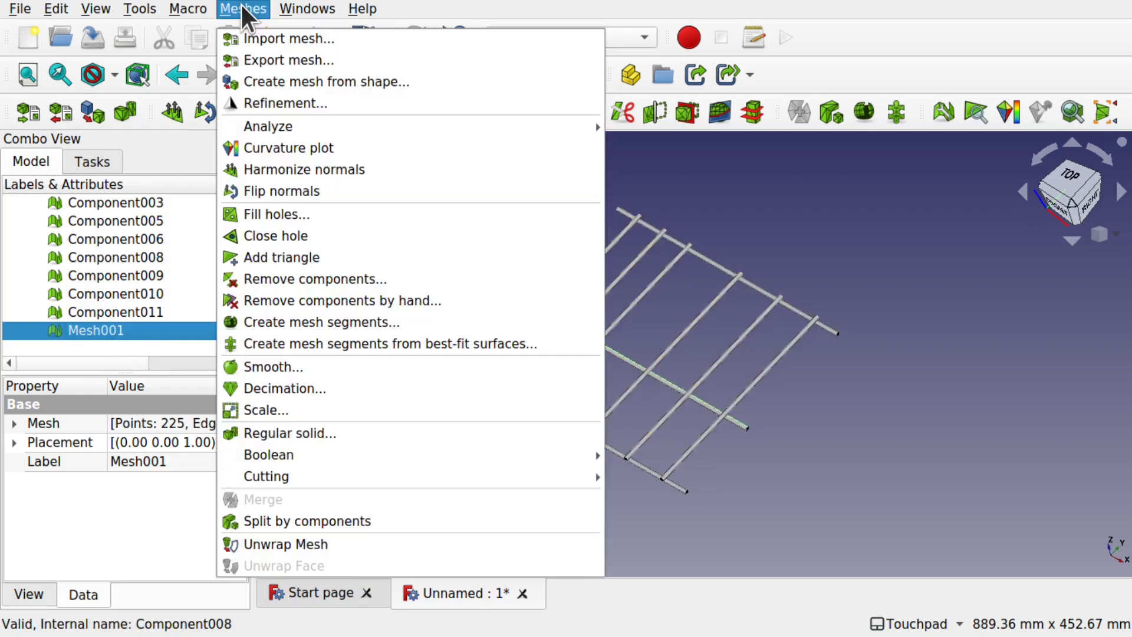
click(287, 59)
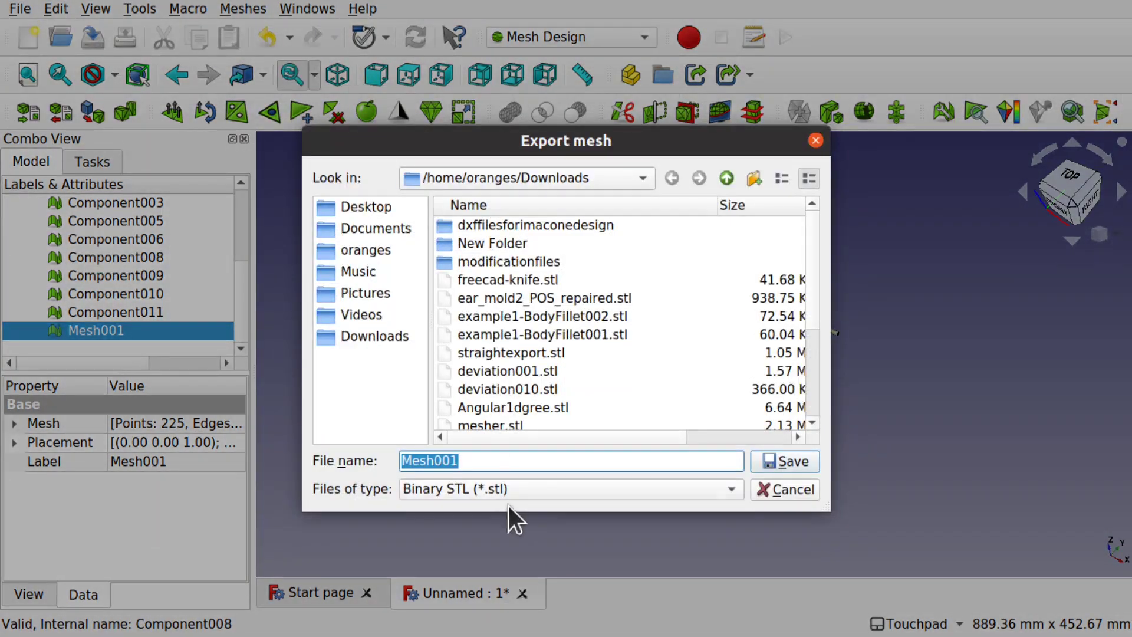
click(501, 495)
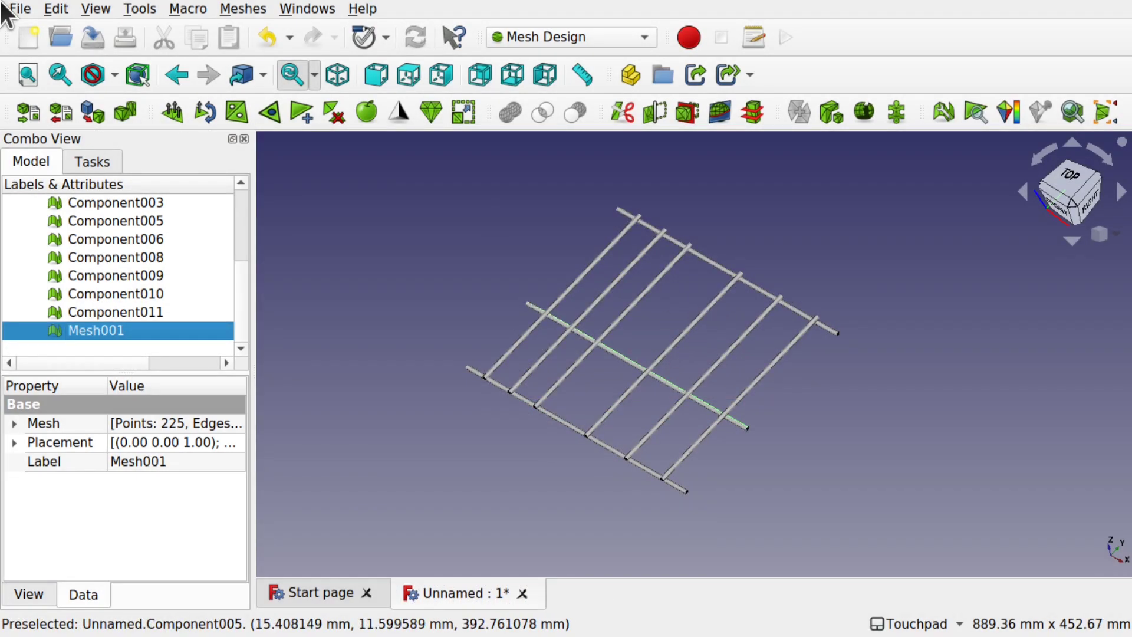
Close all documents without saving and create a new empty Unnamed document
click(19, 9)
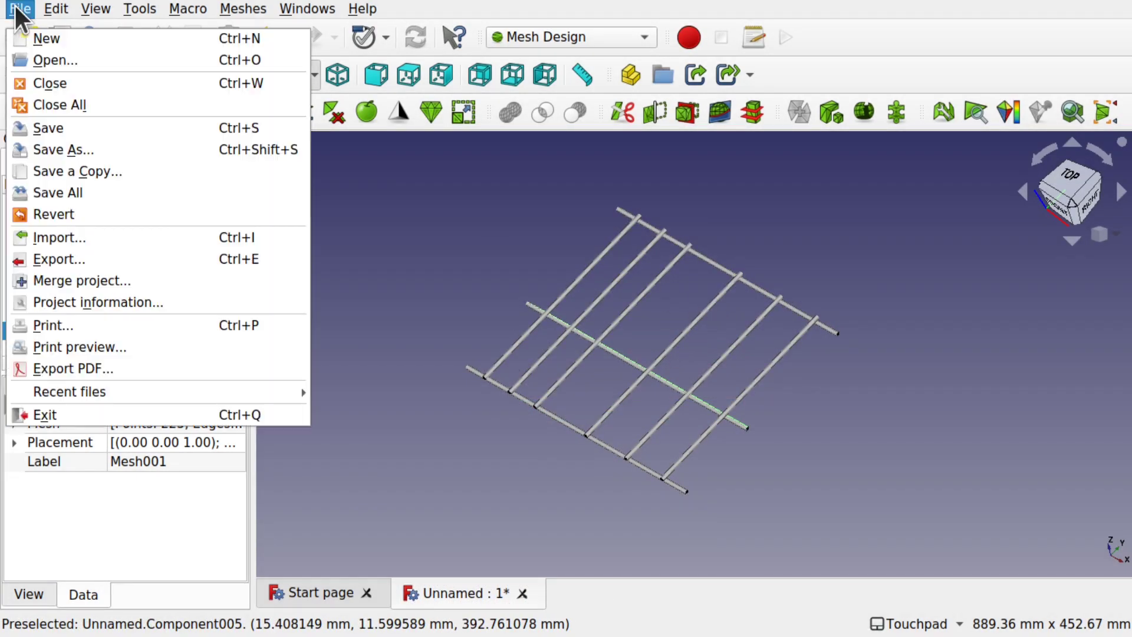
click(103, 110)
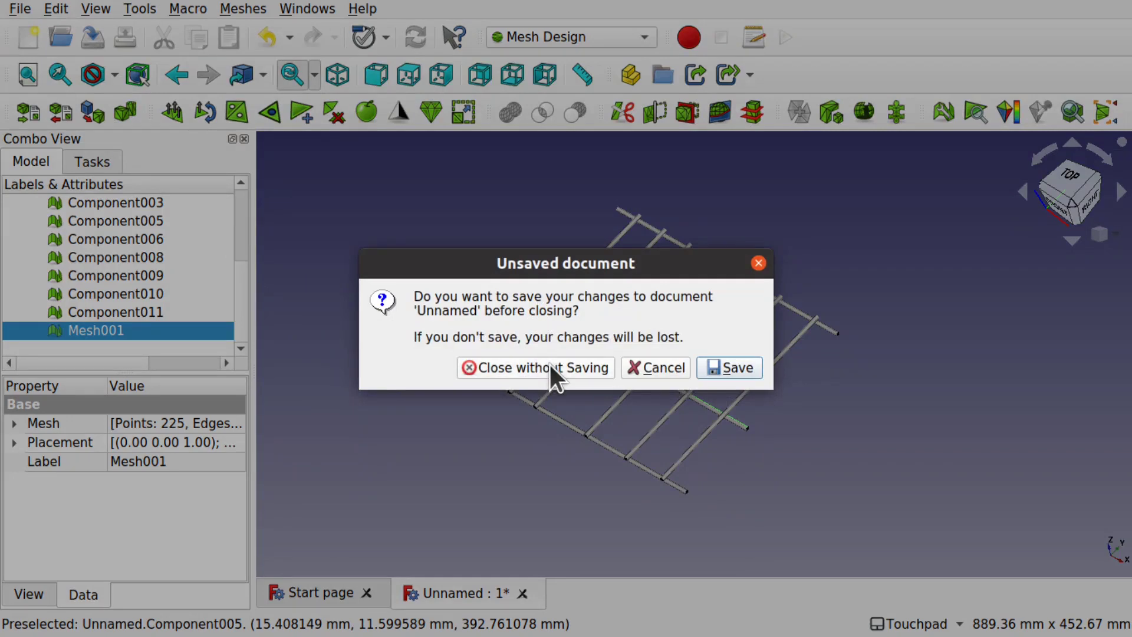
click(550, 365)
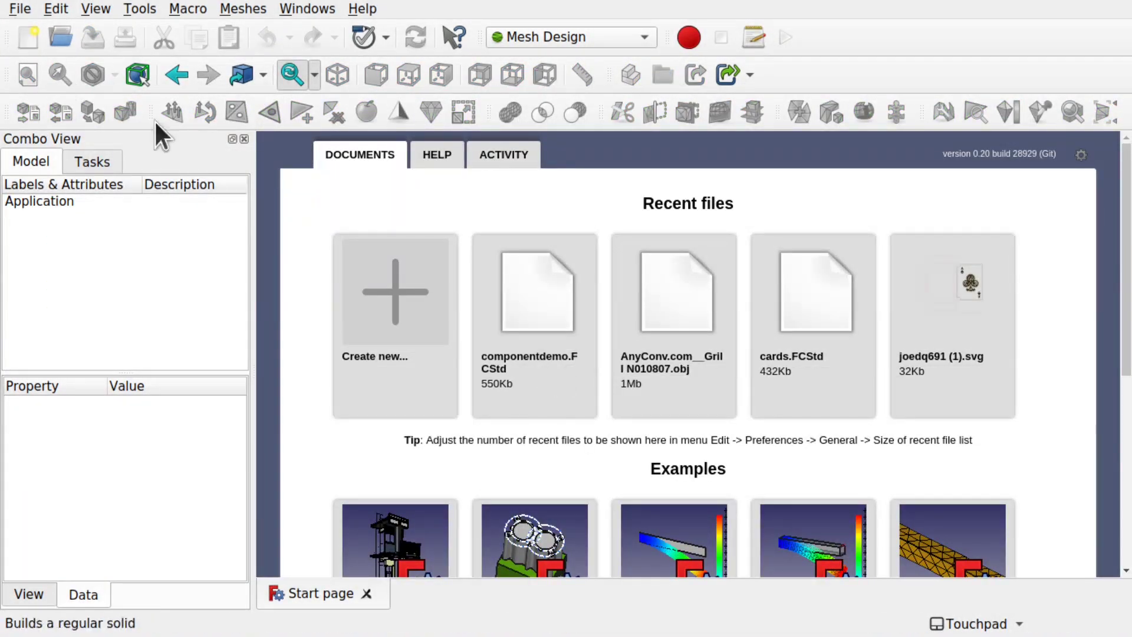
click(398, 309)
click(21, 9)
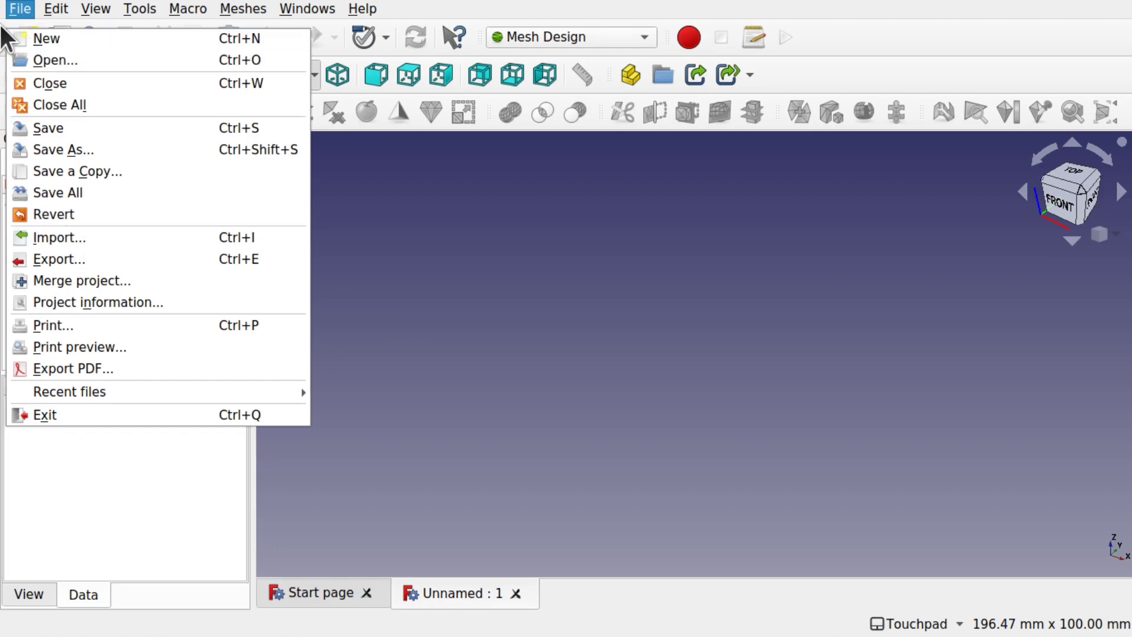
Import 'K100 Early grill with shutter.STL' from the Downloads folder
click(82, 236)
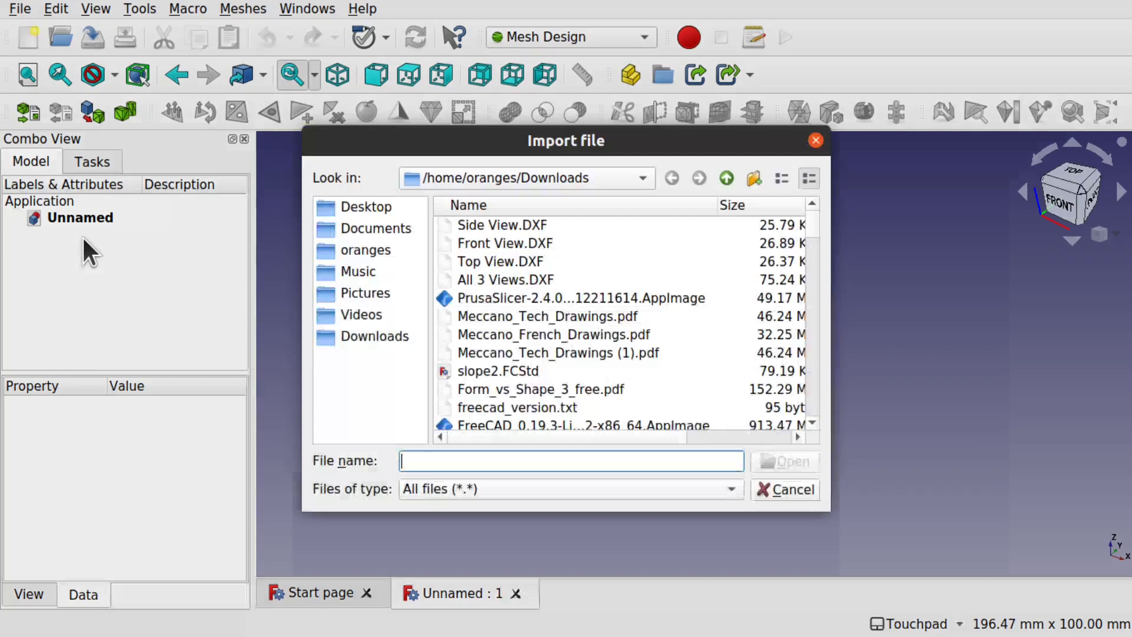
scroll(543, 360, down, 15)
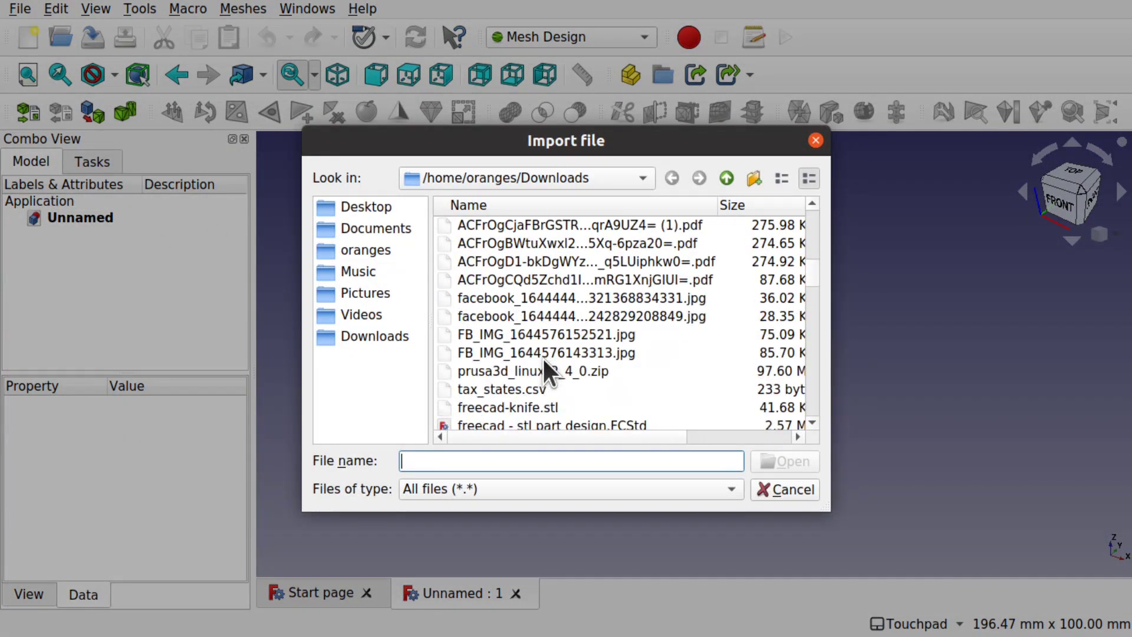
scroll(542, 360, up, 4)
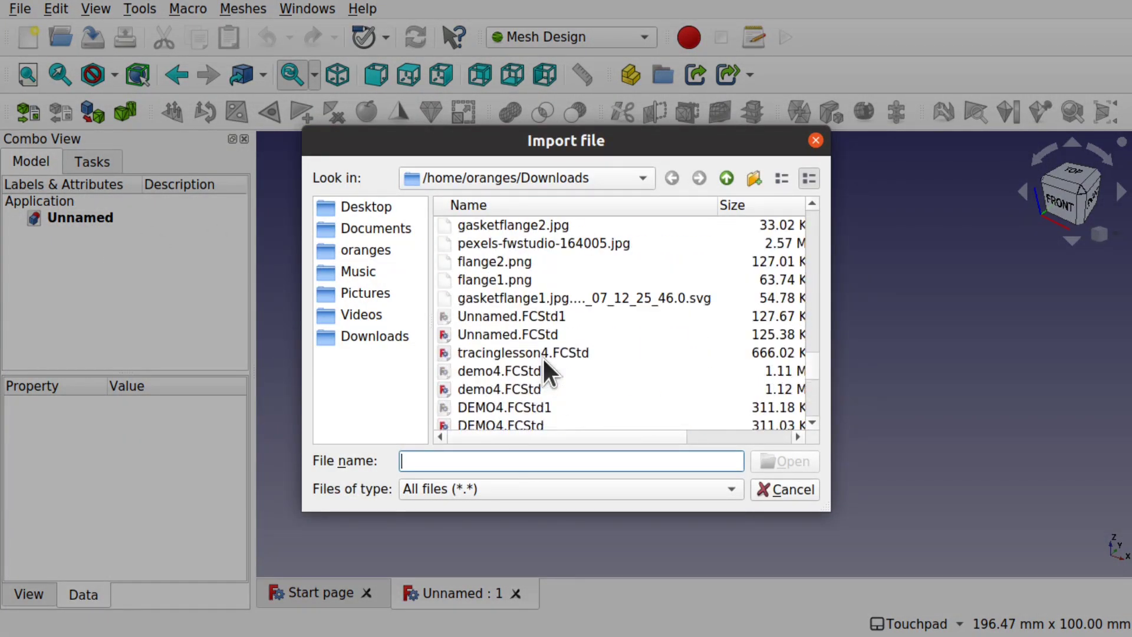
scroll(560, 294, down, 7)
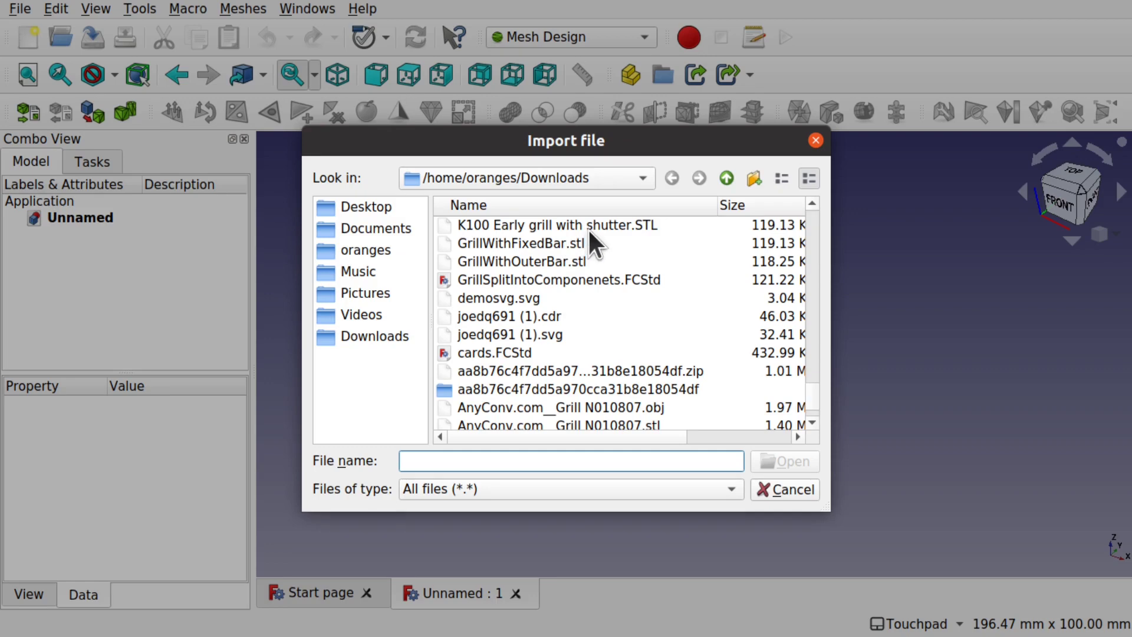
click(588, 228)
click(804, 462)
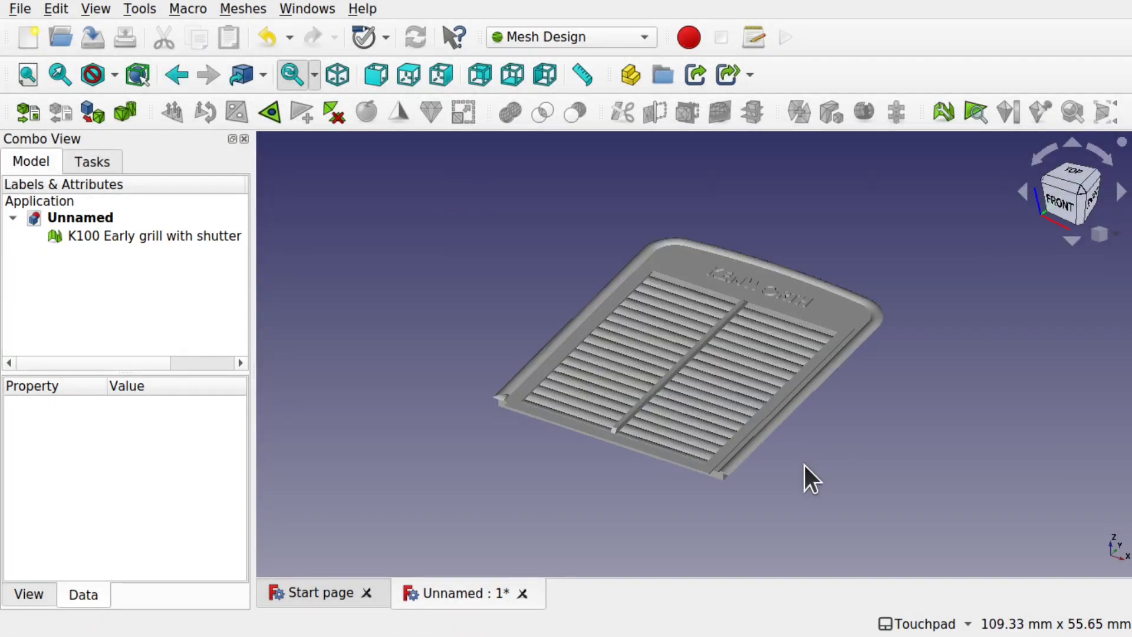
alt+drag(799, 463, 593, 434)
scroll(765, 348, up, 5)
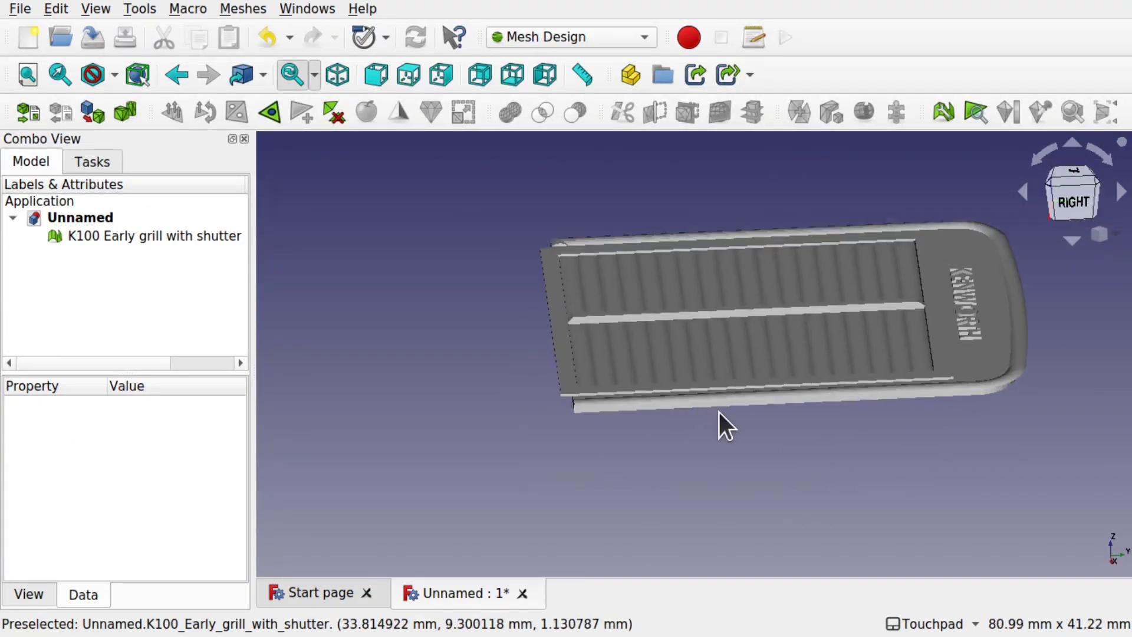
alt+drag(721, 407, 556, 458)
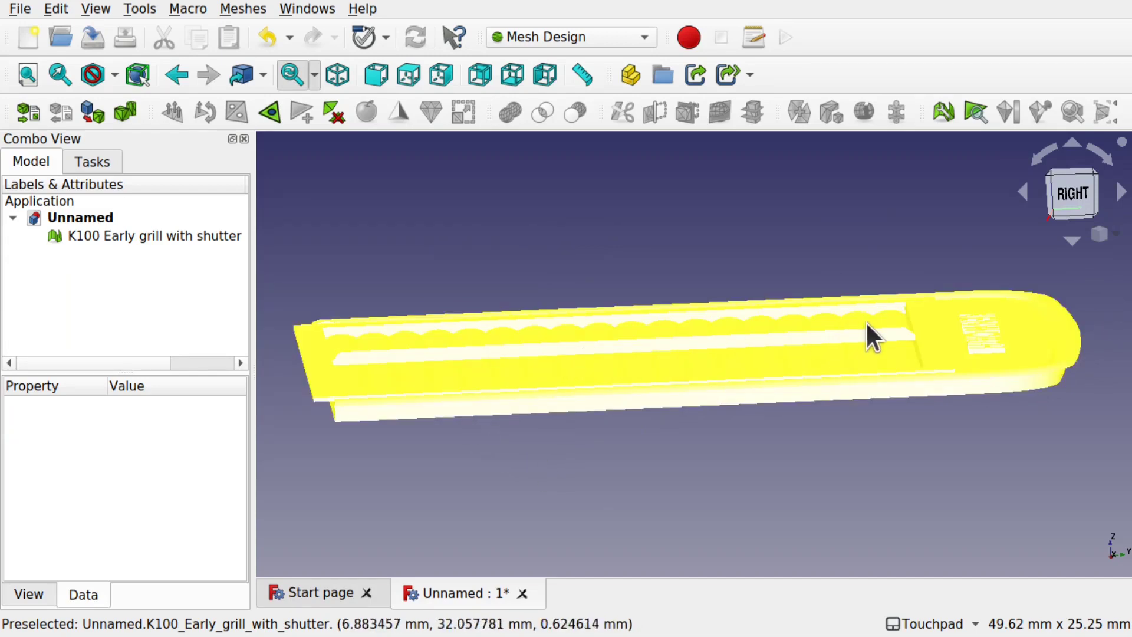
alt+drag(876, 349, 676, 390)
scroll(780, 428, up, 4)
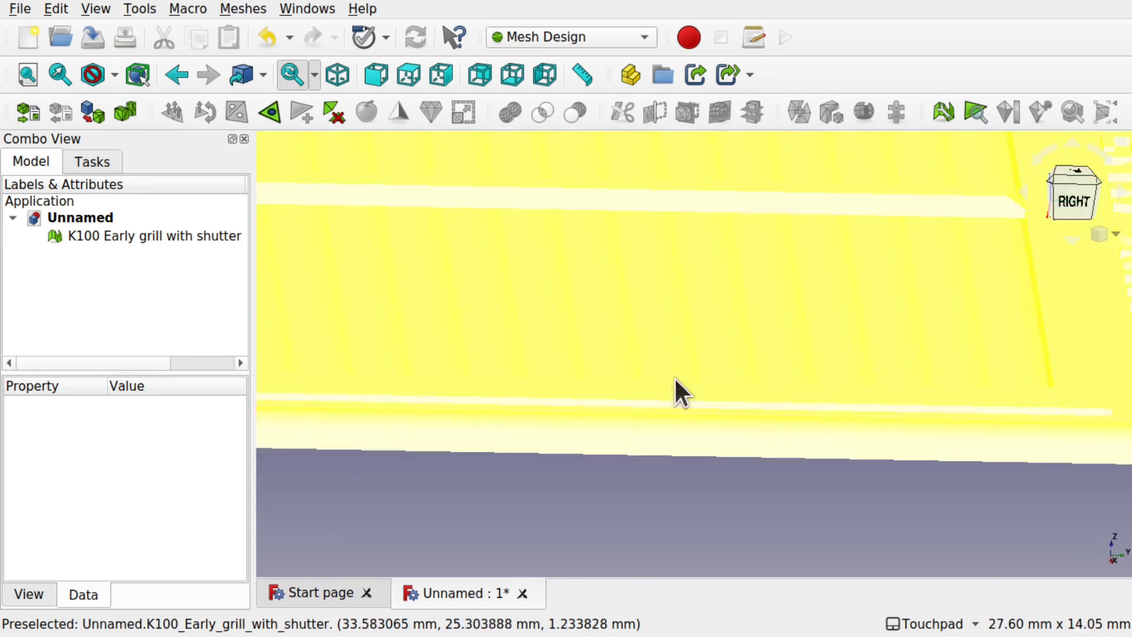
scroll(686, 313, down, 5)
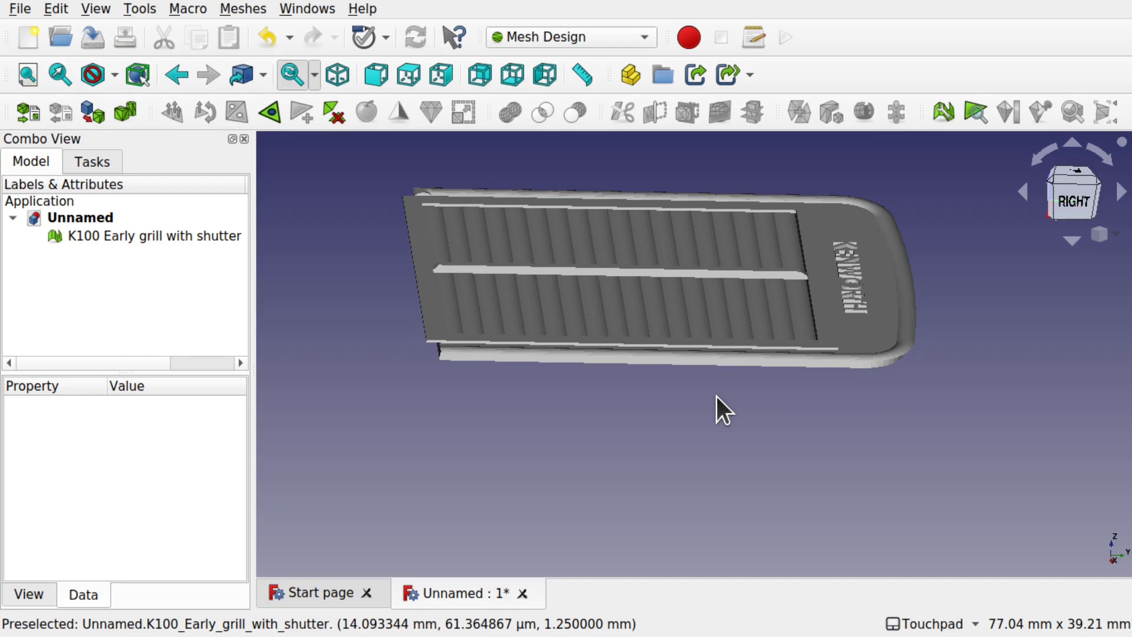
Split the imported grill mesh by components and hide the original mesh
click(151, 234)
click(236, 9)
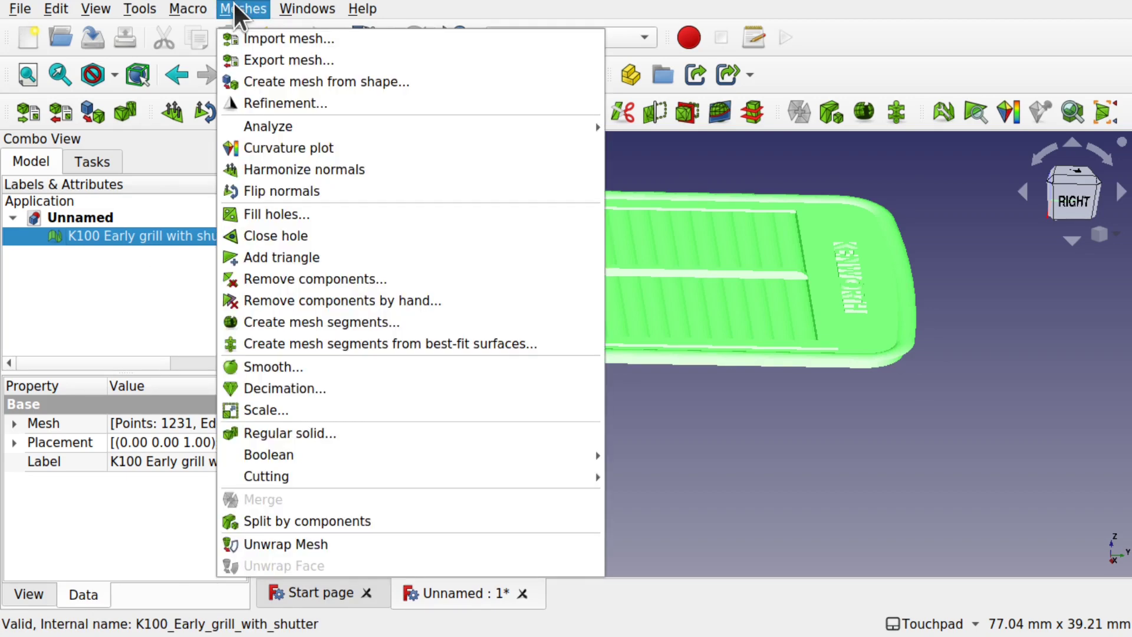
click(324, 520)
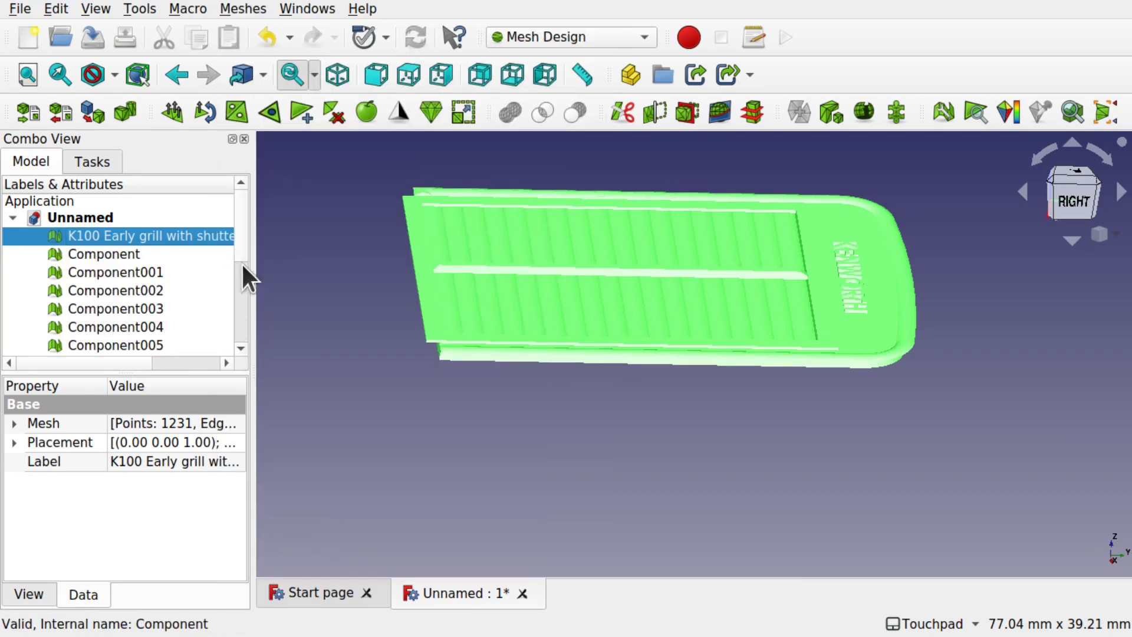
click(300, 319)
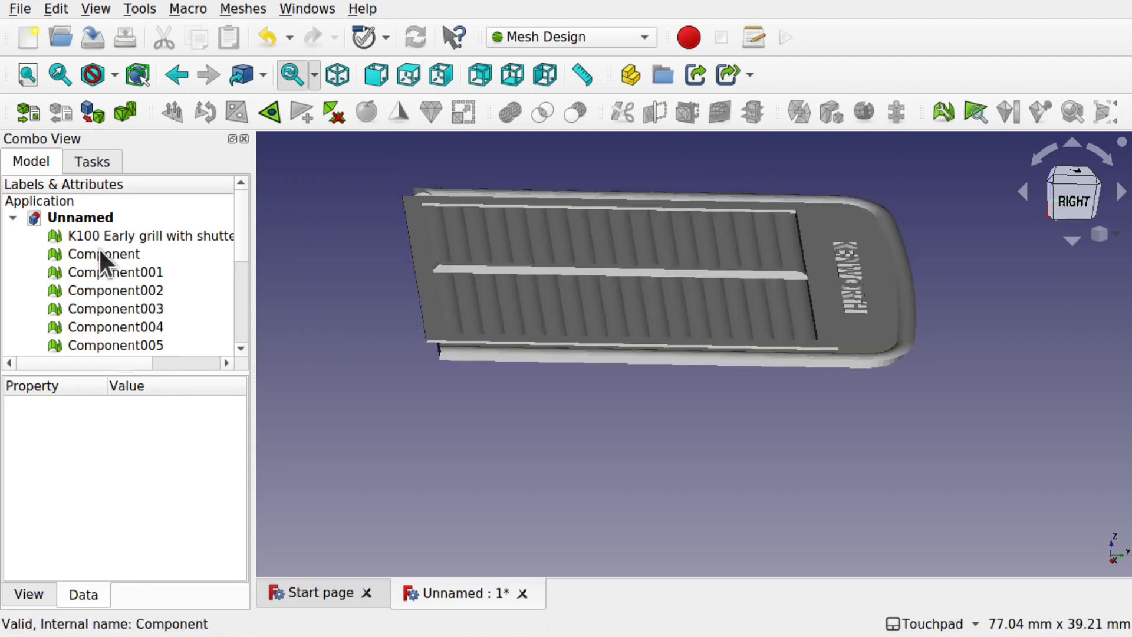
click(130, 234)
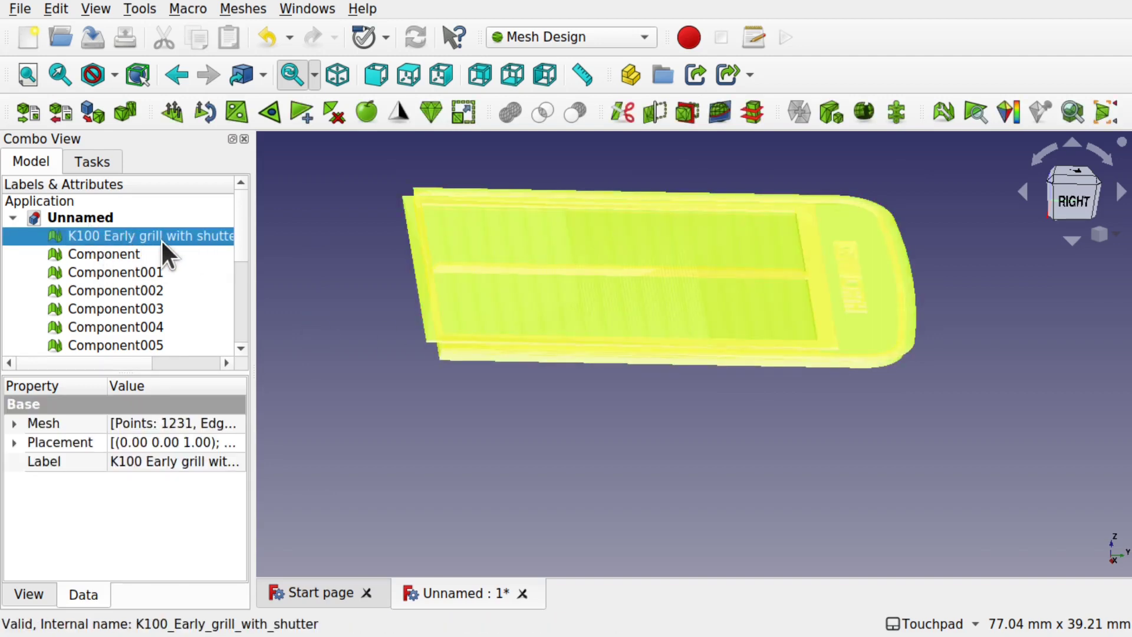
key(space)
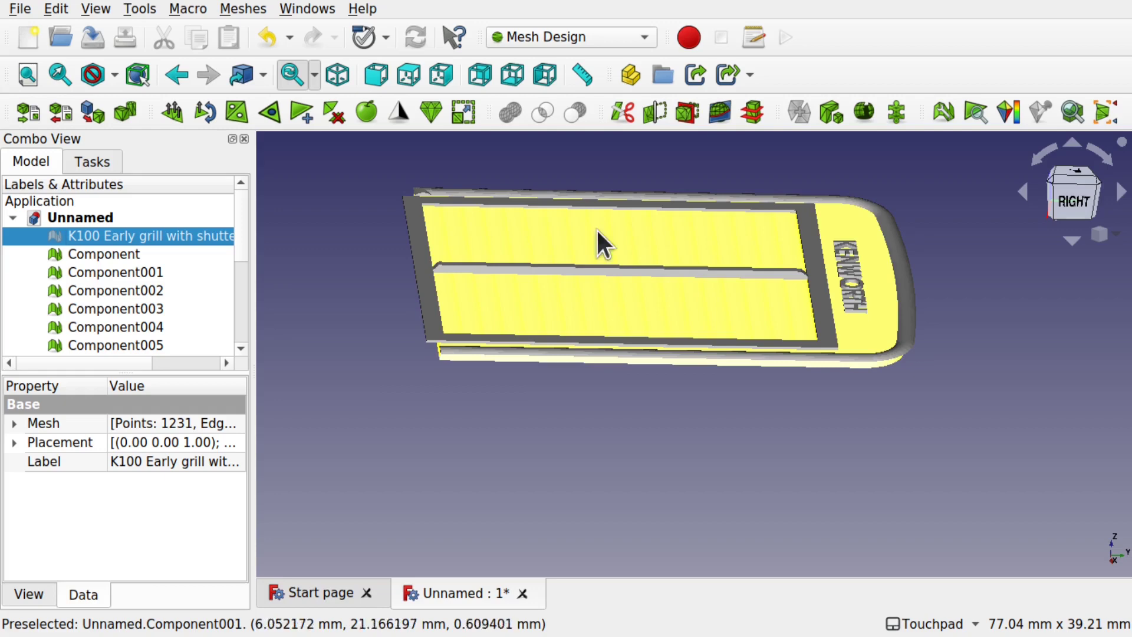
Inspect the split pieces Component001 to Component013 and select the long central bar Component011
click(115, 272)
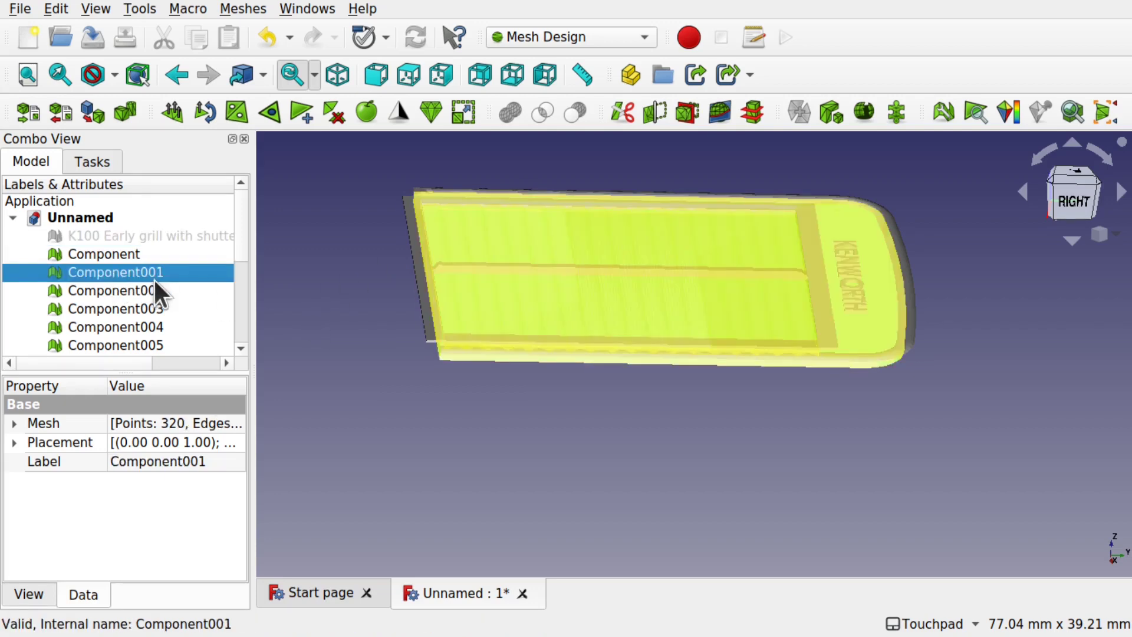
click(122, 287)
click(107, 306)
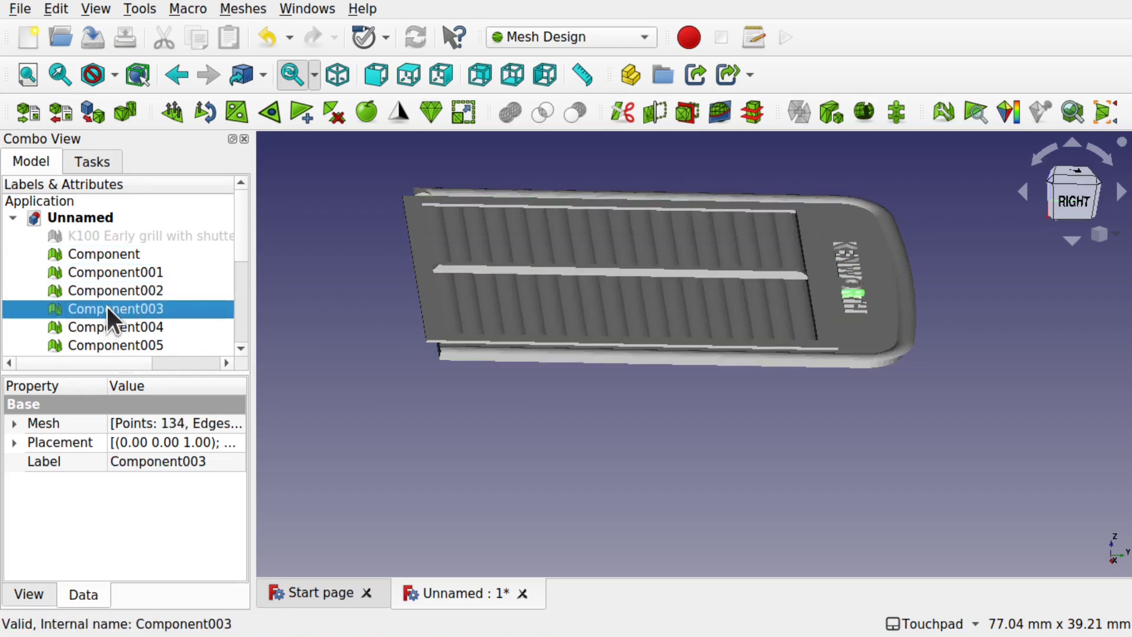
click(122, 324)
click(122, 289)
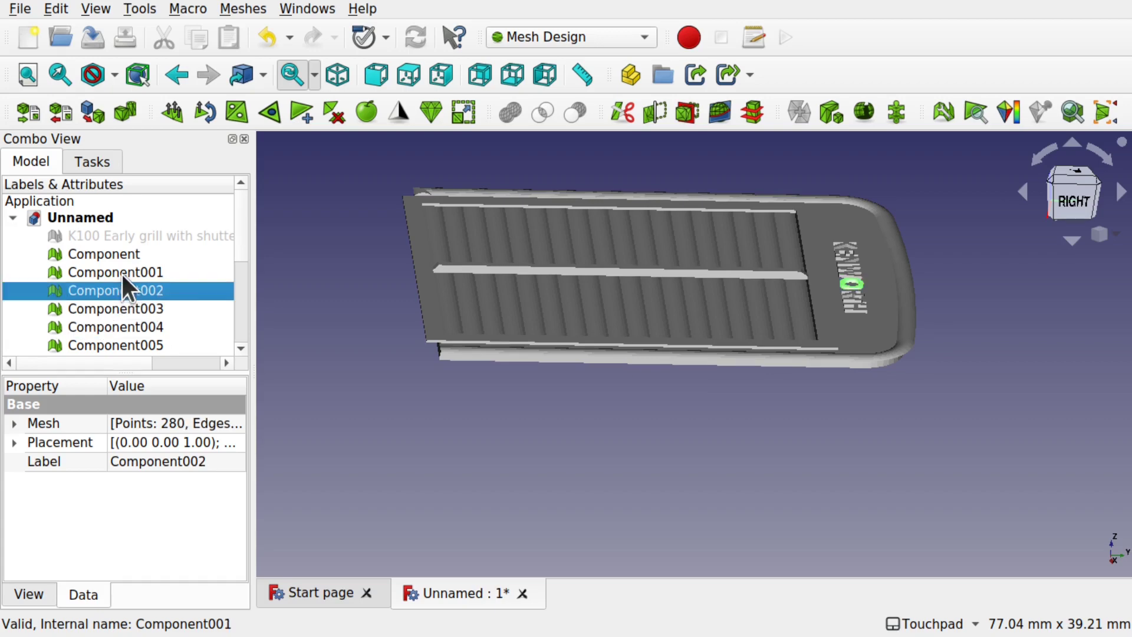
click(122, 273)
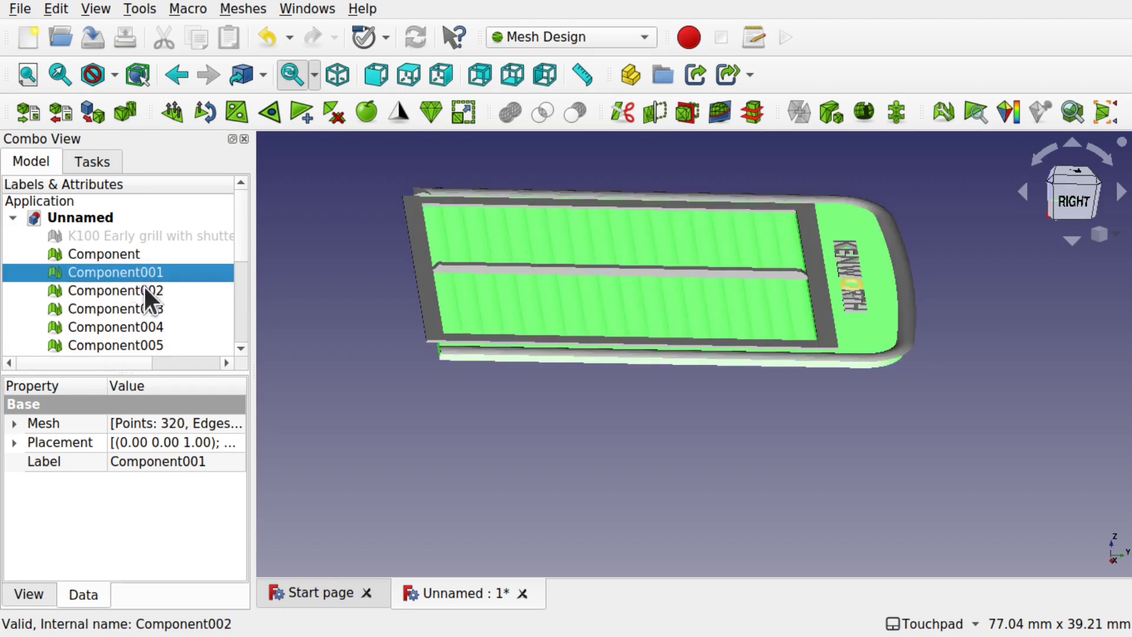
drag(243, 244, 234, 326)
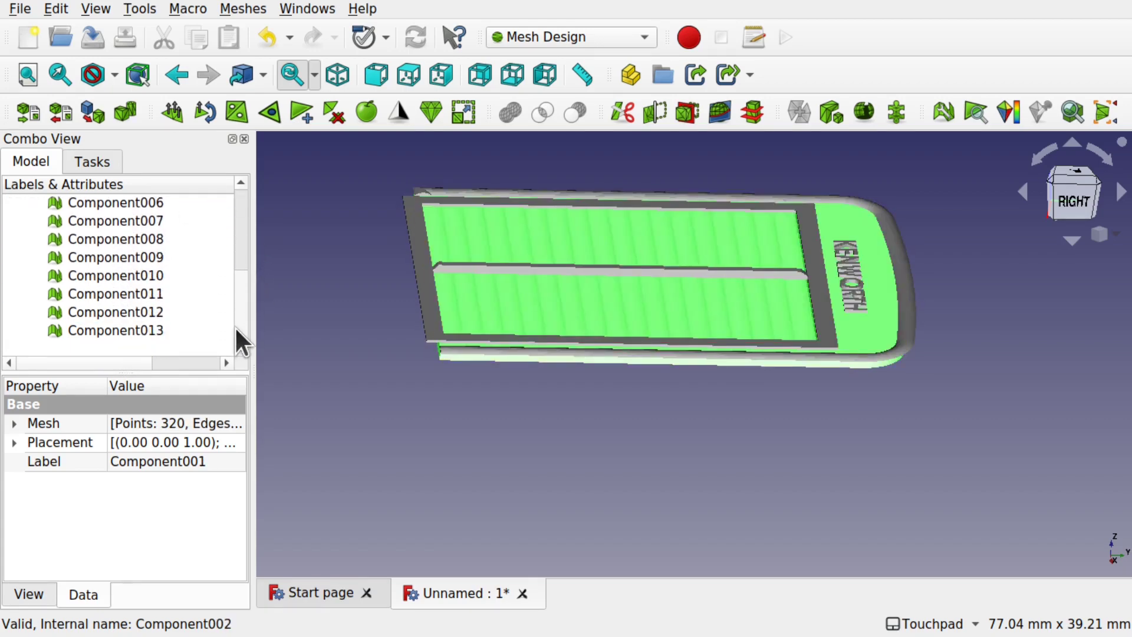
click(147, 333)
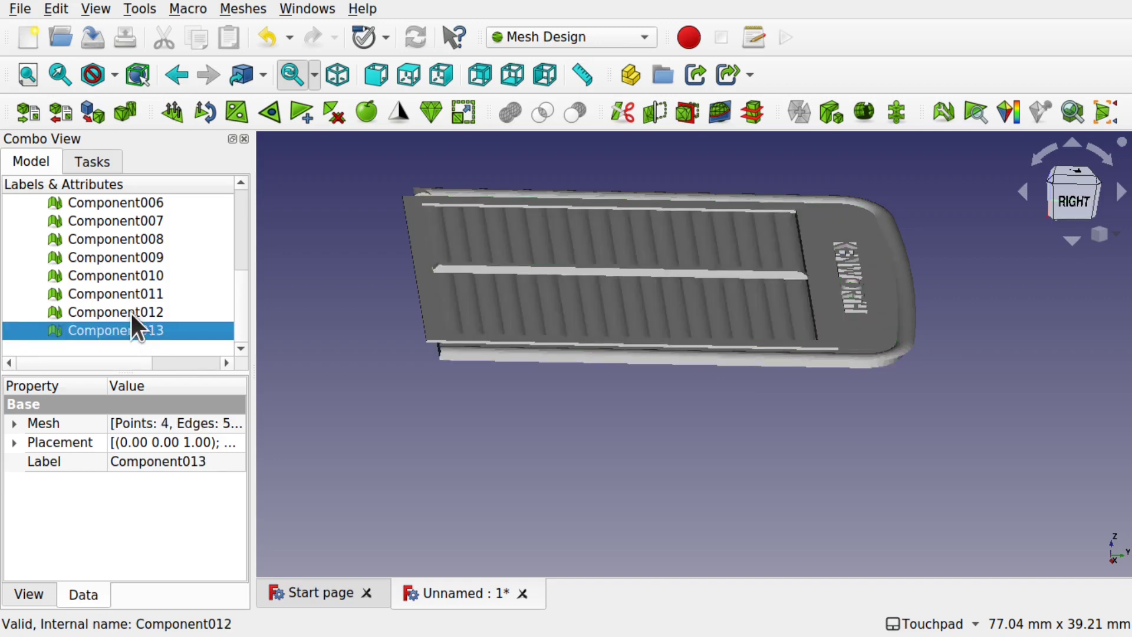
click(132, 291)
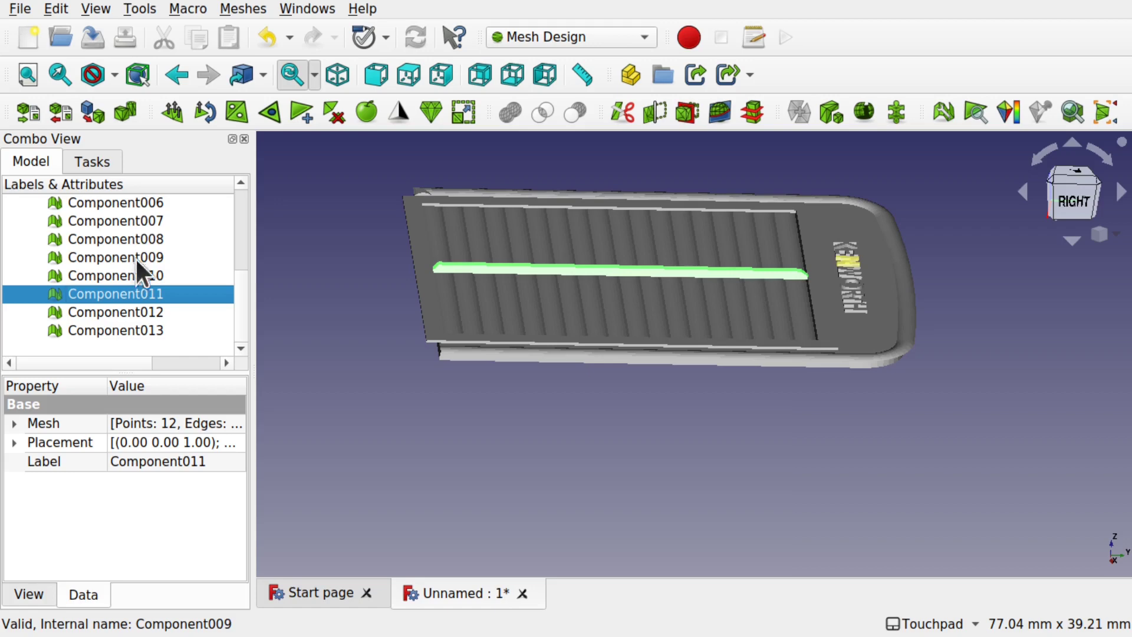
Move Component011 down by 0.60 mm with Transform
right_click(149, 292)
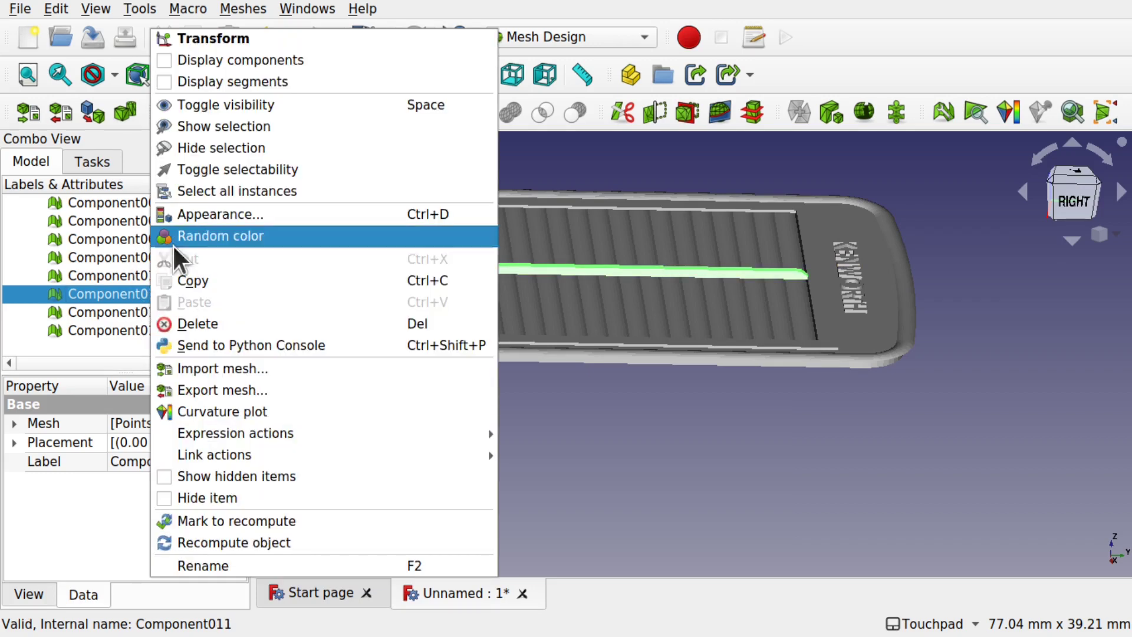
click(268, 38)
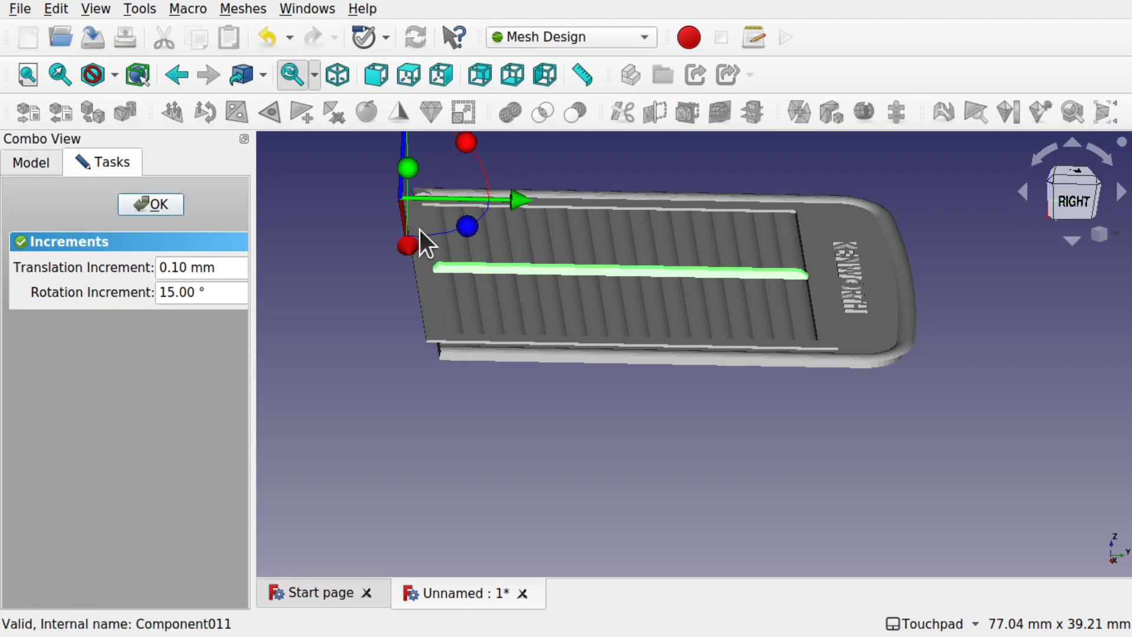
alt+drag(652, 214, 490, 188)
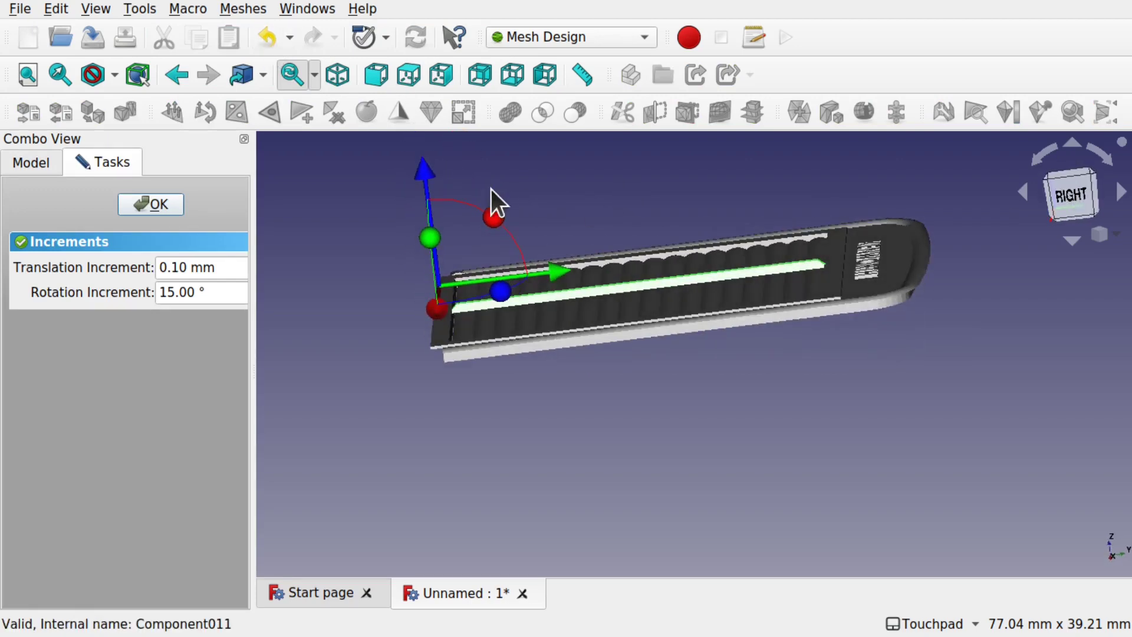
drag(430, 171, 431, 178)
mouse_move(657, 202)
alt+mouse_down()
mouse_move(692, 265)
mouse_move(677, 202)
alt+mouse_up()
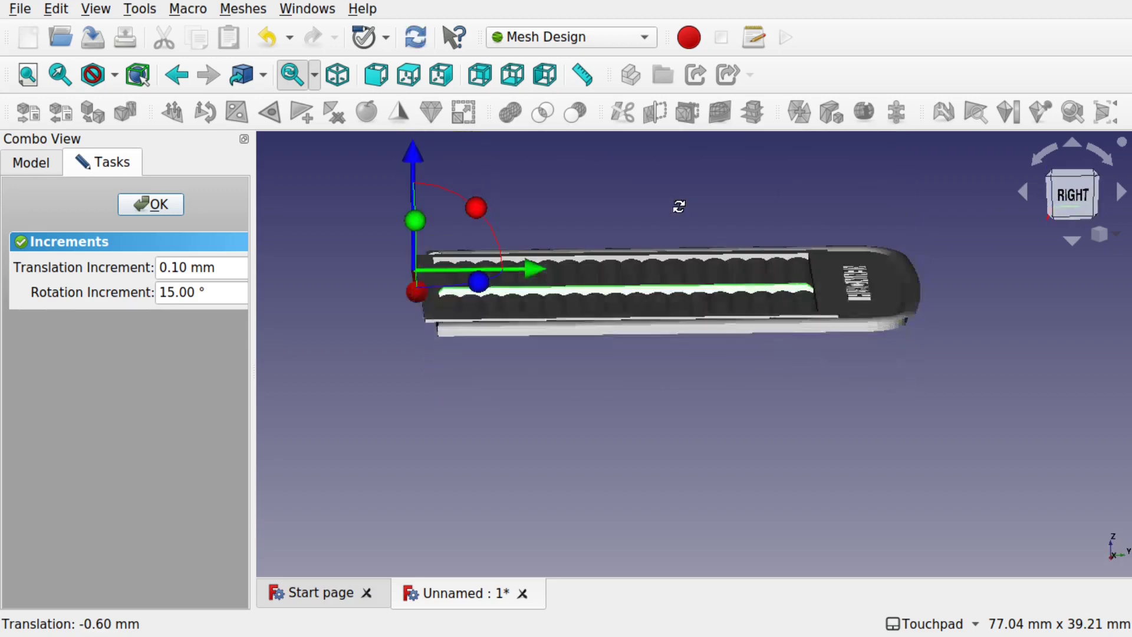
click(151, 205)
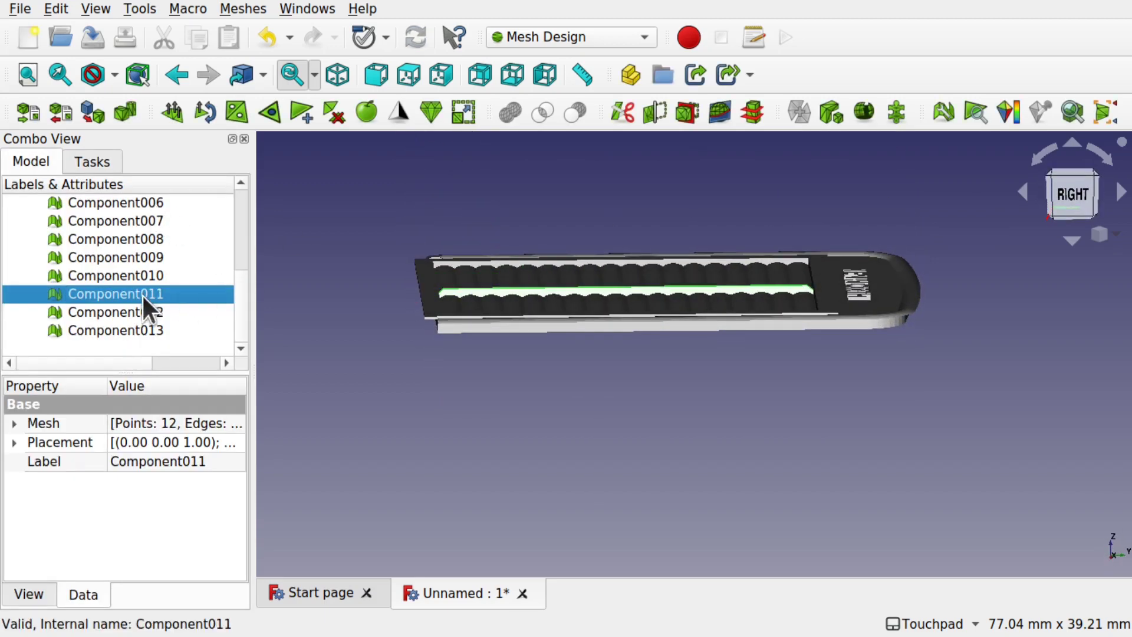
Delete Component011 and view the grill from a tilted top angle
key(Delete)
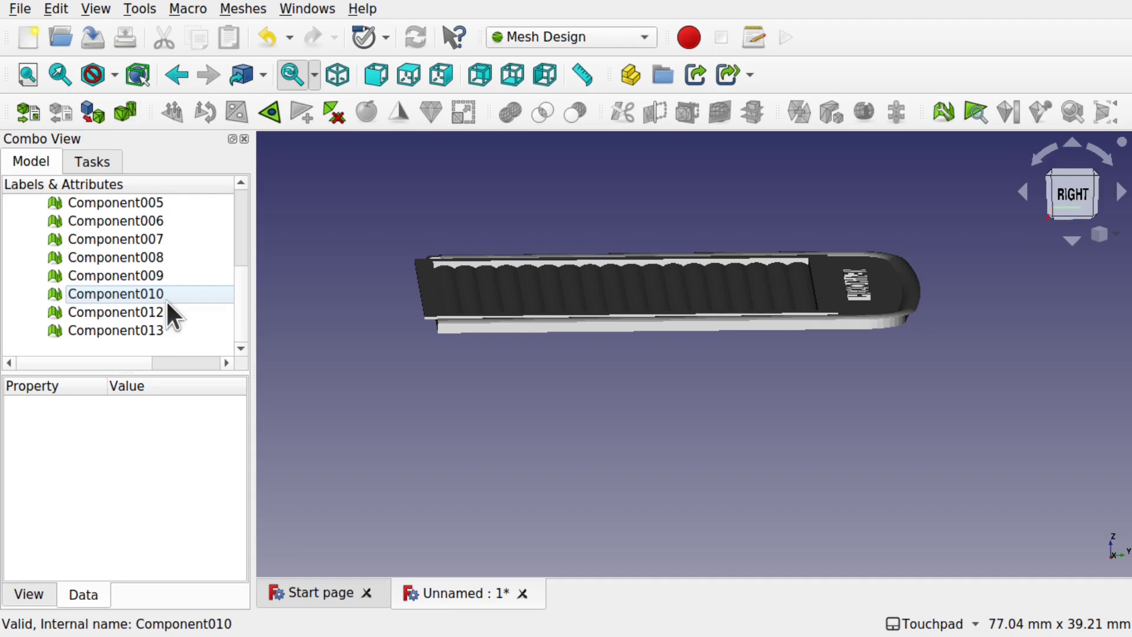
alt+drag(544, 230, 668, 312)
scroll(666, 310, down, 3)
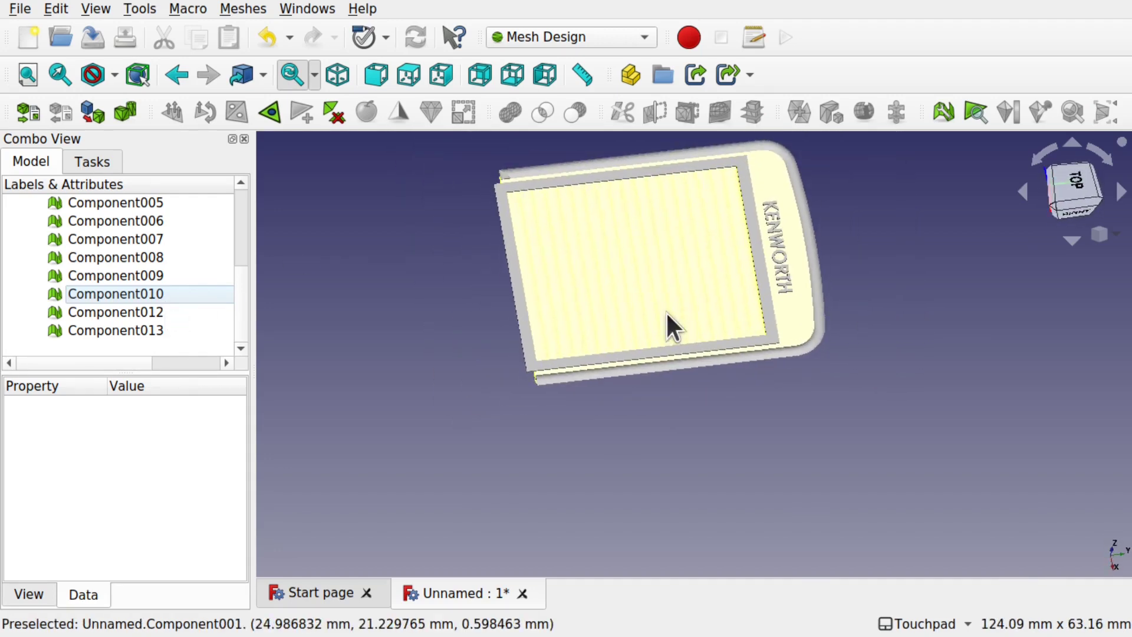
Select the remaining grill components and merge them into a new mesh, Mesh, with 1231 points
click(151, 325)
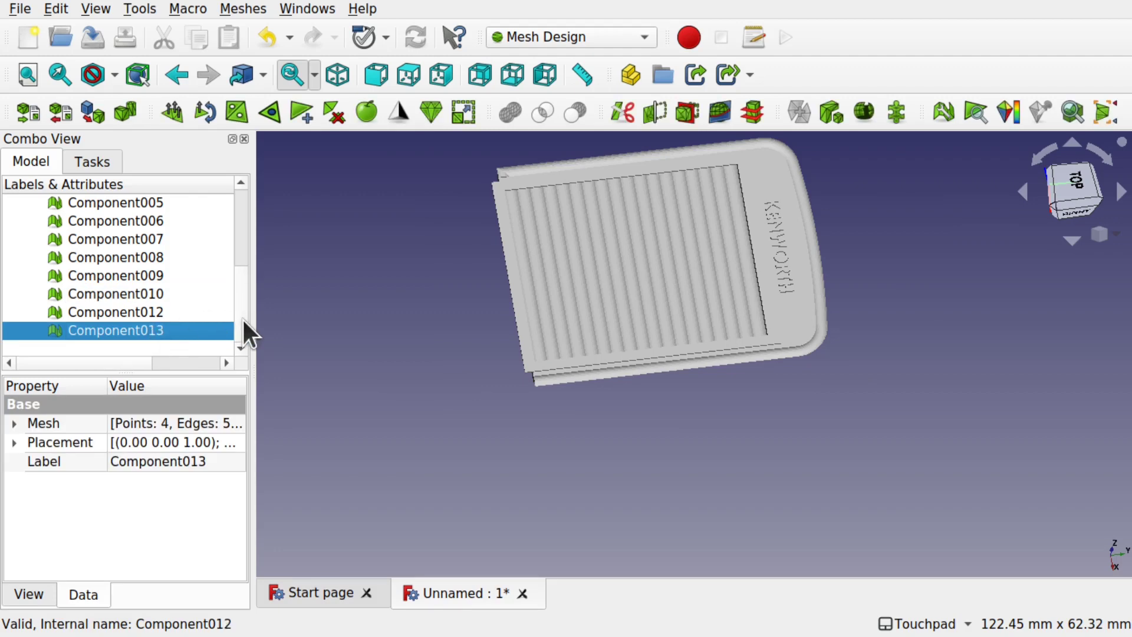
drag(243, 320, 240, 249)
shift+click(147, 254)
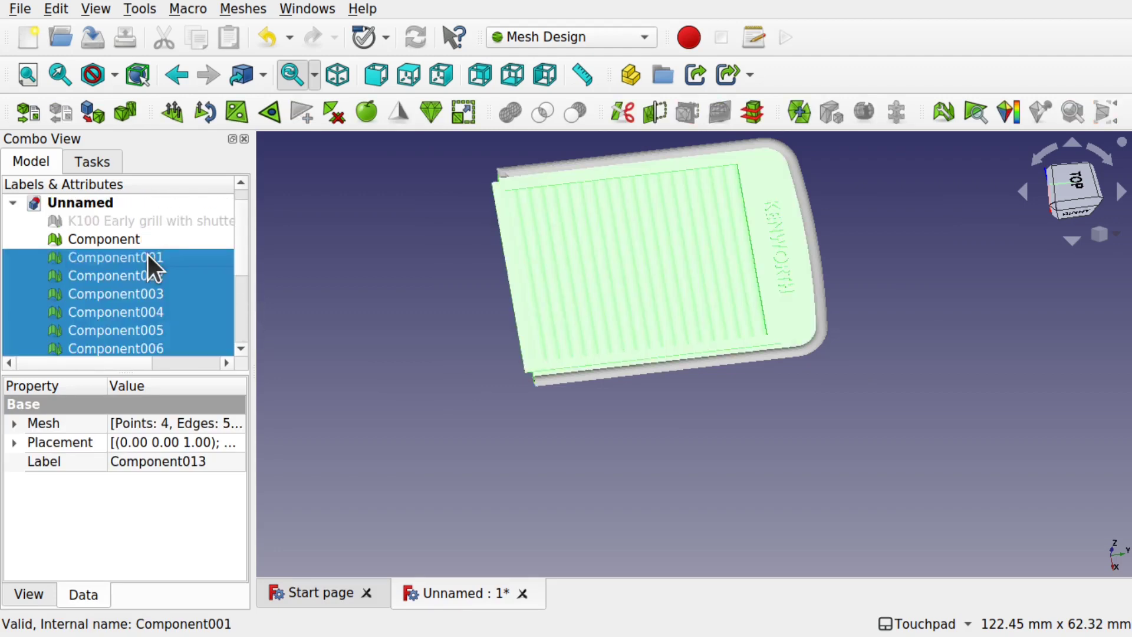
shift+click(129, 239)
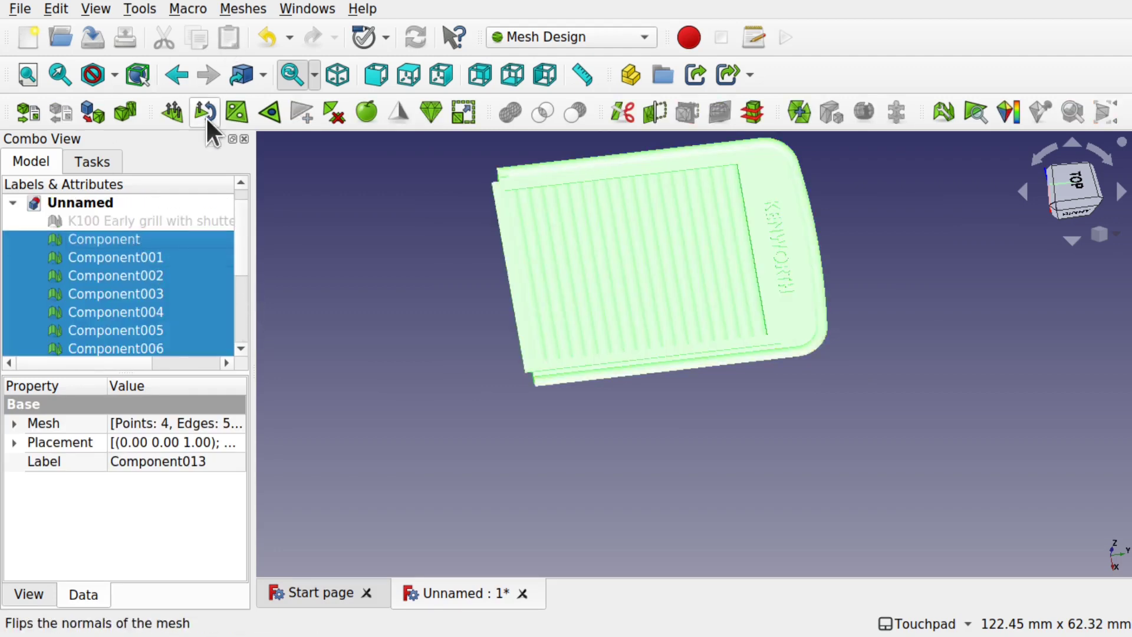
click(257, 9)
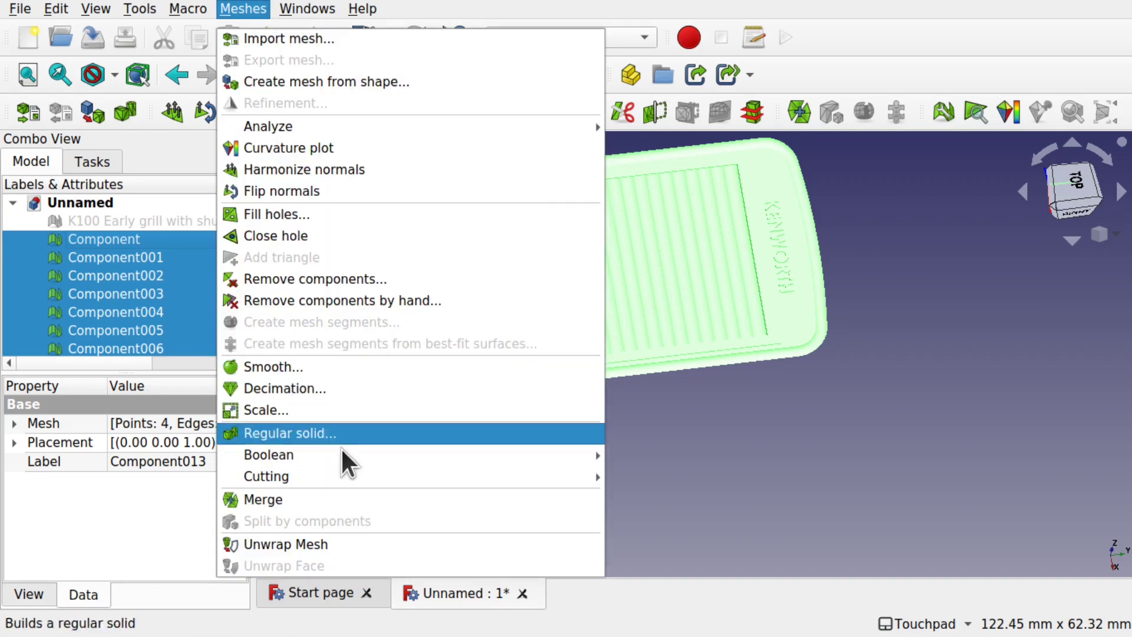
click(349, 498)
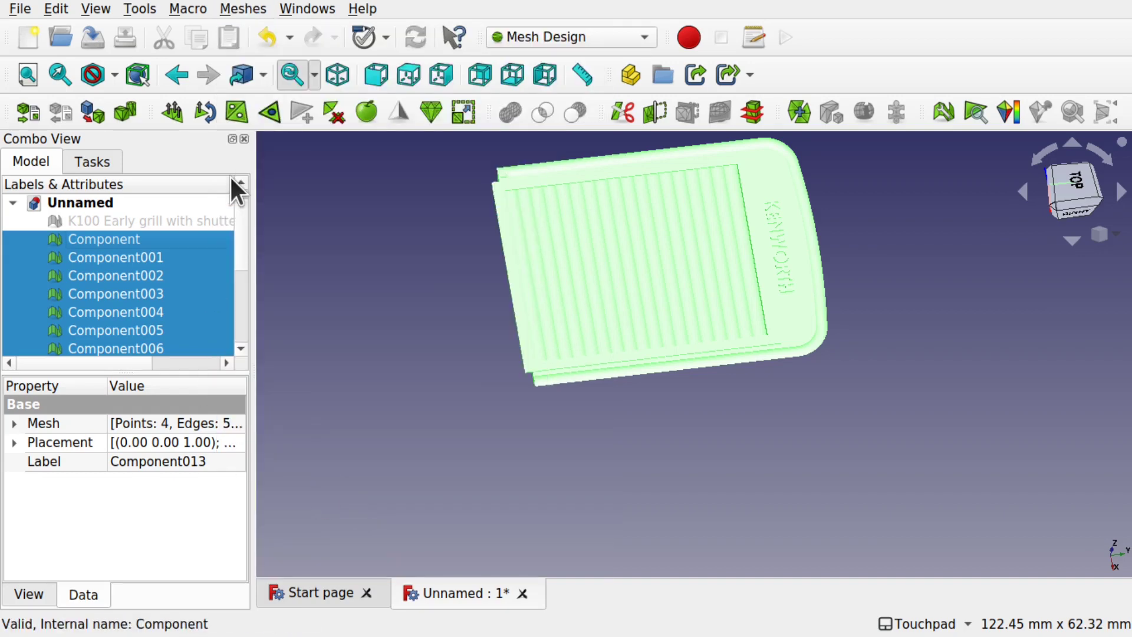
drag(236, 217, 224, 313)
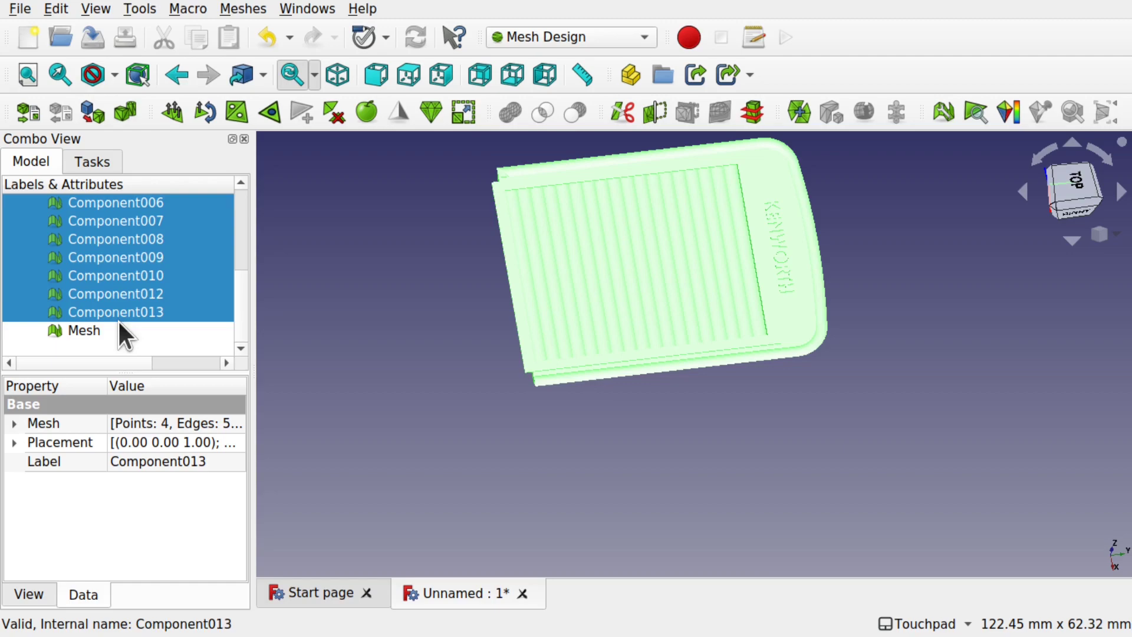
click(92, 330)
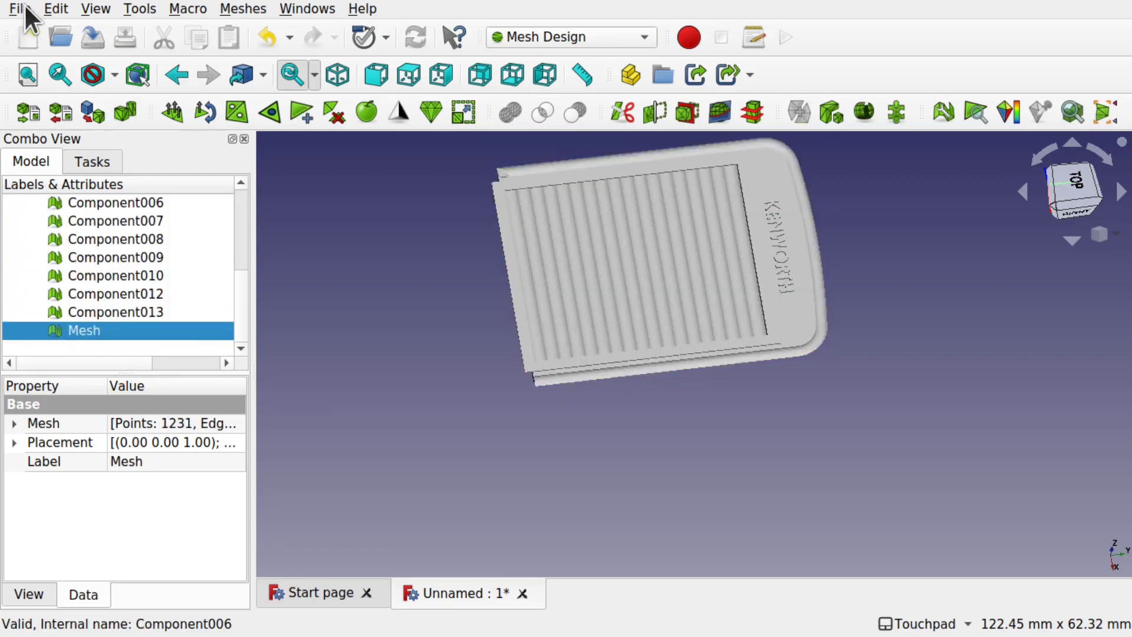
Export the merged mesh as Unnamed-Mesh.stl from the File menu
click(24, 7)
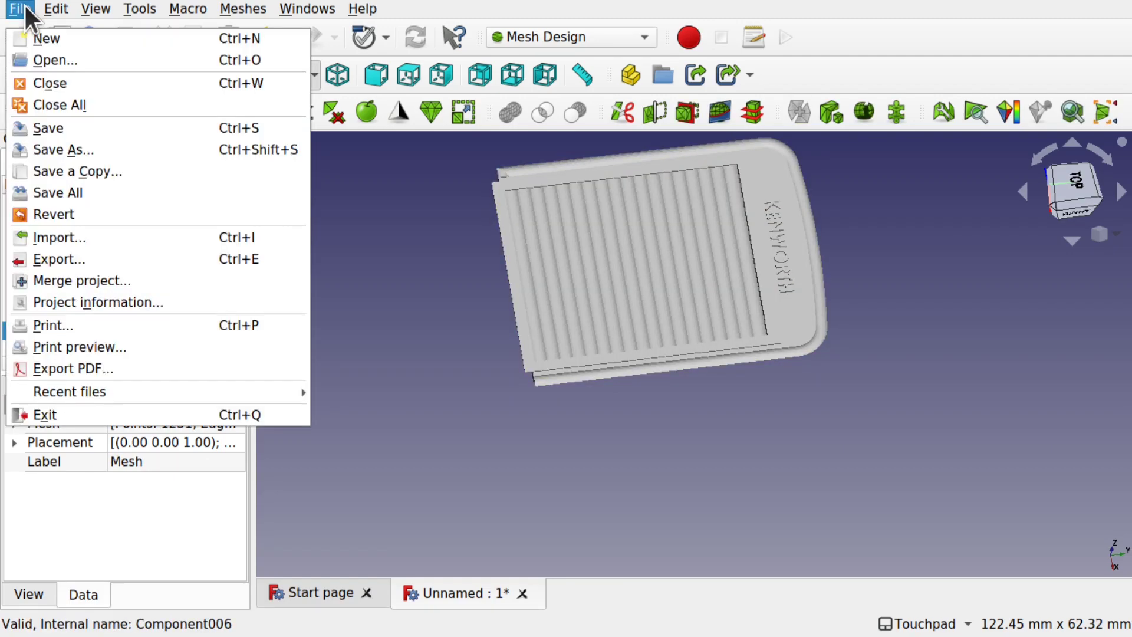
click(90, 260)
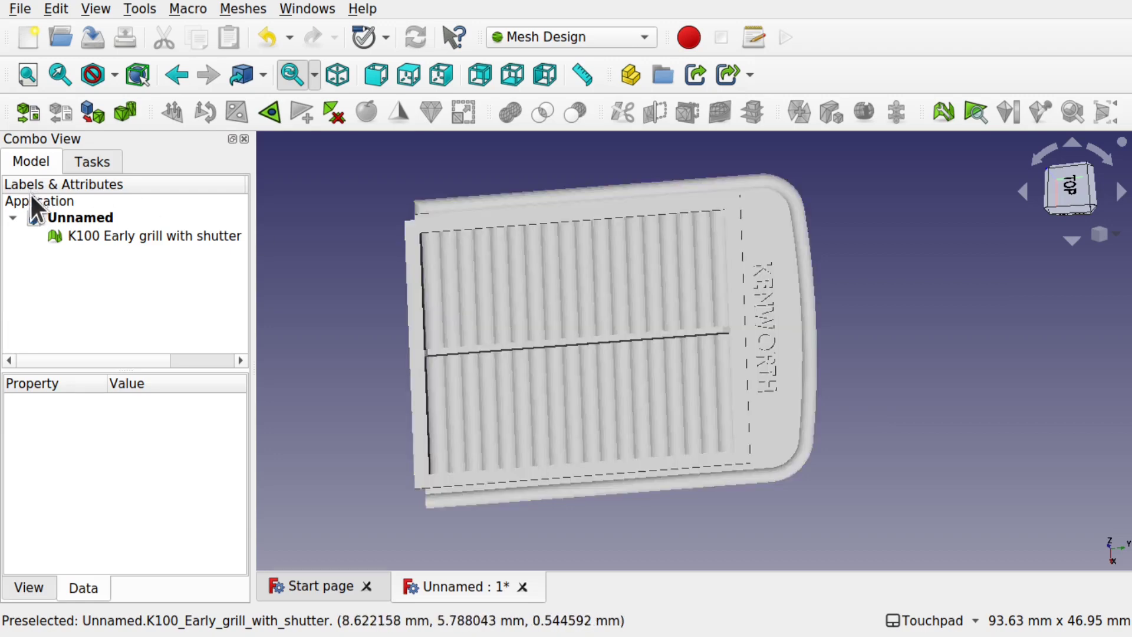
Split the K100 Early grill with shutter mesh into separate components
click(100, 235)
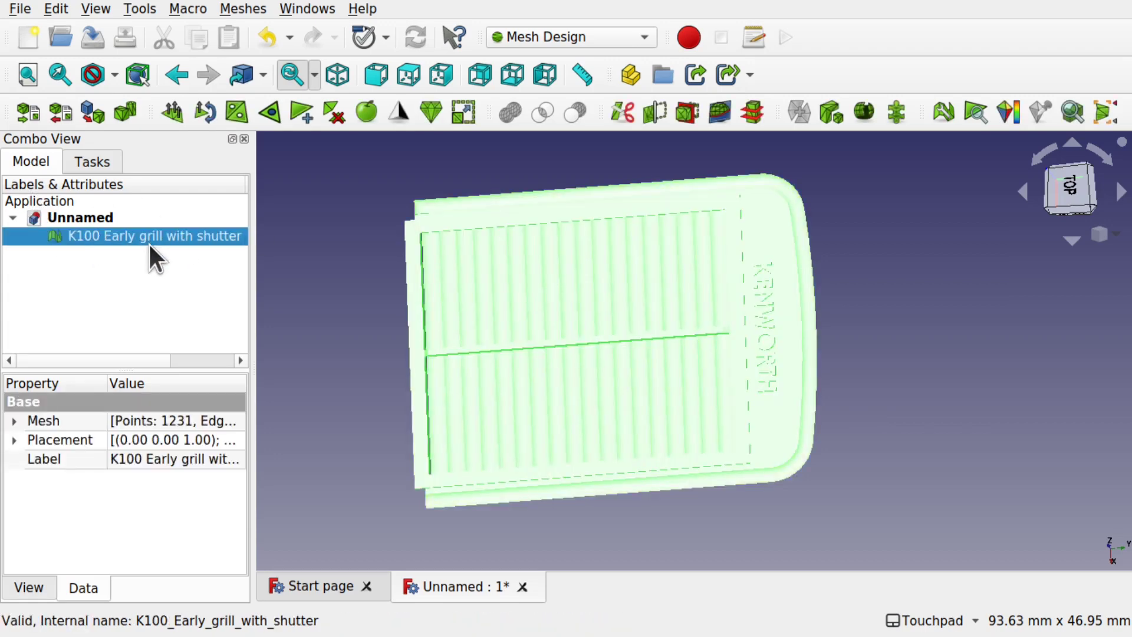
click(238, 7)
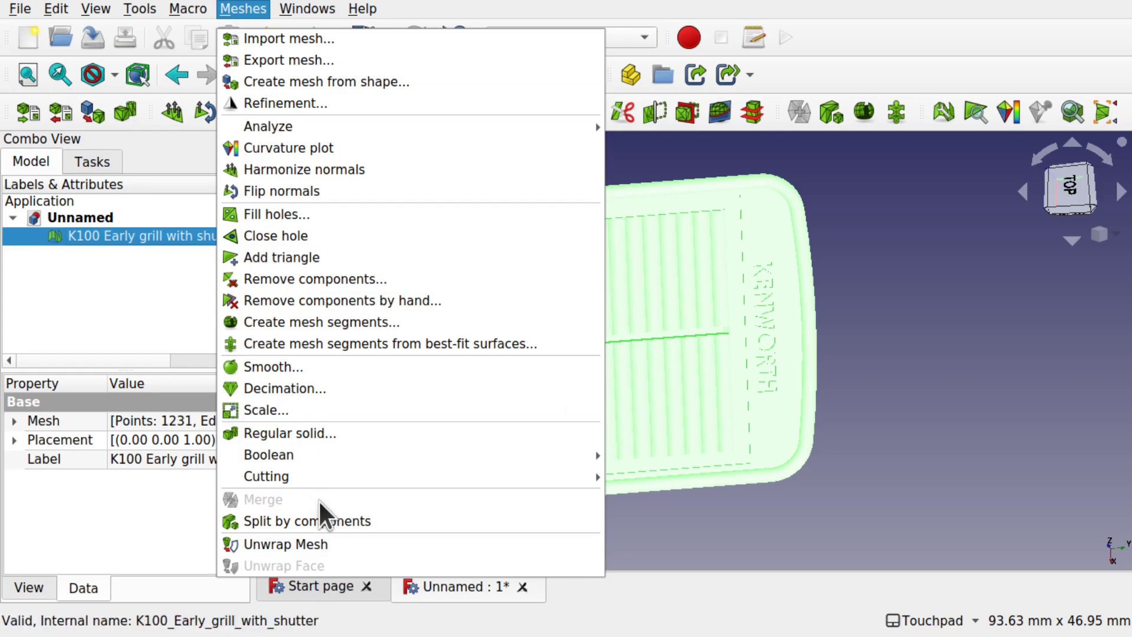
click(329, 521)
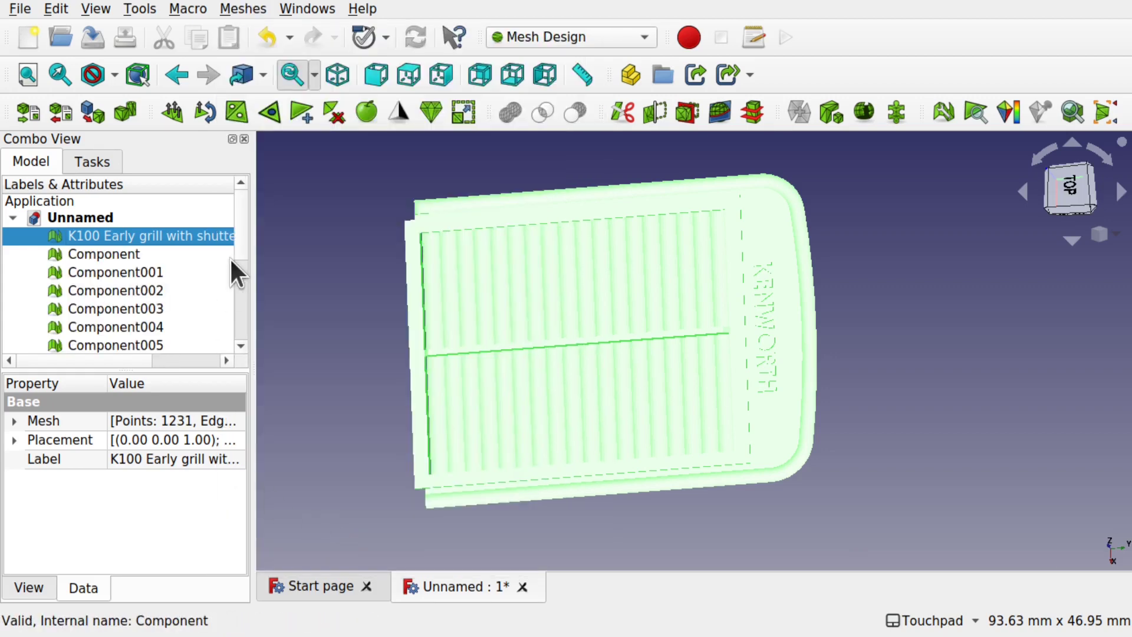
Hide the original grill mesh and the slatted shutter Component001
click(281, 316)
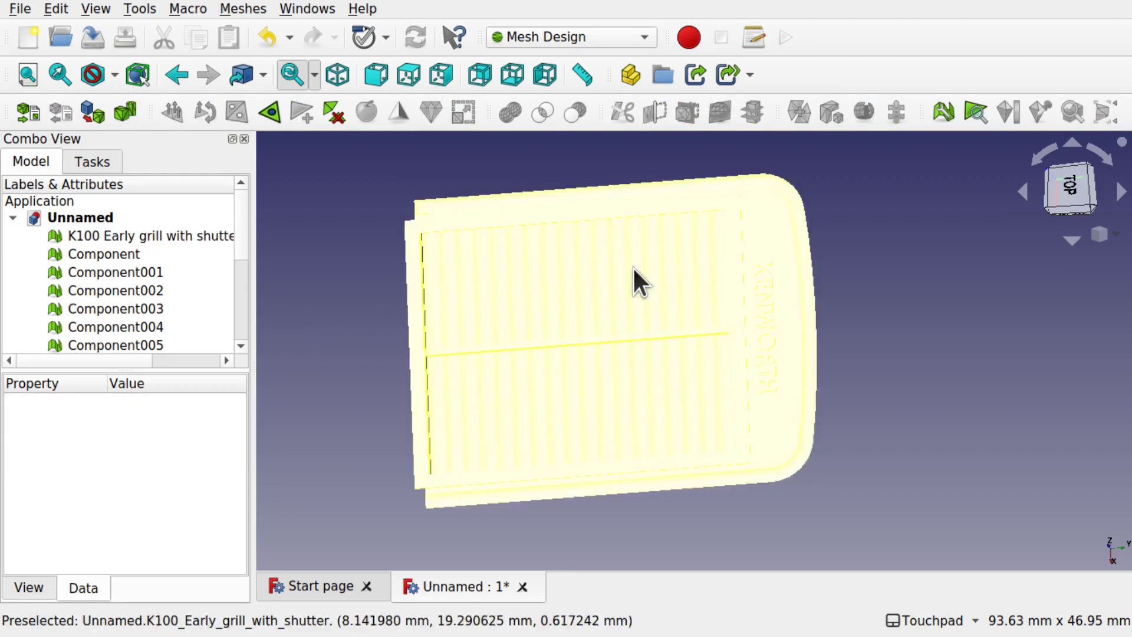
scroll(786, 296, up, 5)
scroll(786, 296, up, 2)
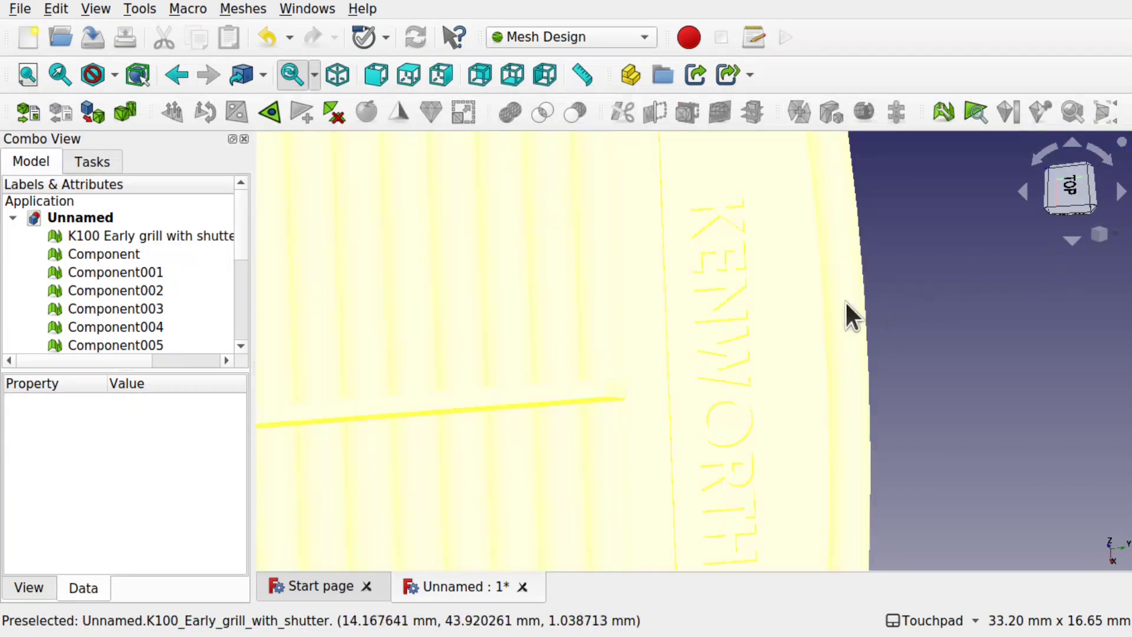
click(795, 319)
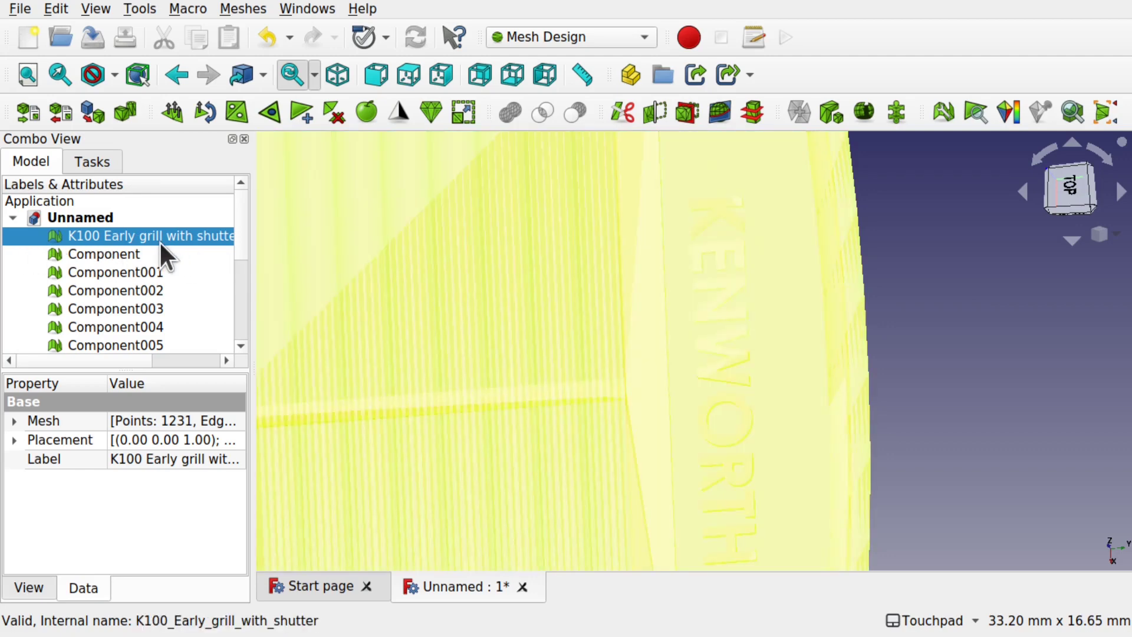
key(space)
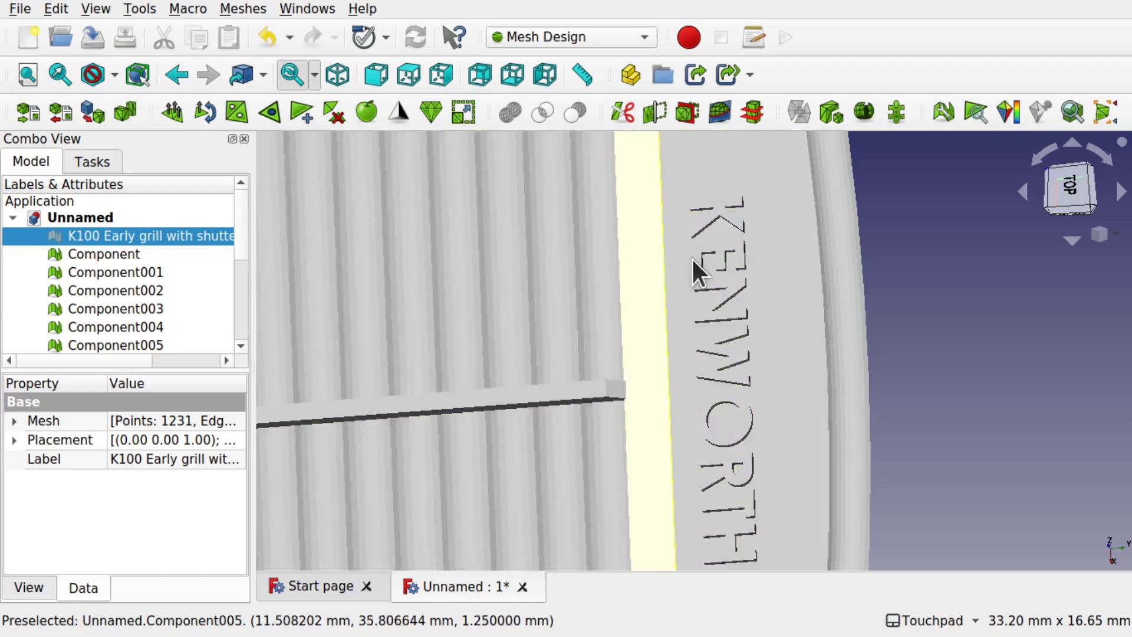
click(787, 329)
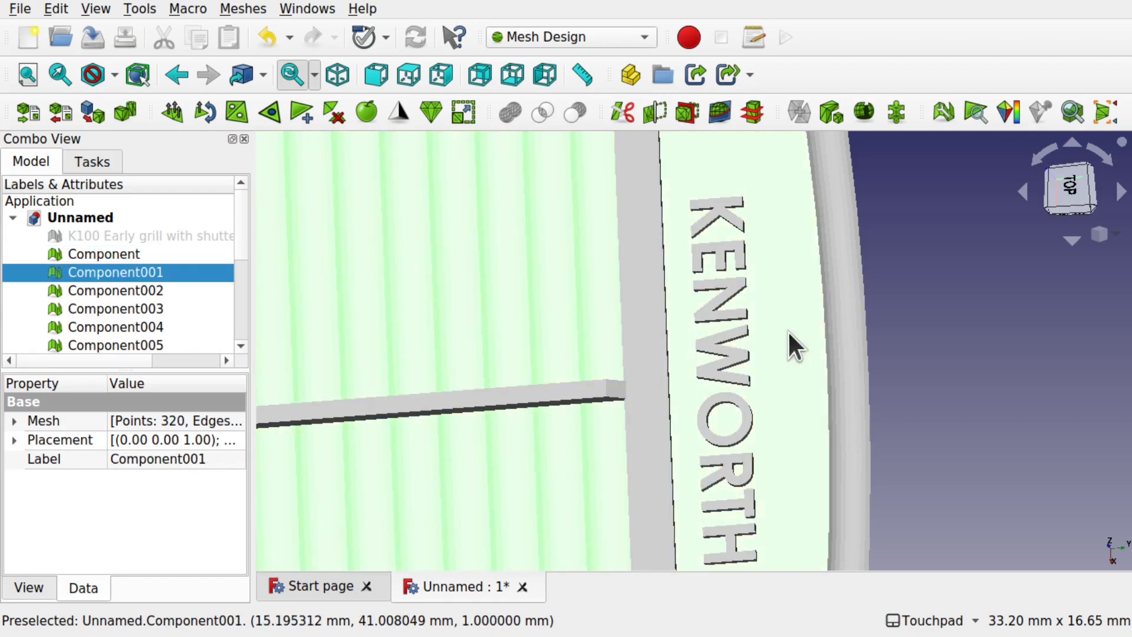
key(space)
From the top view, box-select the KENWORTH lettering components and delete them
scroll(787, 332, down, 5)
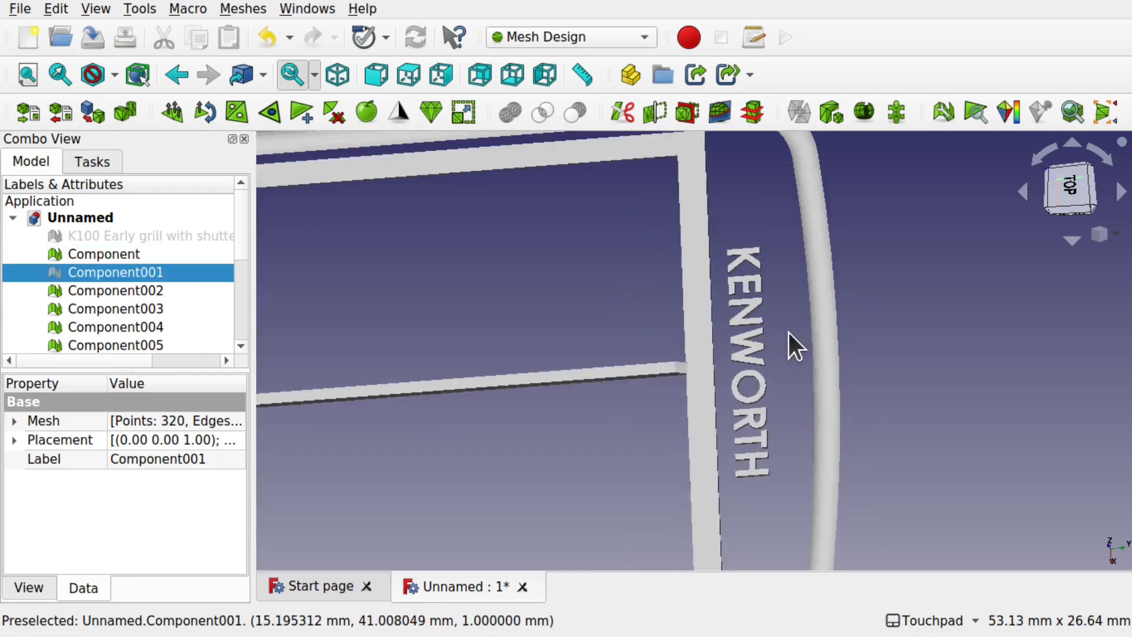
click(1081, 182)
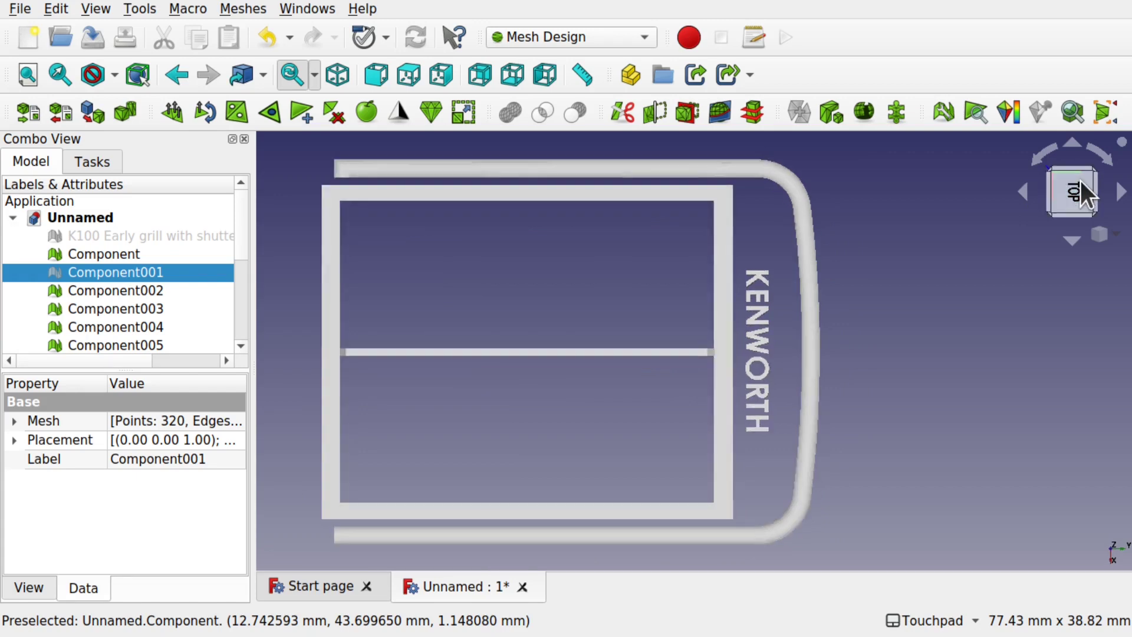
click(56, 9)
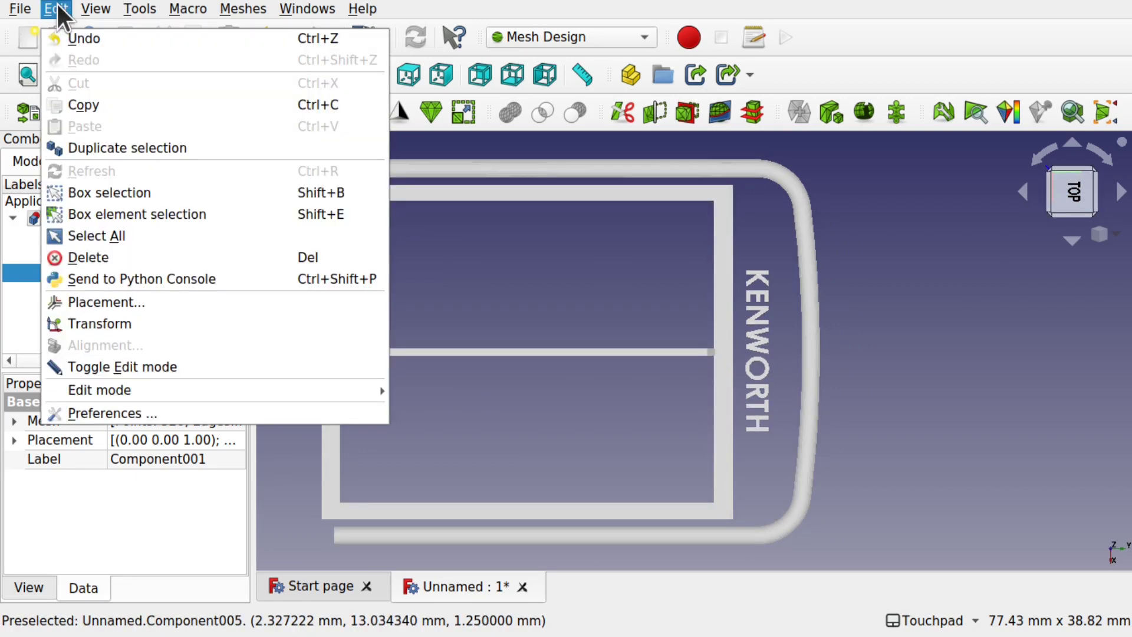
click(152, 192)
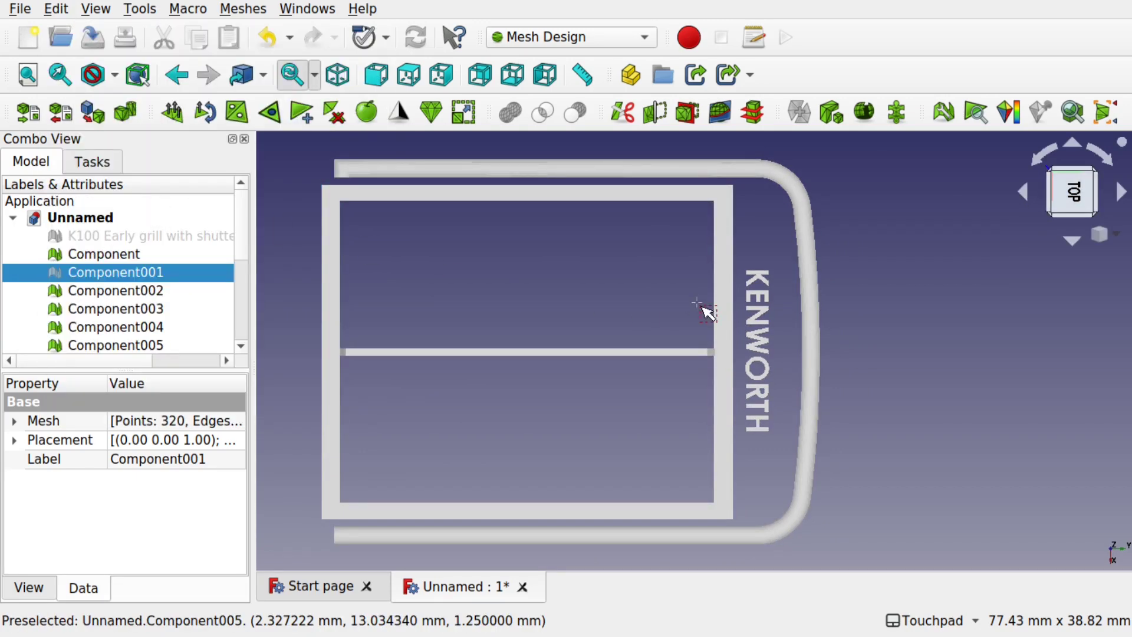
drag(741, 256, 780, 450)
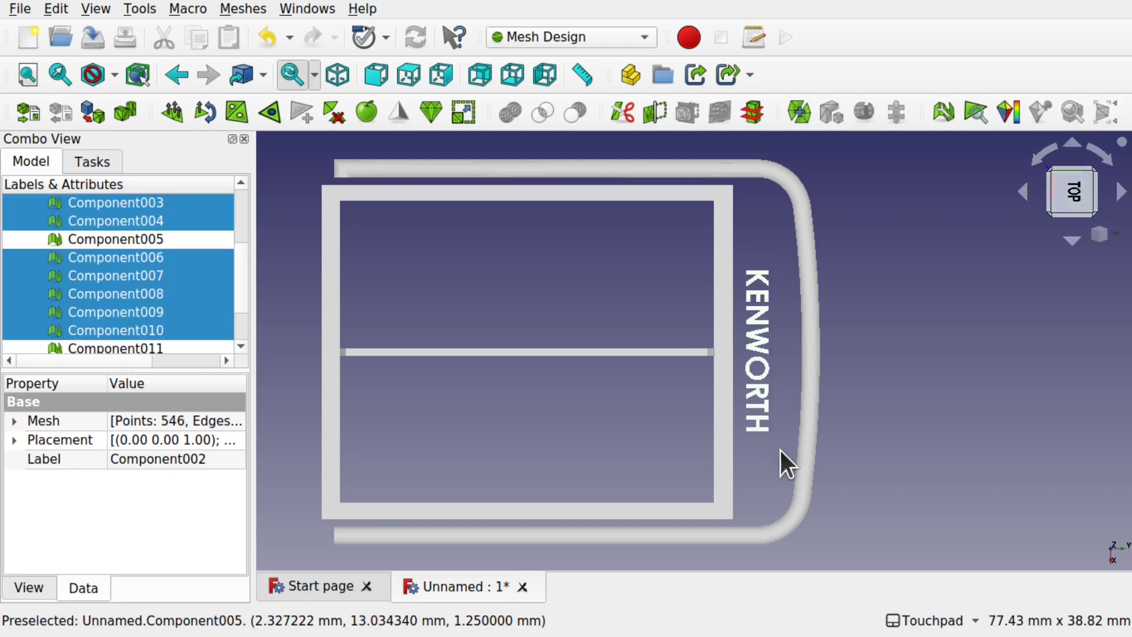
key(Delete)
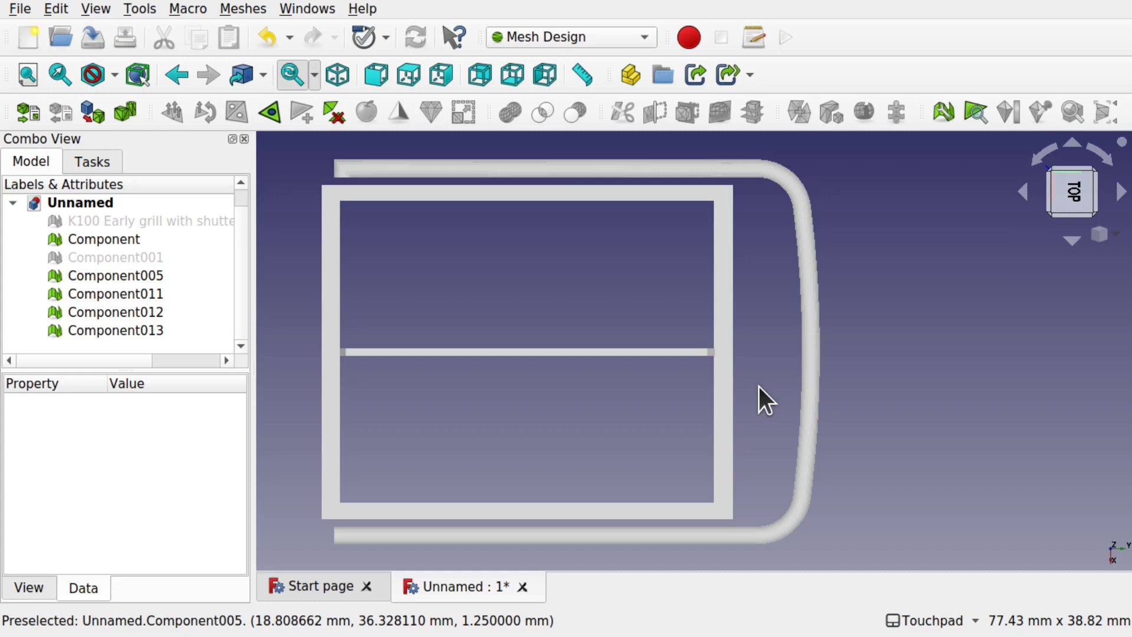
Switch to the Draft workbench, show the grid, and align the working plane to the top view
click(546, 36)
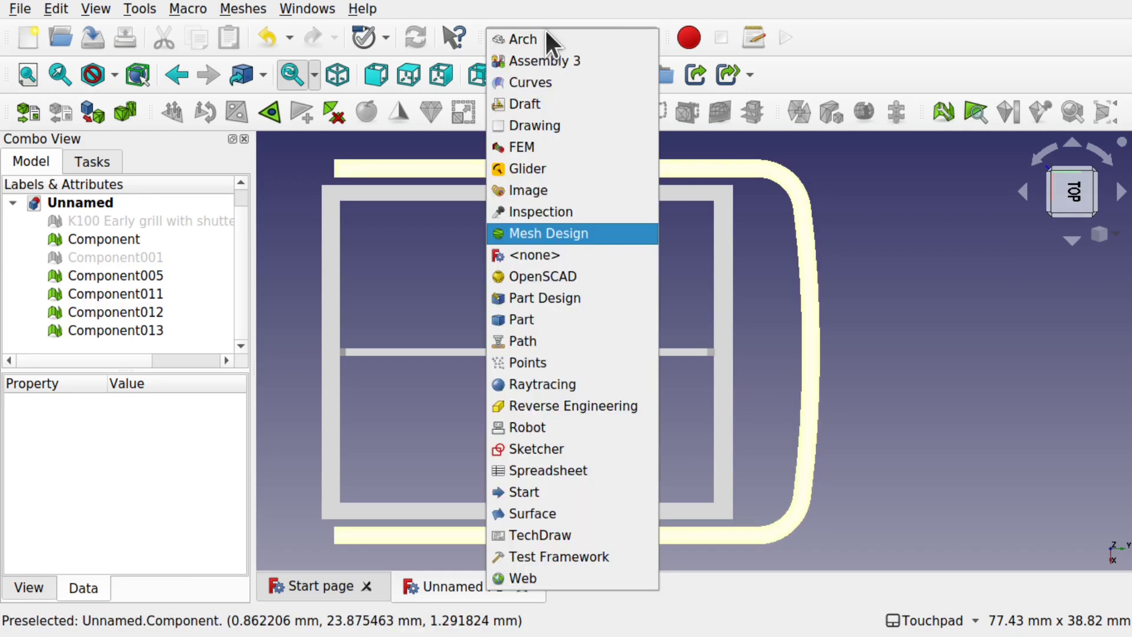
click(539, 103)
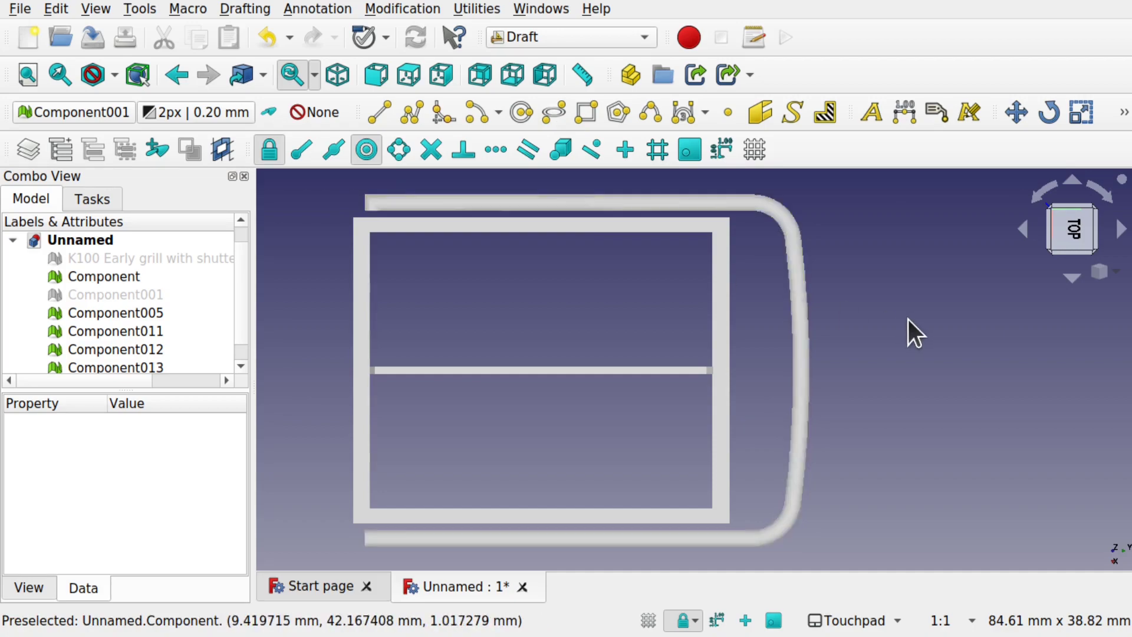
click(752, 151)
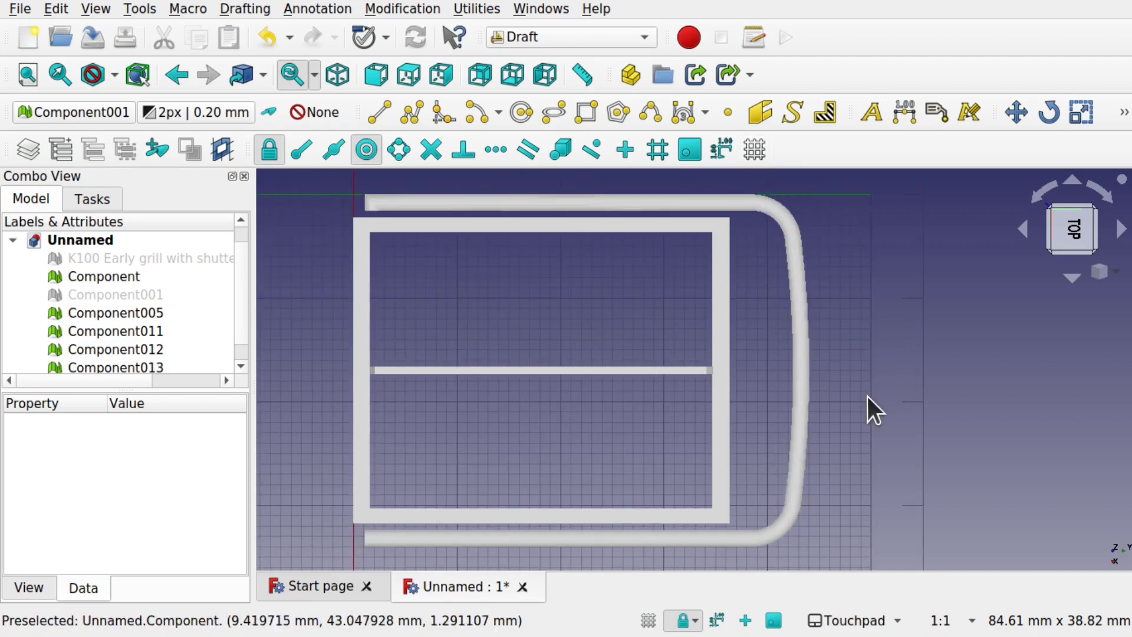
mouse_move(841, 434)
alt+mouse_down()
mouse_move(821, 293)
mouse_move(843, 417)
mouse_move(831, 399)
mouse_move(824, 434)
alt+mouse_up()
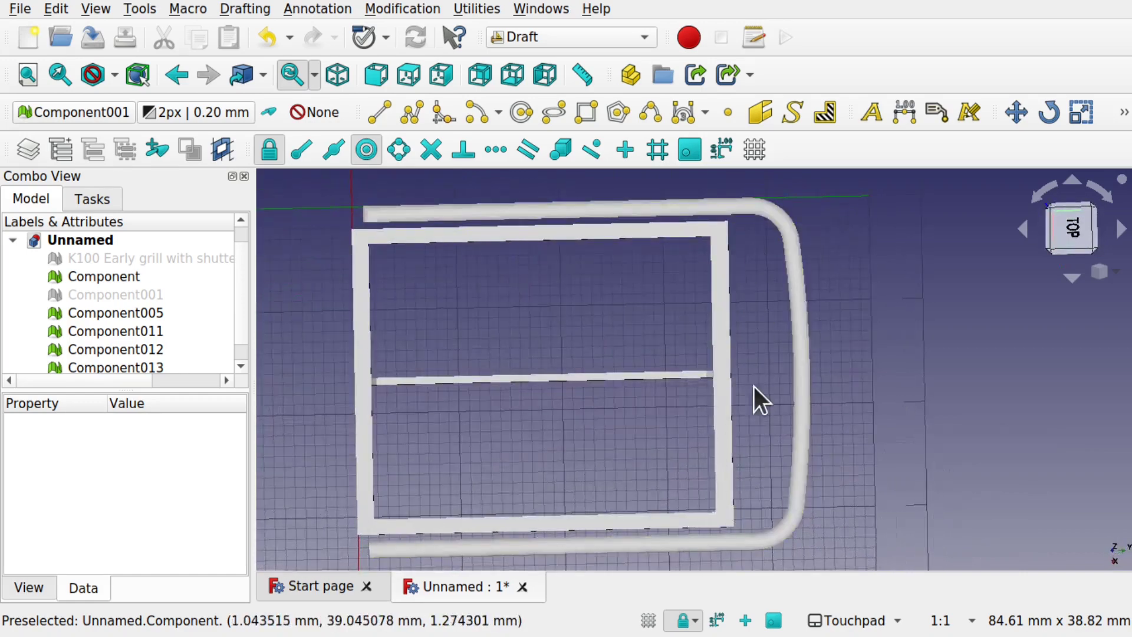
click(1060, 235)
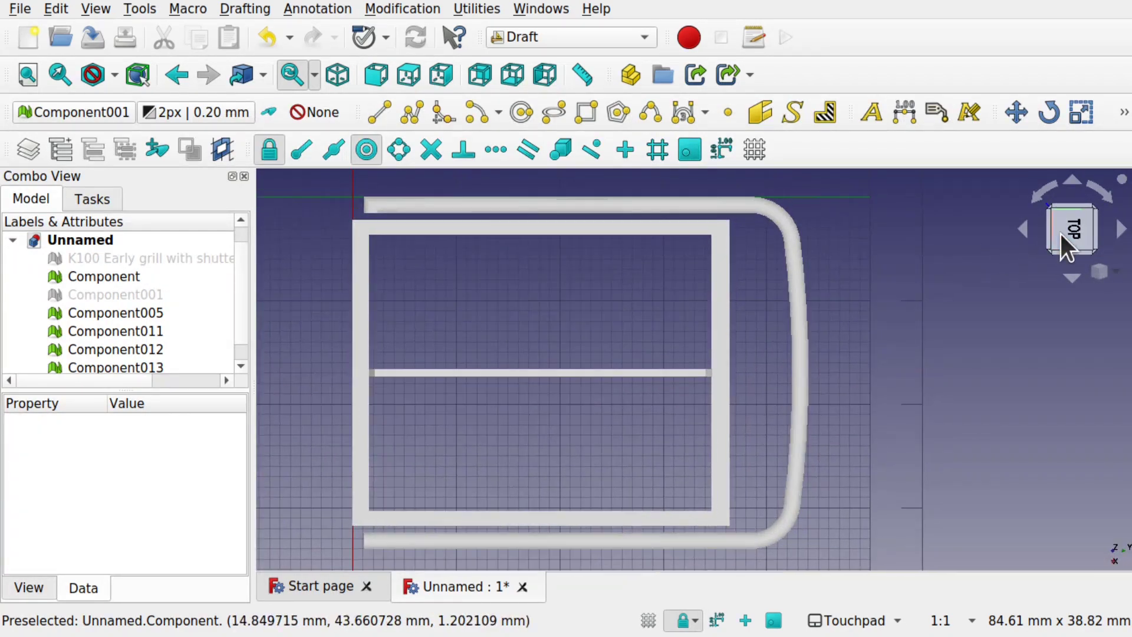
click(474, 7)
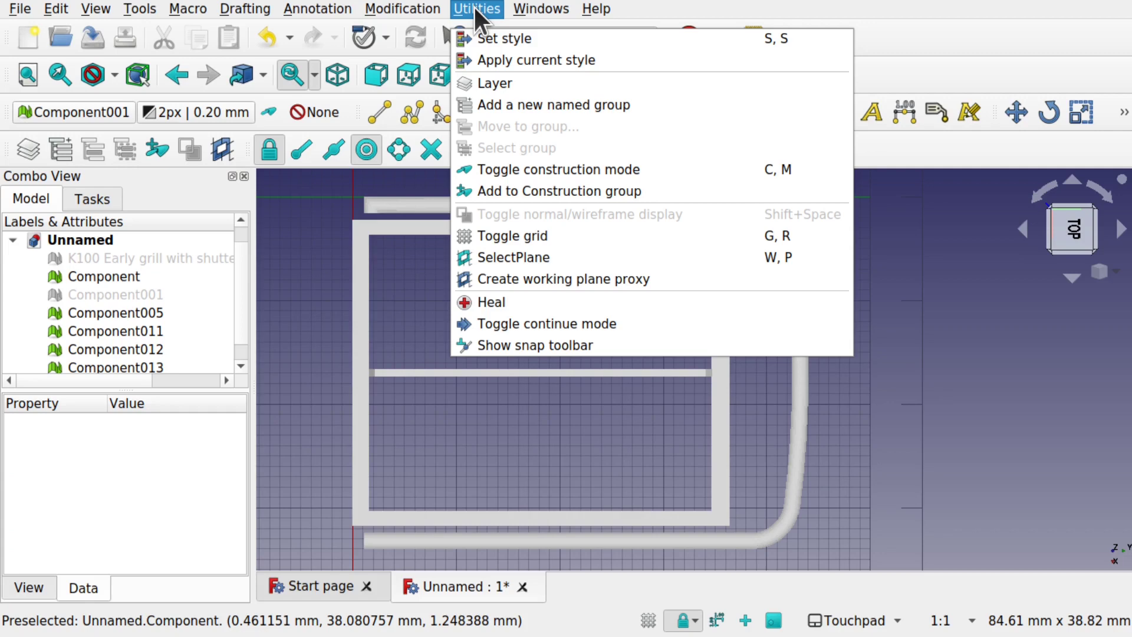
click(581, 259)
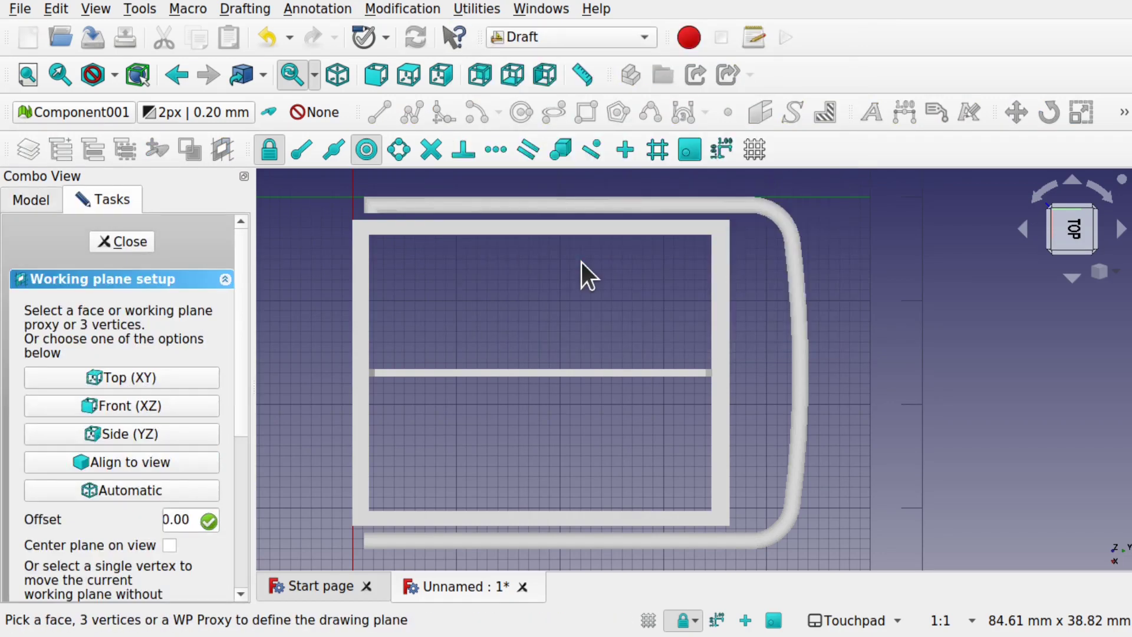
click(164, 466)
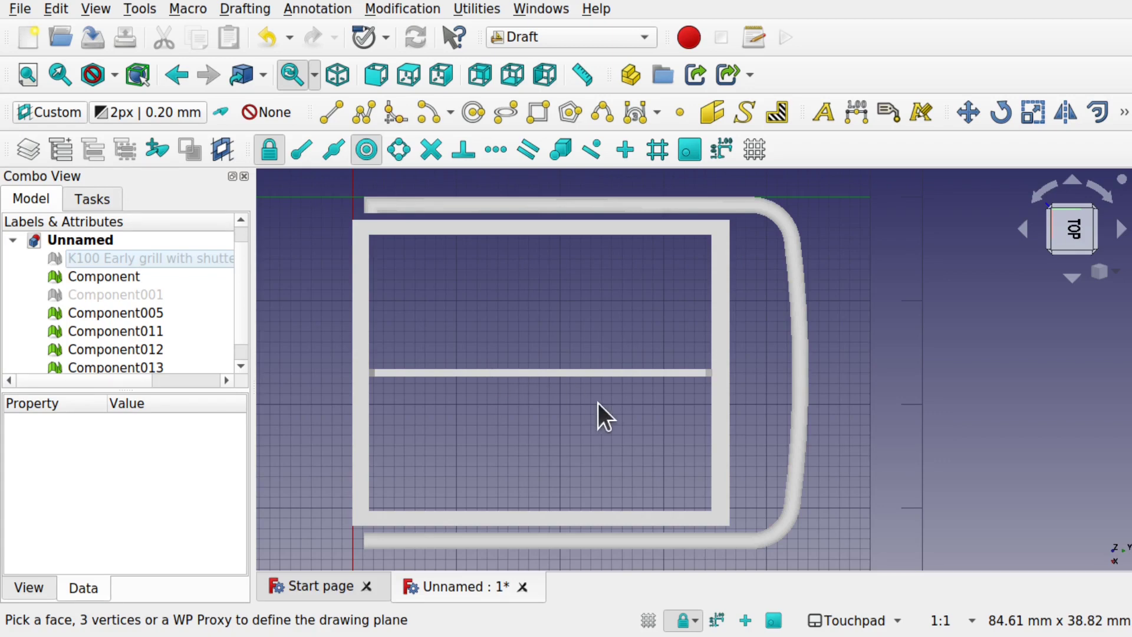
Set the Draft working plane on the inner frame Component005
click(721, 304)
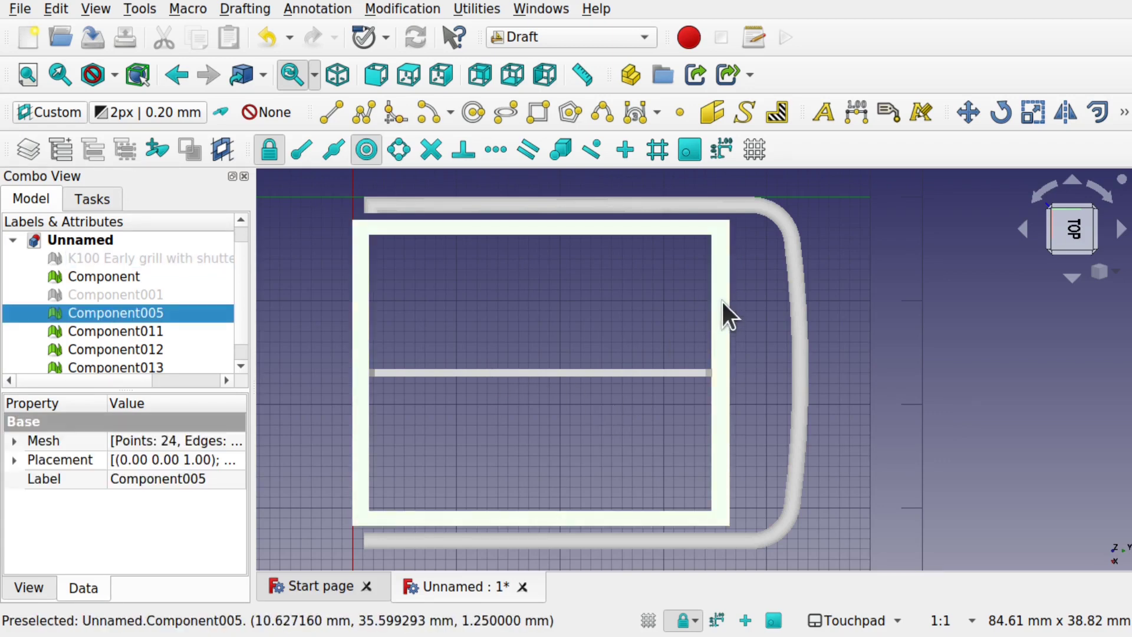
click(476, 9)
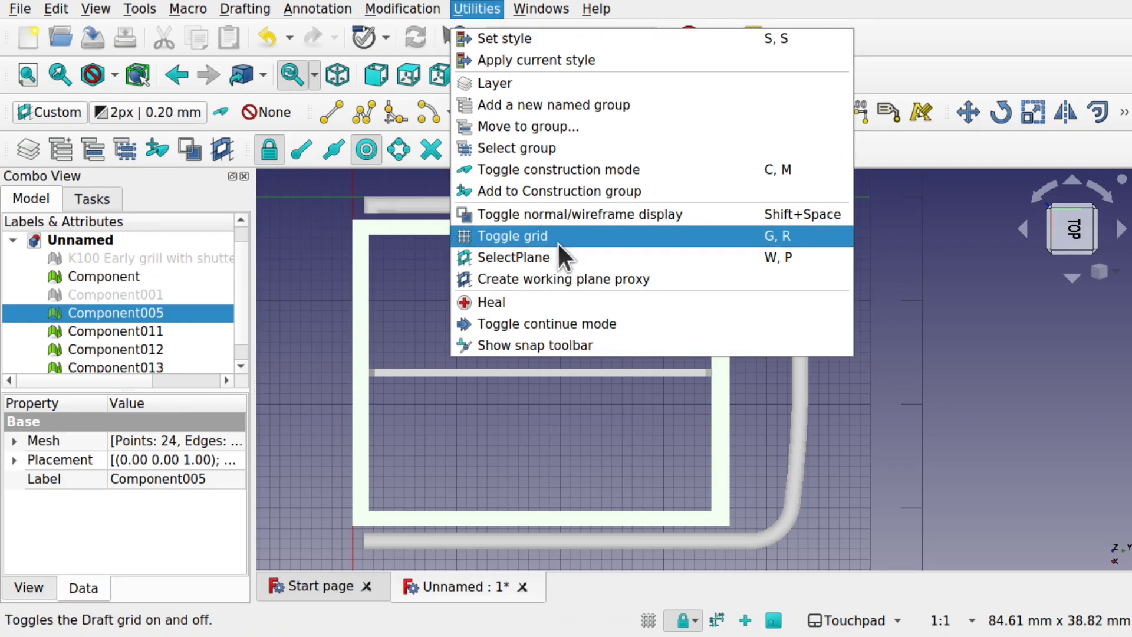
click(564, 258)
View the frame straight from the top, rotated upright, and zoom into its top edge
mouse_move(770, 392)
middle_down()
mouse_move(730, 303)
mouse_move(735, 283)
mouse_move(798, 338)
mouse_move(833, 312)
mouse_move(765, 376)
middle_up()
middle_drag(488, 411, 1032, 187)
click(1073, 243)
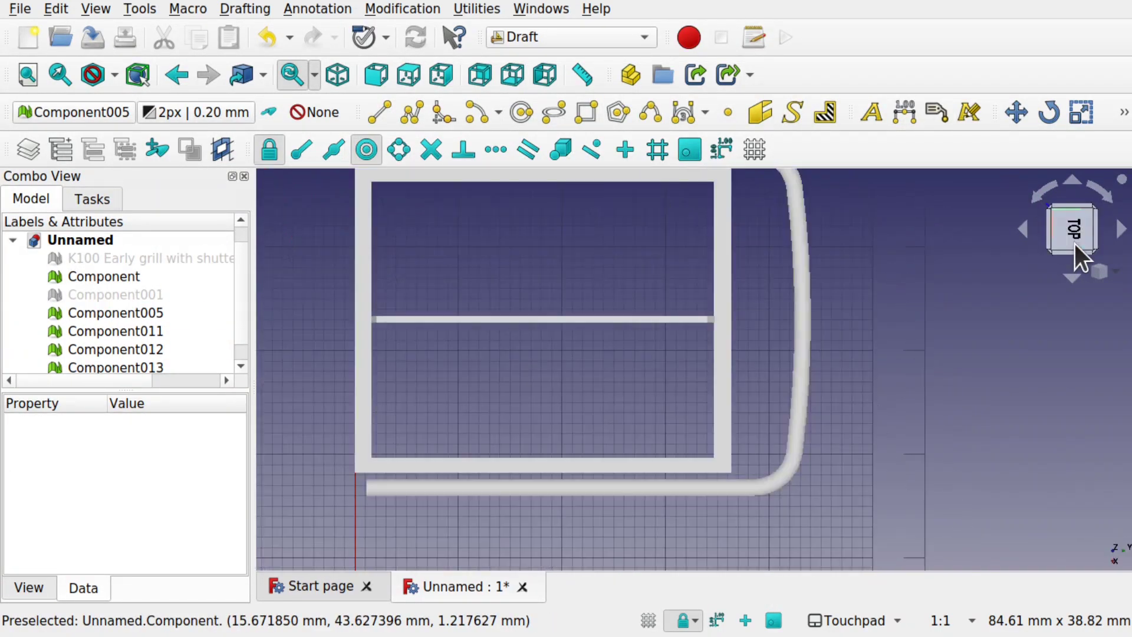
click(1042, 192)
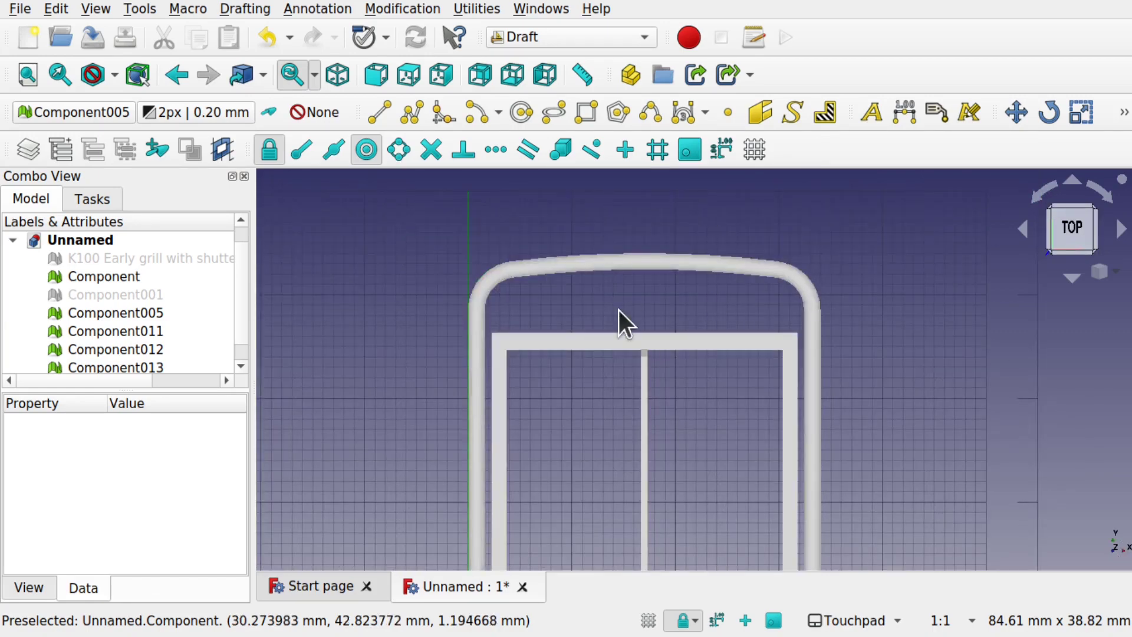
scroll(618, 310, up, 5)
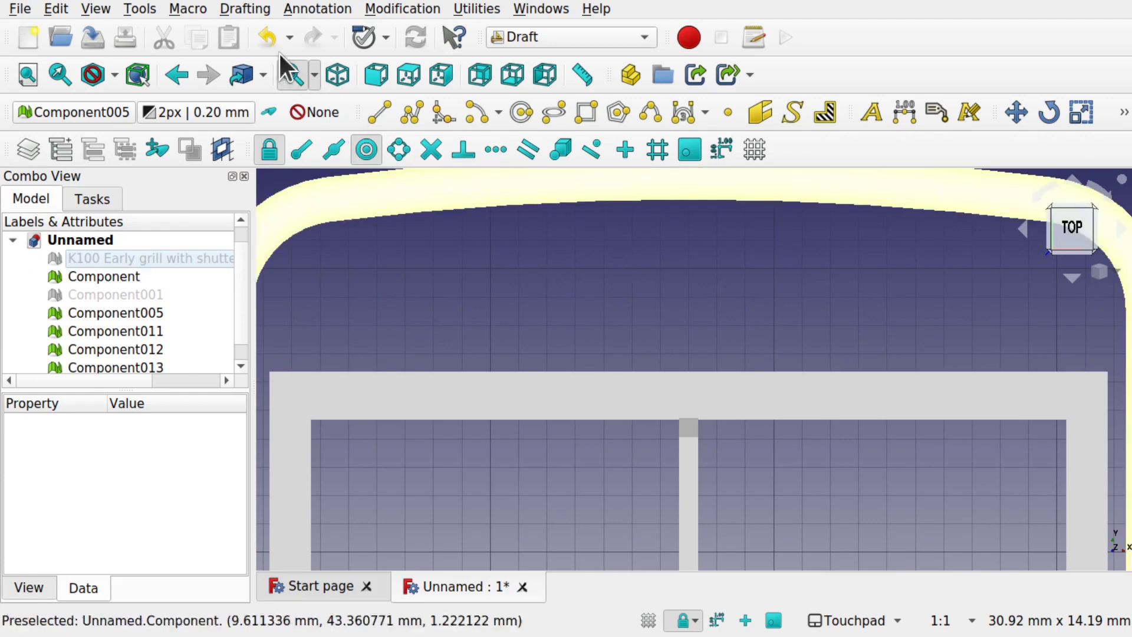
Start a Shape from text using /usr/share/fonts/truetype/dejavu/DejaVuSans-Bold.ttf as the font file
click(246, 8)
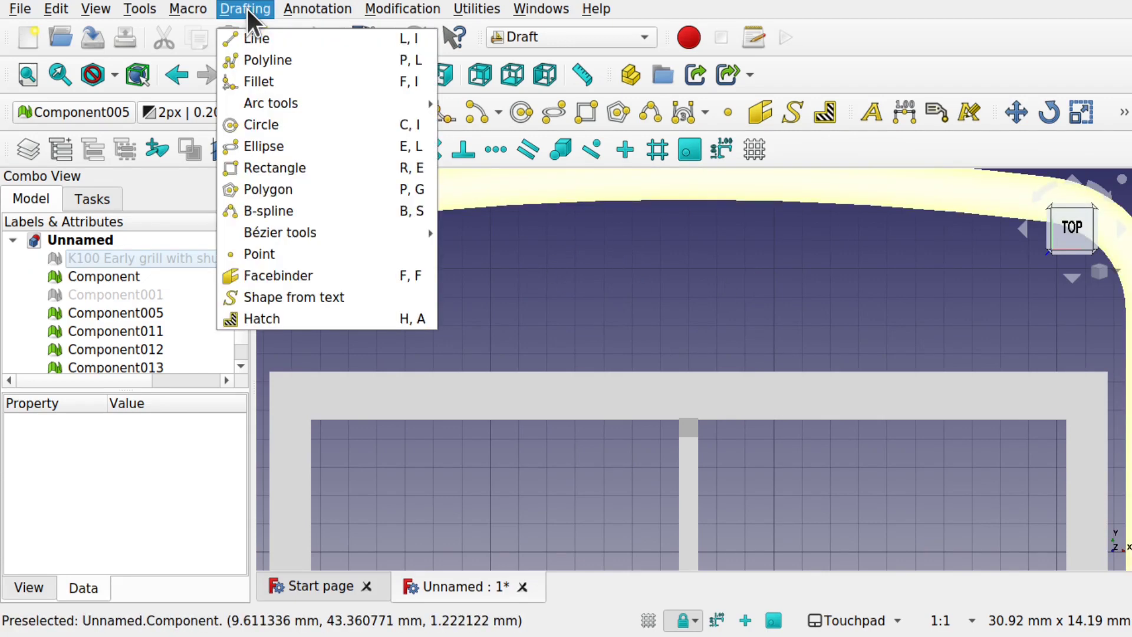
click(338, 298)
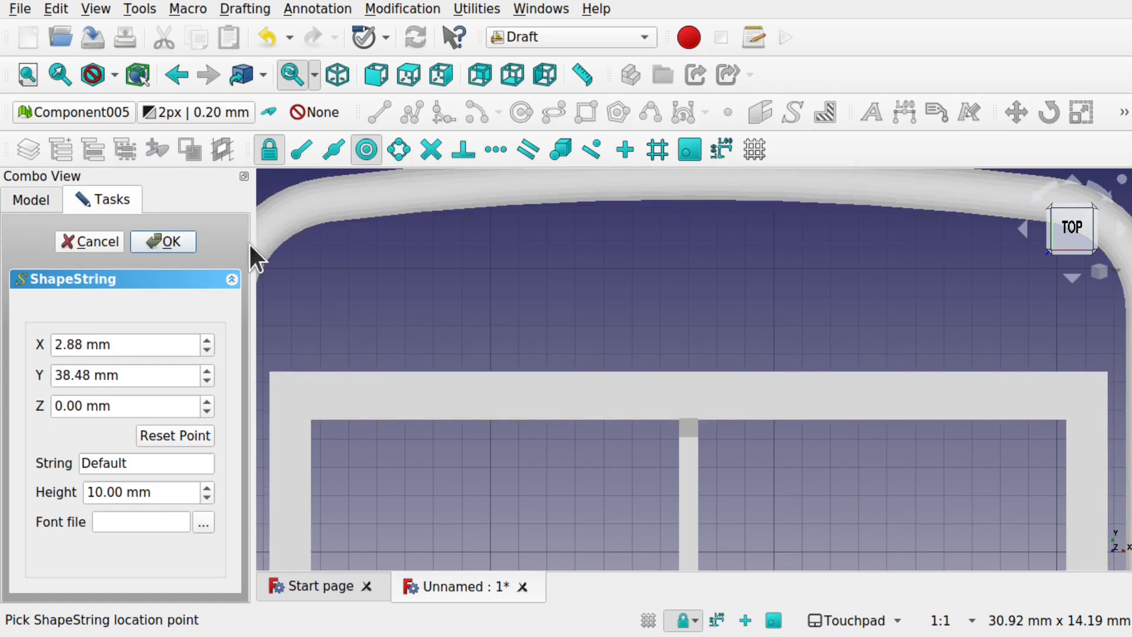
click(203, 523)
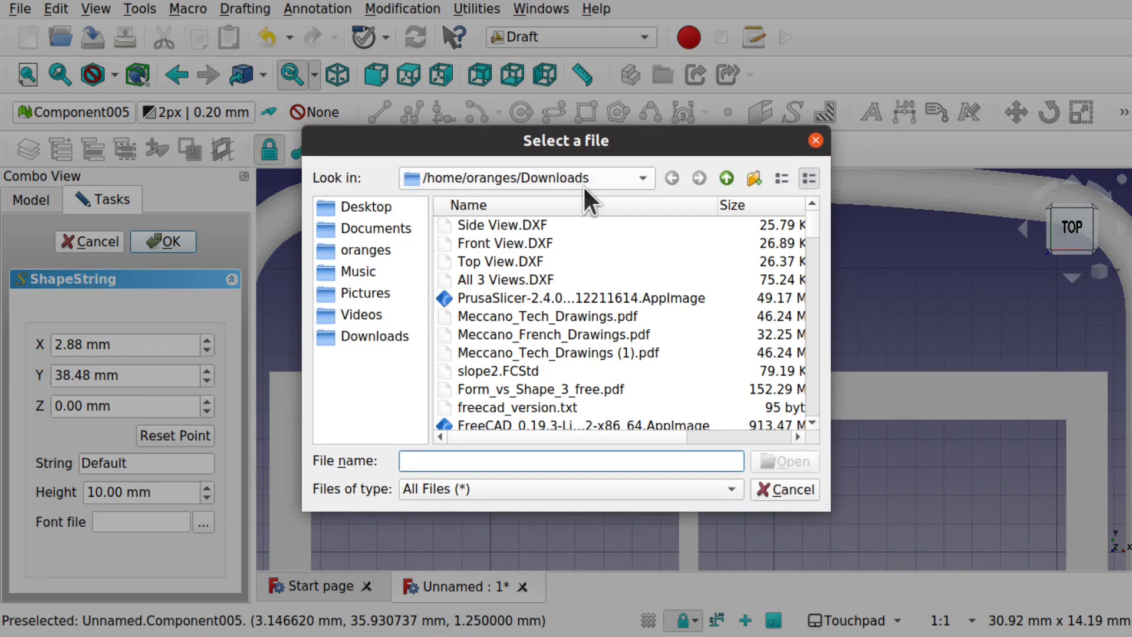
click(565, 171)
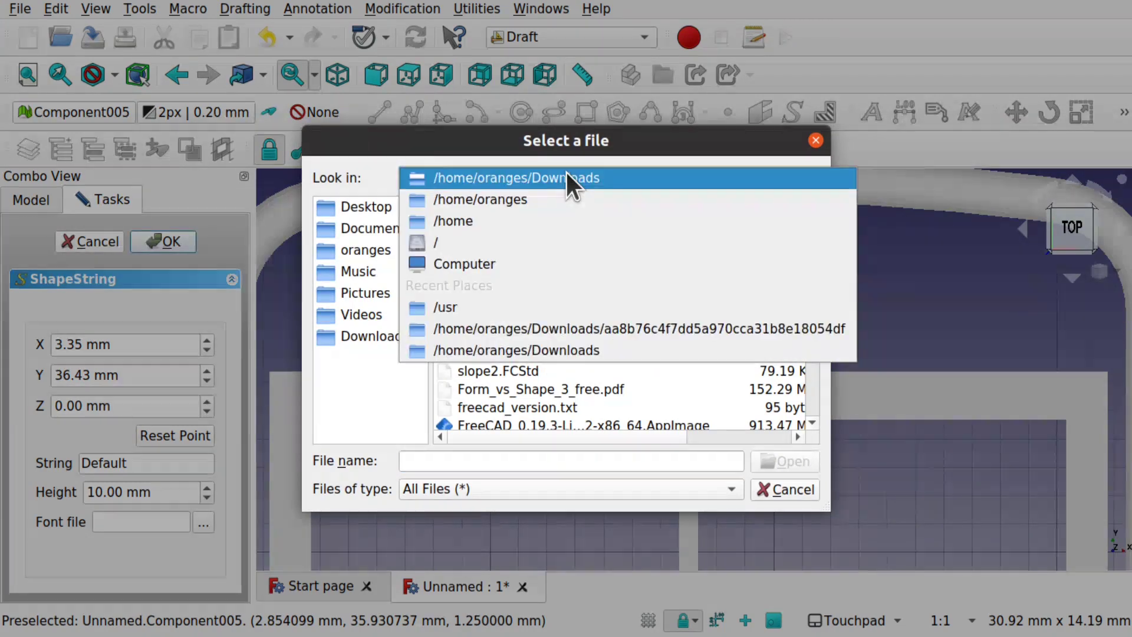
click(482, 242)
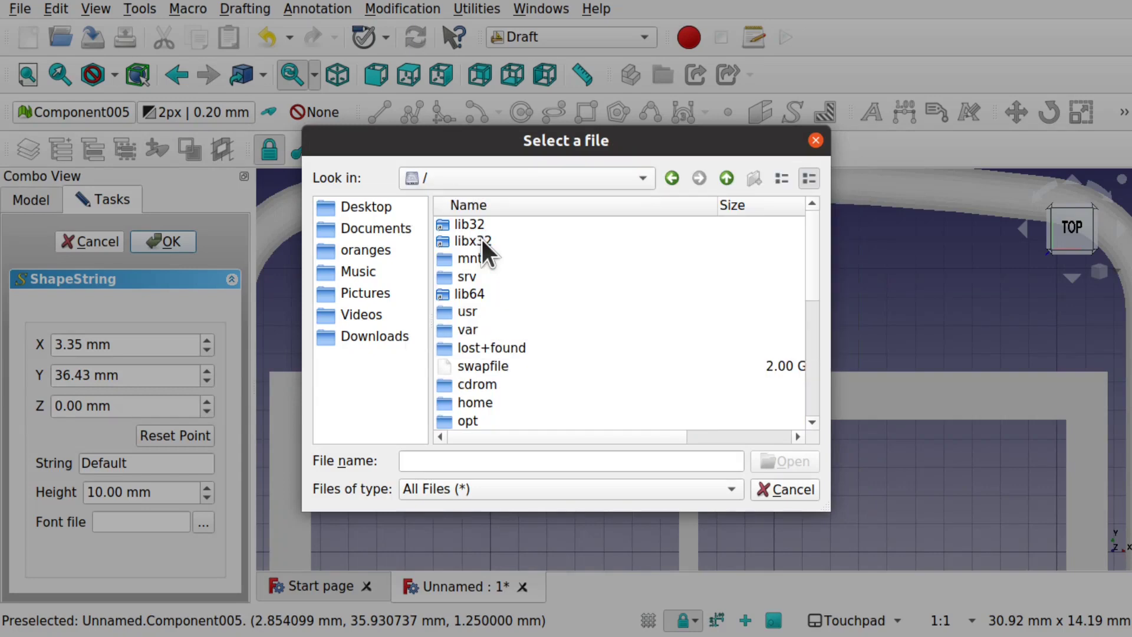
double_click(471, 311)
scroll(499, 374, down, 1)
double_click(474, 389)
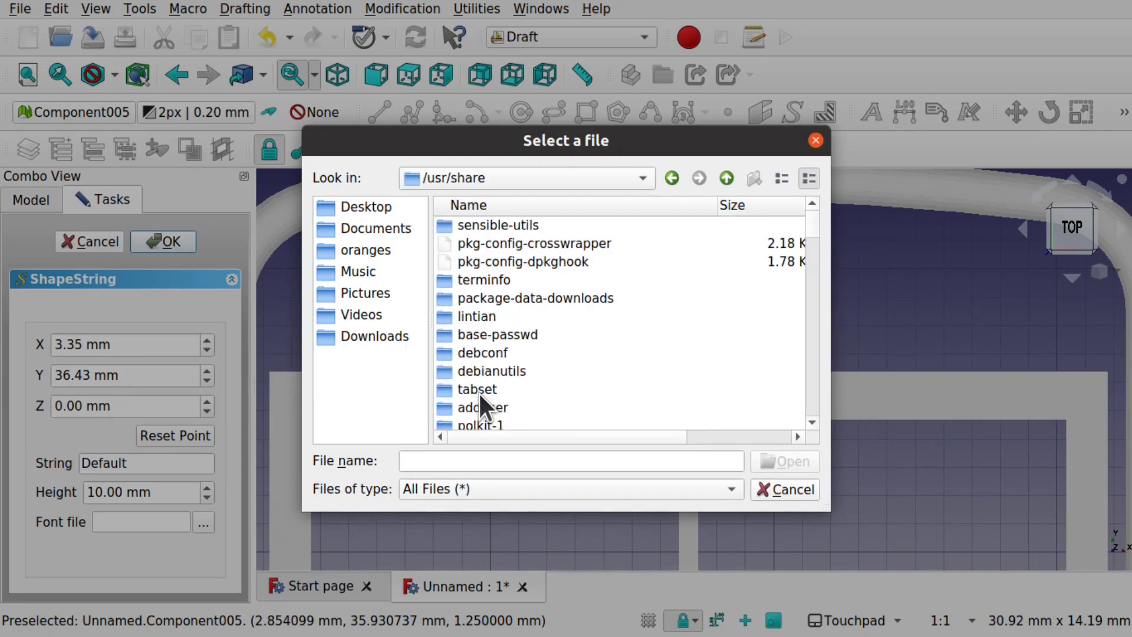
click(578, 210)
scroll(508, 288, down, 12)
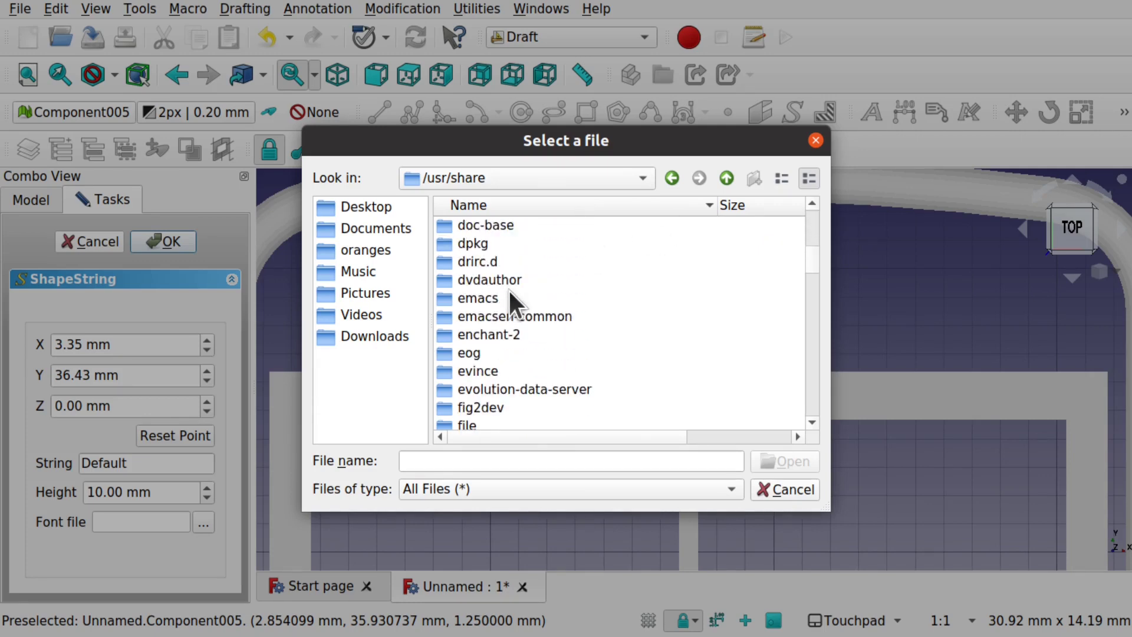
double_click(494, 357)
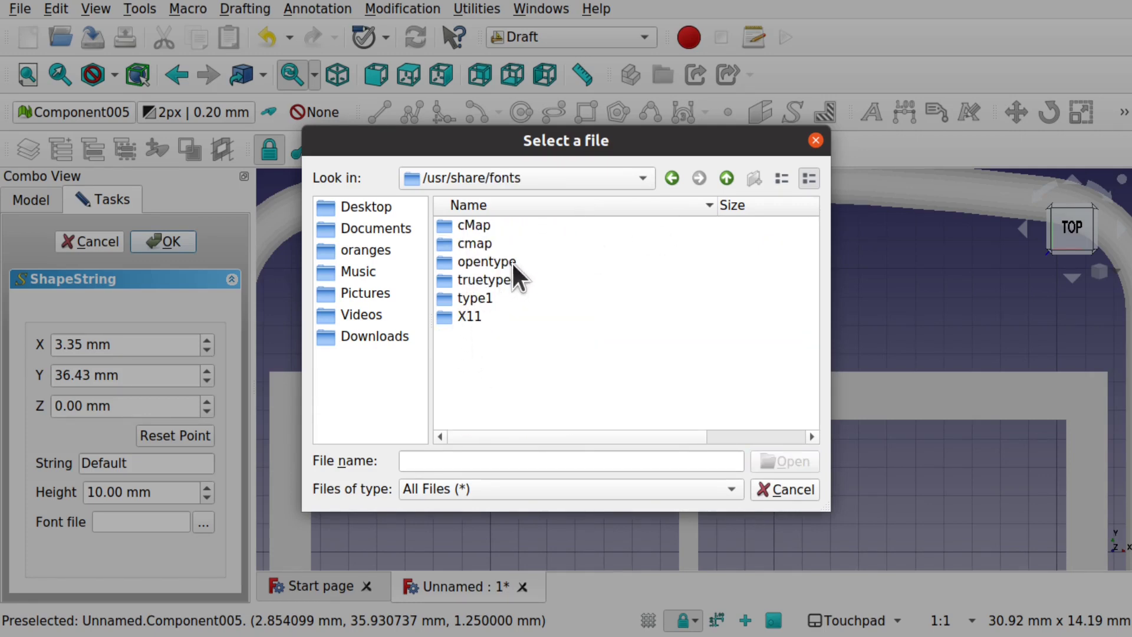
double_click(497, 279)
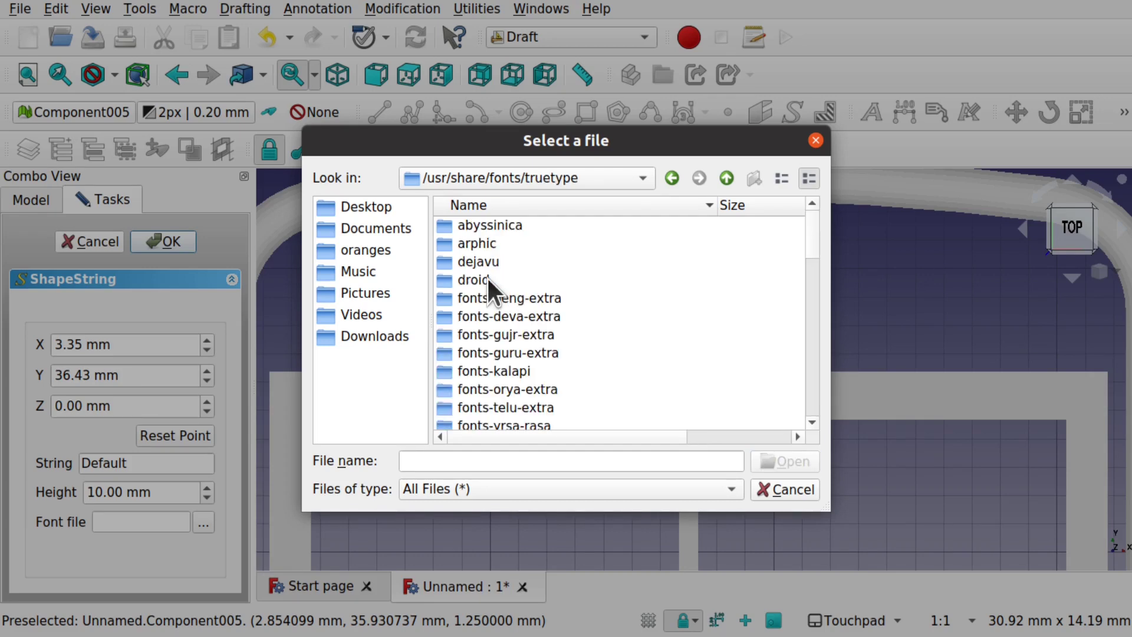
double_click(480, 259)
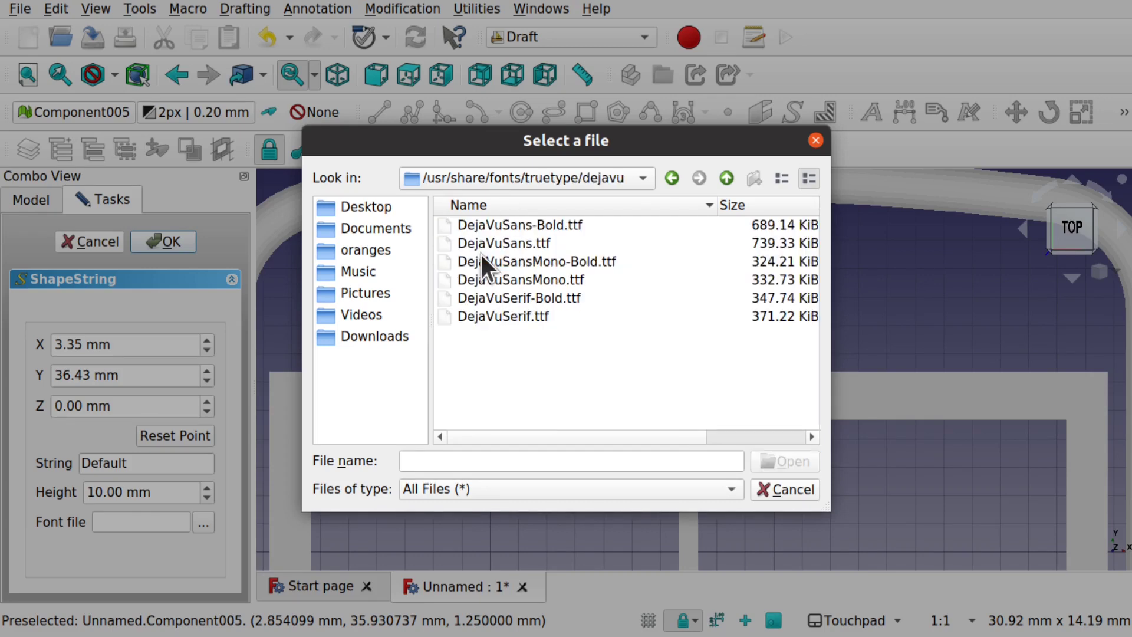
double_click(508, 227)
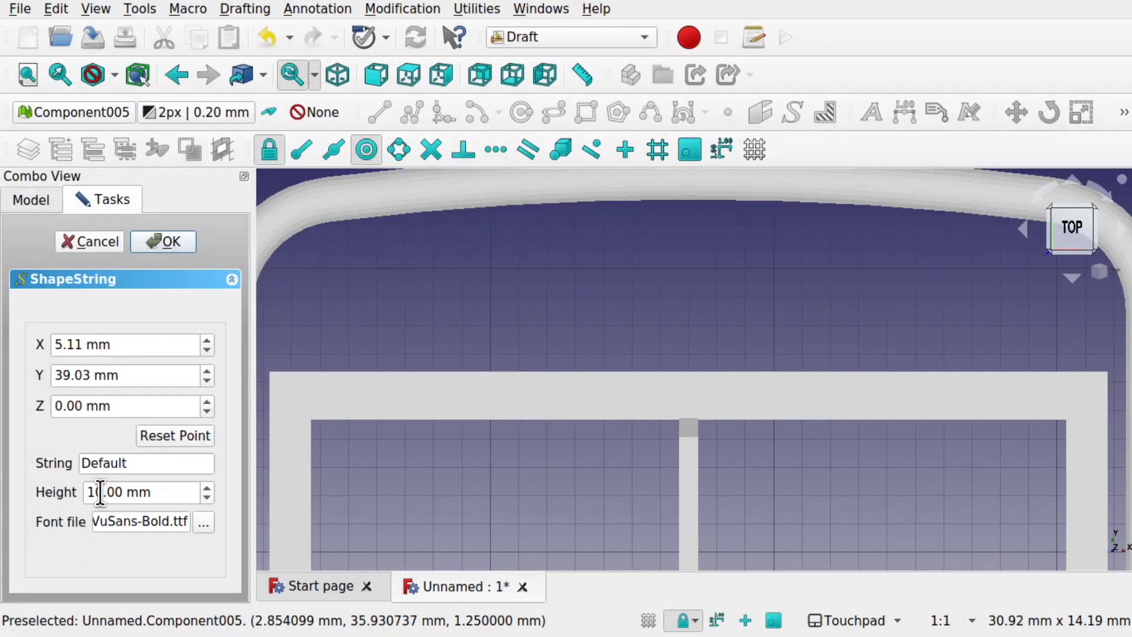
Set the text height to 20 mm and the string to MANGOJELLY
drag(103, 494, 73, 494)
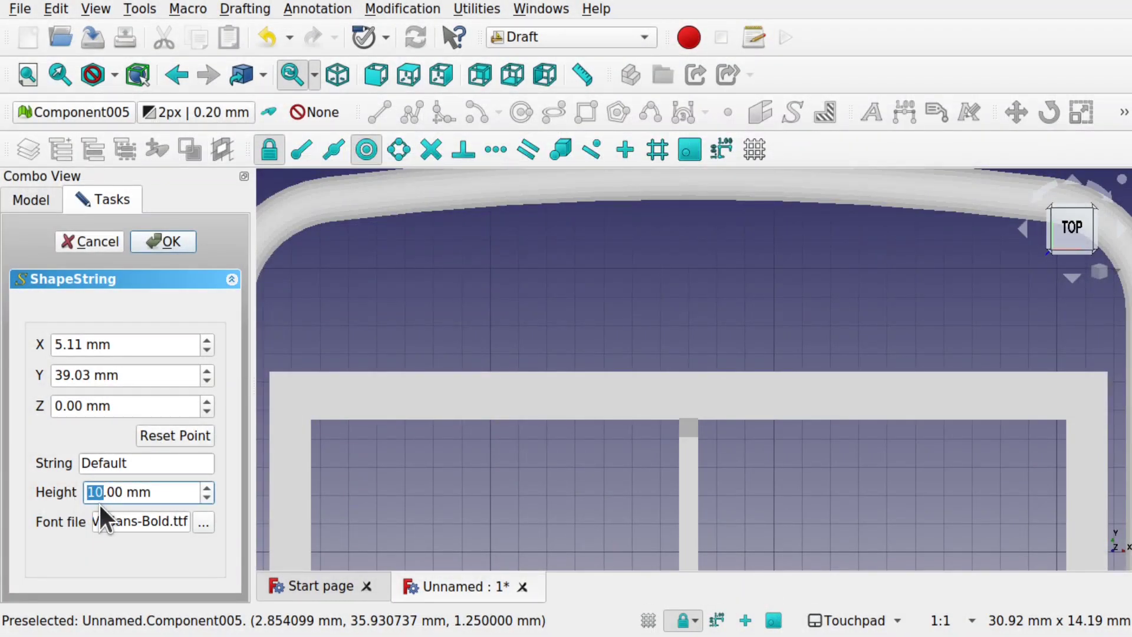
text(20)
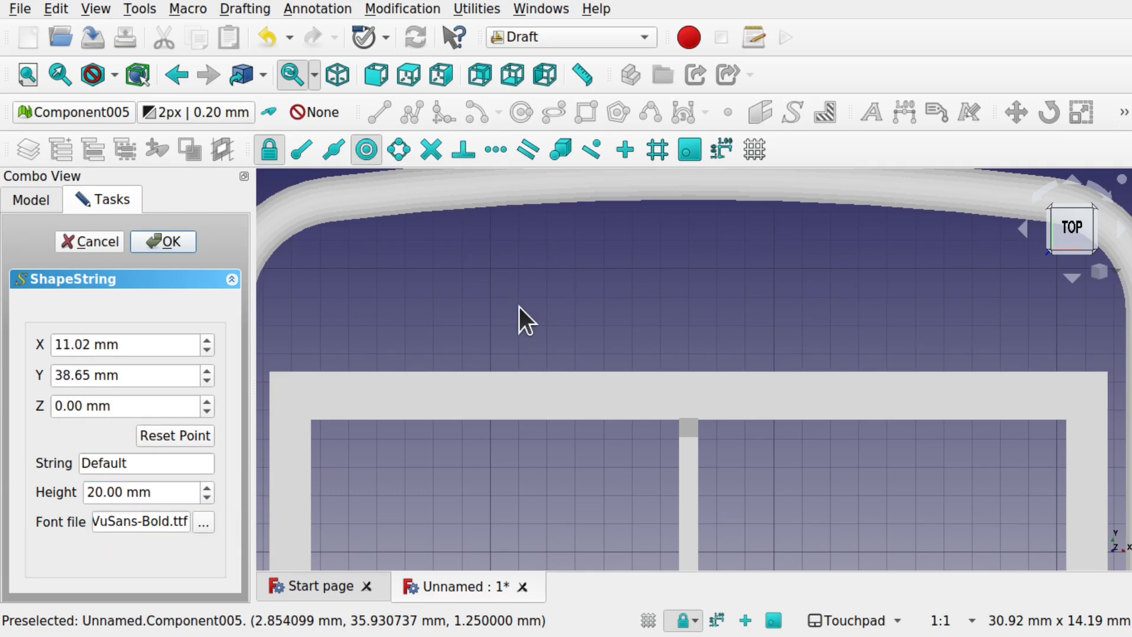
drag(132, 463, 98, 463)
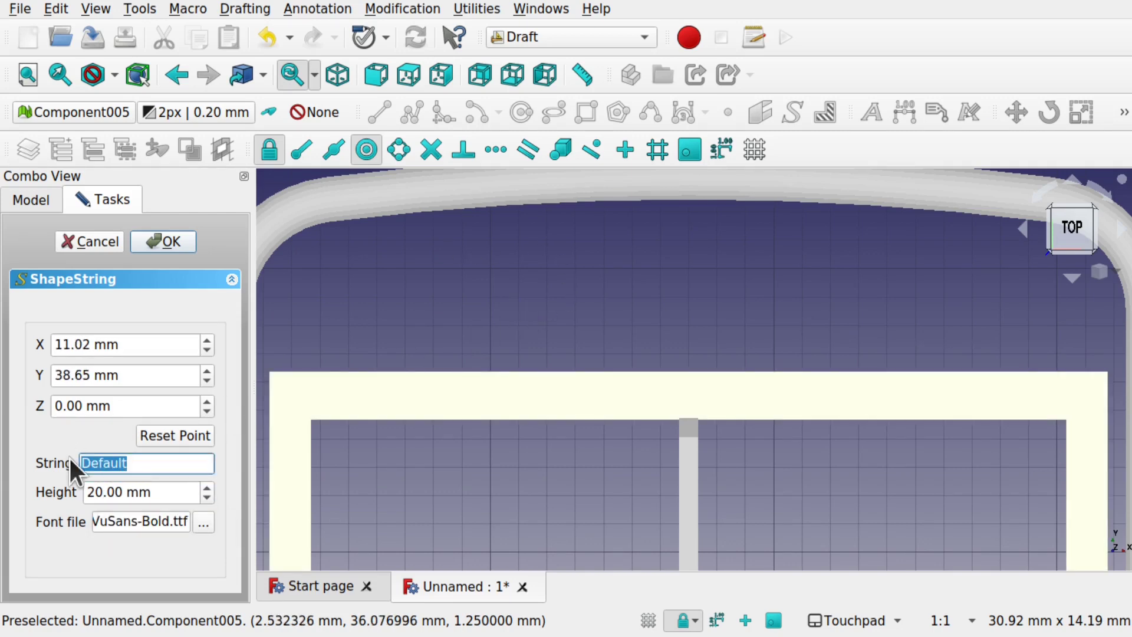
text(MANGOJELLY)
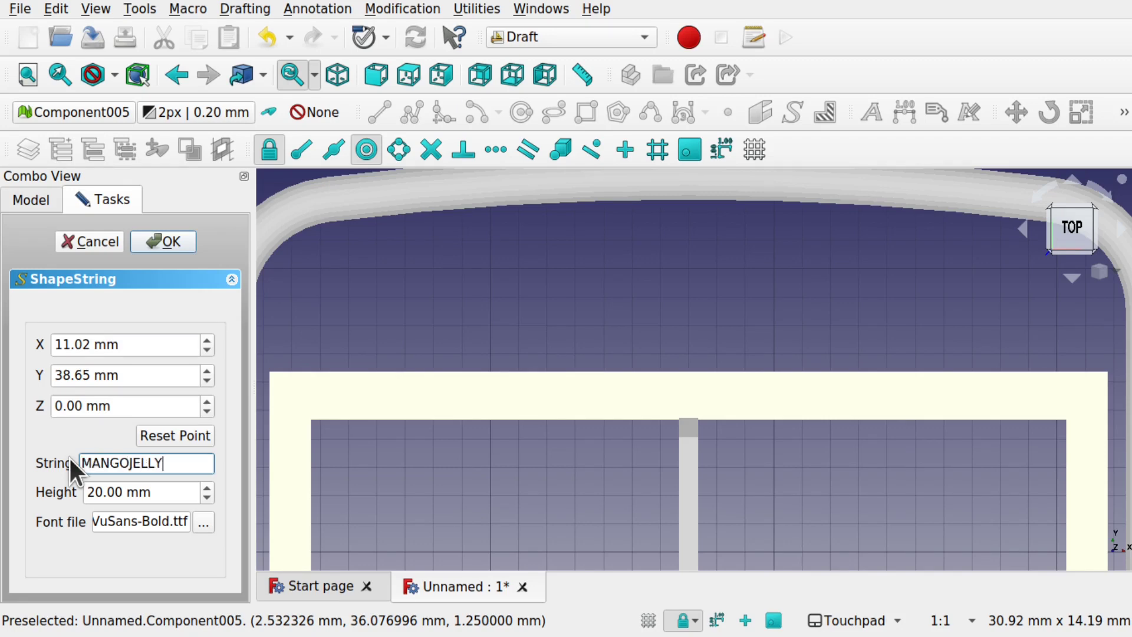
Confirm creation of the MANGOJELLY ShapeString
click(171, 241)
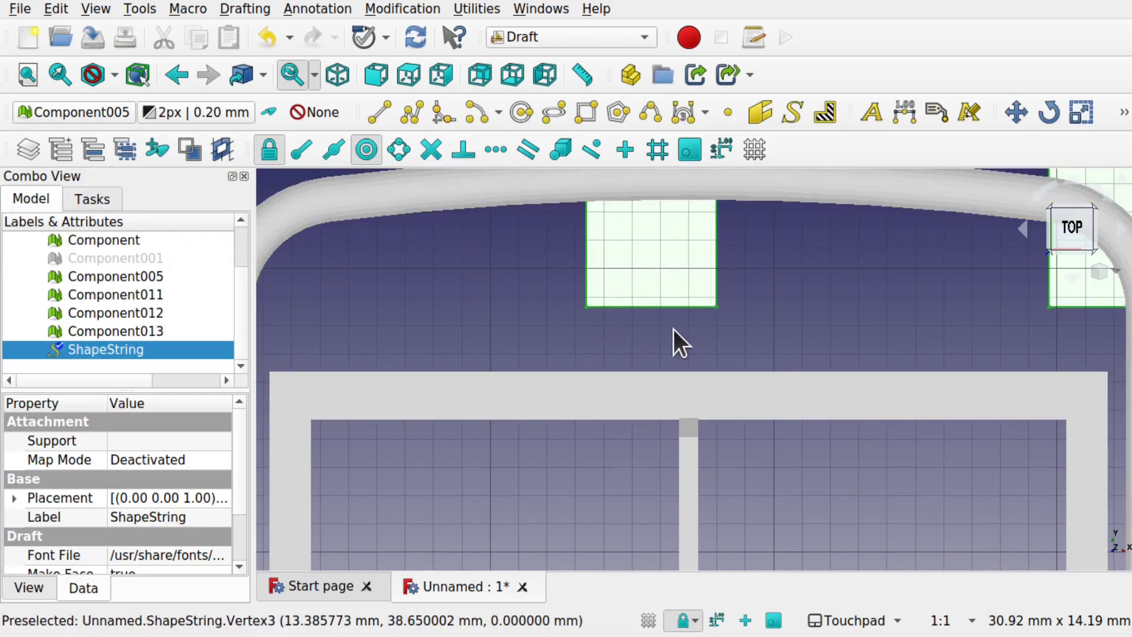
scroll(673, 329, down, 8)
scroll(673, 329, down, 1)
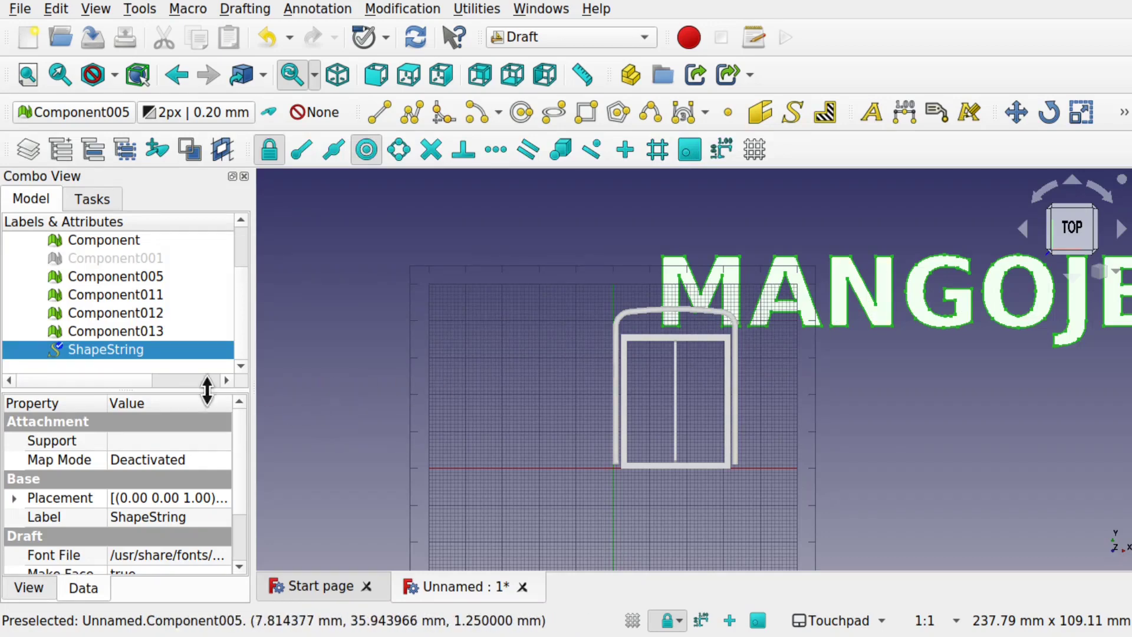
Set the MANGOJELLY ShapeString's Size property to 2 mm, after first trying 3 mm
click(118, 351)
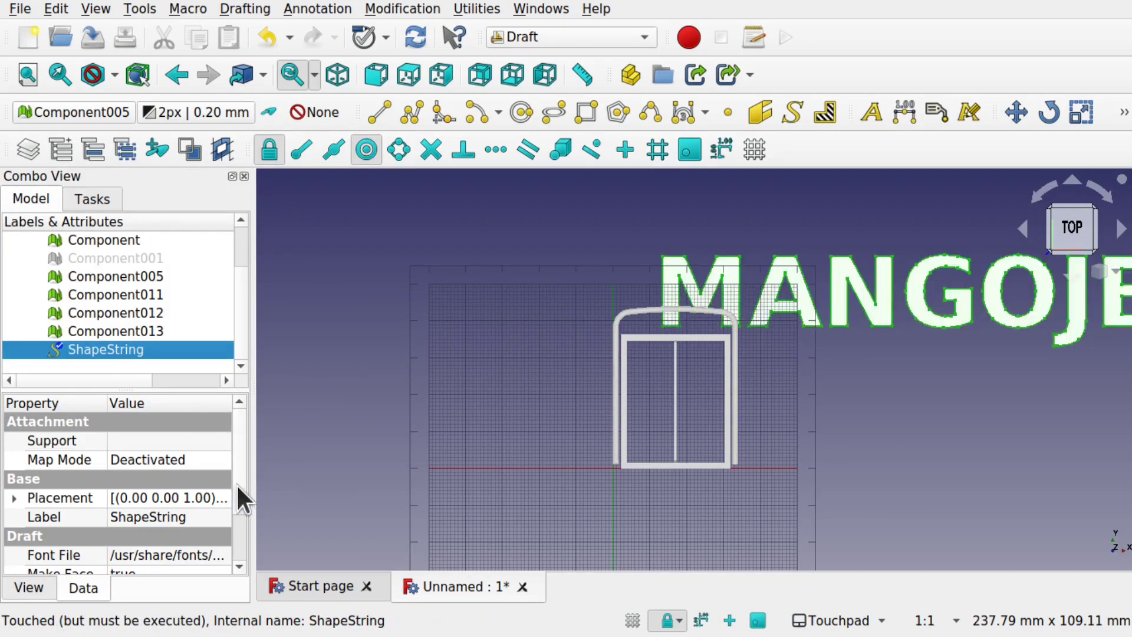
scroll(235, 465, down, 2)
click(133, 523)
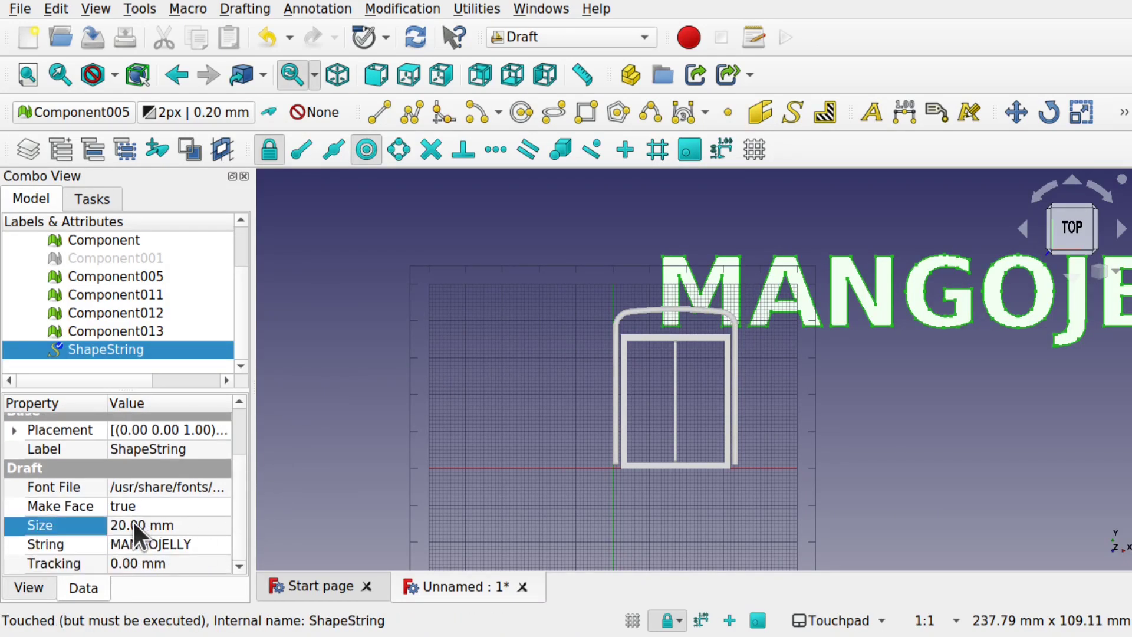
text(3)
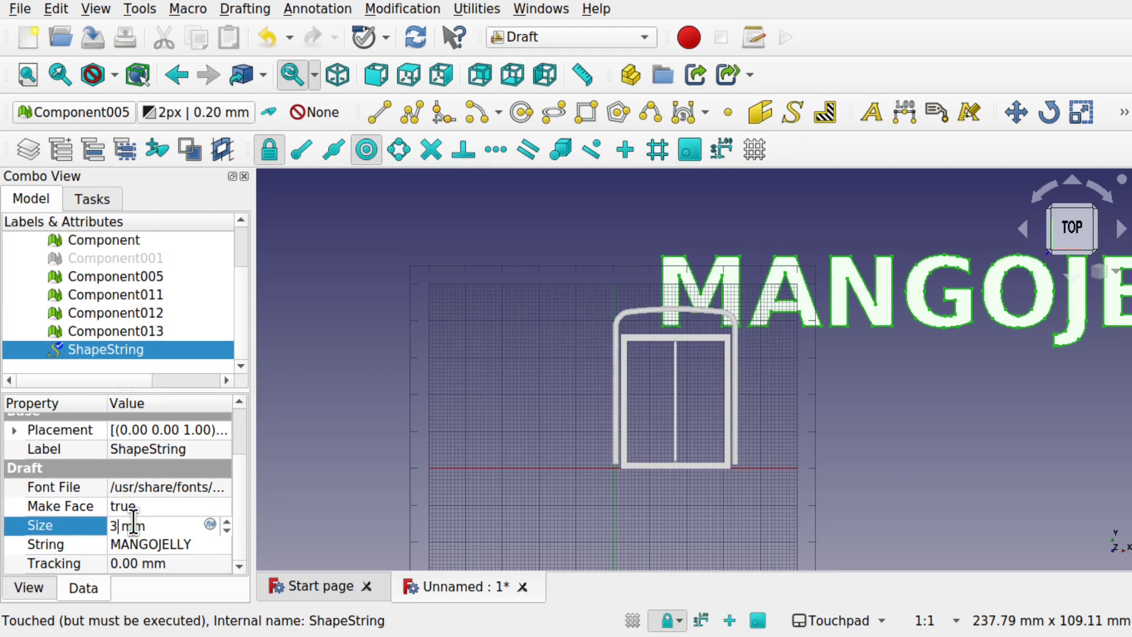
key(Return)
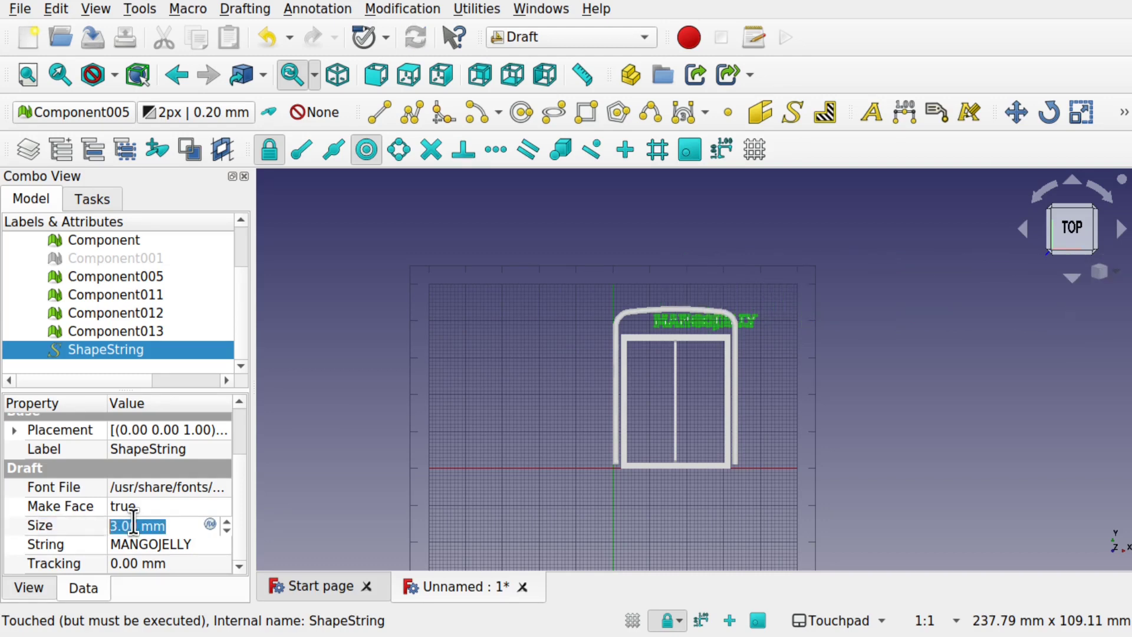
text(2)
key(Return)
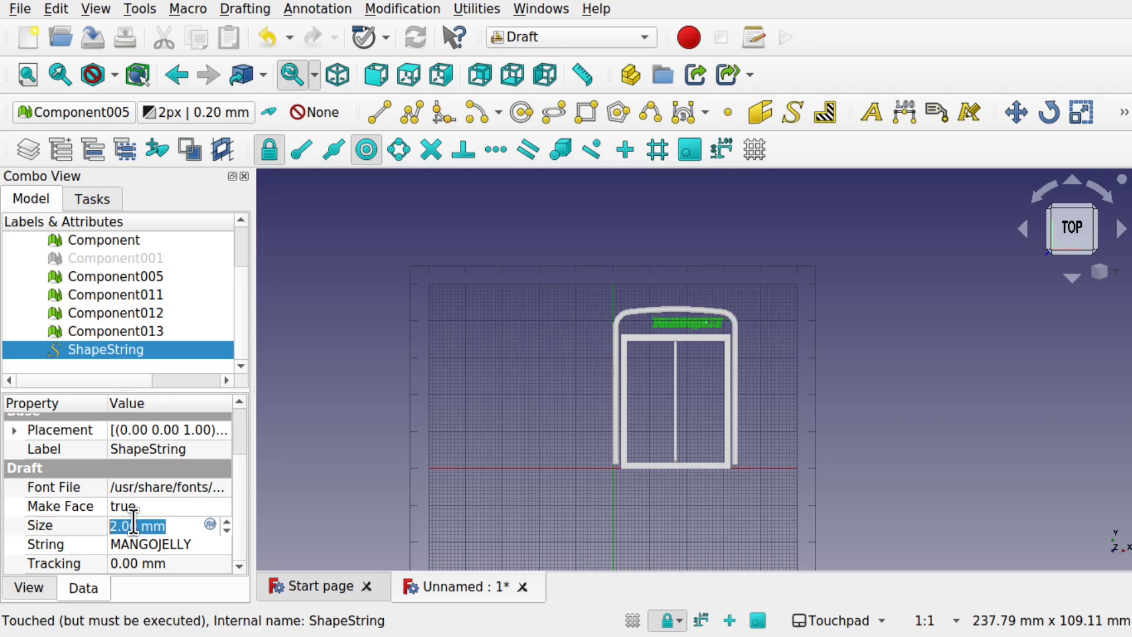
scroll(697, 330, up, 5)
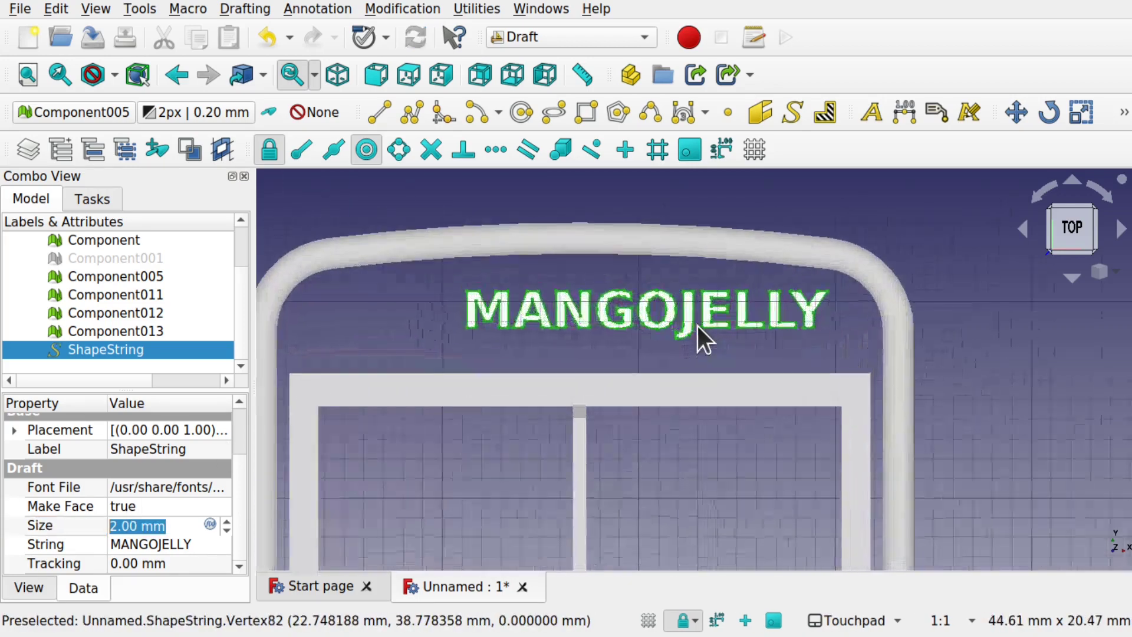
click(127, 349)
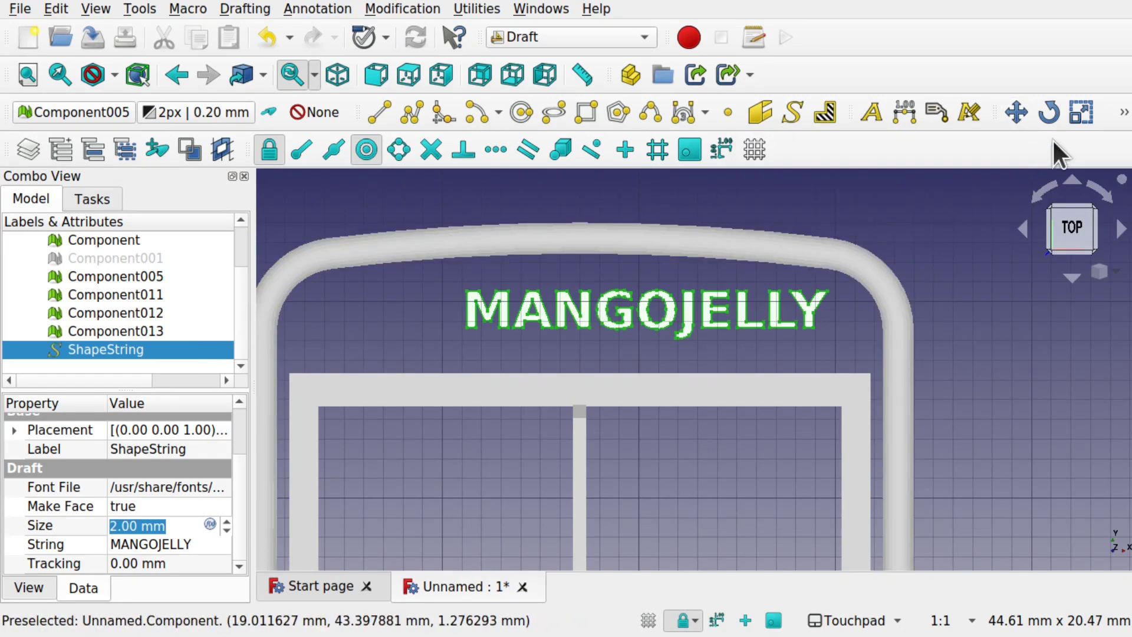
Use Draft Move to shift the MANGOJELLY text by ΔX -0.97 mm and ΔY -0.30 mm
click(1016, 107)
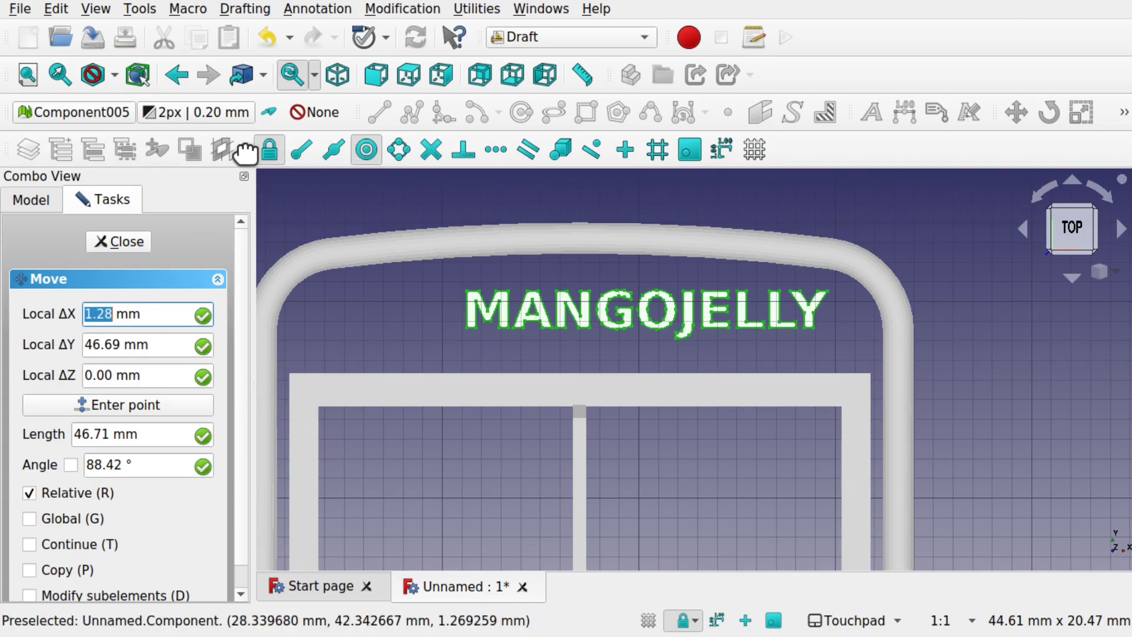
drag(247, 150, 1036, 152)
drag(250, 150, 1099, 112)
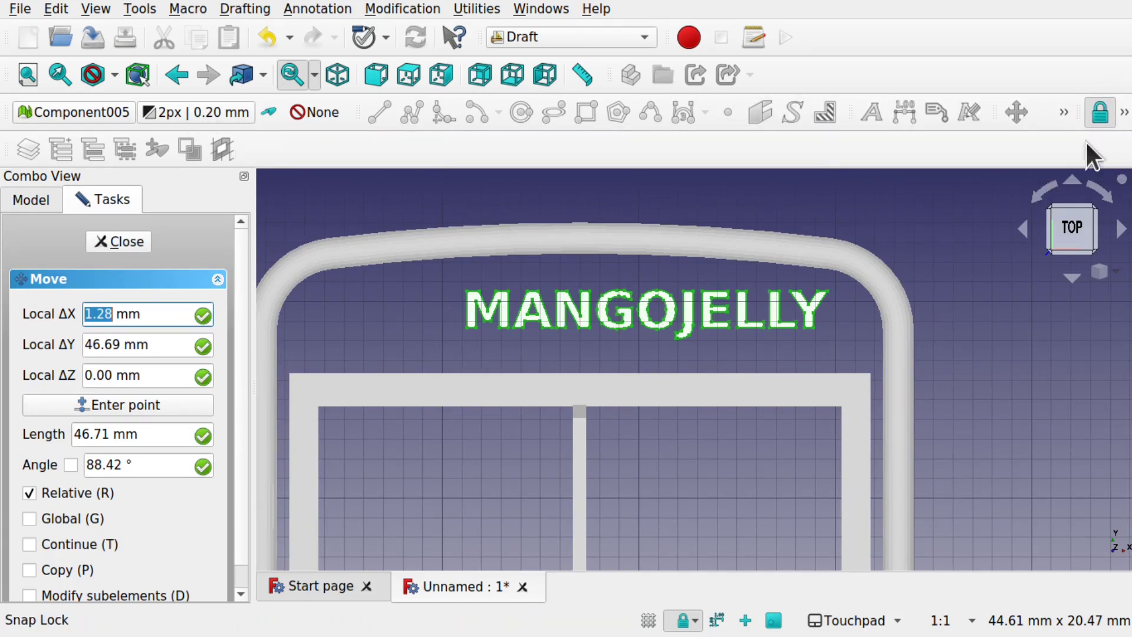
click(1124, 112)
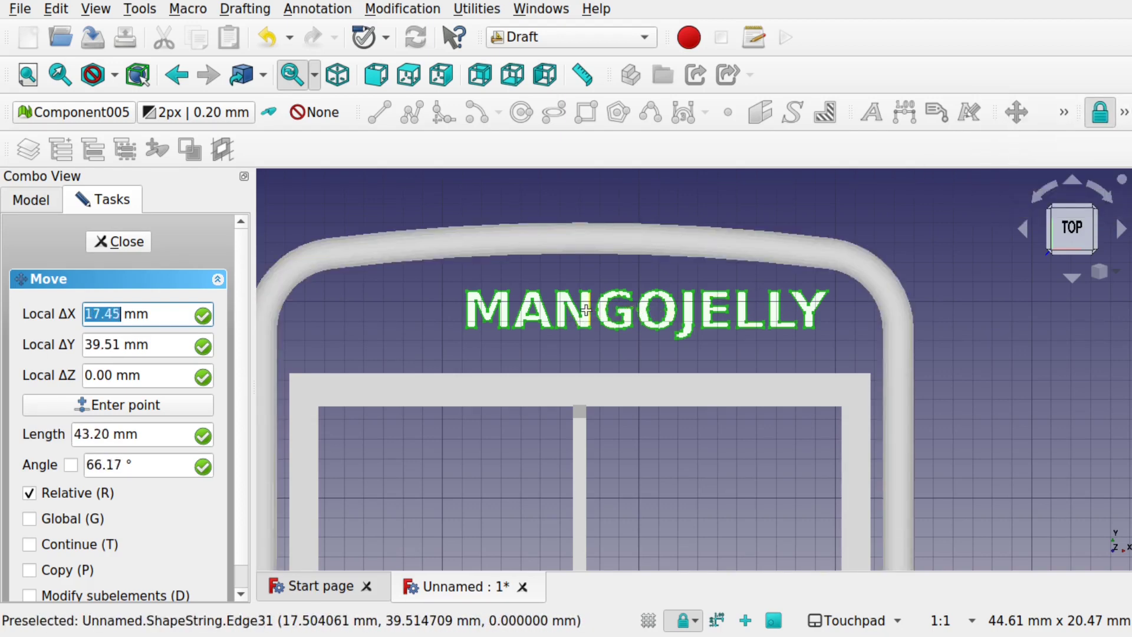
click(662, 311)
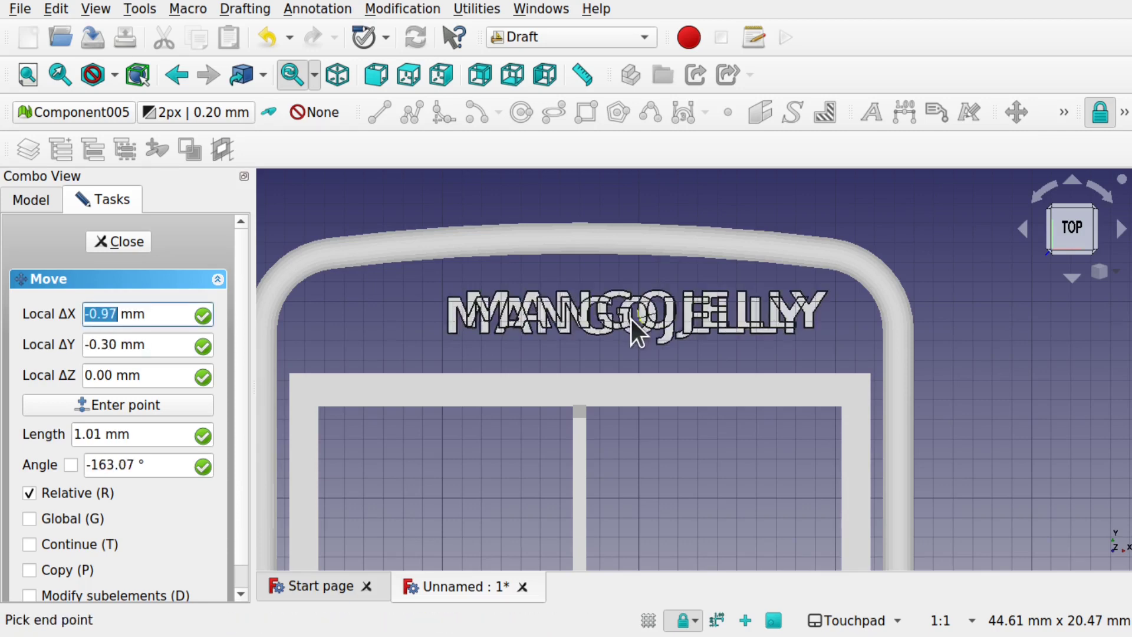
click(594, 321)
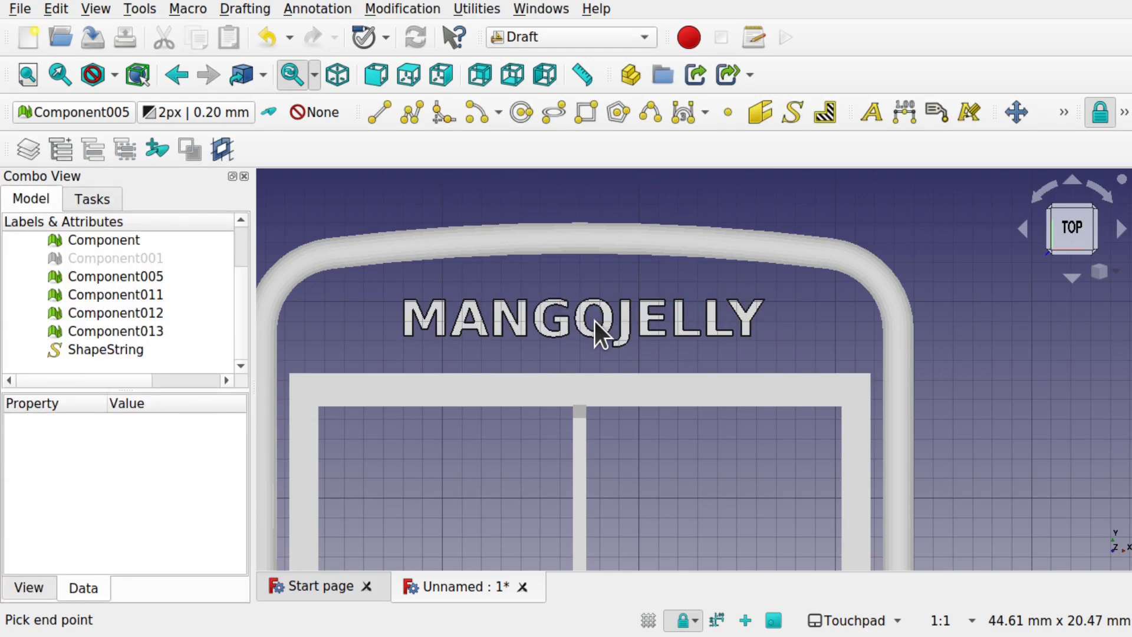
Switch from Draft to the Part workbench
click(581, 39)
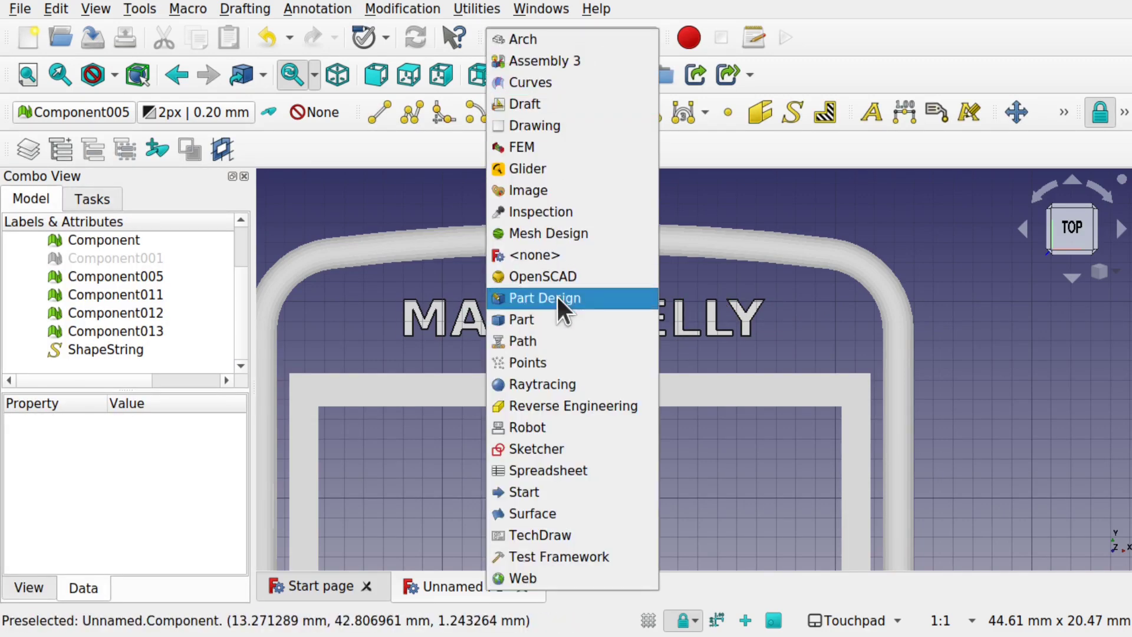
click(587, 330)
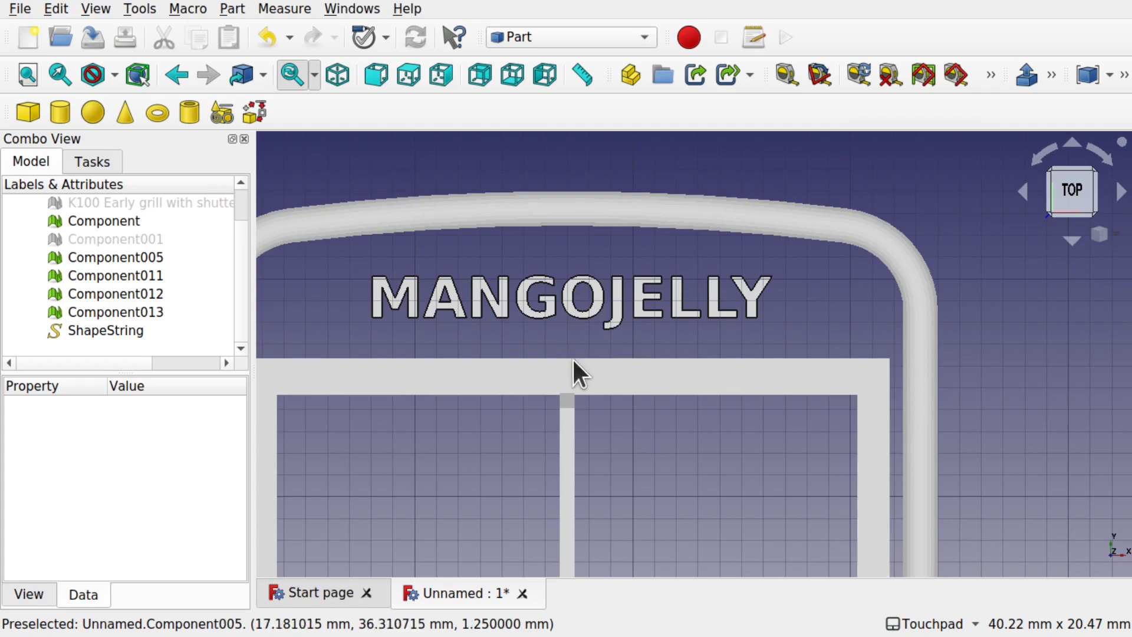
alt+drag(572, 363, 474, 329)
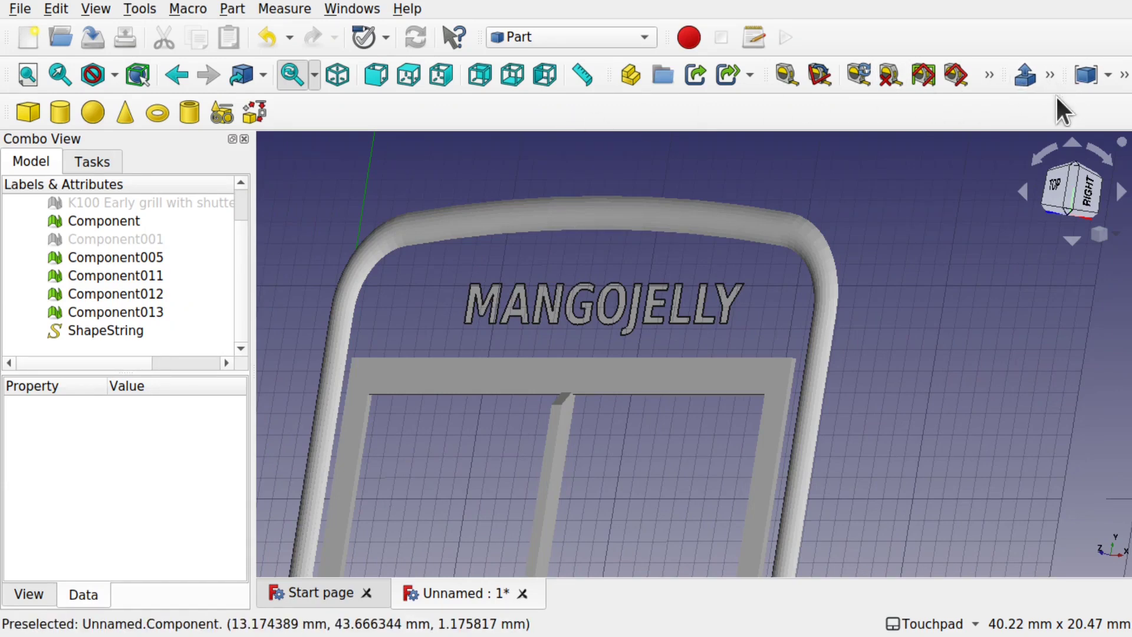
Move the Boolean and Extrude/Revolve toolbars onto the third row and select the ShapeString
drag(1067, 75, 678, 118)
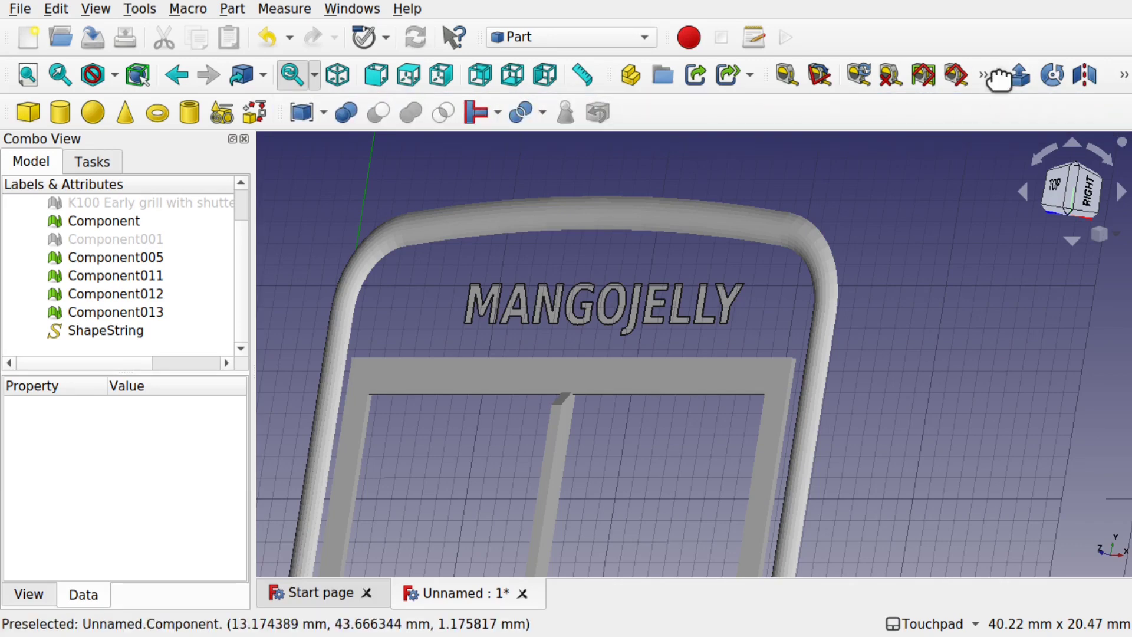
drag(999, 78, 317, 114)
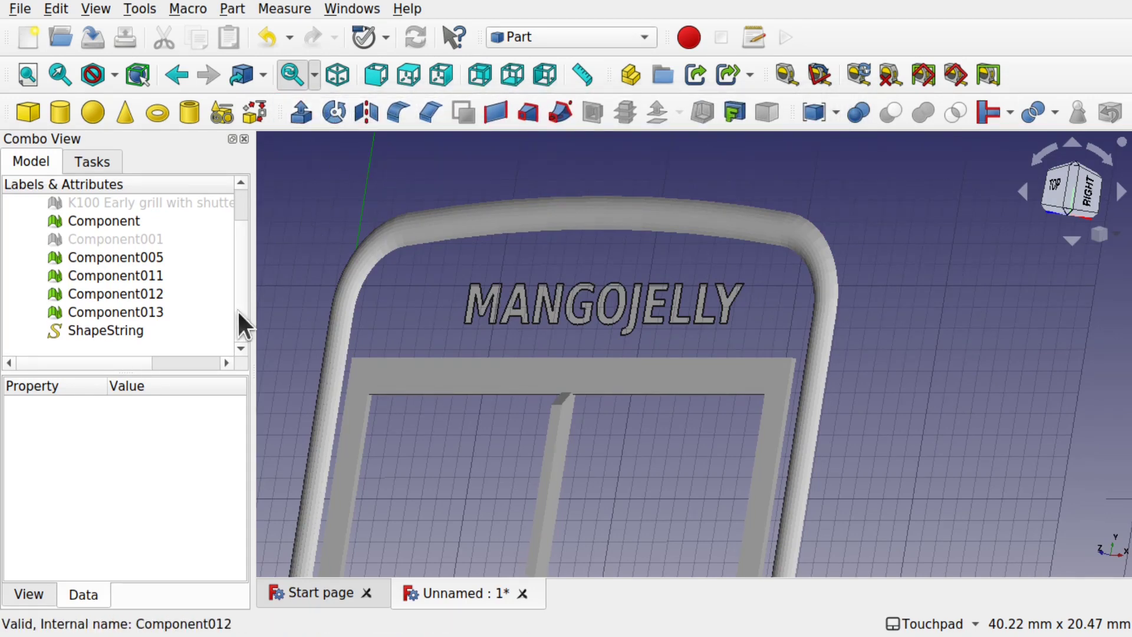
click(131, 332)
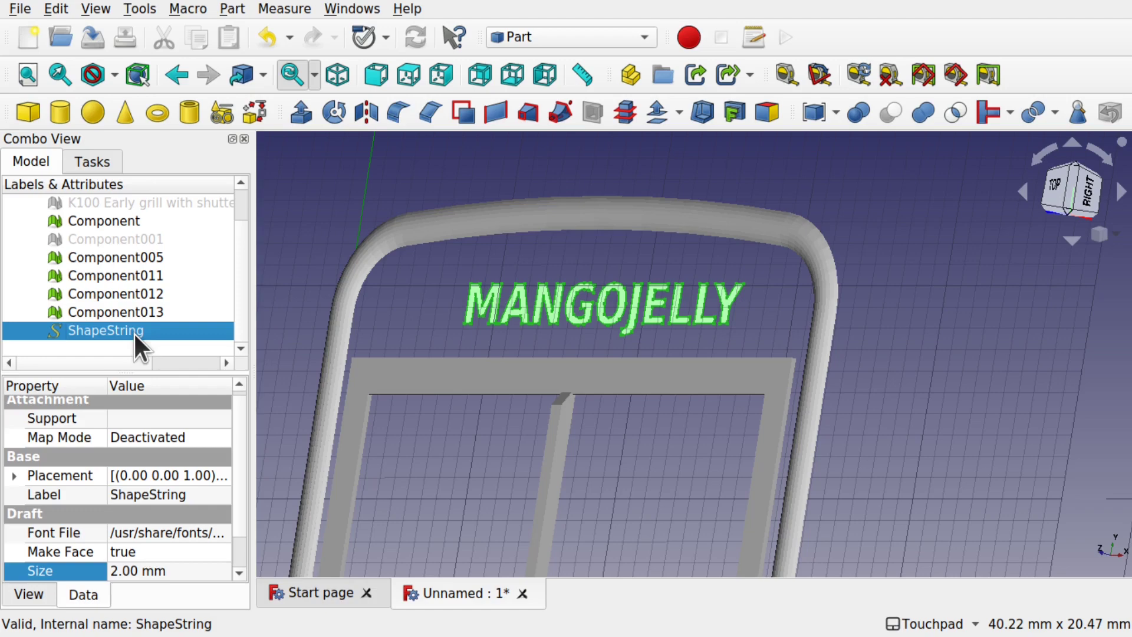
click(233, 9)
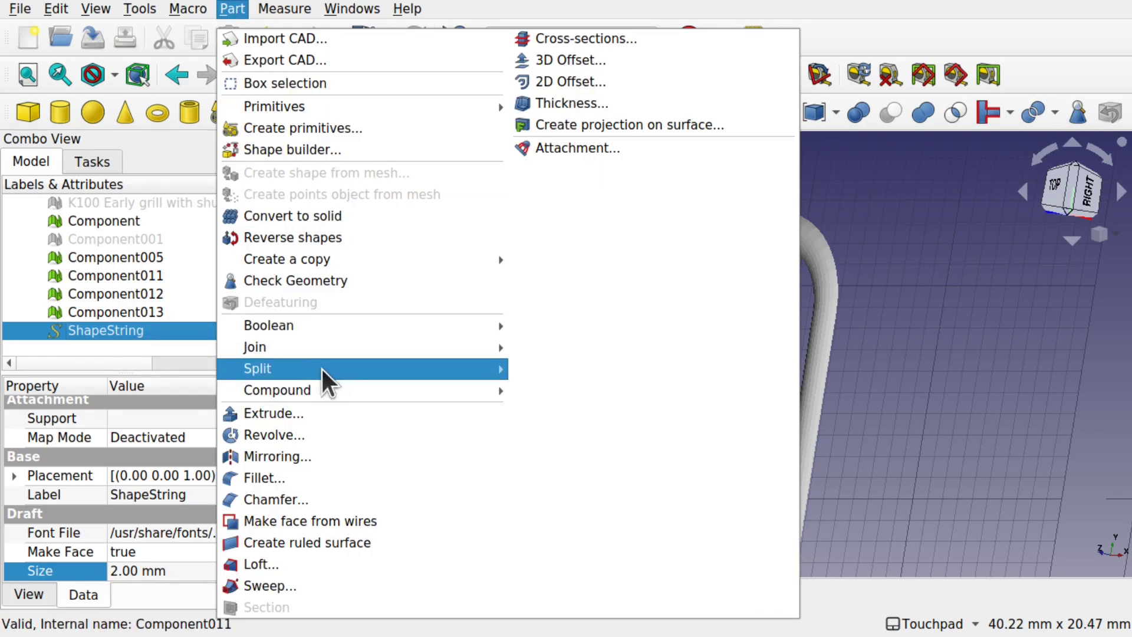
Extrude the MANGOJELLY ShapeString with default settings
click(327, 411)
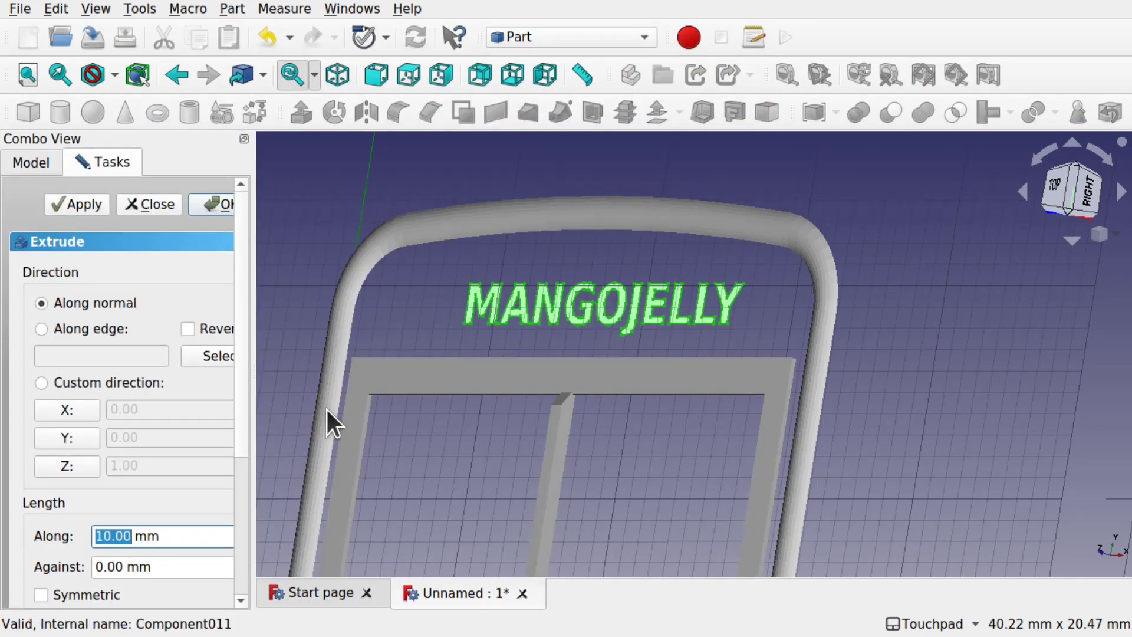
drag(251, 413, 268, 414)
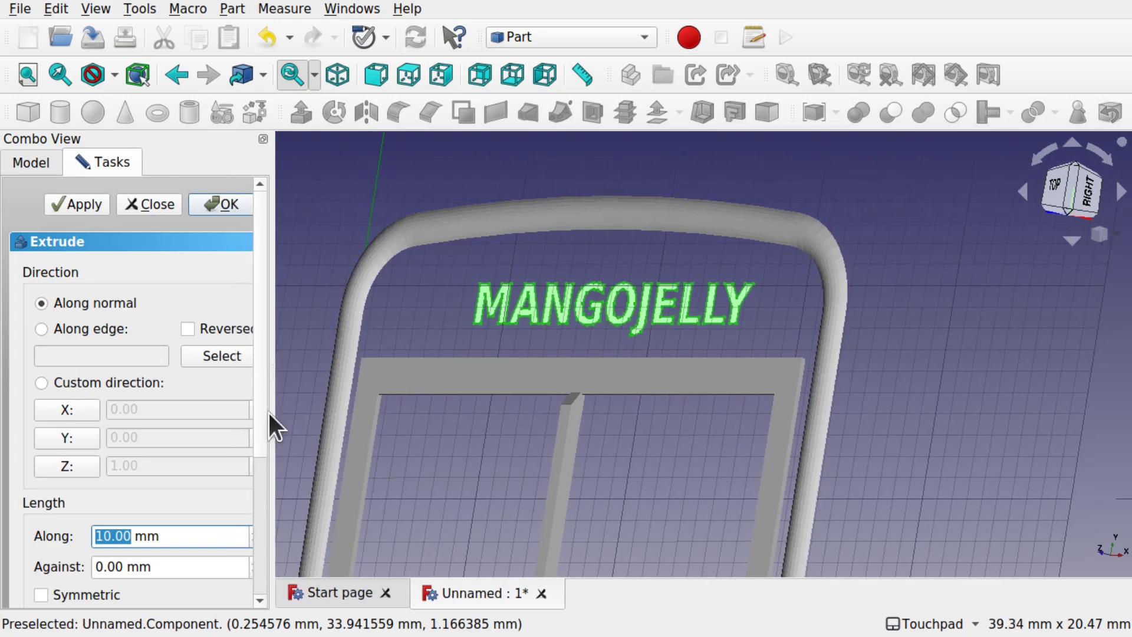
click(226, 203)
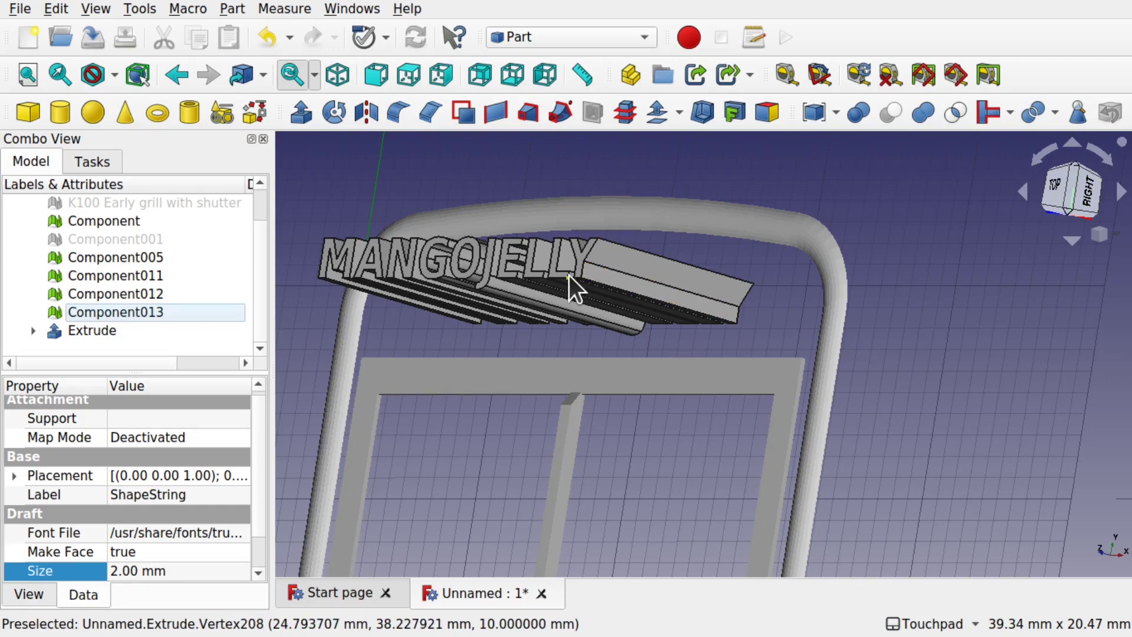
Set the Extrude's Length Fwd property to 0.25 mm
click(616, 276)
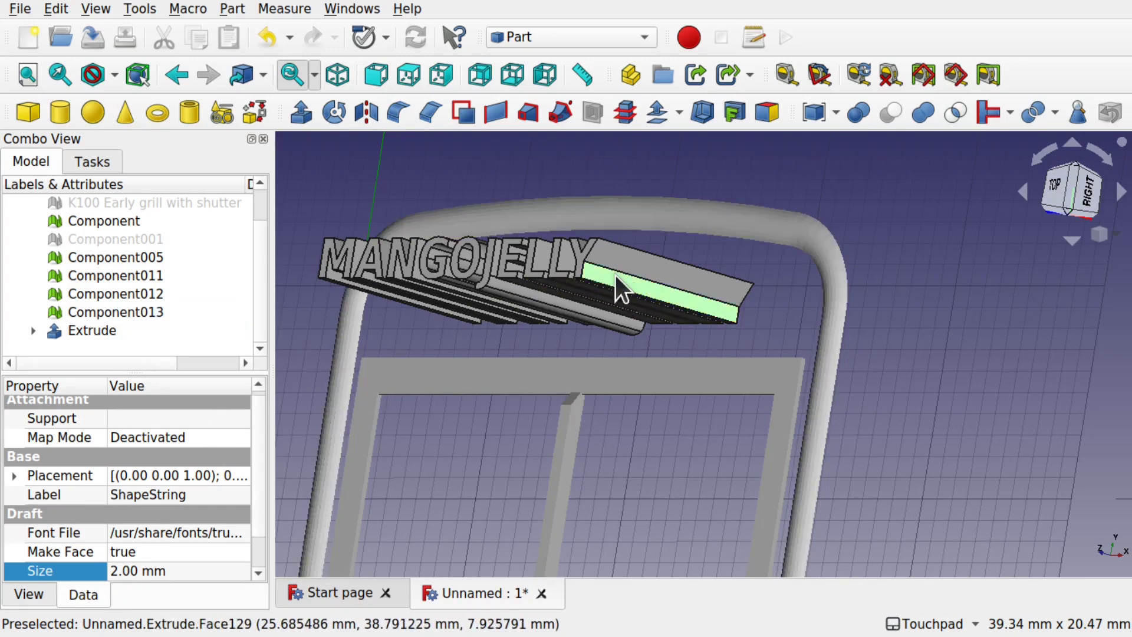
click(175, 554)
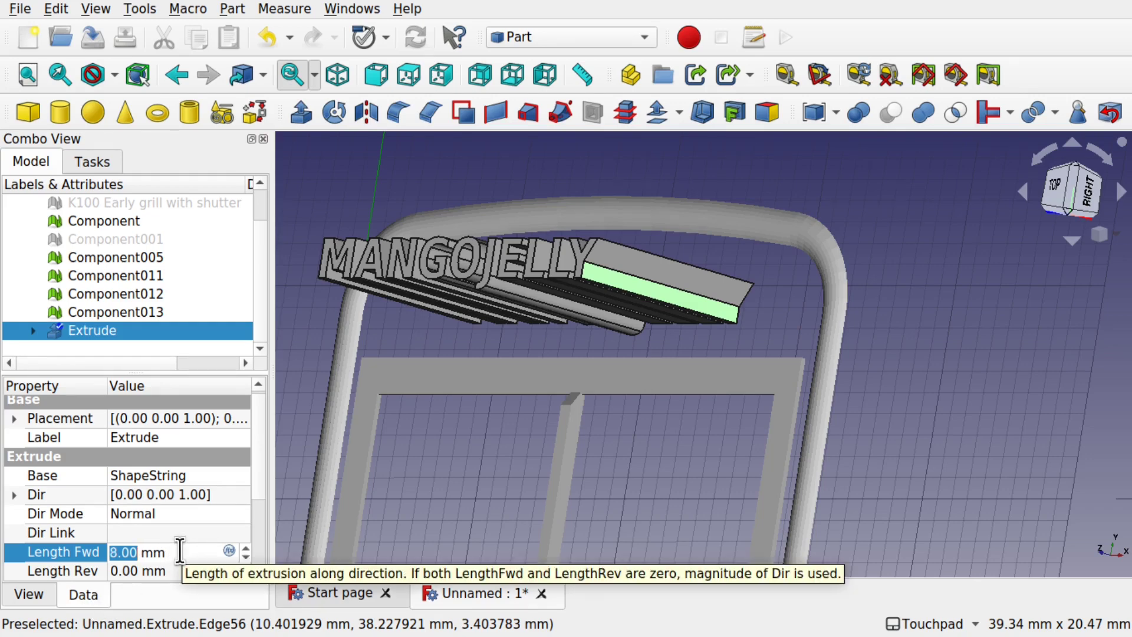
scroll(180, 551, down, 6)
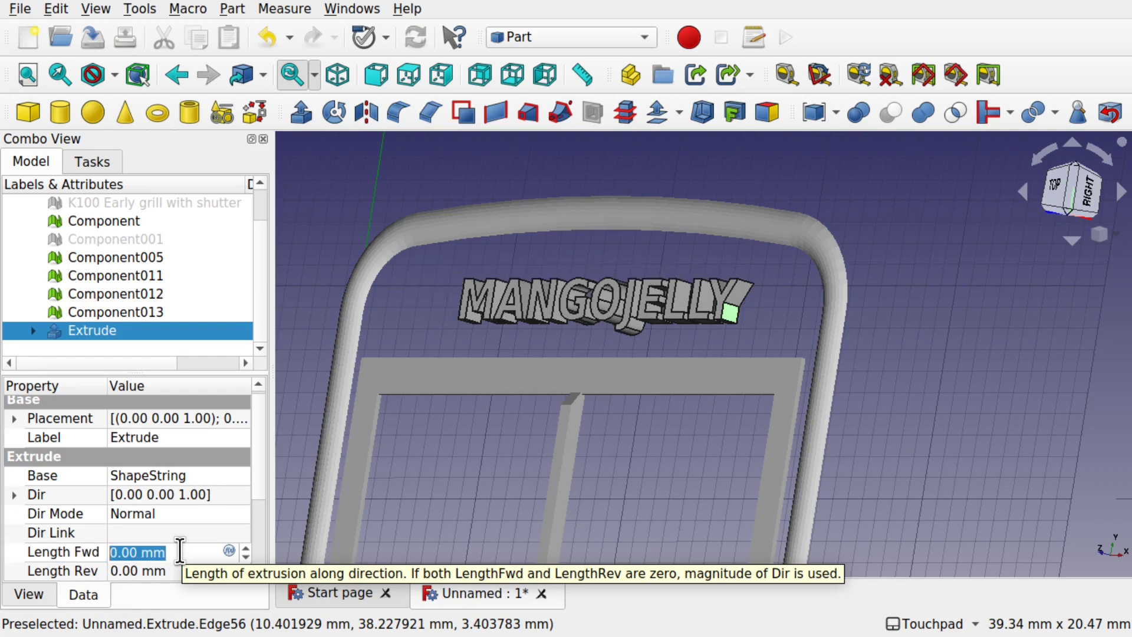
scroll(180, 551, down, 2)
text(0.25)
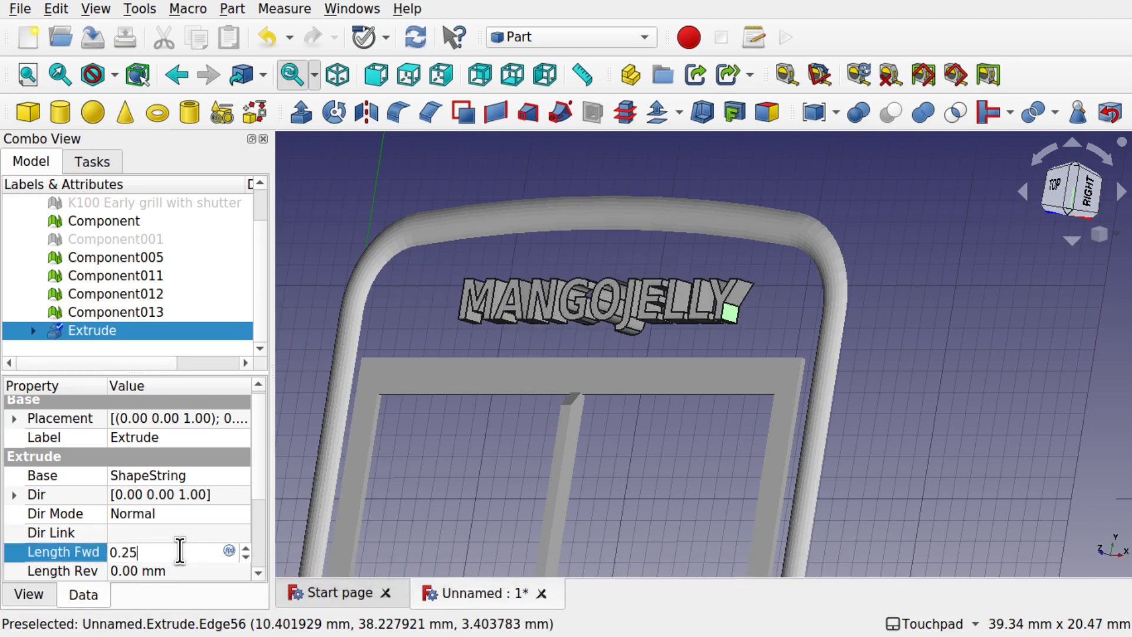
key(Return)
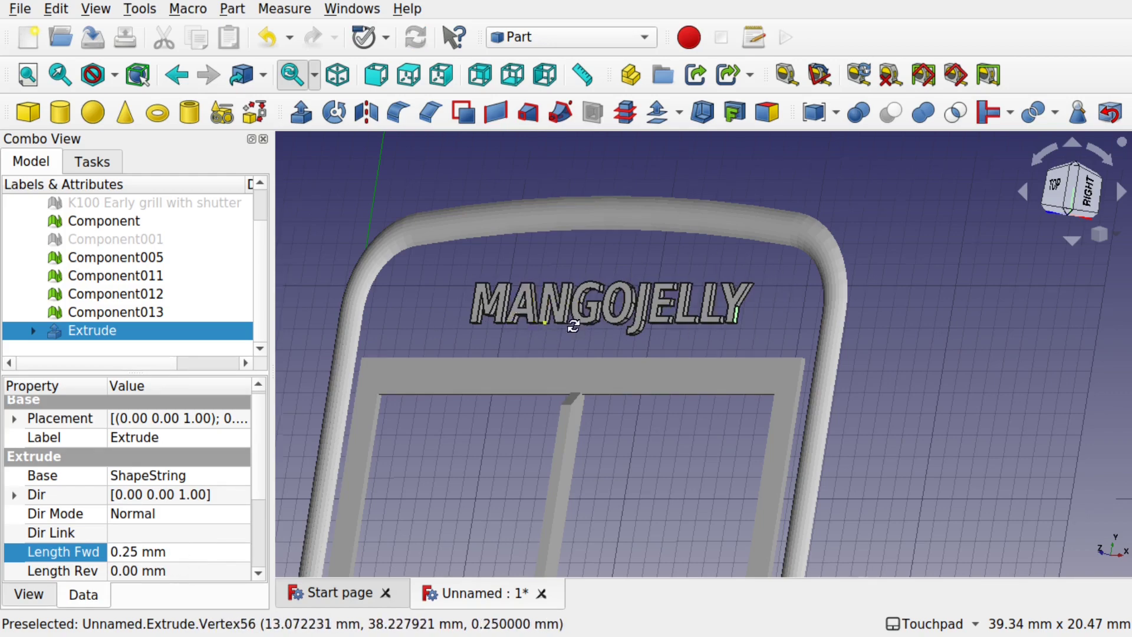
mouse_move(535, 323)
middle_down()
mouse_move(750, 242)
mouse_move(530, 304)
middle_up()
Make Component001 visible again
click(128, 239)
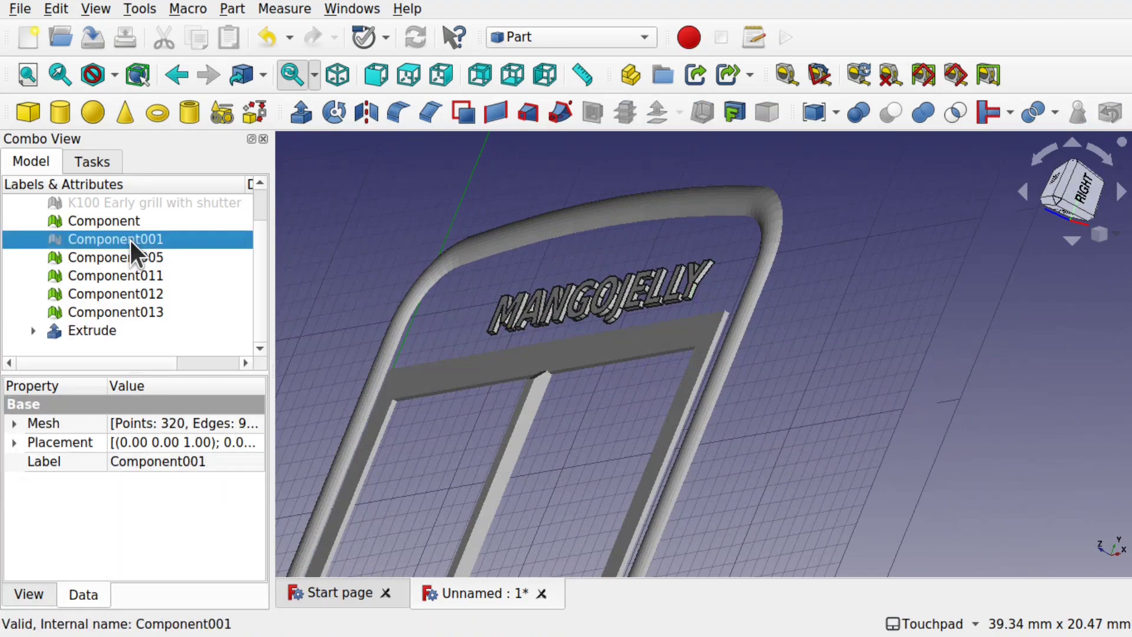
key(space)
mouse_move(631, 342)
middle_down()
mouse_move(543, 317)
mouse_move(644, 346)
middle_up()
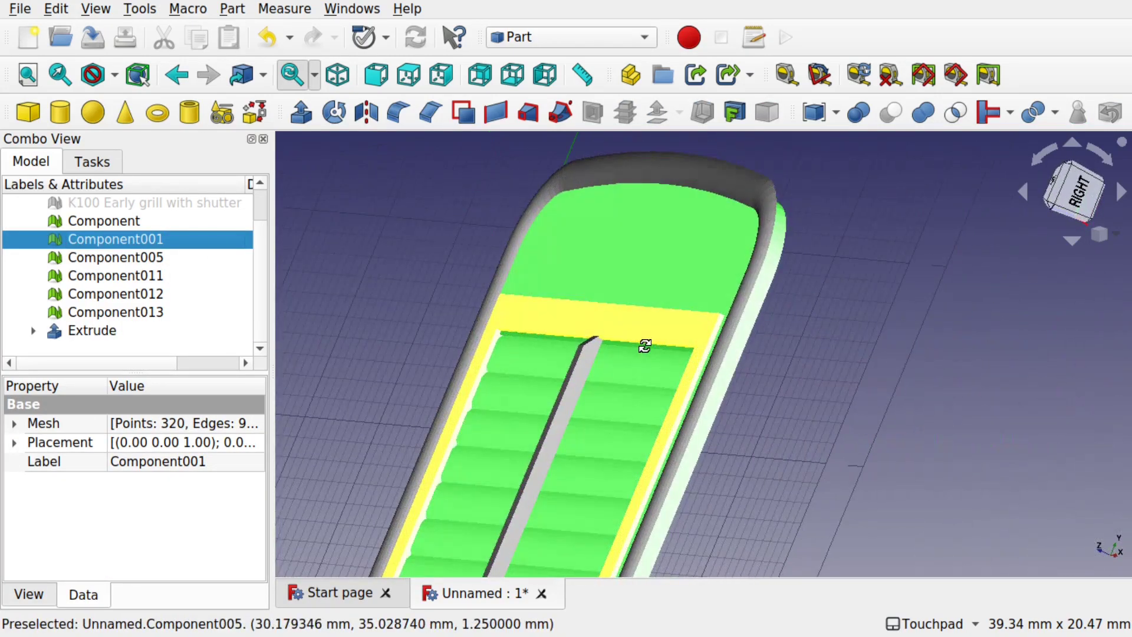
Transform the Extrude interactively, nudging it about 0.20 mm along its axes
click(97, 329)
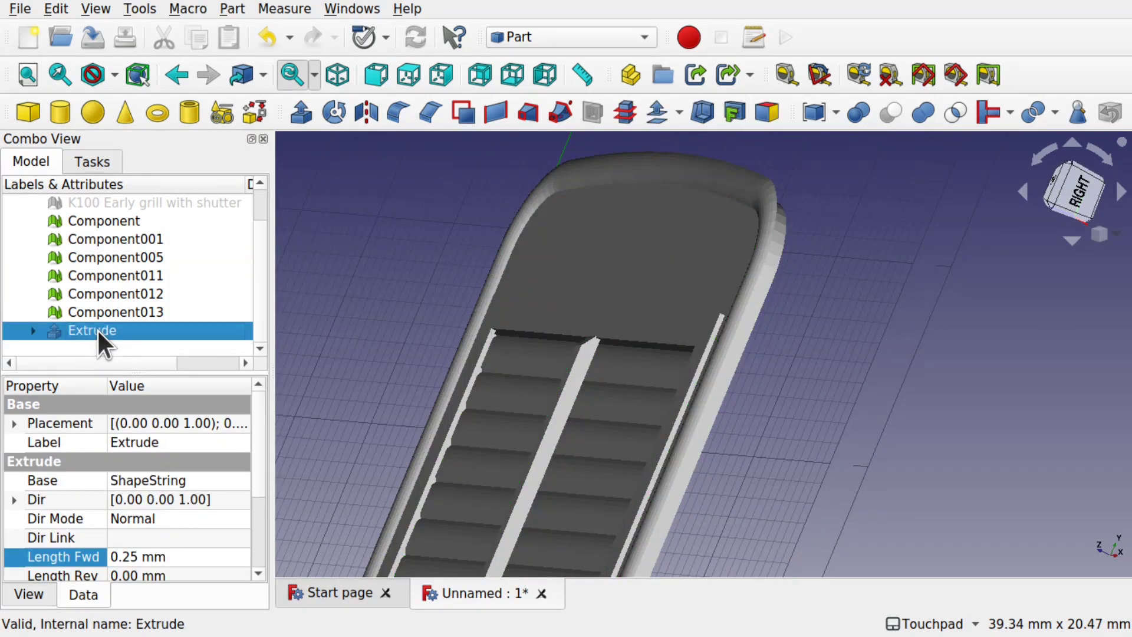
right_click(96, 329)
click(246, 38)
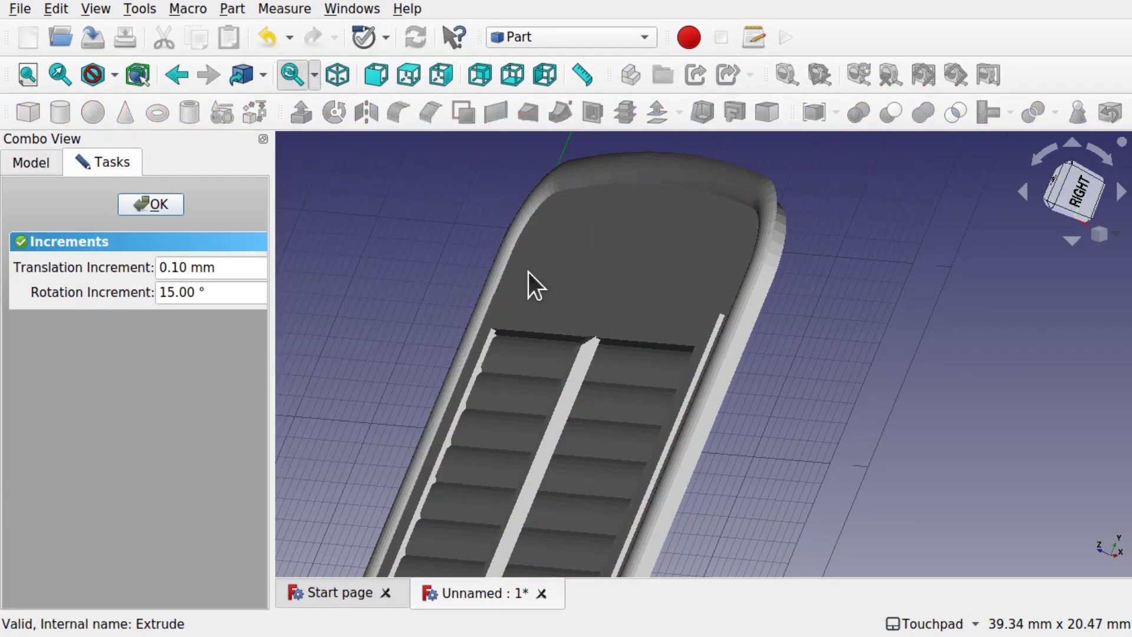
middle_drag(528, 272, 577, 308)
scroll(575, 308, down, 5)
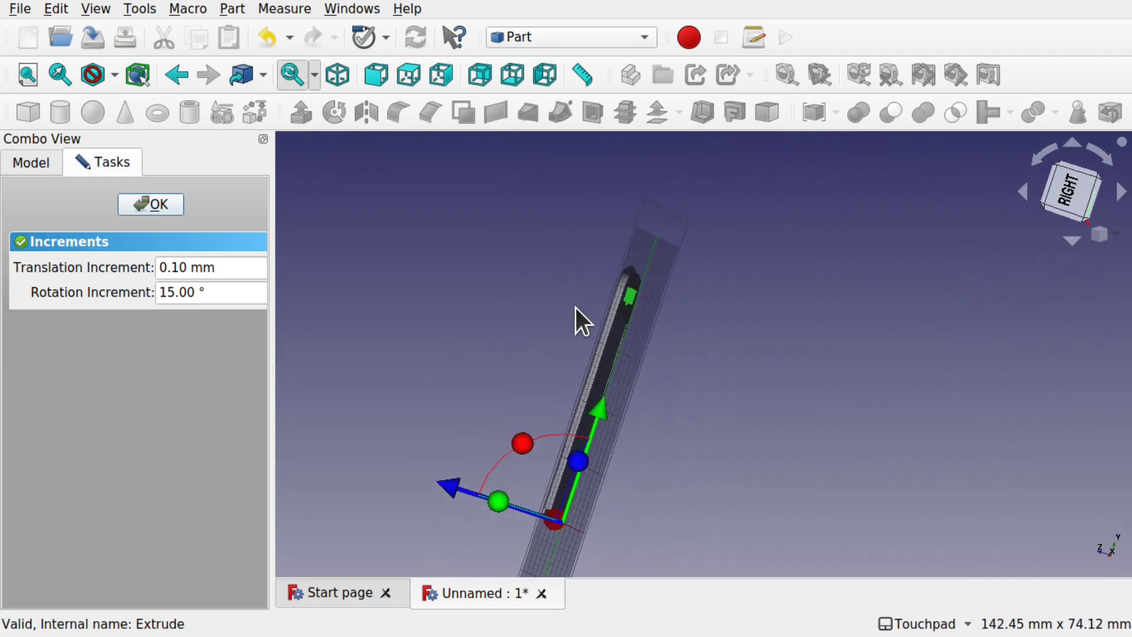
drag(464, 490, 465, 488)
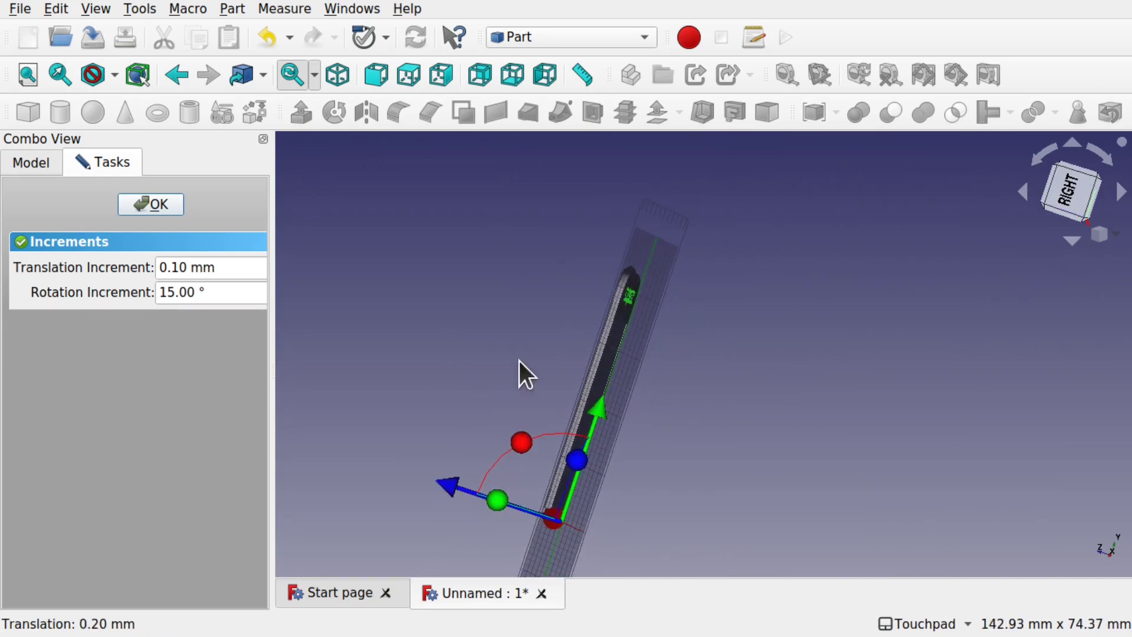
middle_drag(520, 374, 619, 360)
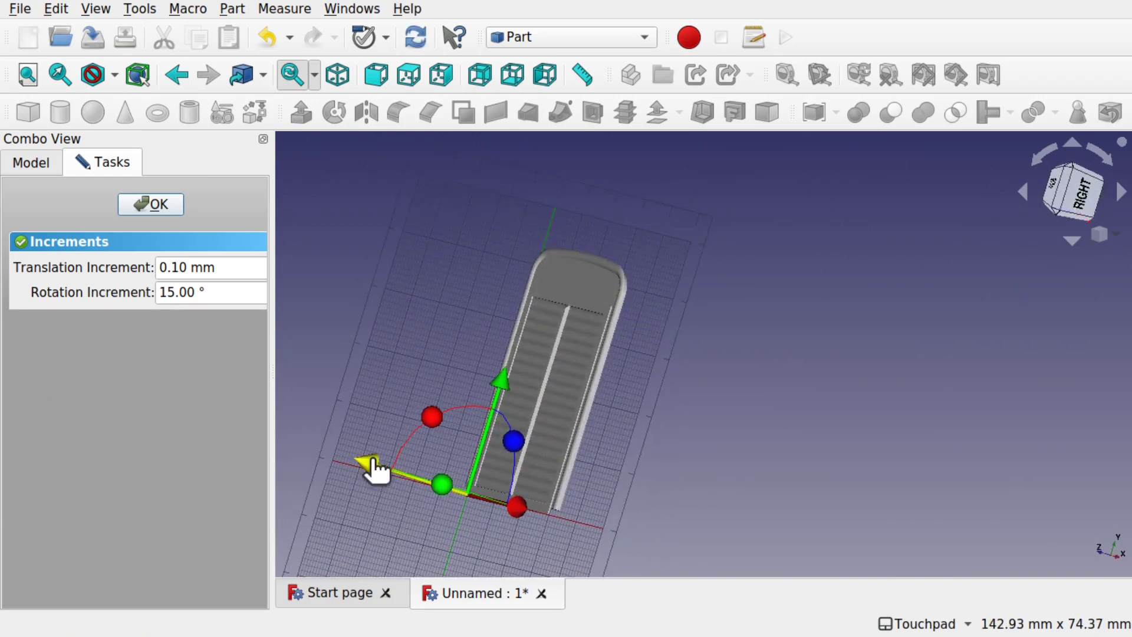
drag(377, 458, 375, 458)
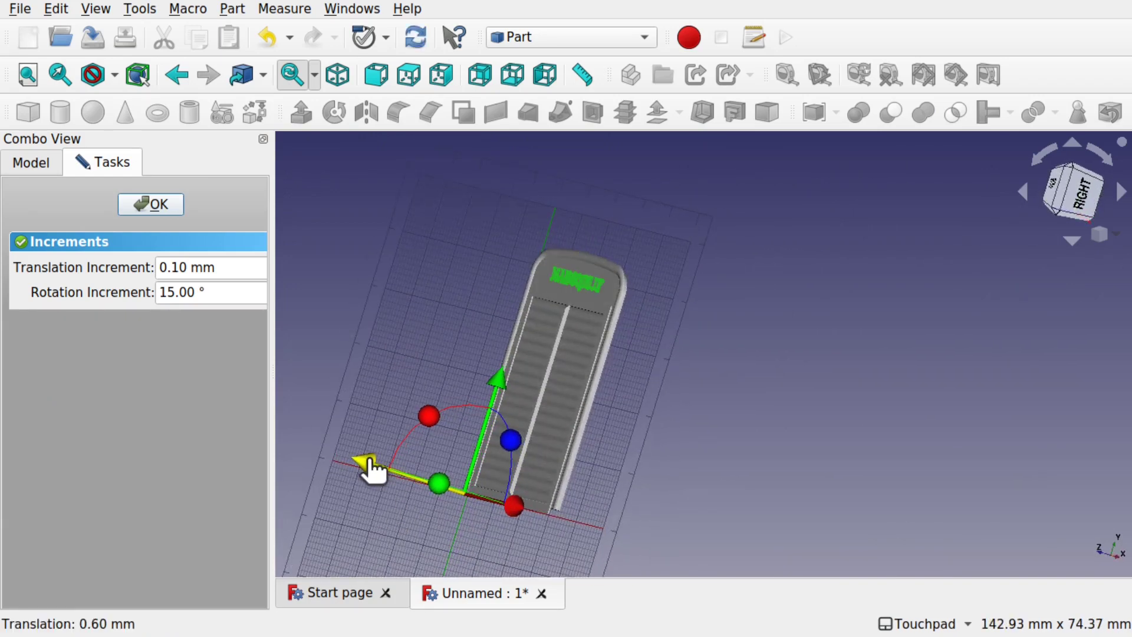
click(154, 211)
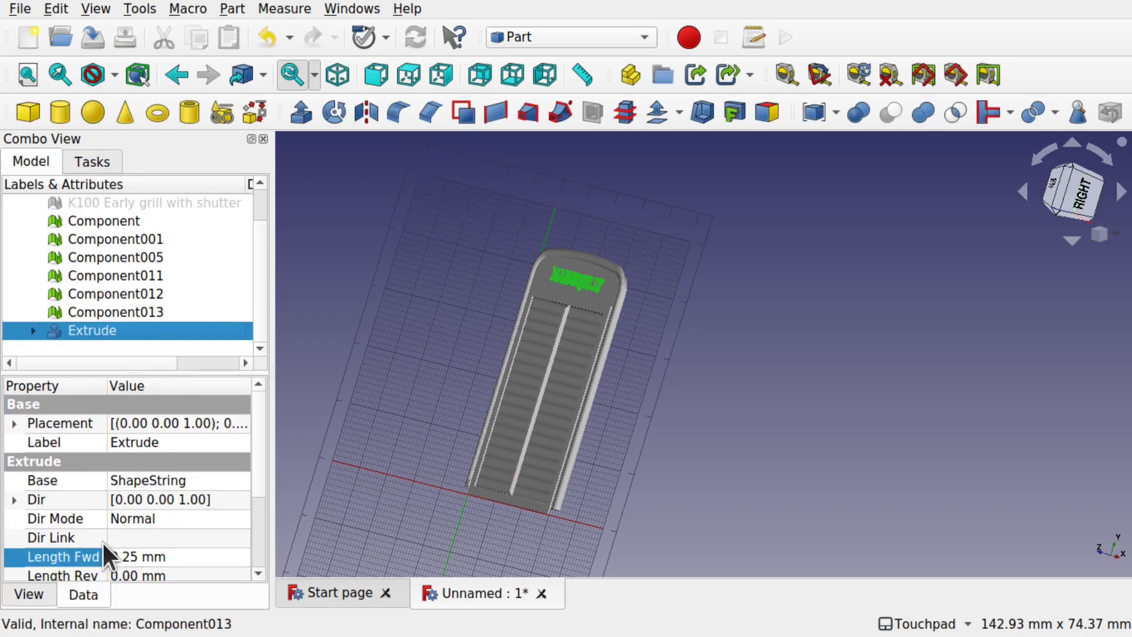
Set the Extrude's Placement Position z to 0.90 mm
click(14, 423)
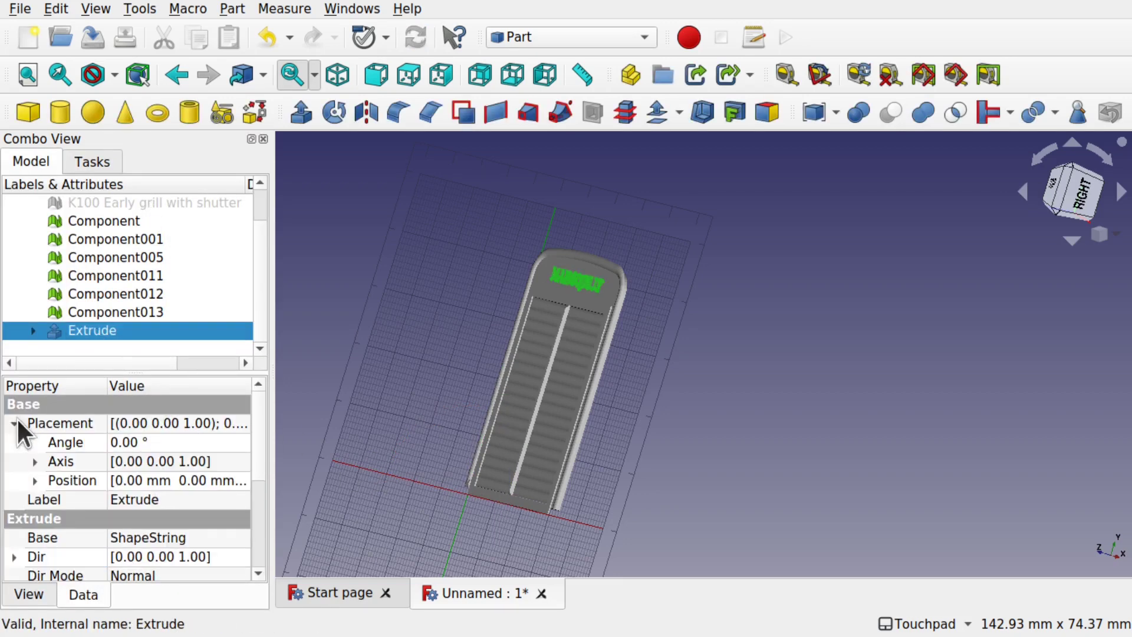
click(36, 481)
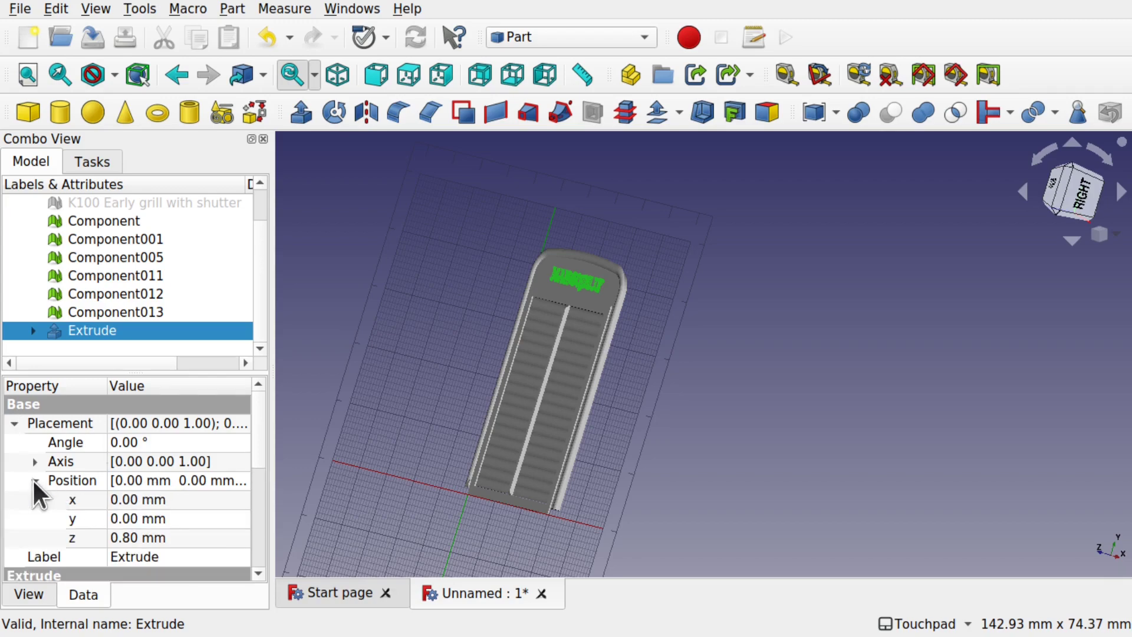
click(181, 538)
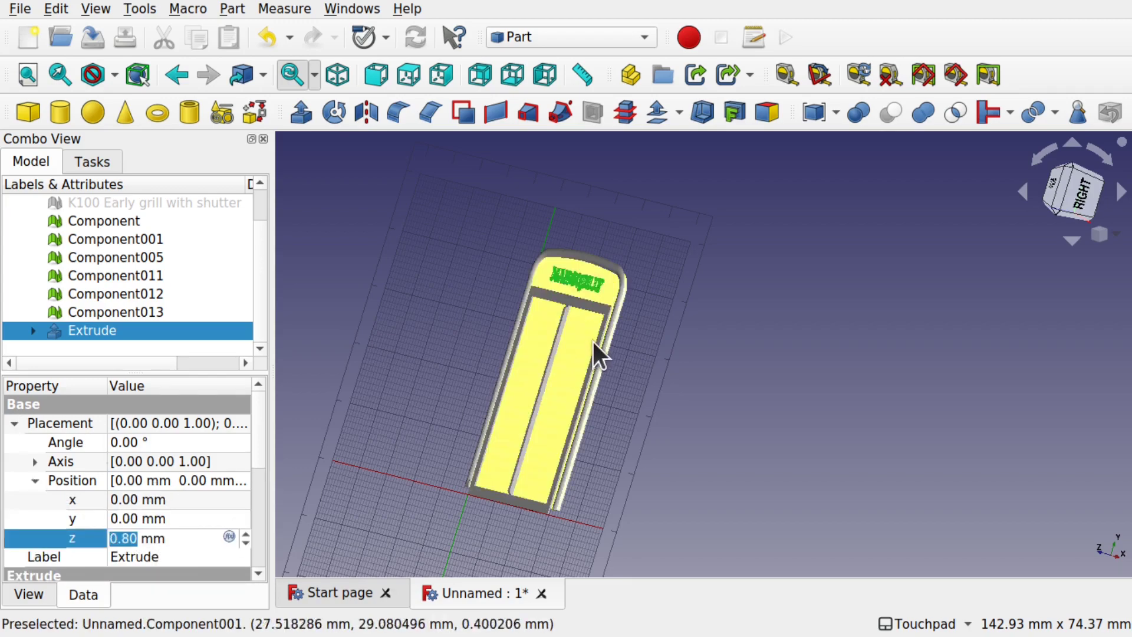
scroll(583, 292, up, 5)
alt+drag(568, 304, 445, 348)
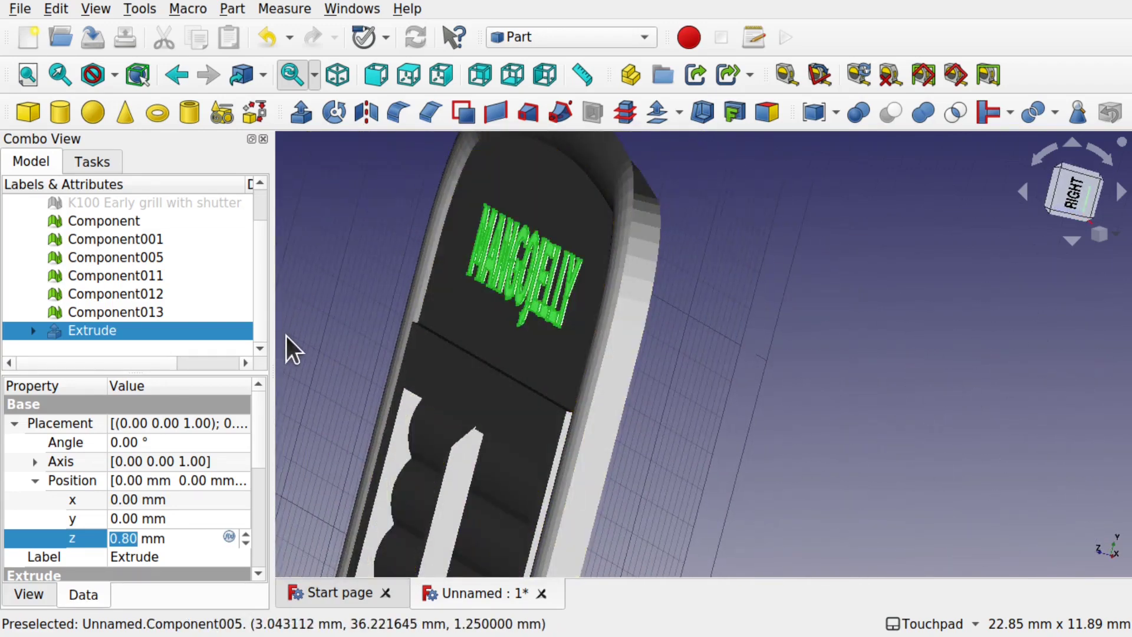
key(Up)
key(Down)
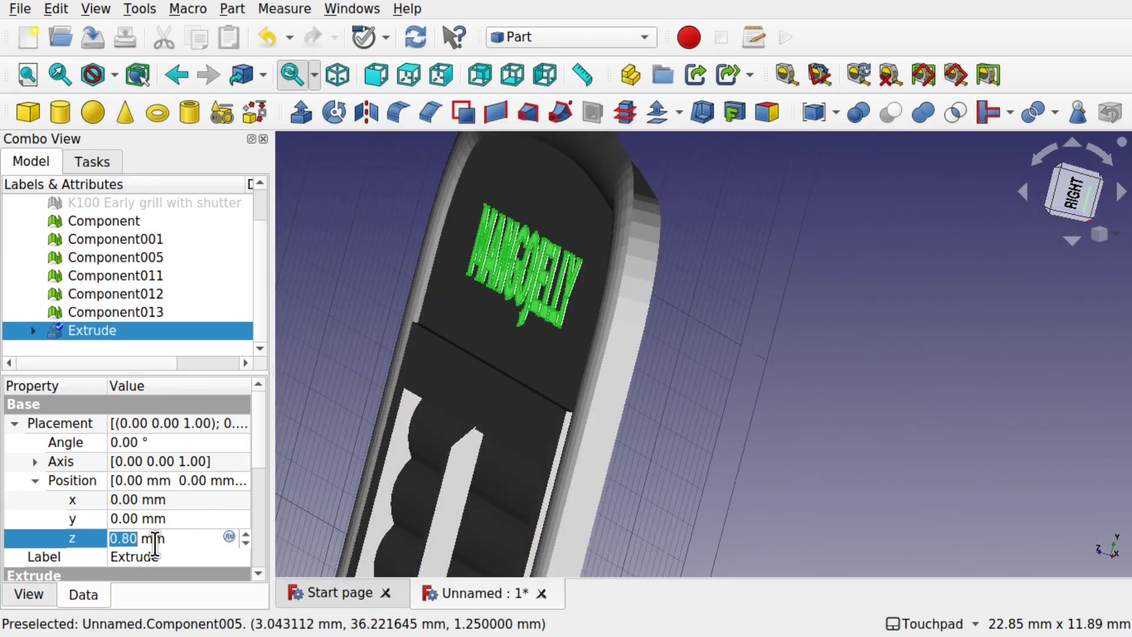
key(Up)
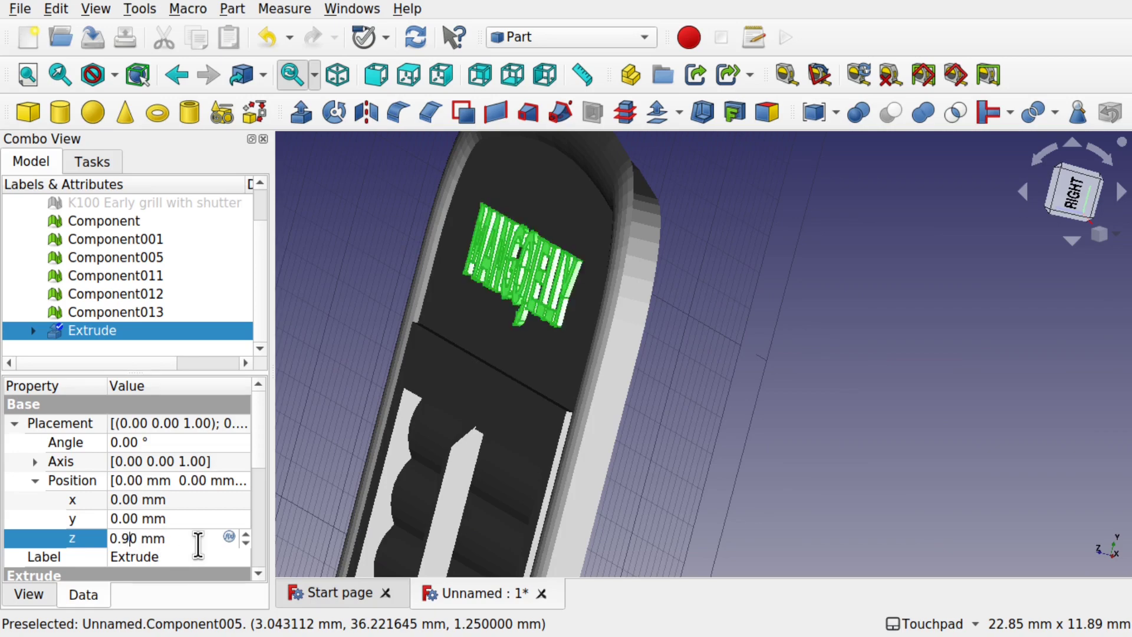
alt+drag(586, 475, 803, 321)
scroll(642, 480, down, 3)
key(Return)
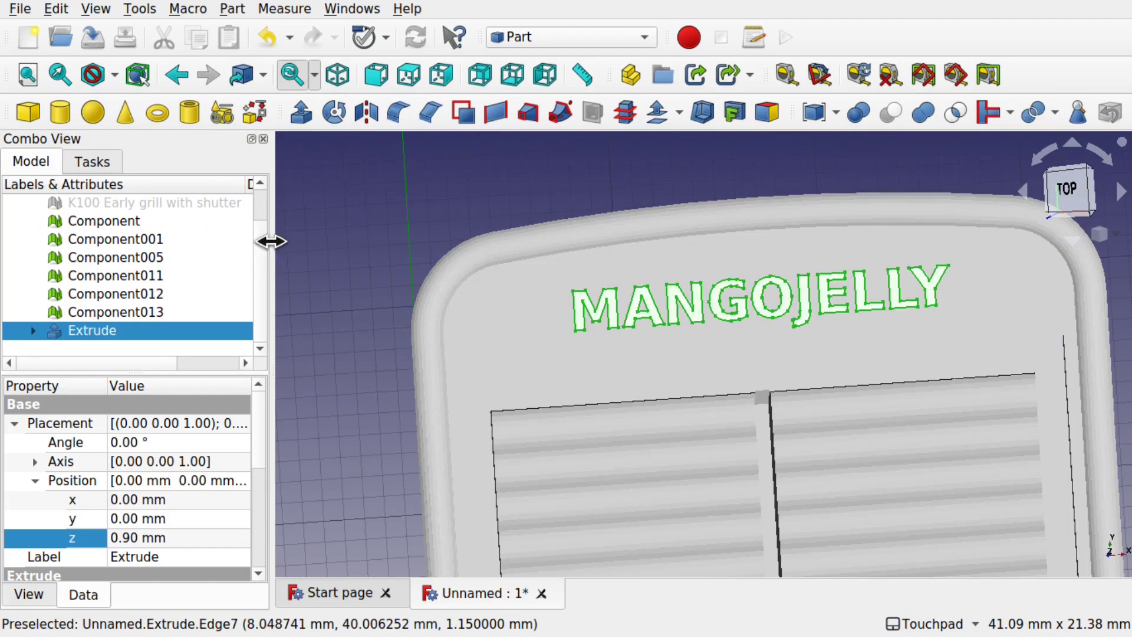
Switch to Mesh Design and mesh the Extrude with Netgen at Moderate fineness
click(512, 37)
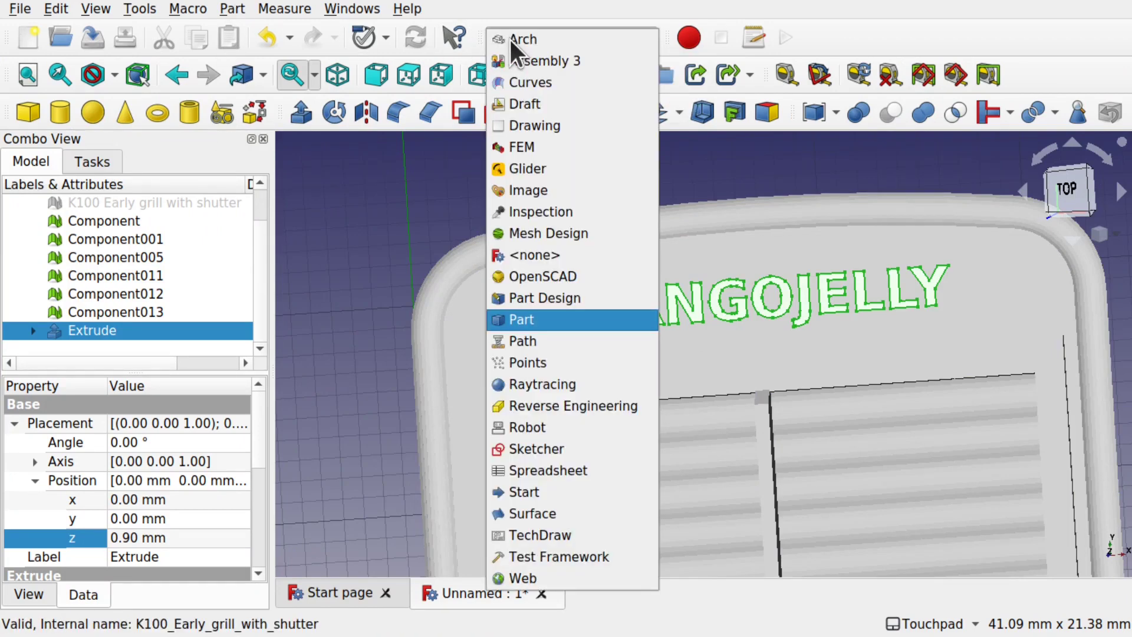
click(565, 232)
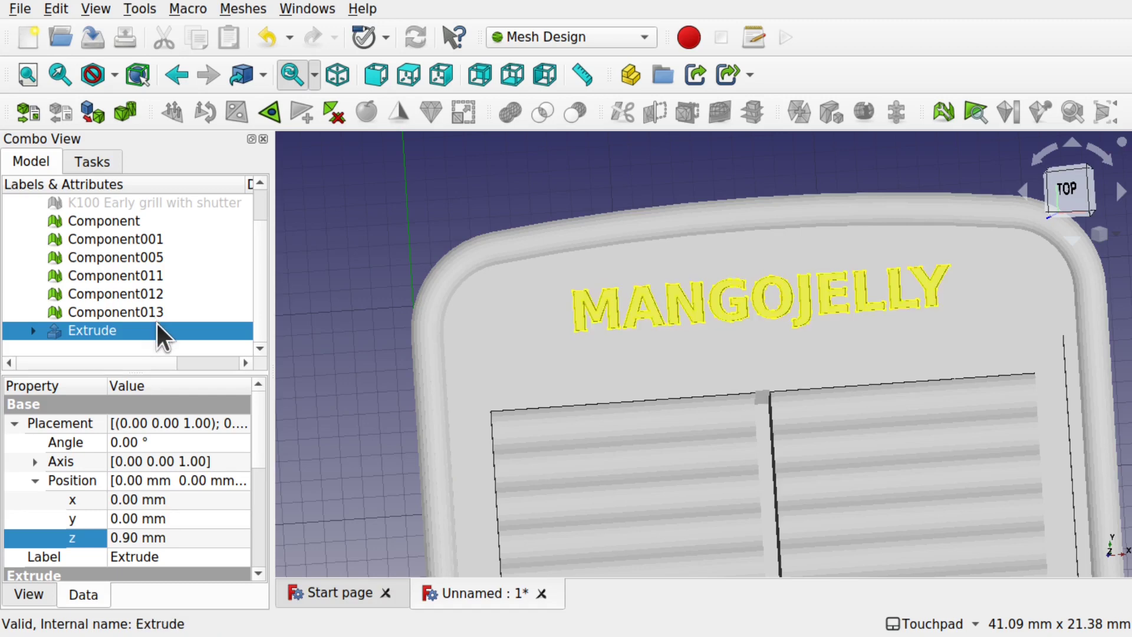
click(92, 115)
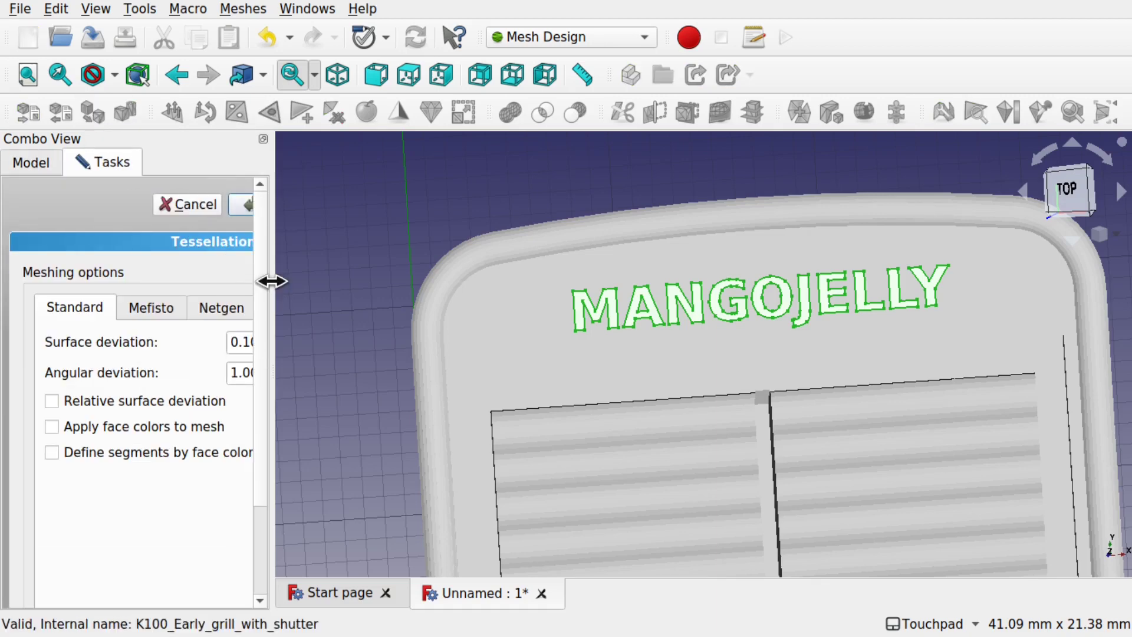
drag(270, 281, 406, 286)
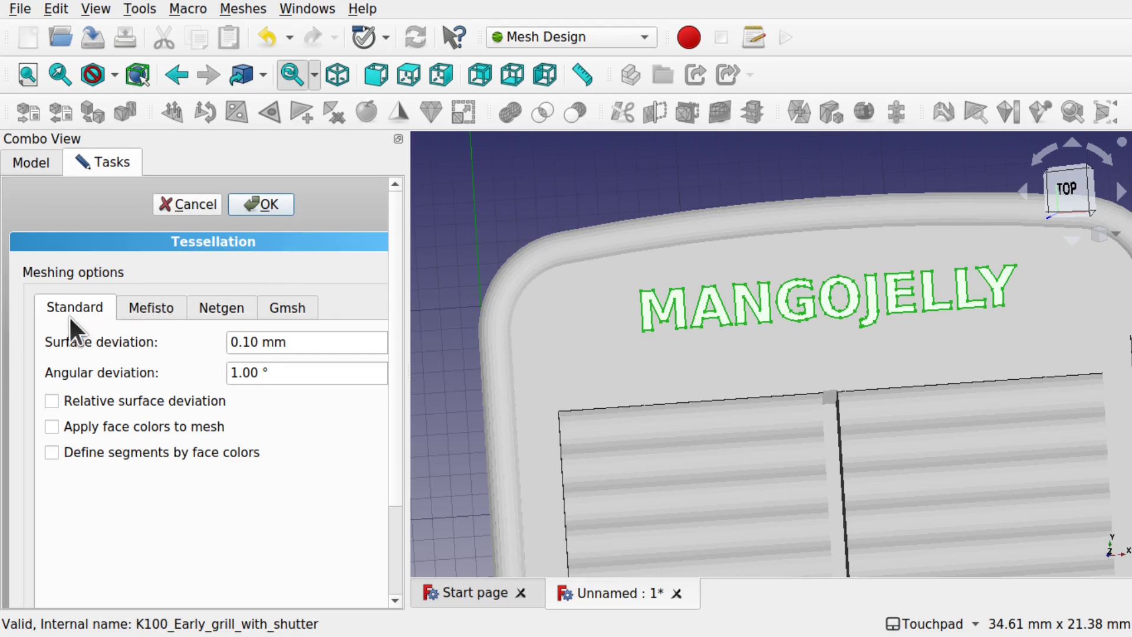
click(151, 310)
click(217, 311)
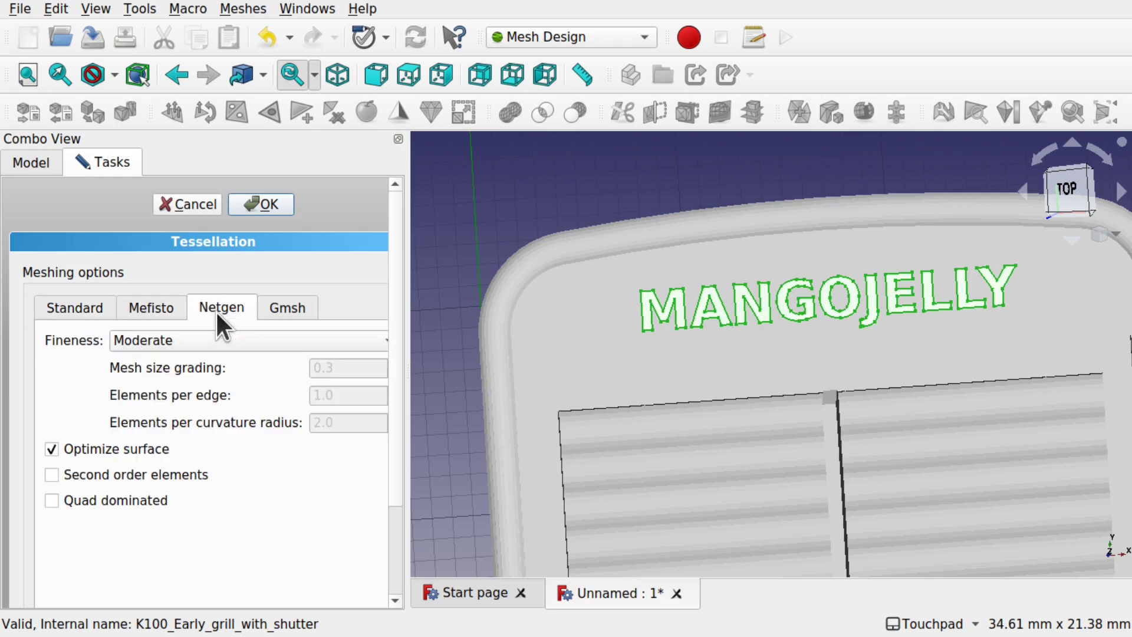
click(211, 345)
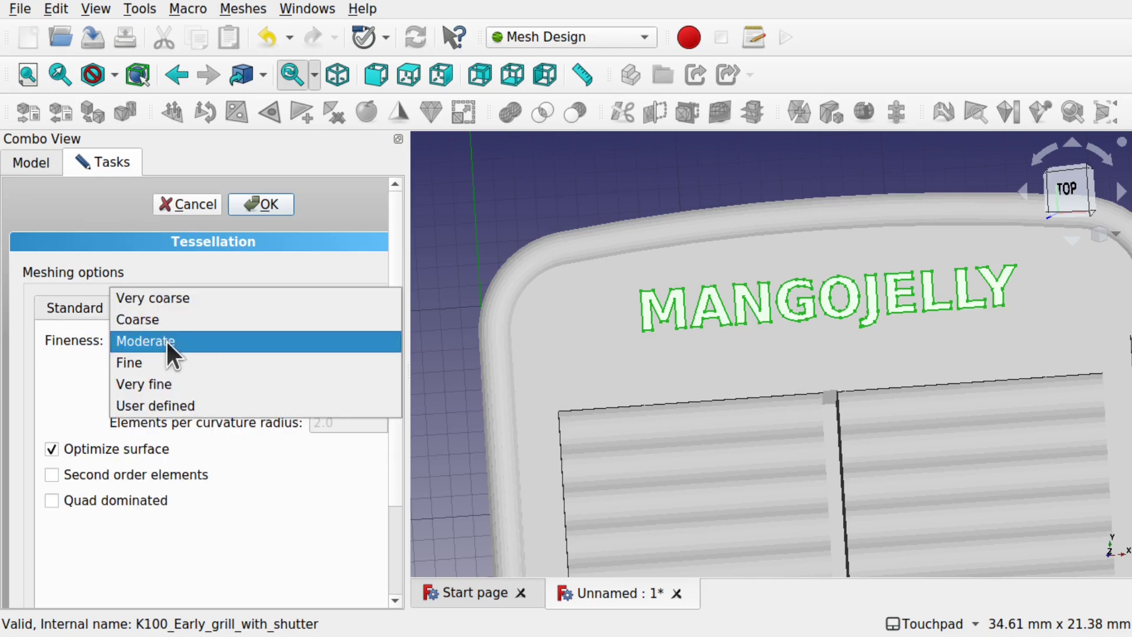
click(150, 341)
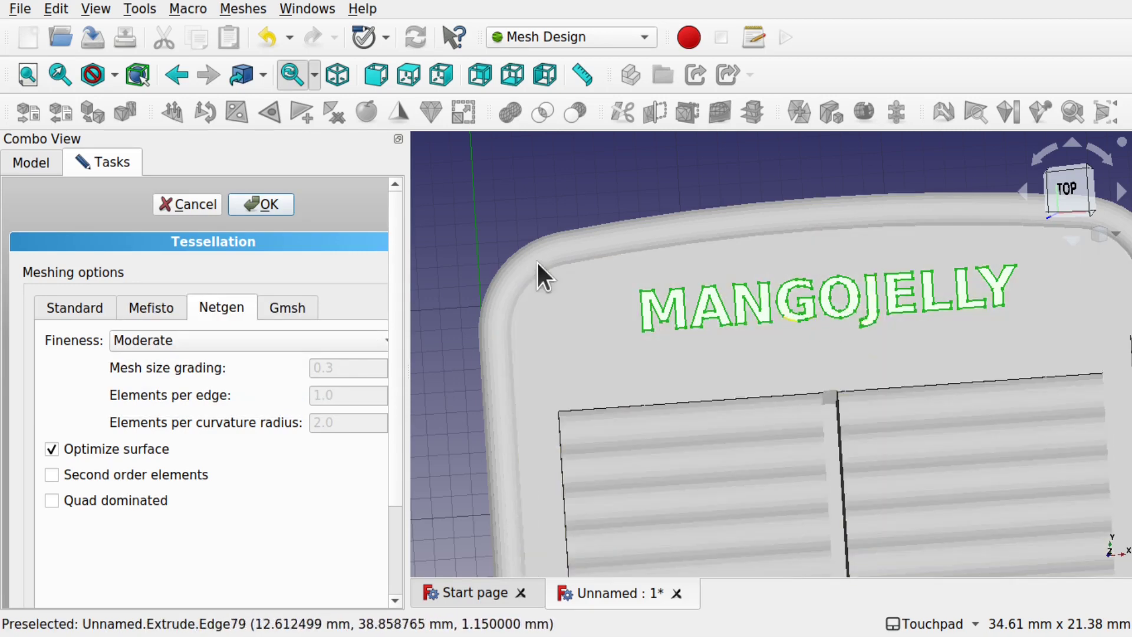
click(261, 204)
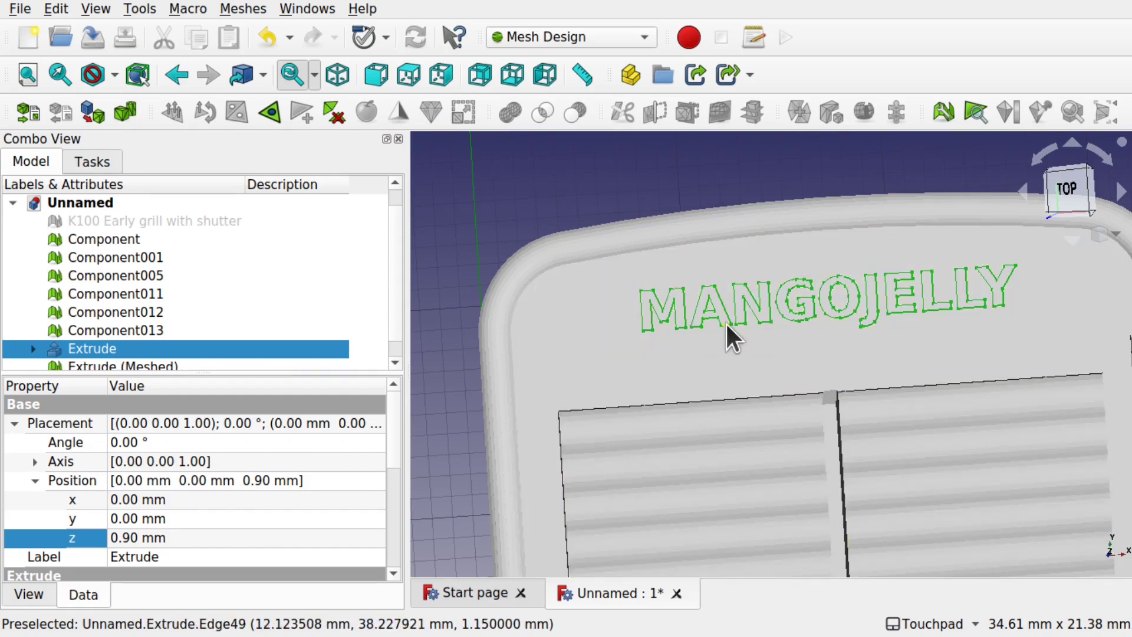
alt+drag(729, 336, 738, 294)
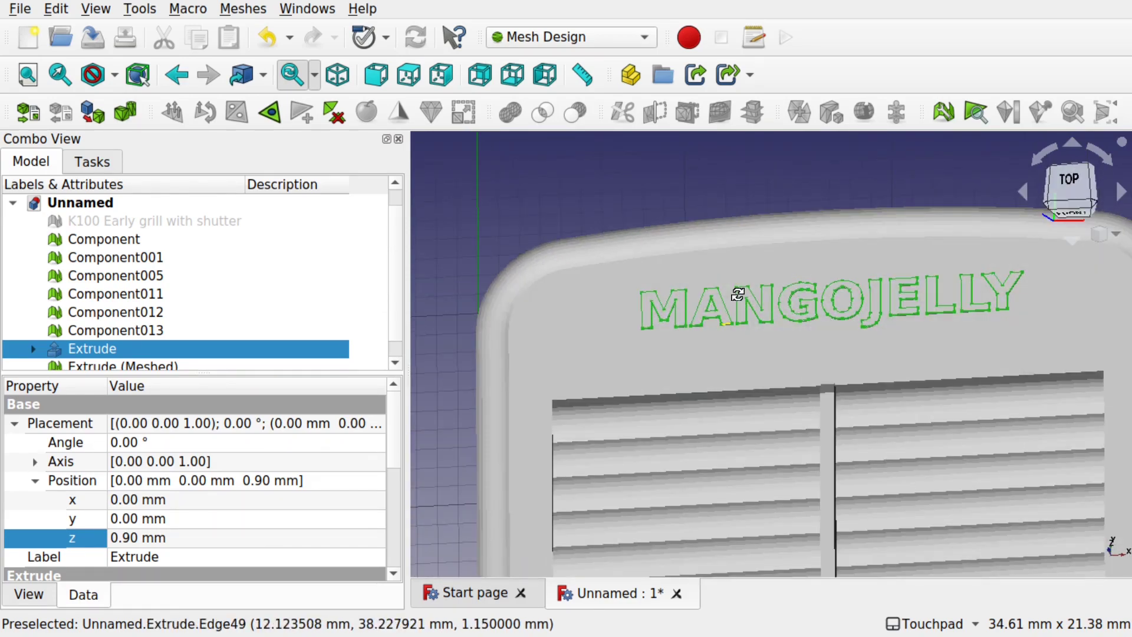
alt+drag(737, 294, 910, 381)
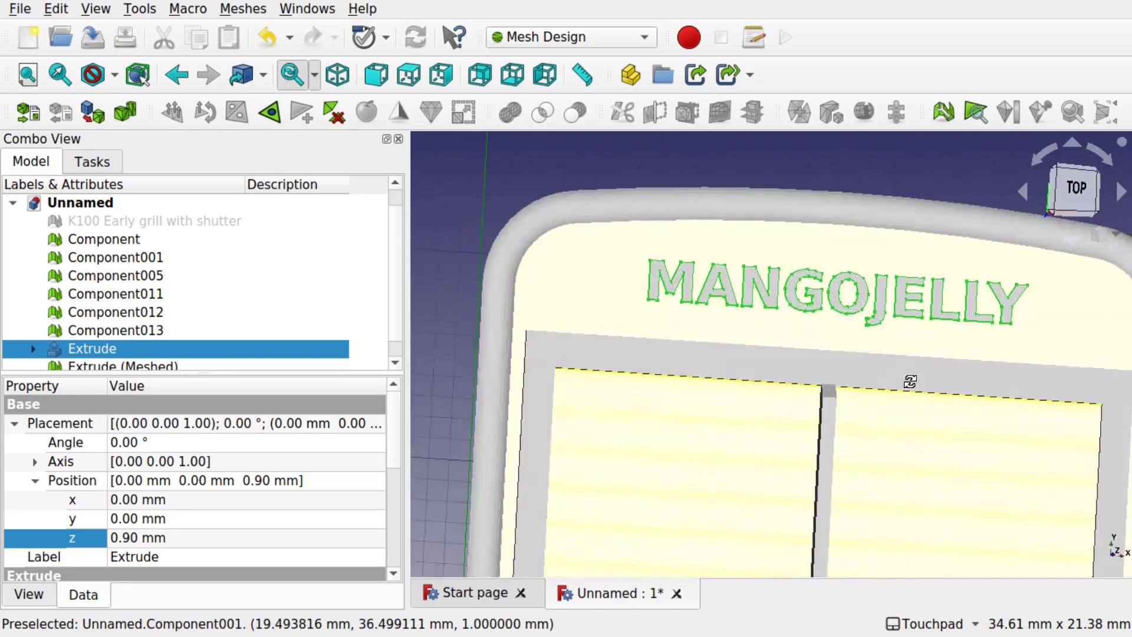
Hide the original Extrude text solid
click(443, 318)
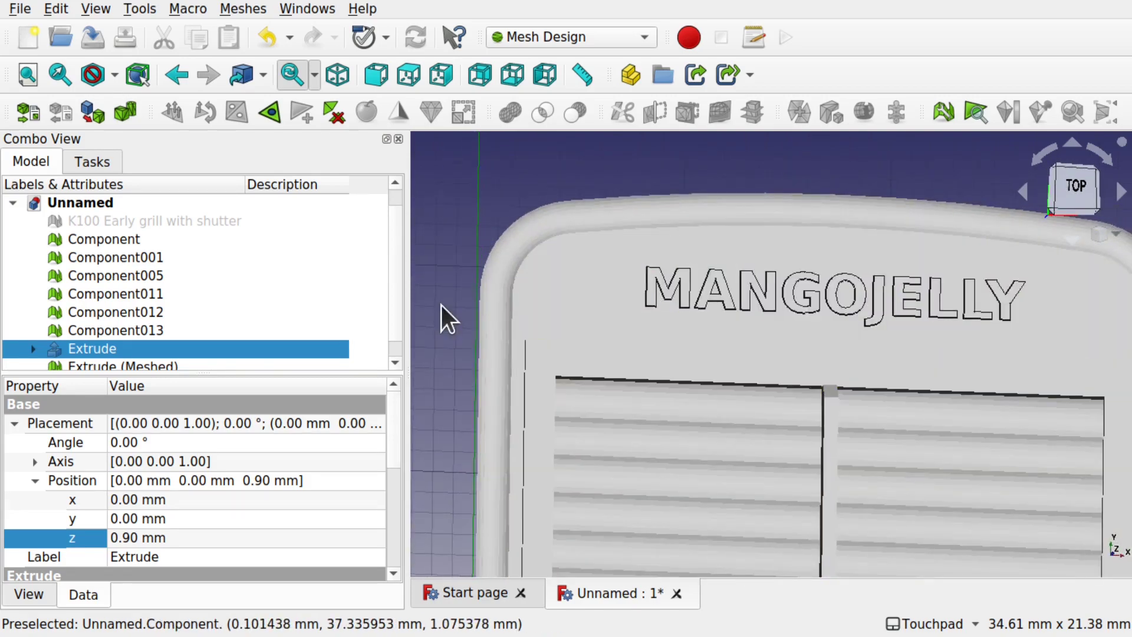
click(89, 350)
key(space)
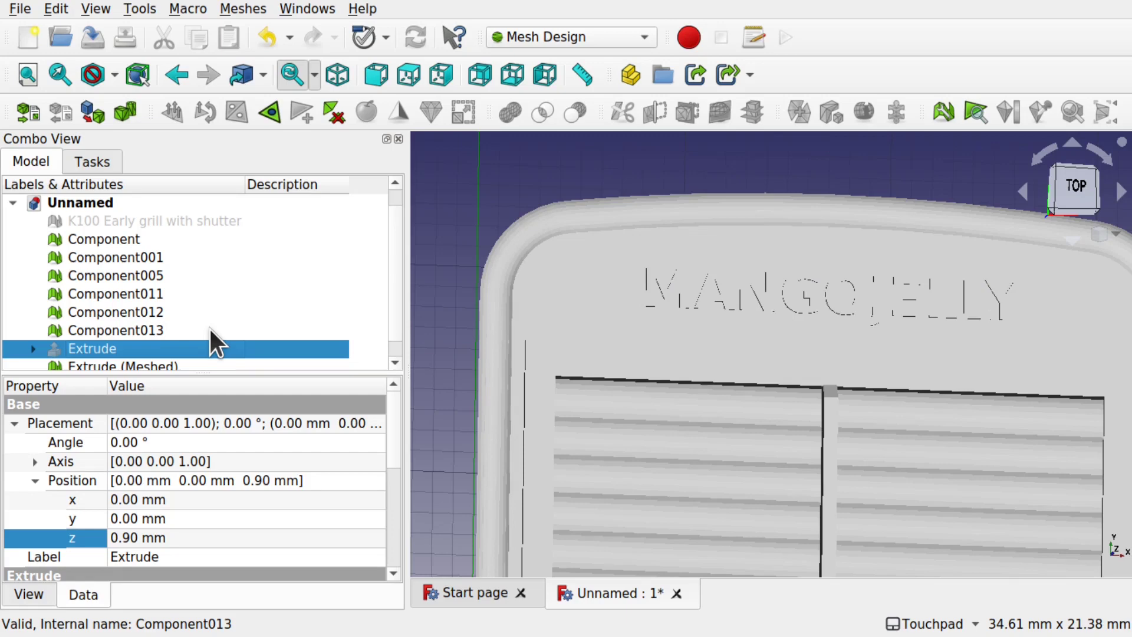
Merge Extrude (Meshed) with Component, Component001, 005, 011, 012 and 013 into Mesh001
scroll(391, 346, down, 1)
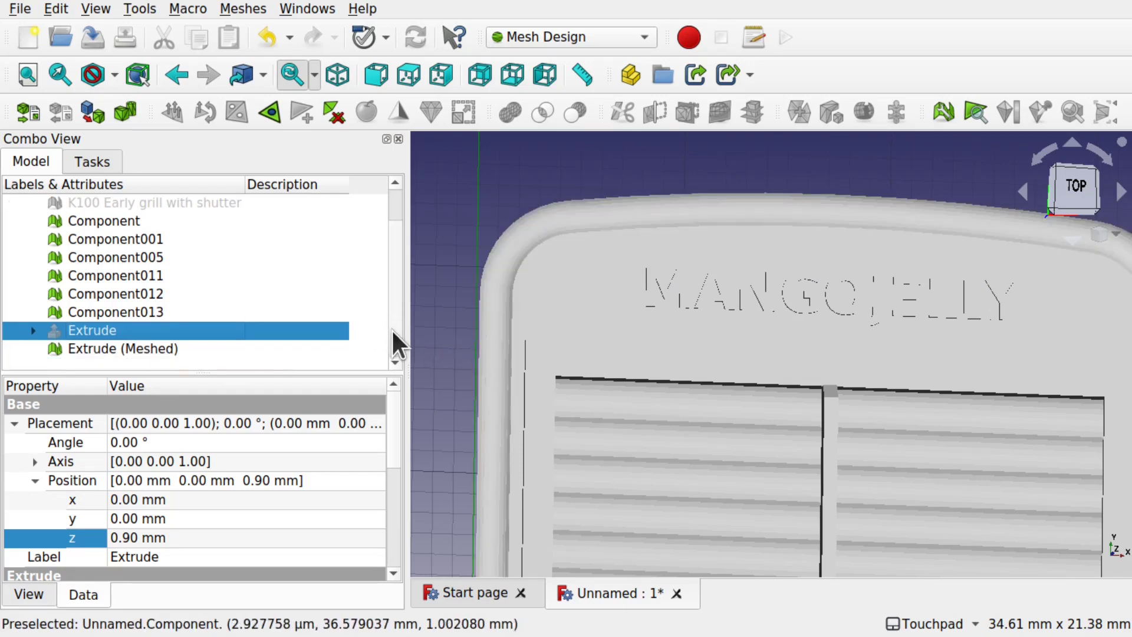
click(161, 347)
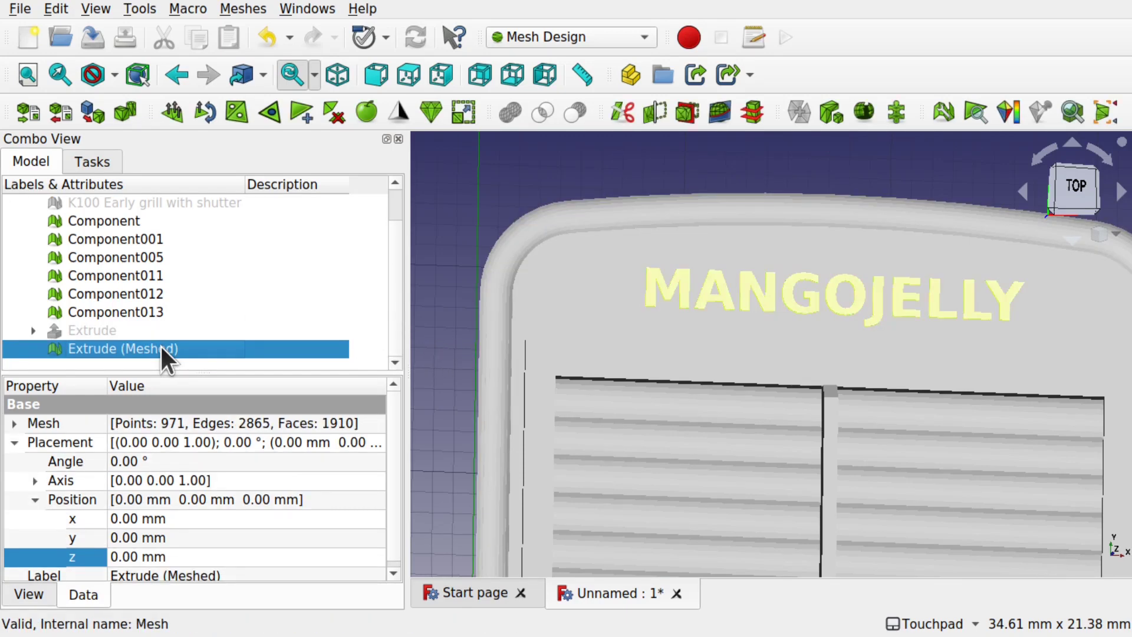
ctrl+click(138, 306)
ctrl+click(151, 293)
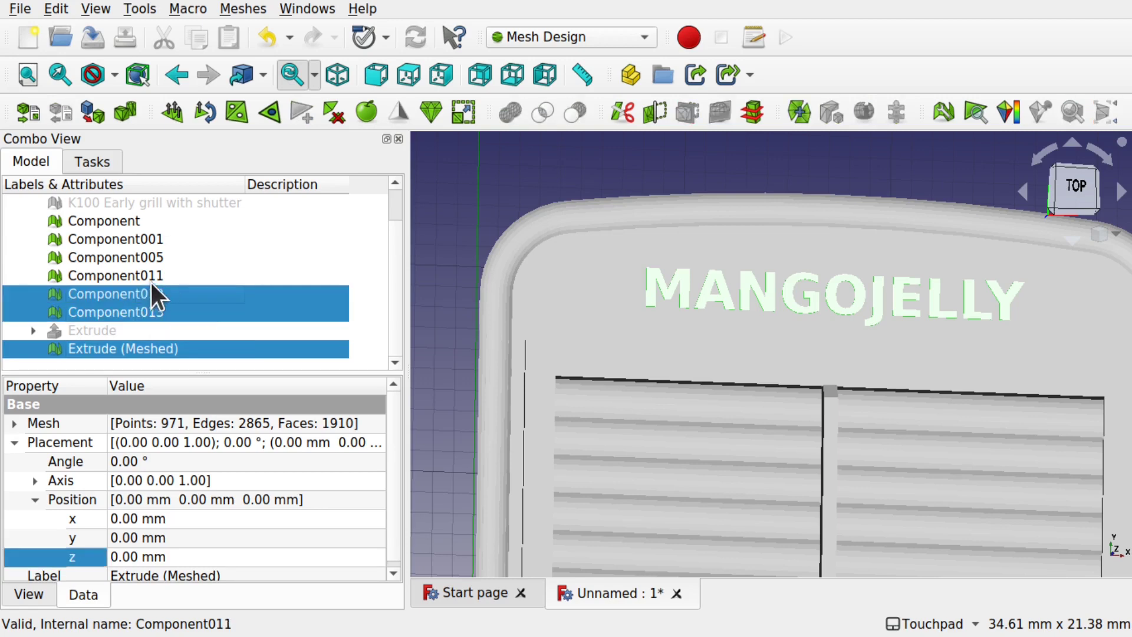
ctrl+click(149, 278)
ctrl+click(134, 258)
ctrl+click(121, 242)
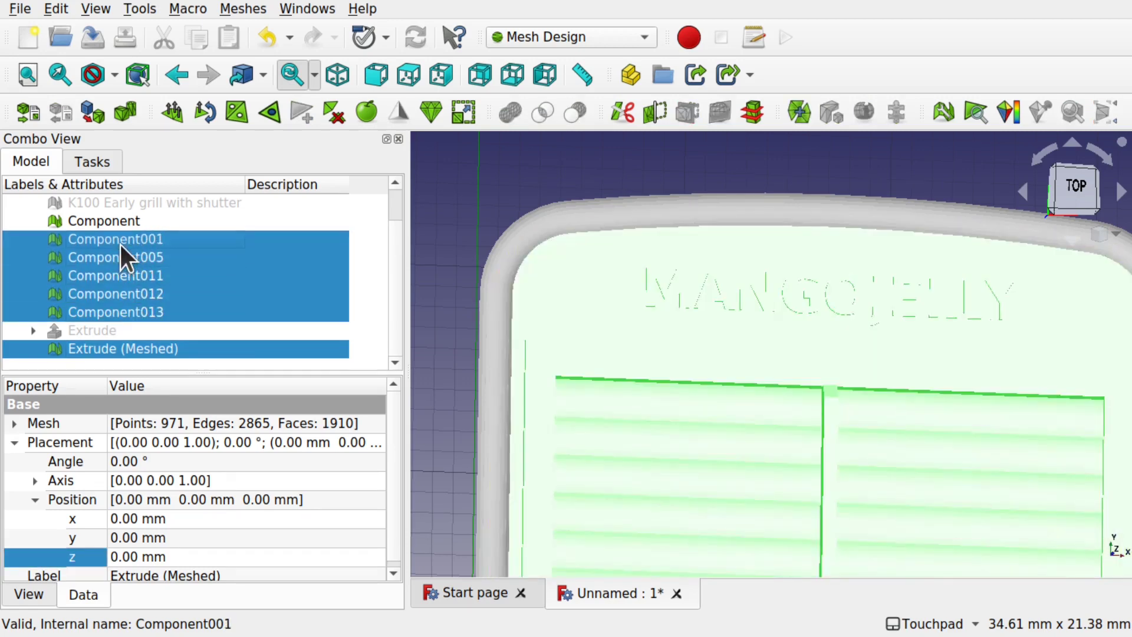
ctrl+click(99, 226)
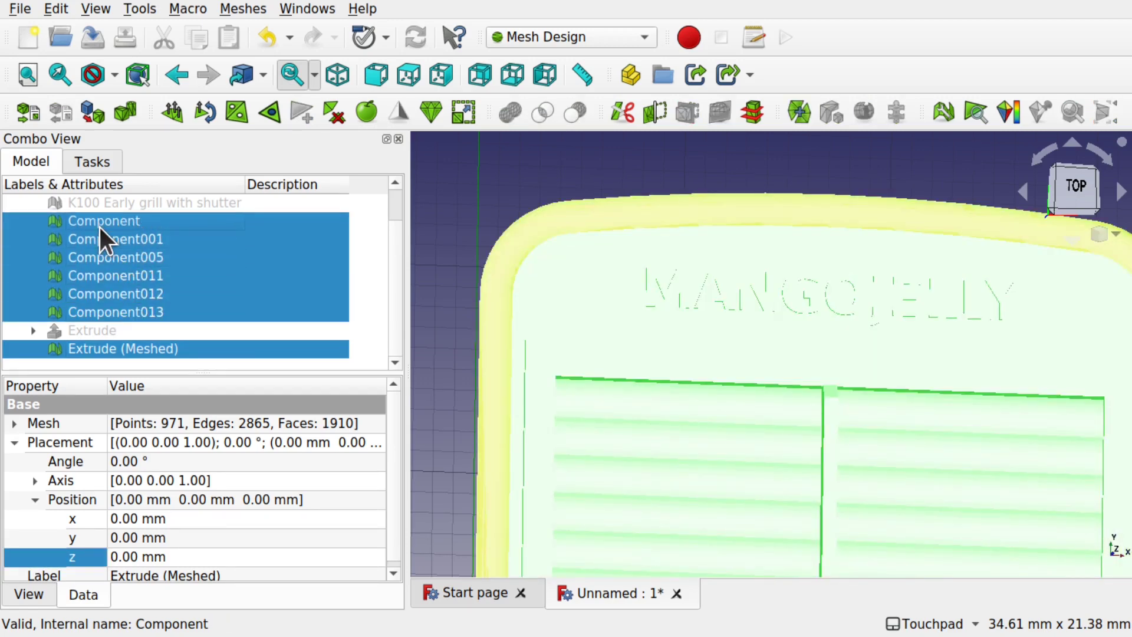
click(250, 8)
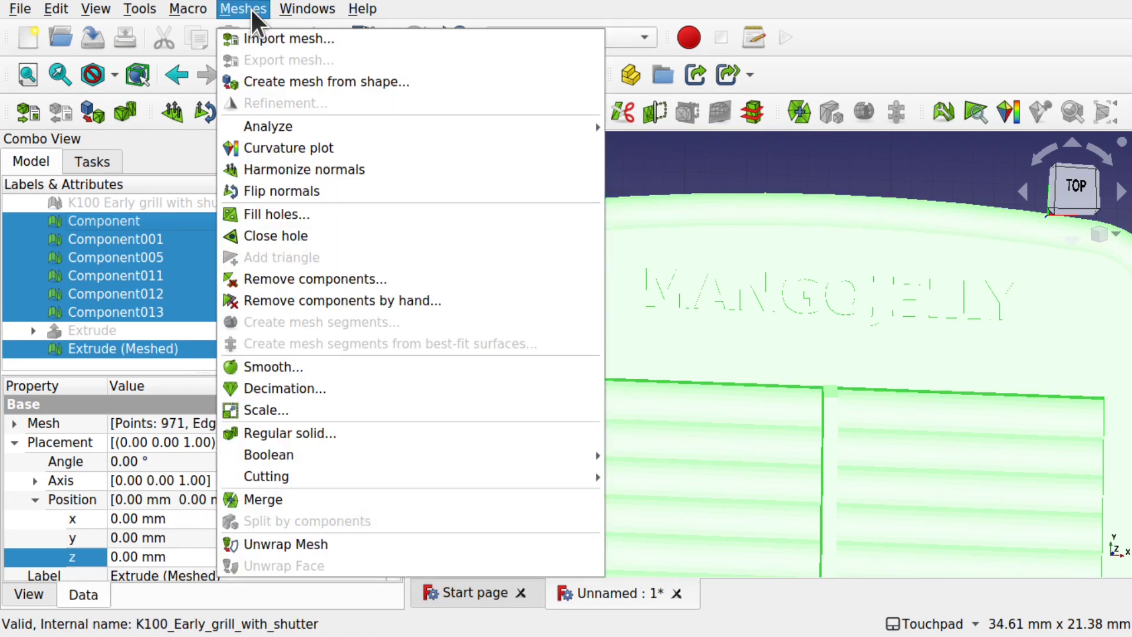
click(297, 497)
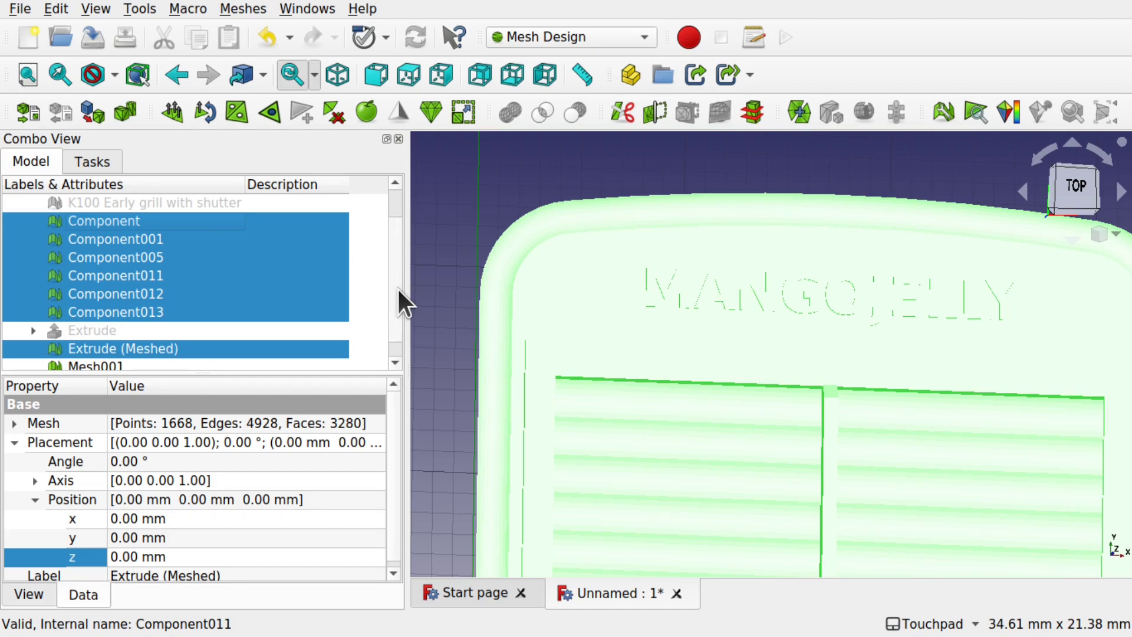
Hide the separate source meshes, leaving only Mesh001 visible
scroll(398, 289, down, 1)
key(space)
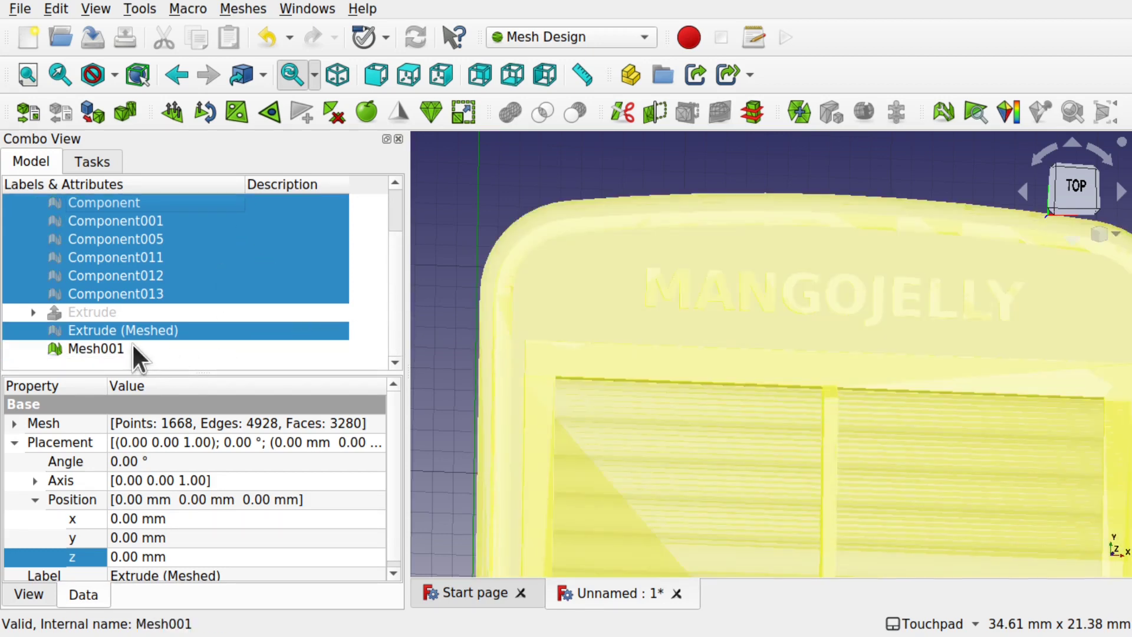
click(132, 345)
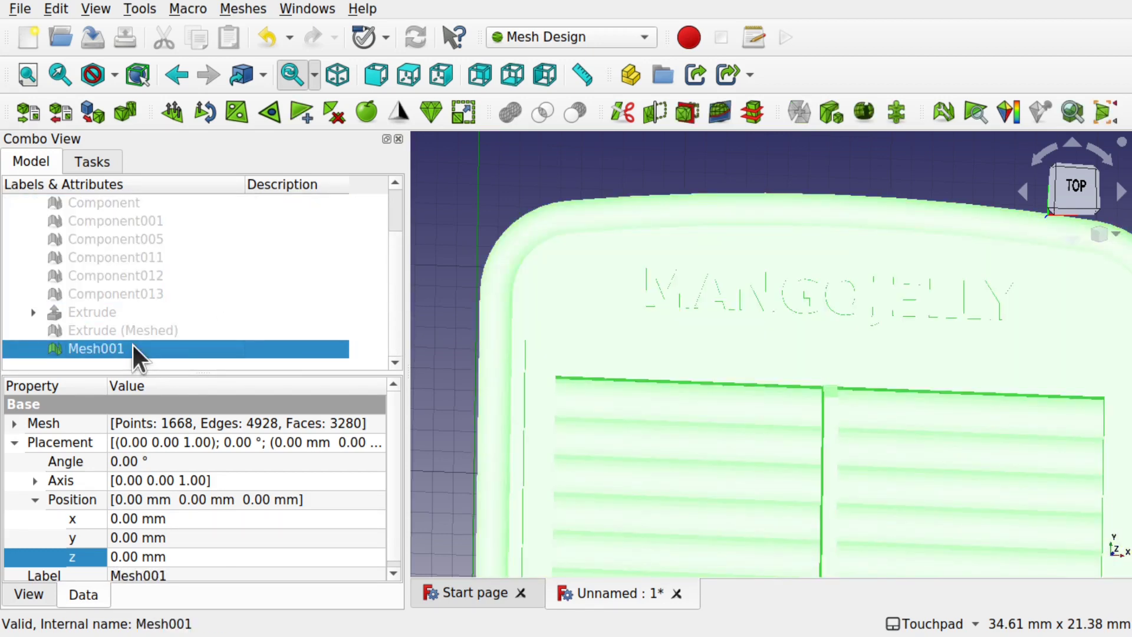
alt+drag(527, 362, 888, 312)
click(951, 327)
scroll(779, 321, up, 2)
alt+drag(780, 321, 469, 190)
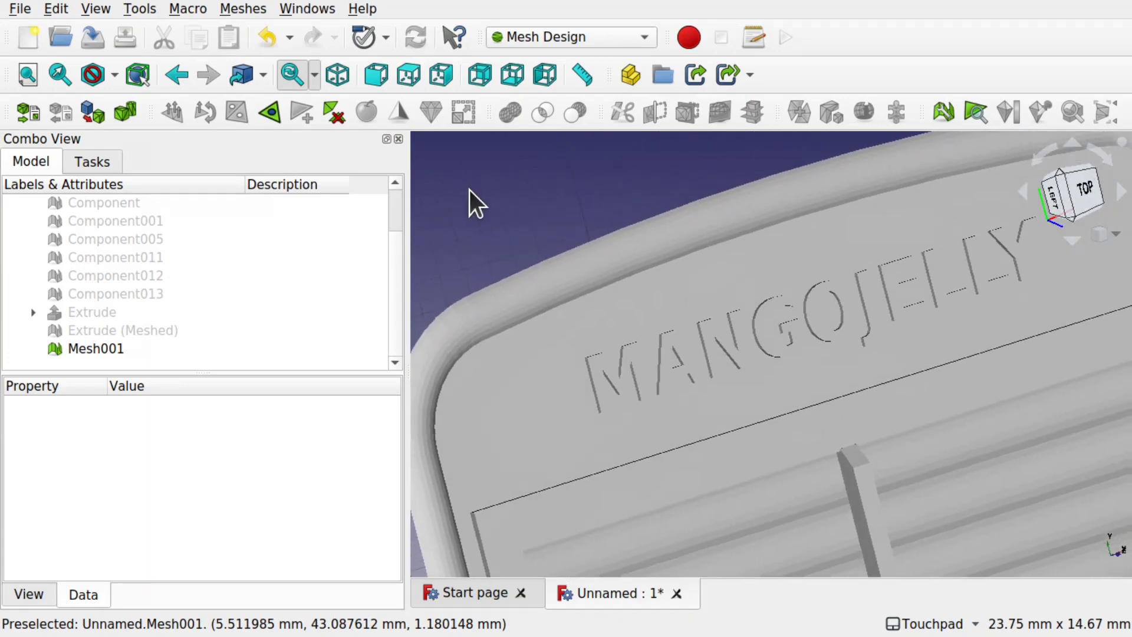
Set the draw style to Flat lines so the mesh triangles show
click(95, 8)
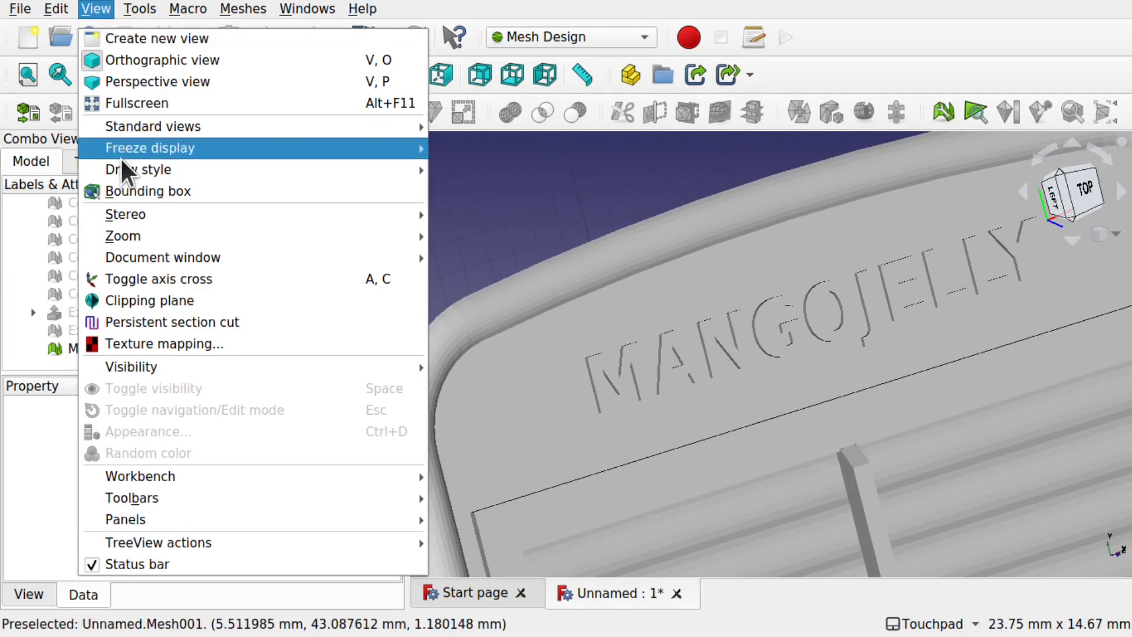
mouse_move(207, 258)
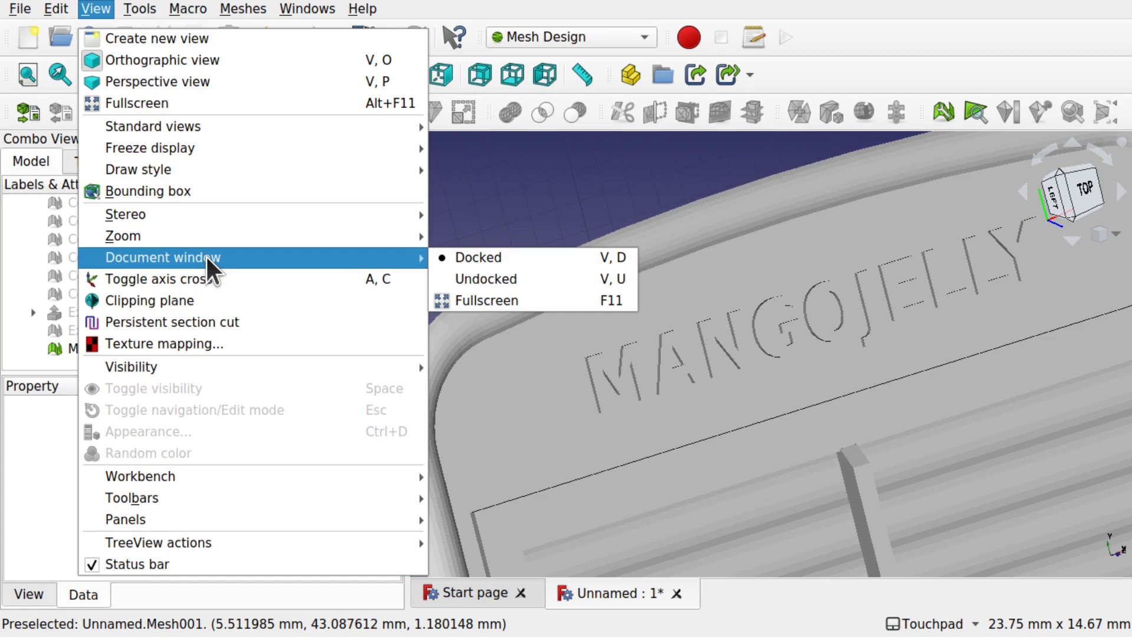
mouse_move(352, 172)
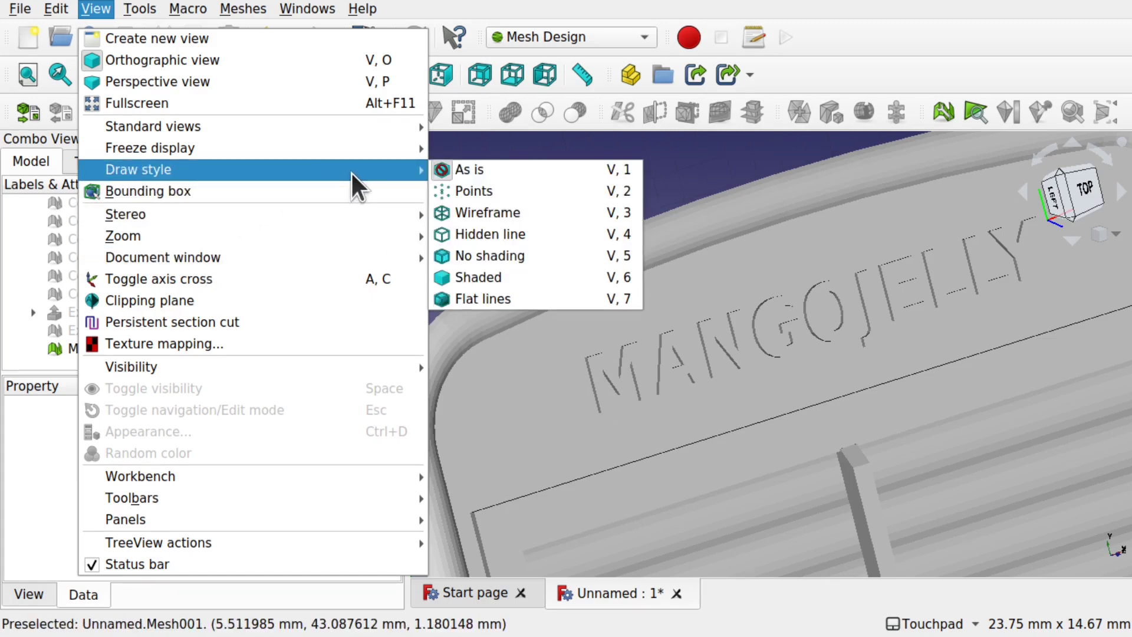
click(519, 299)
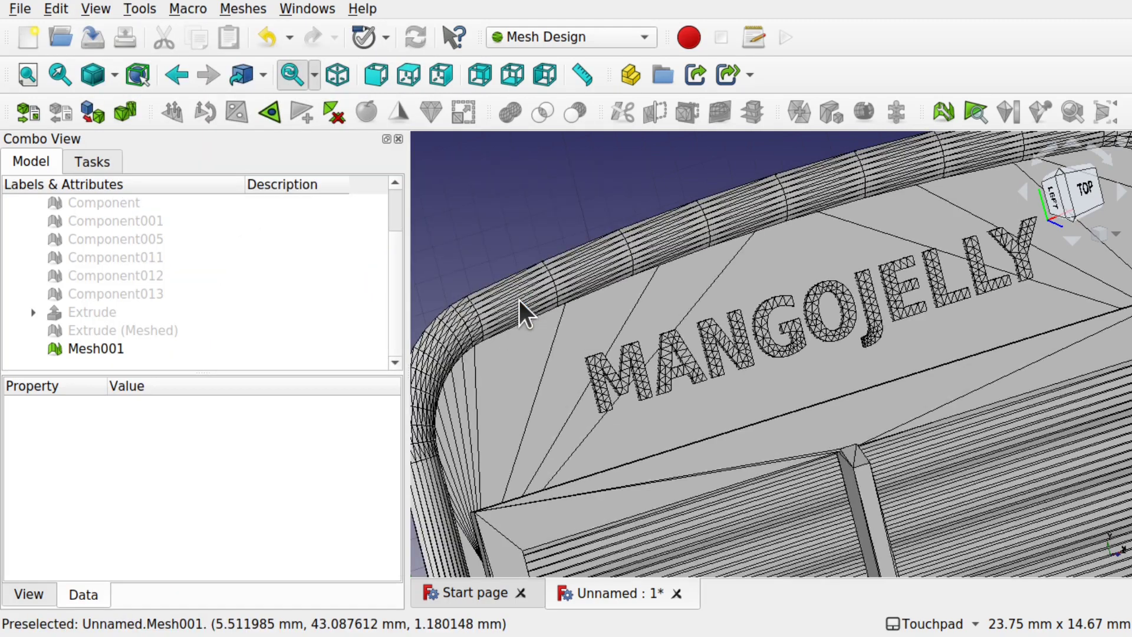
scroll(519, 299, down, 8)
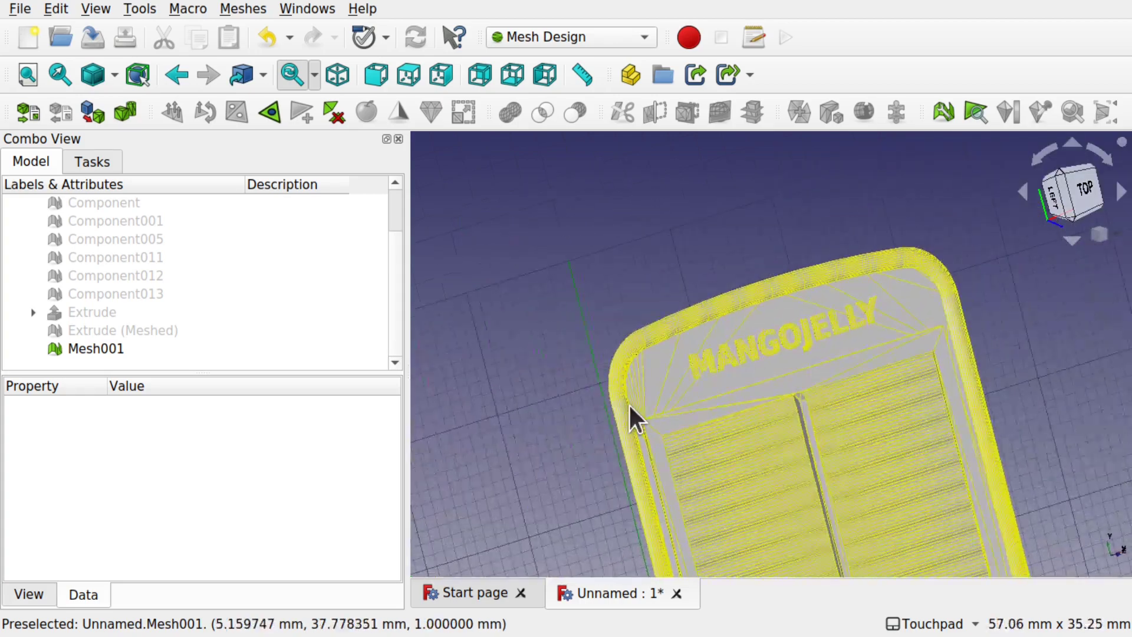
alt+drag(592, 447, 561, 446)
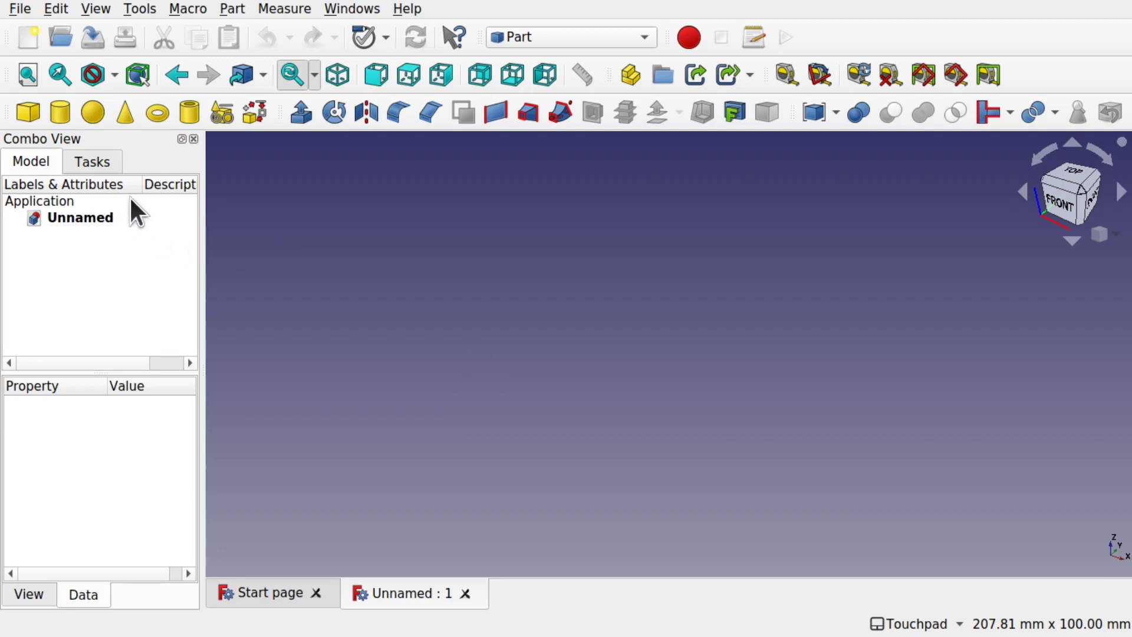
Create two default Part cubes, Cube and Cube001
click(28, 113)
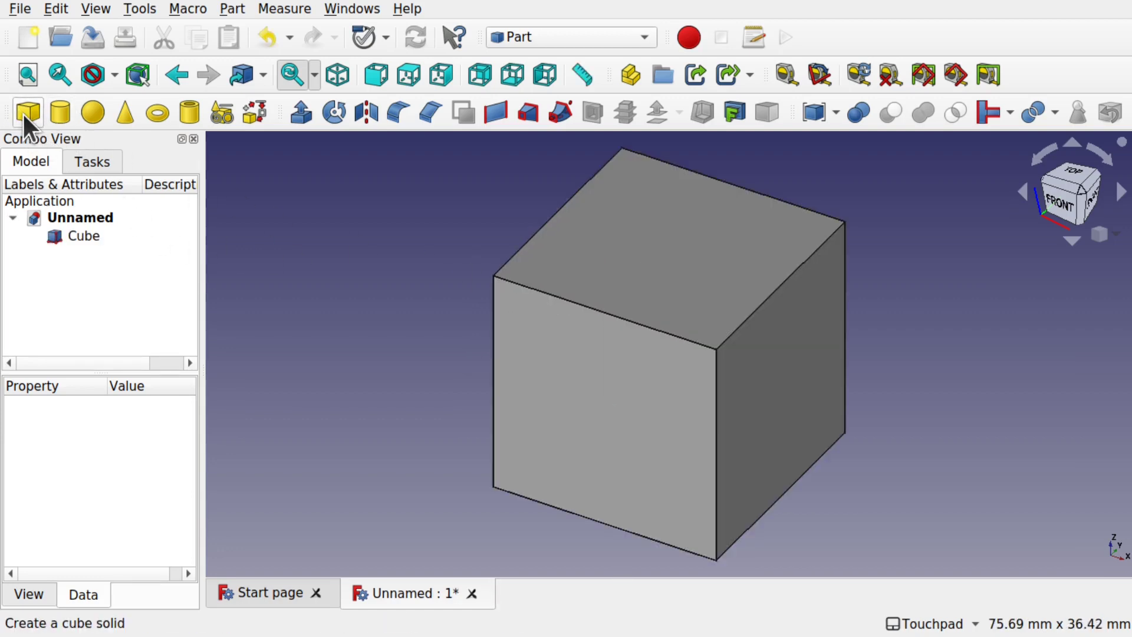
click(24, 116)
scroll(456, 301, down, 5)
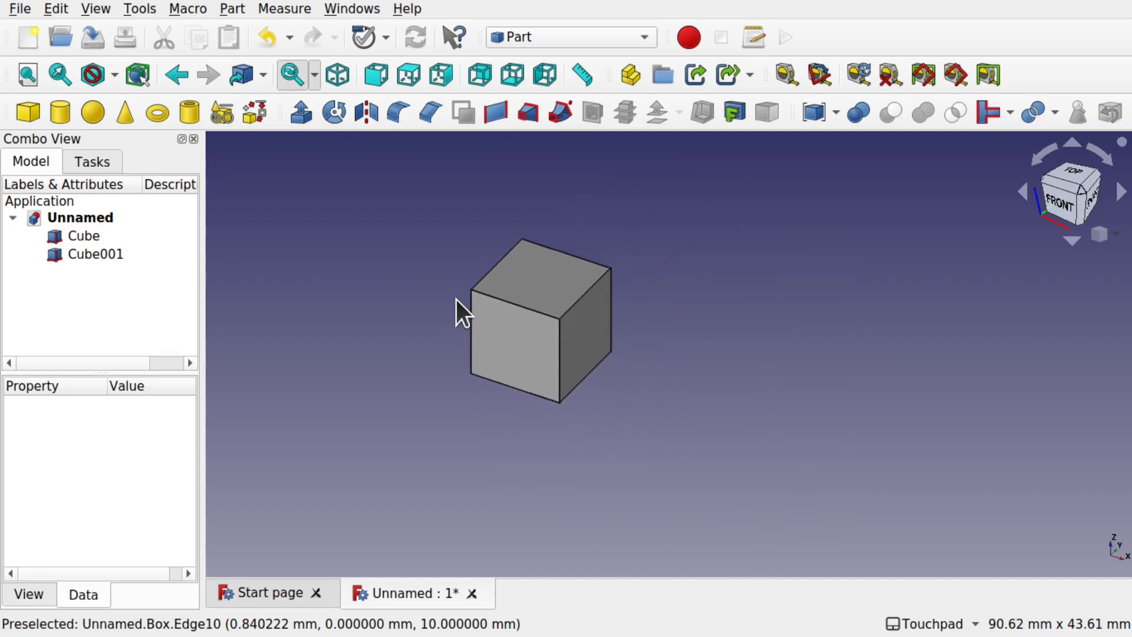
Move Cube001 9.20 mm along X beside Cube, then select both cubes
click(83, 254)
right_click(81, 251)
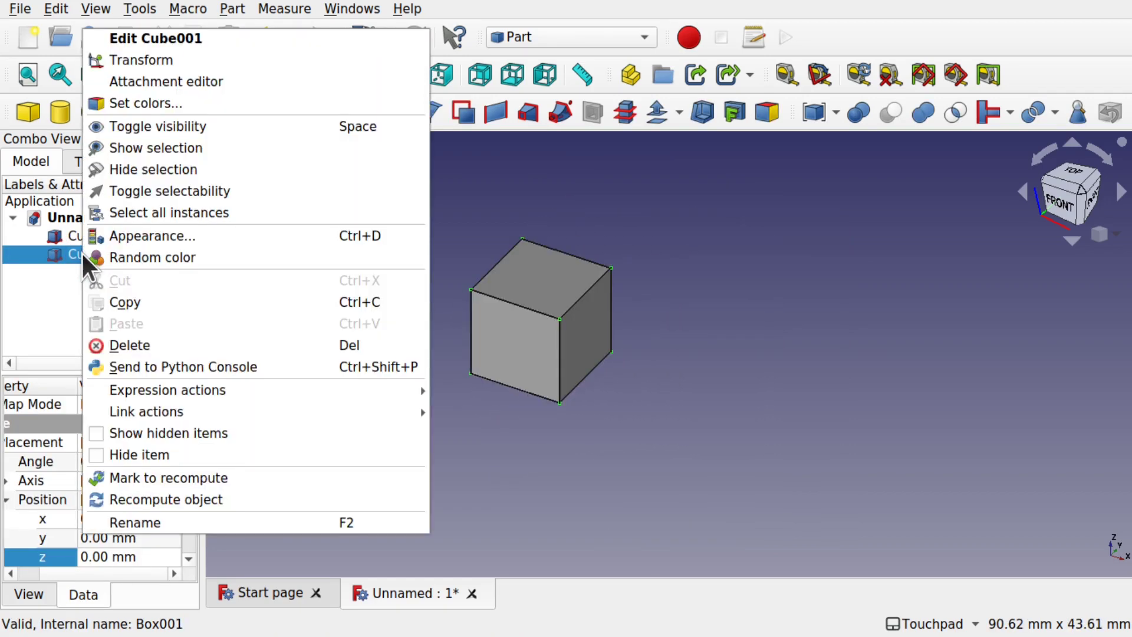
click(172, 57)
drag(575, 406, 647, 433)
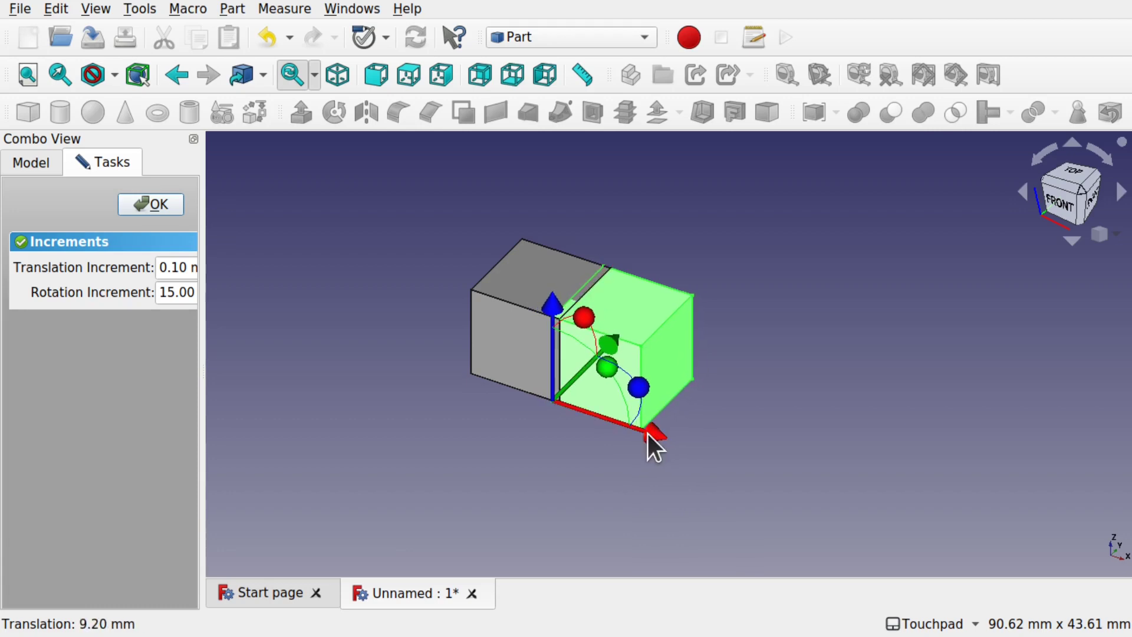
click(140, 202)
click(102, 235)
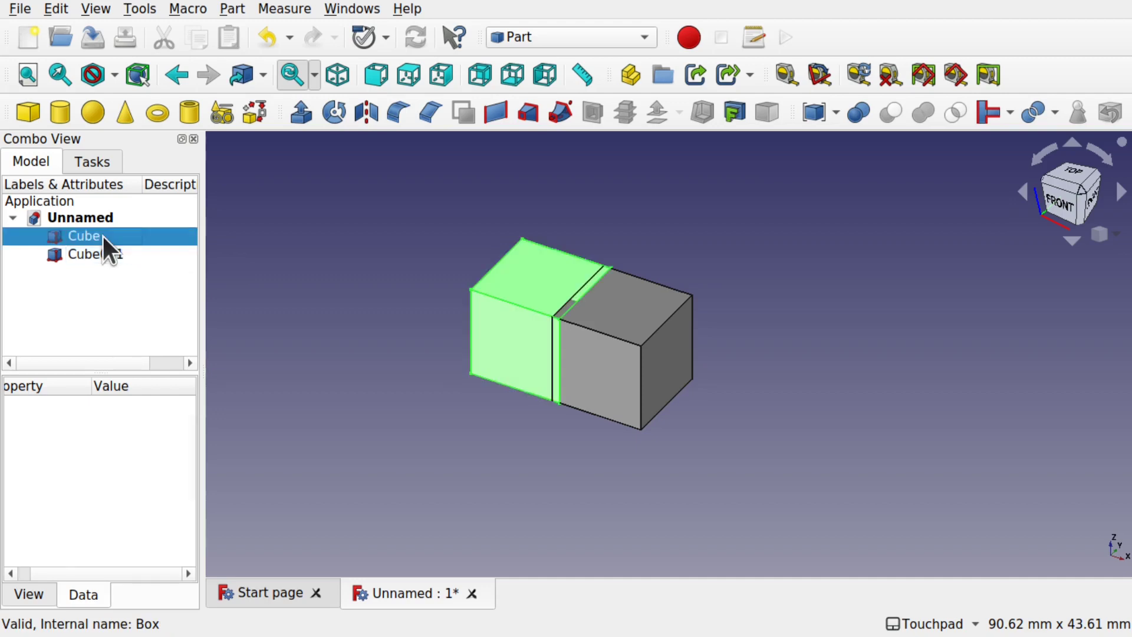
ctrl+click(119, 253)
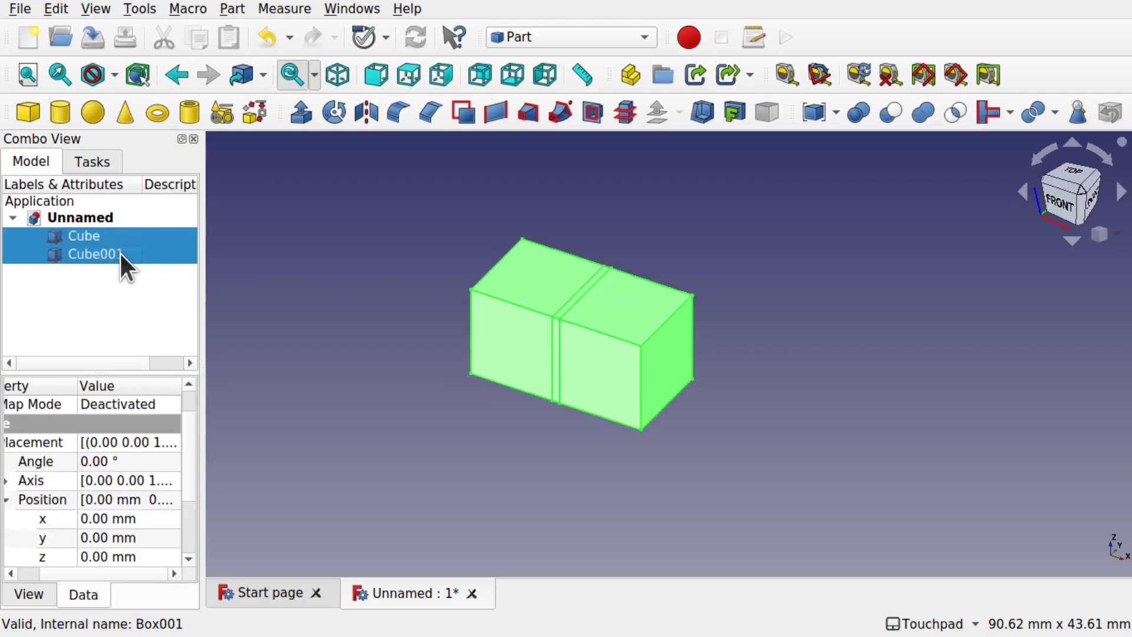
Export both cubes as the STL mesh 1.stl into the Downloads folder
click(17, 10)
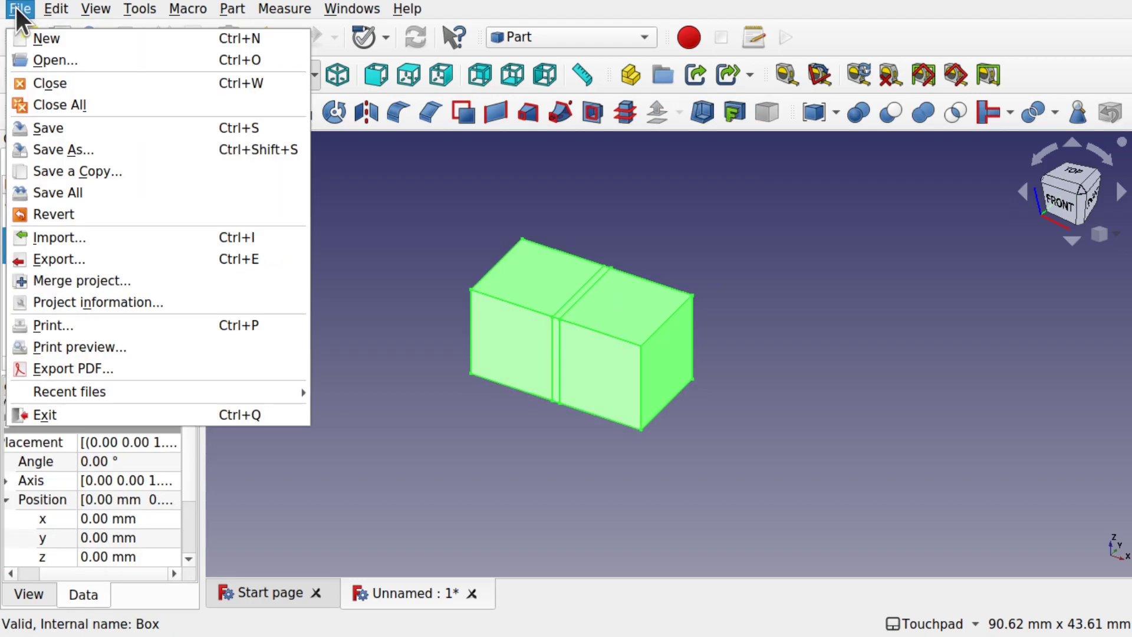
click(118, 259)
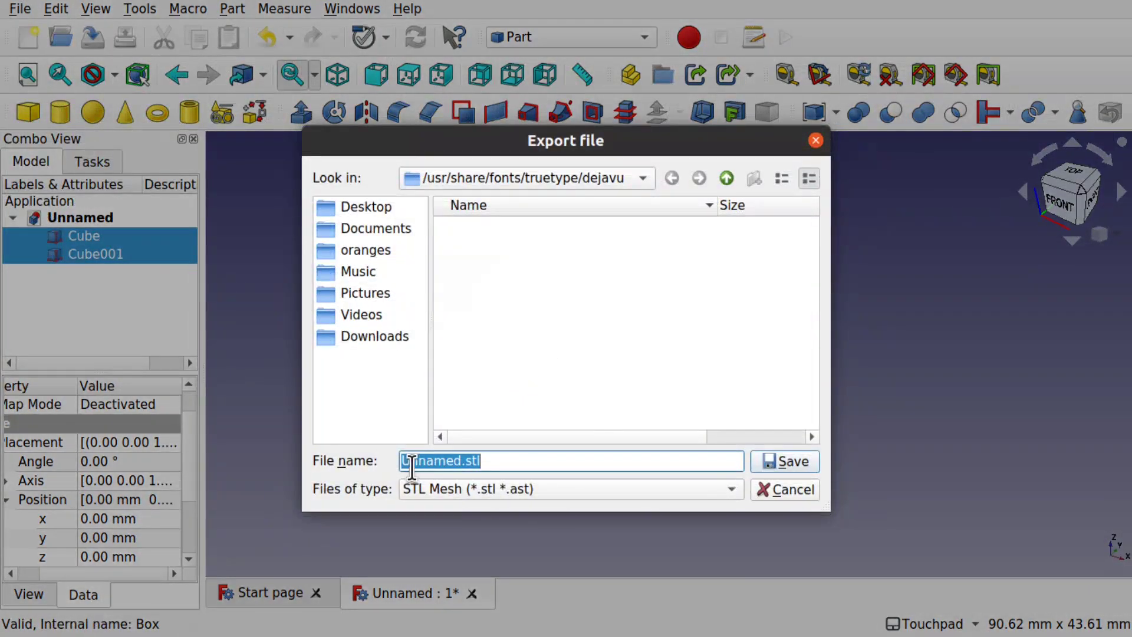
click(374, 333)
click(458, 460)
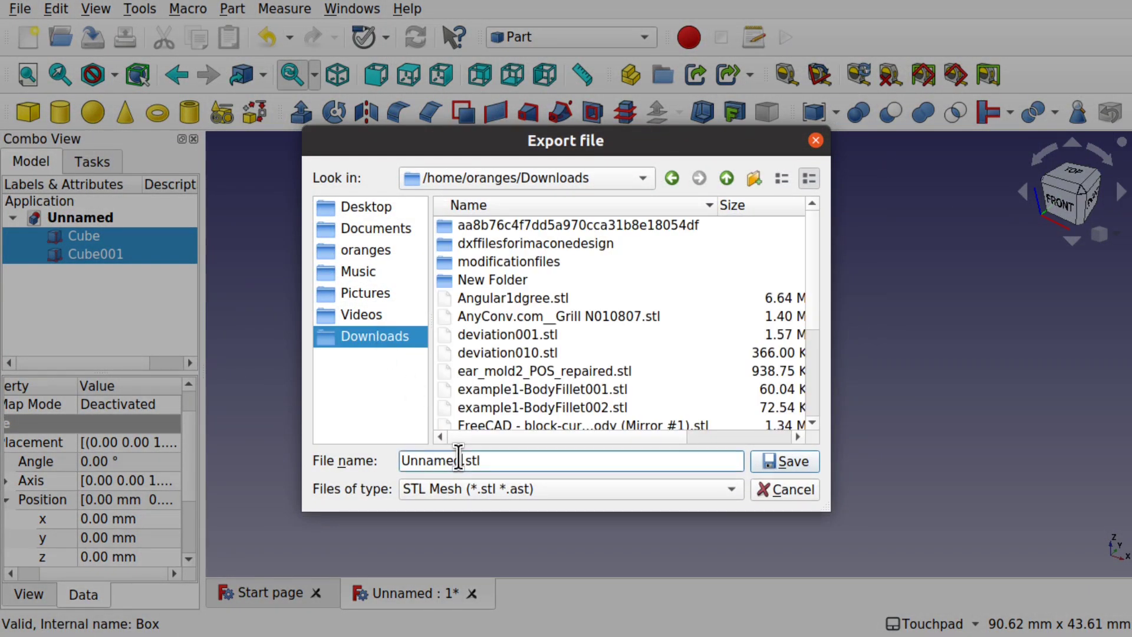
drag(458, 459, 345, 450)
text(1)
key(Return)
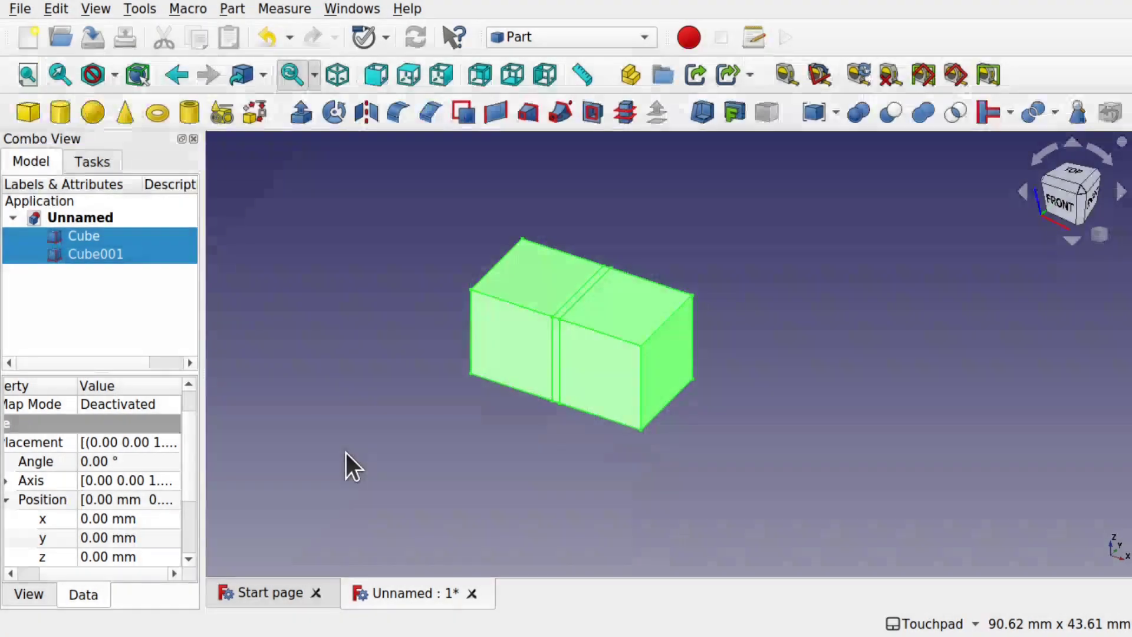
click(404, 346)
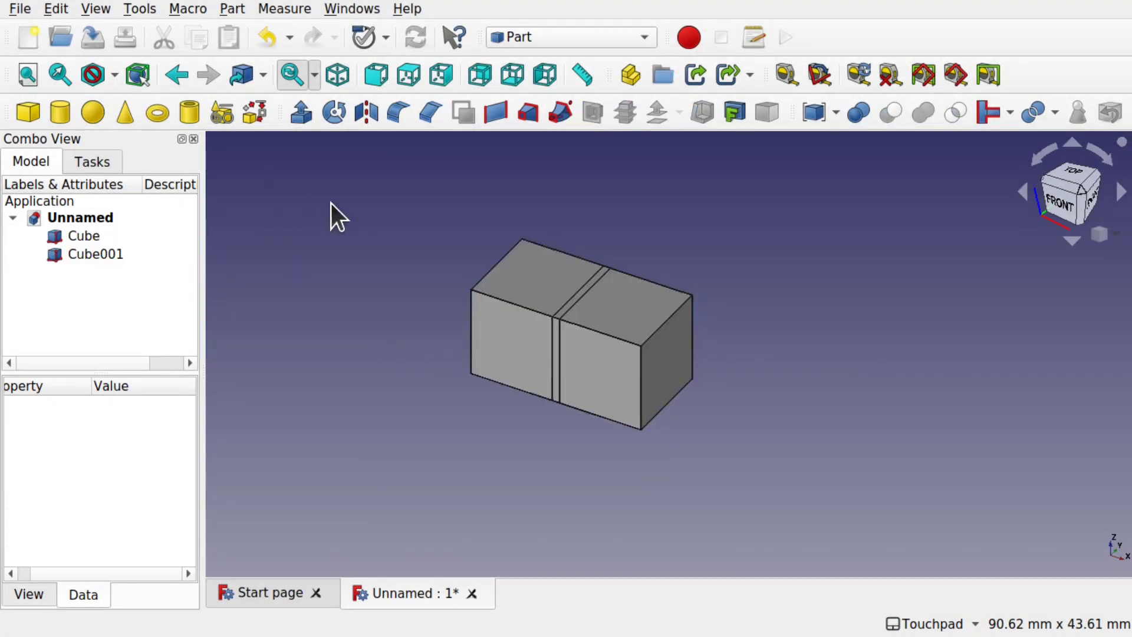
Import 1.stl from Downloads into the document as mesh 1
click(20, 10)
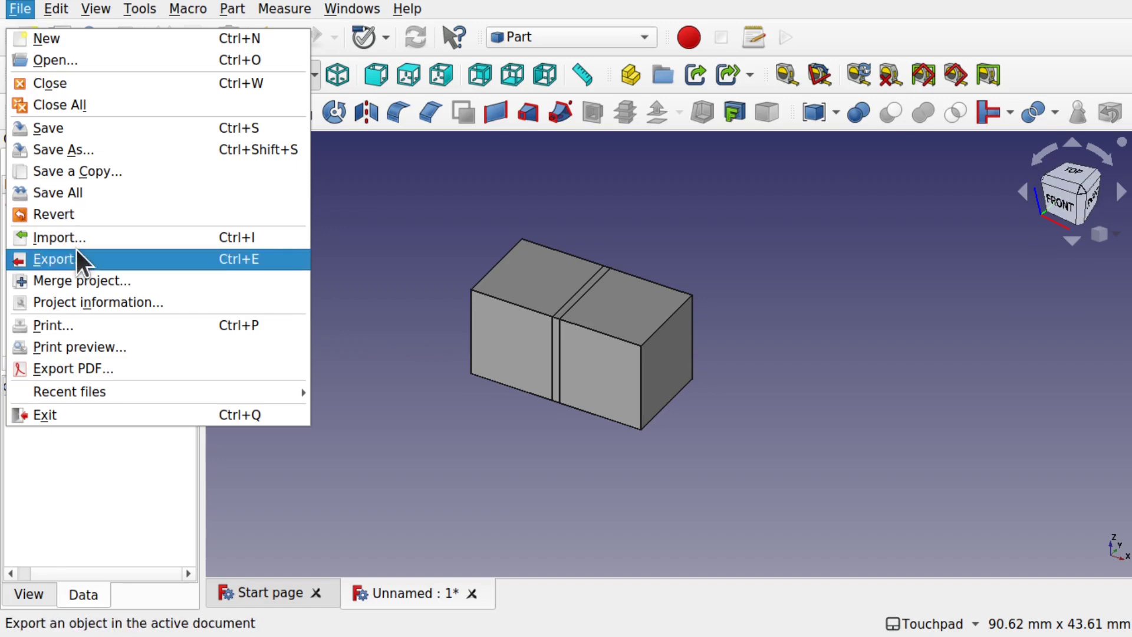
click(94, 237)
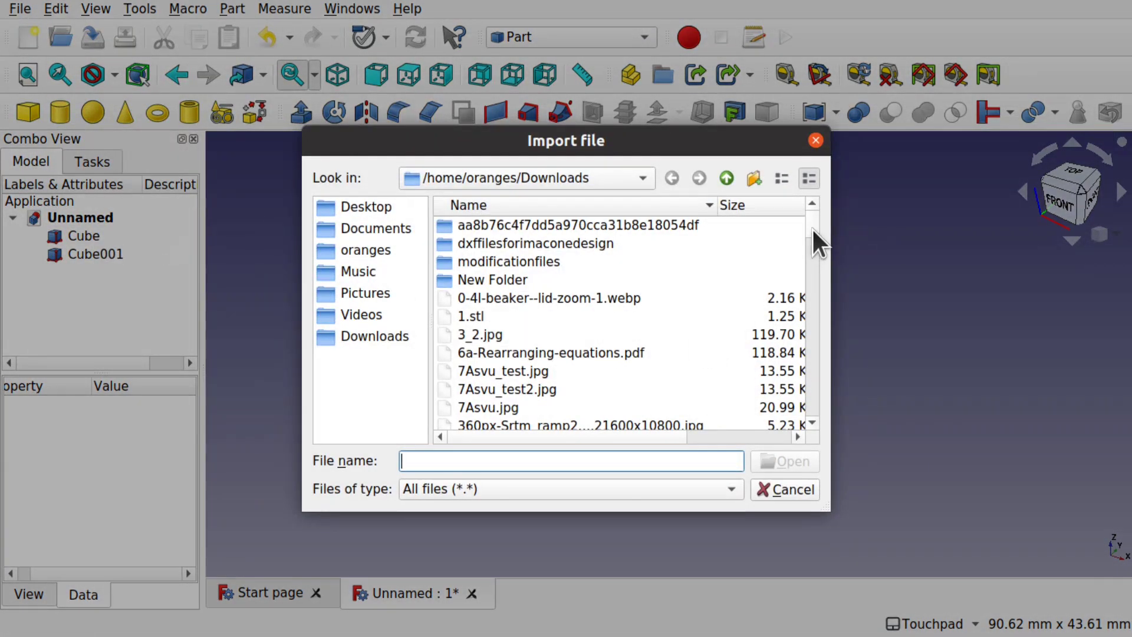
click(474, 316)
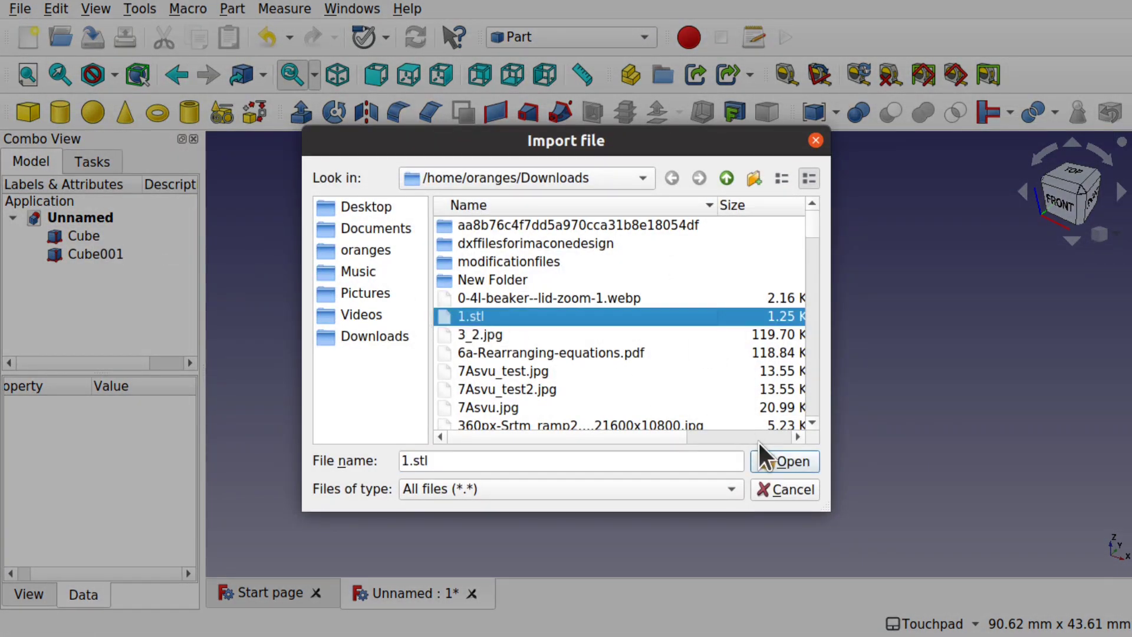
click(786, 462)
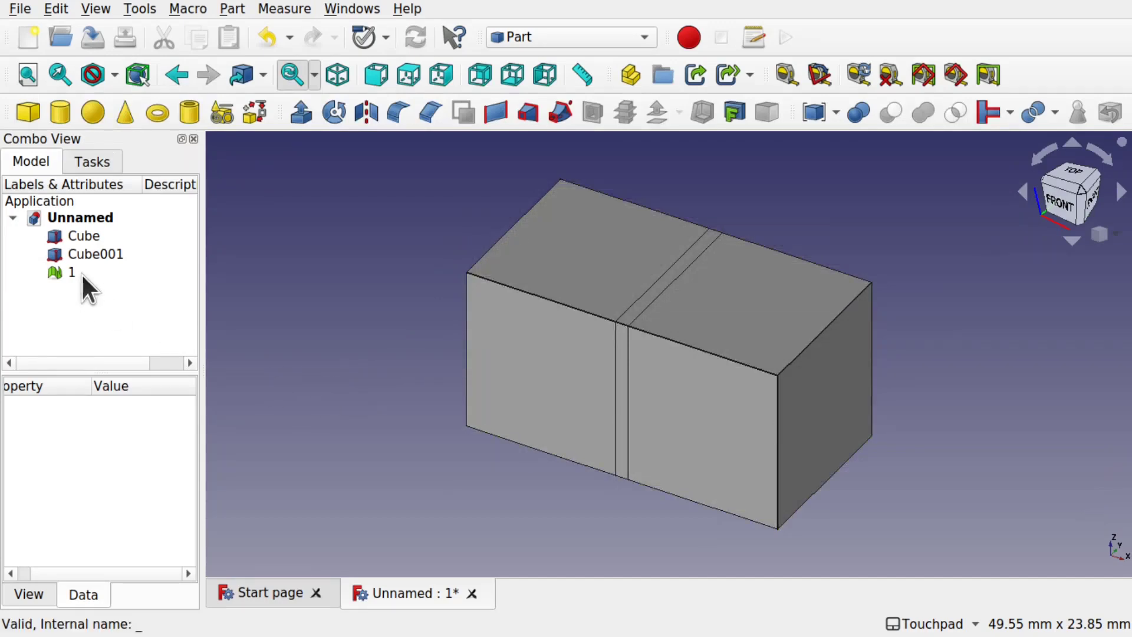
Hide Cube and Cube001, then inspect the imported mesh 1 from below
click(89, 255)
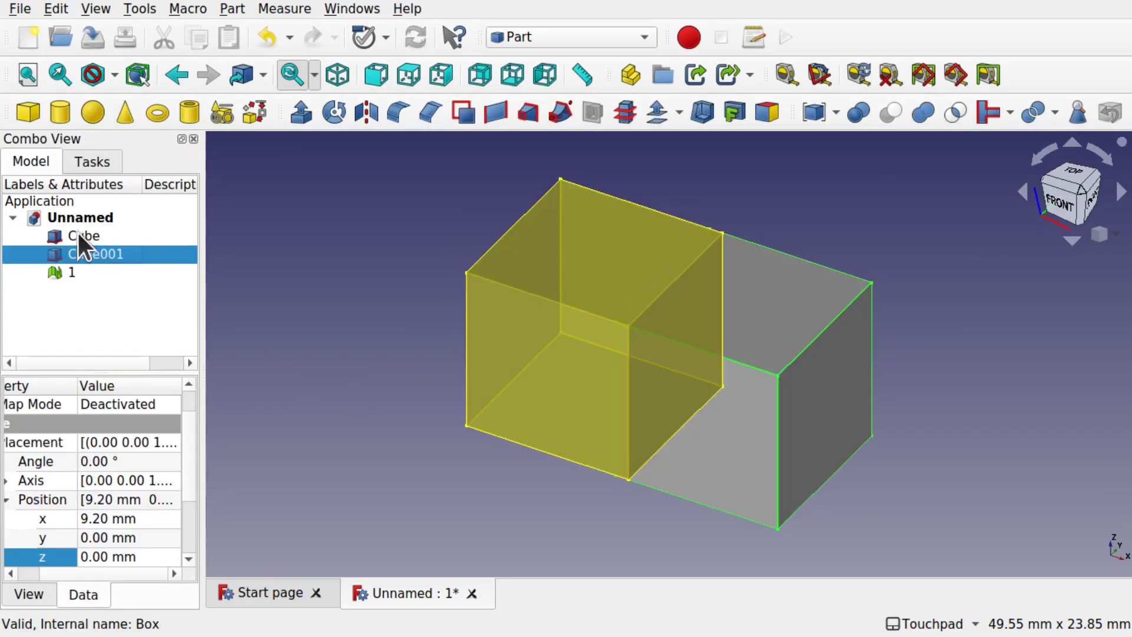
ctrl+click(77, 232)
key(space)
click(324, 377)
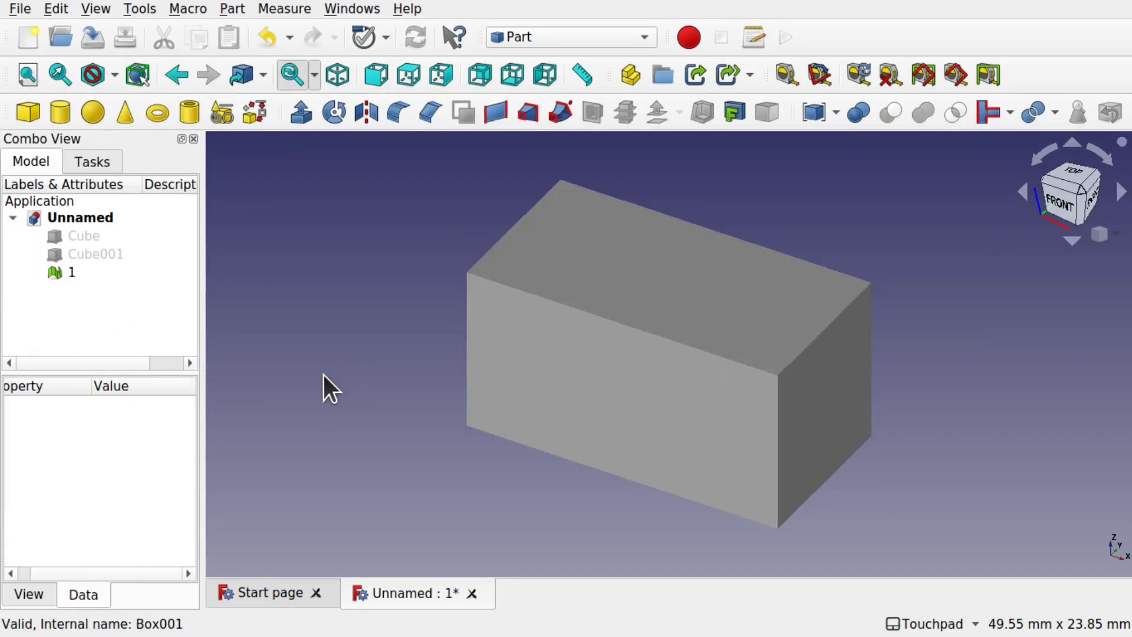
shift+drag(448, 495, 540, 480)
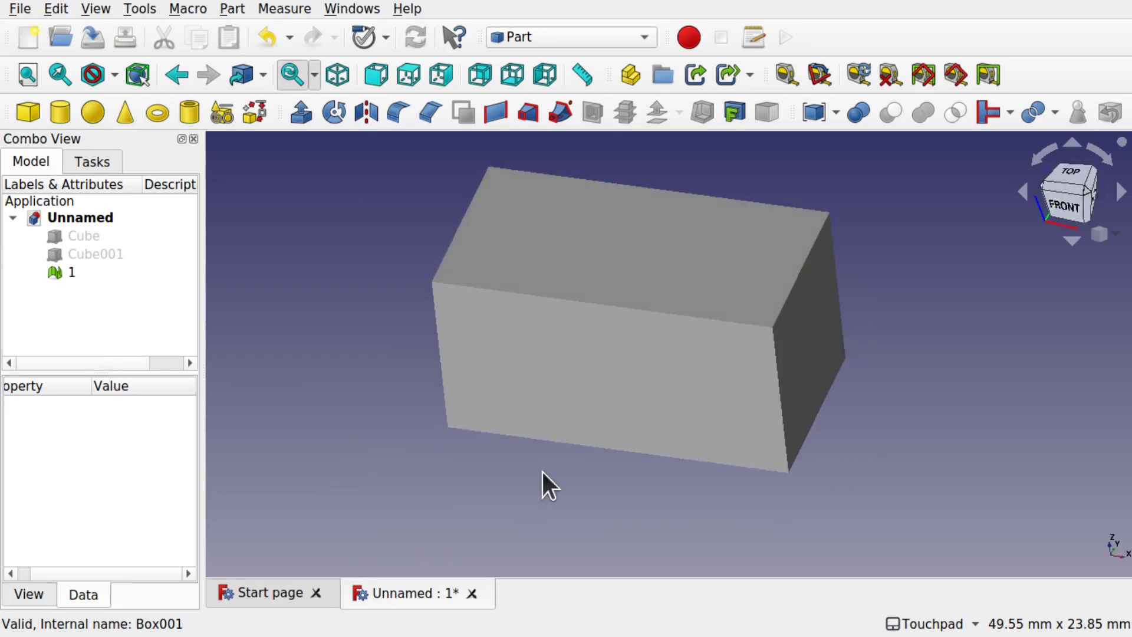
click(632, 383)
shift+drag(748, 366, 725, 351)
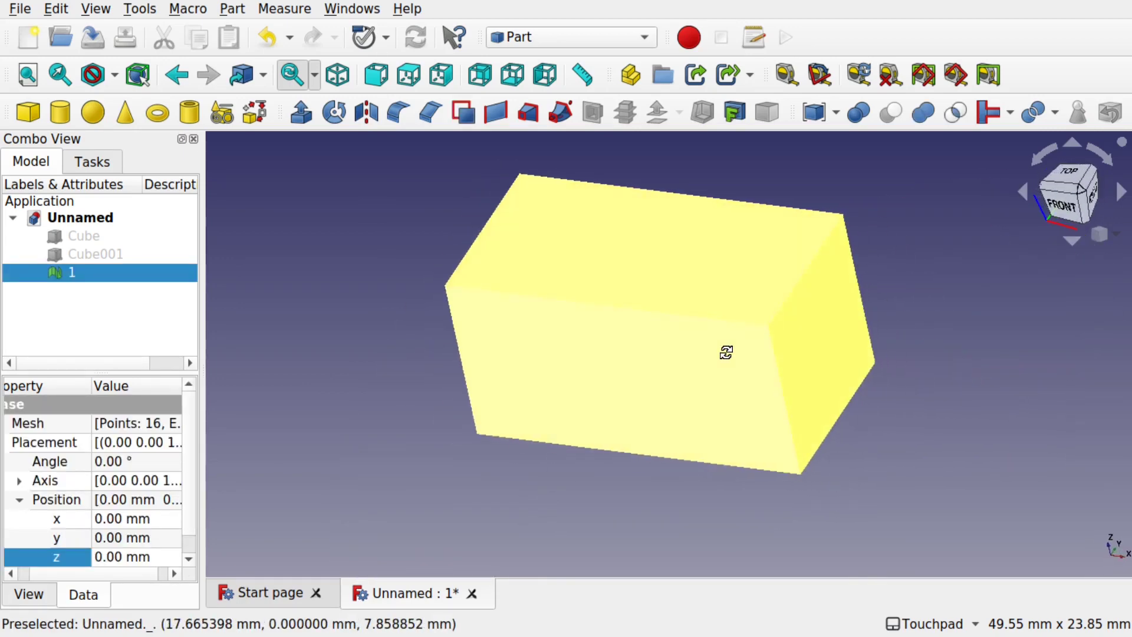
In Mesh Design, split mesh 1 by components and hide mesh 1
click(552, 39)
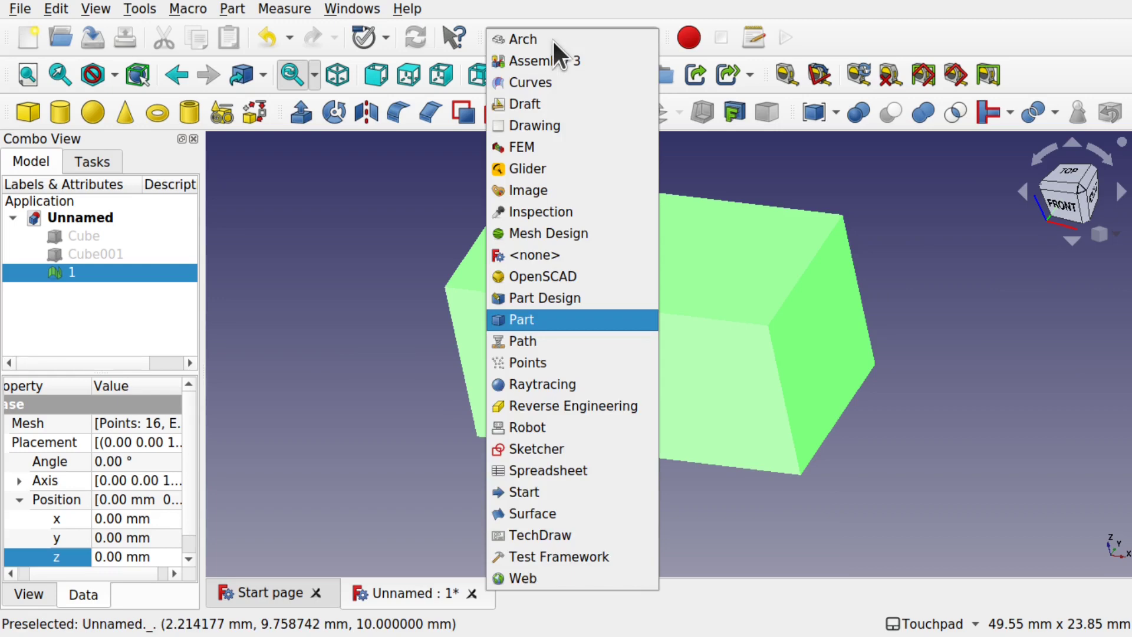
click(596, 231)
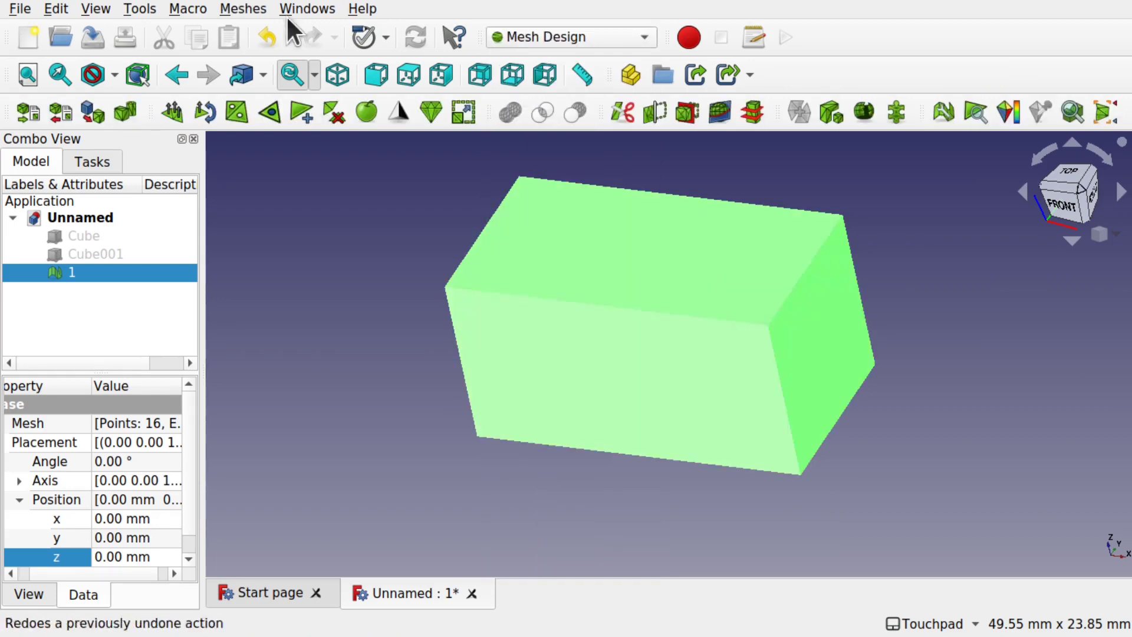
click(241, 9)
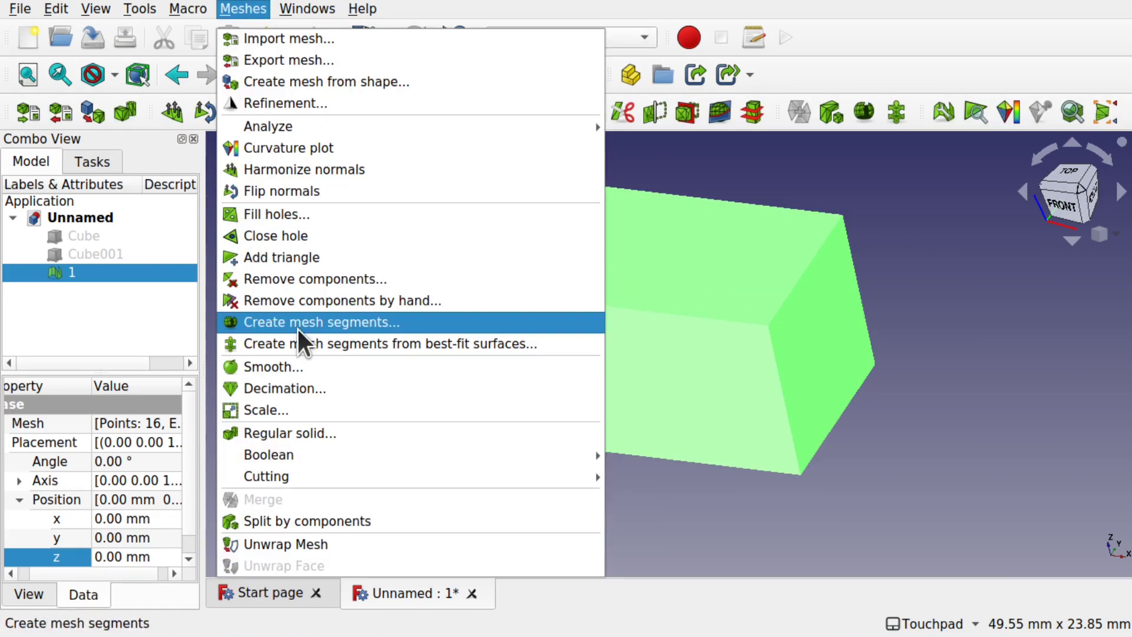
click(348, 518)
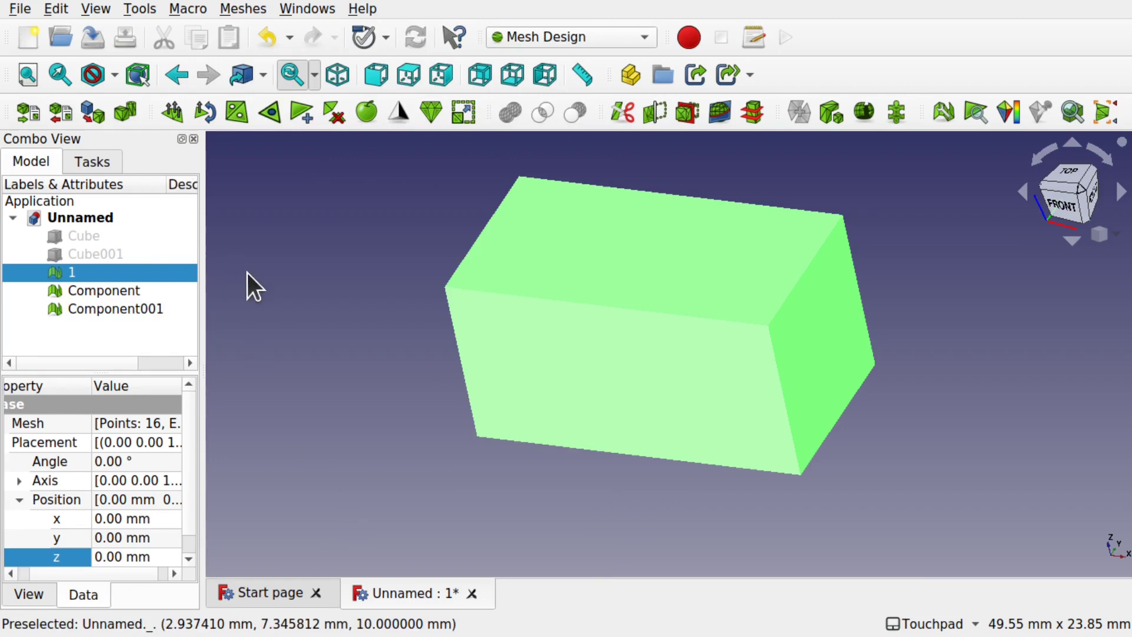
click(273, 286)
click(101, 273)
key(space)
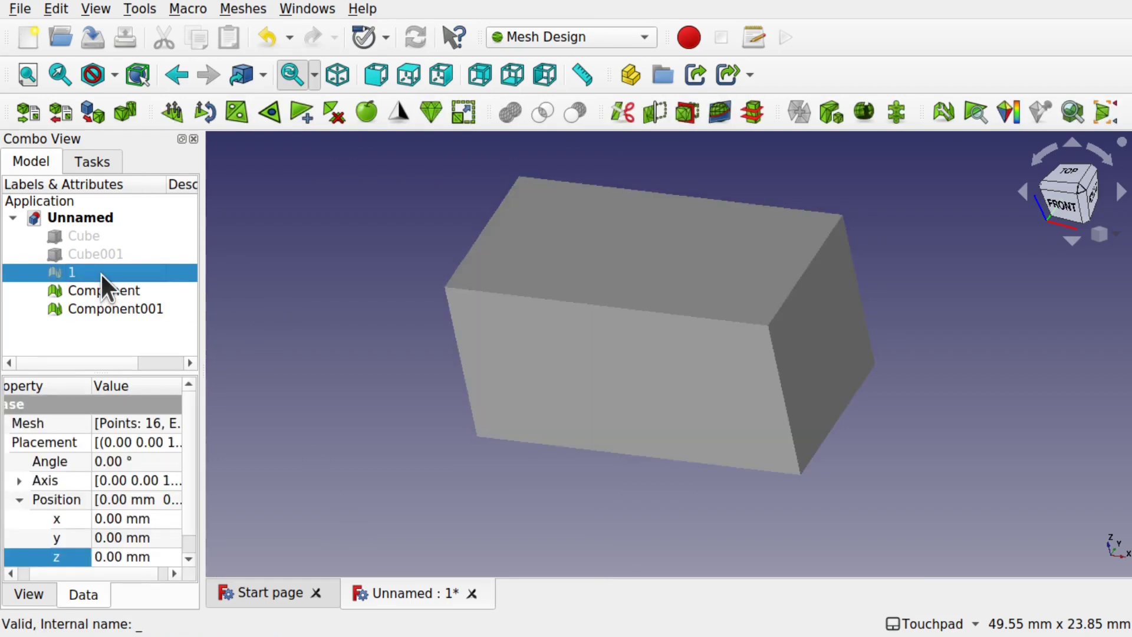
Transform Component, moving it 2.60 mm left along X
click(122, 291)
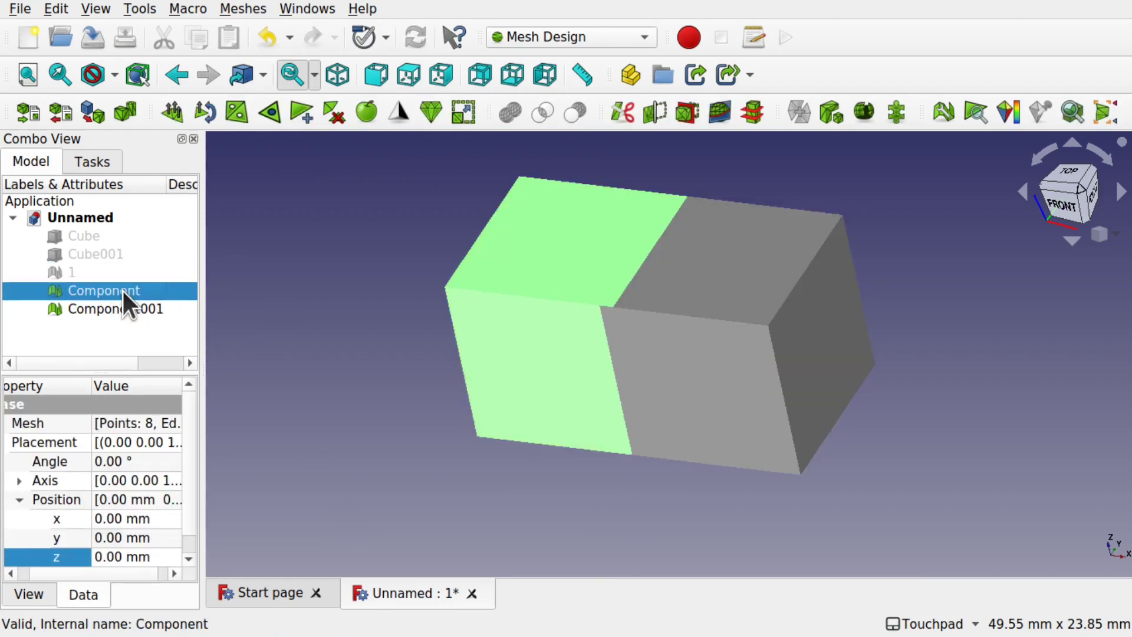
right_click(123, 291)
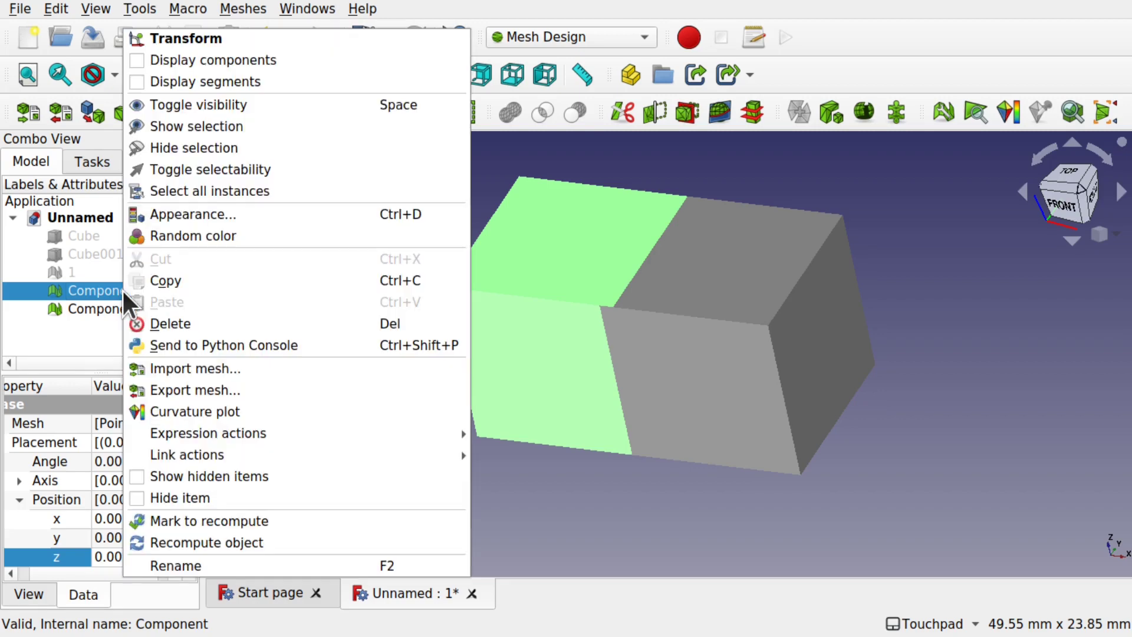
click(229, 39)
drag(581, 447, 542, 449)
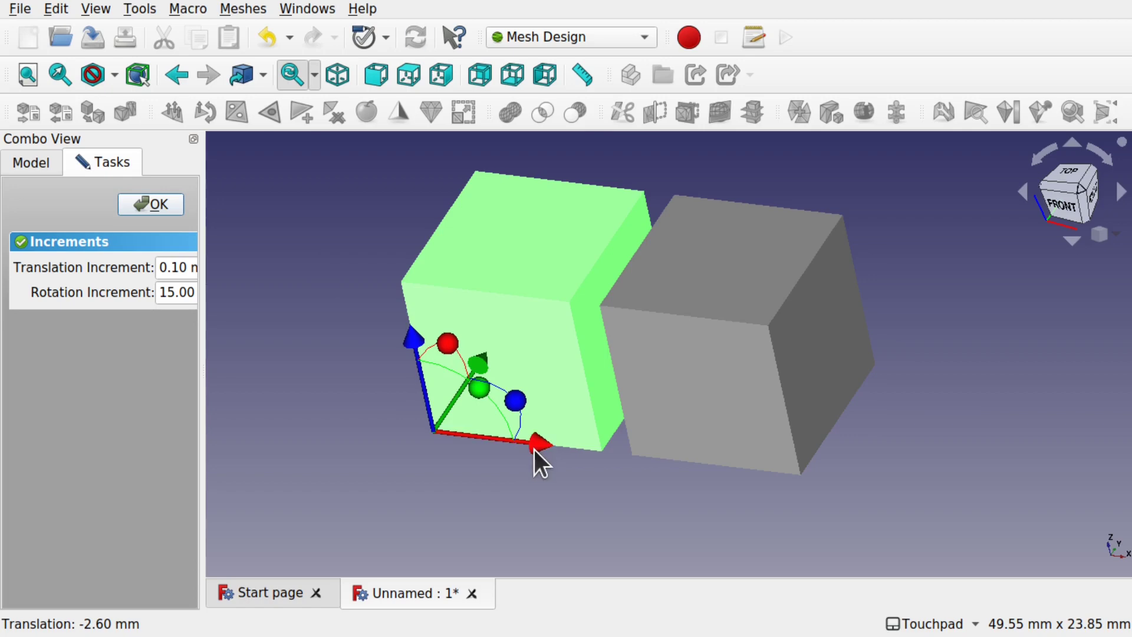
click(151, 205)
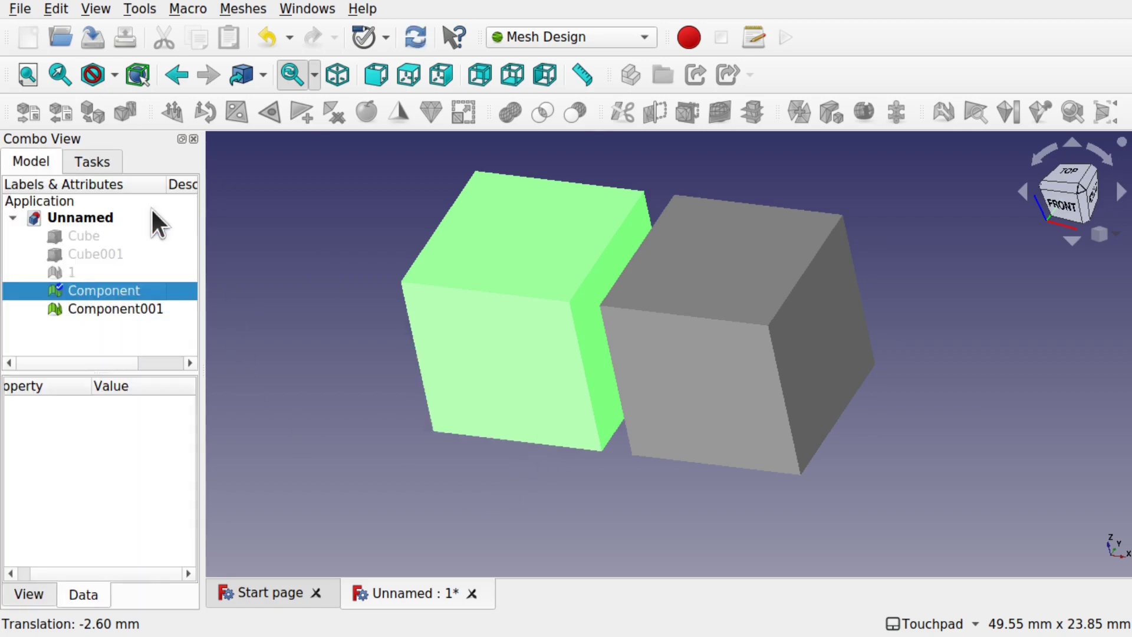
Delete Component, Component001 and the imported mesh 1
click(529, 312)
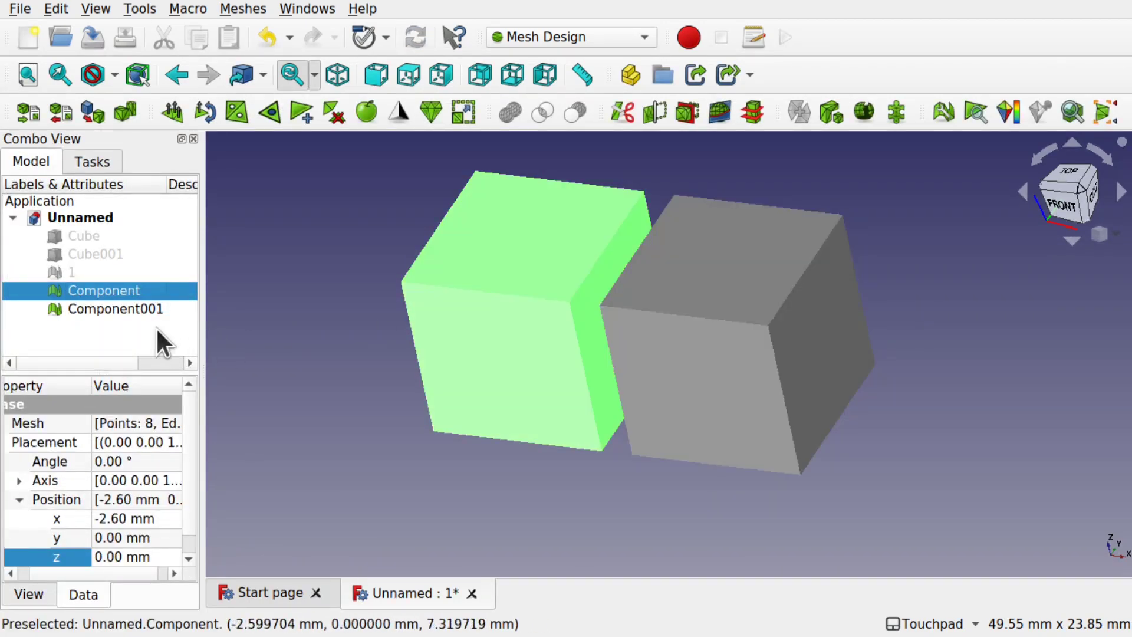
ctrl+click(143, 312)
key(Delete)
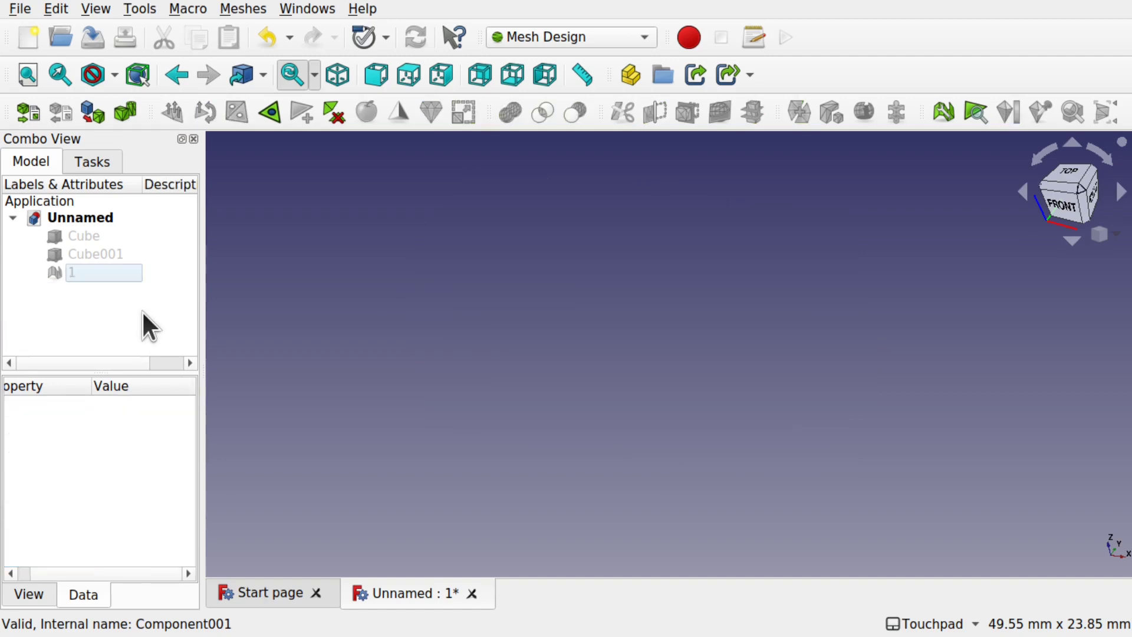
click(84, 271)
key(Delete)
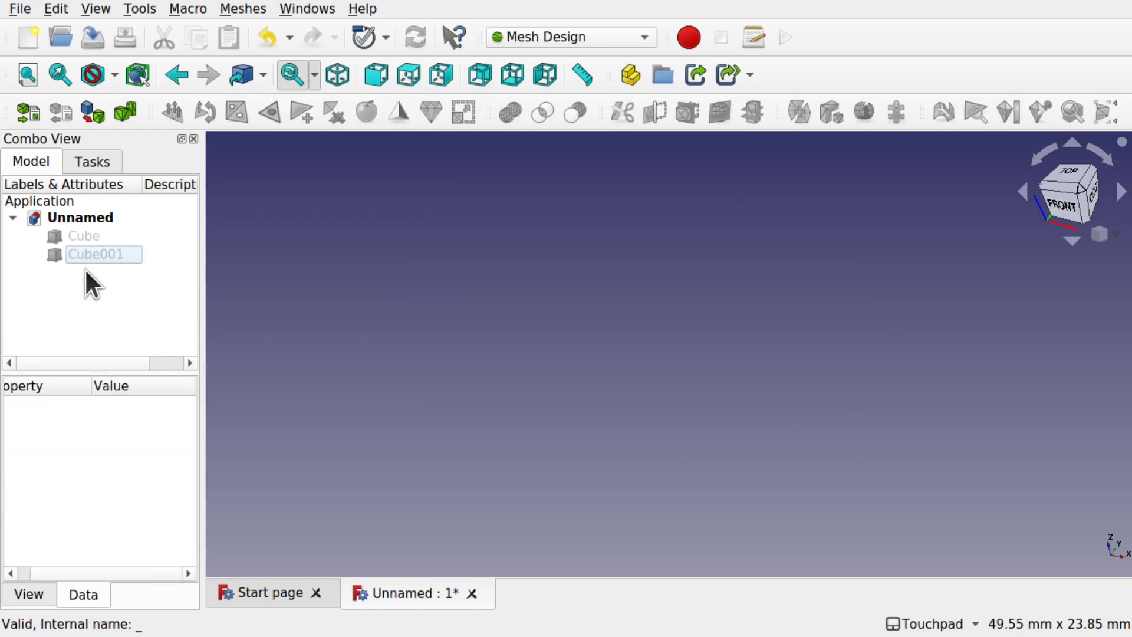
Show Cube and Cube001 again, select both, and activate the Part workbench
click(97, 258)
key(space)
click(68, 232)
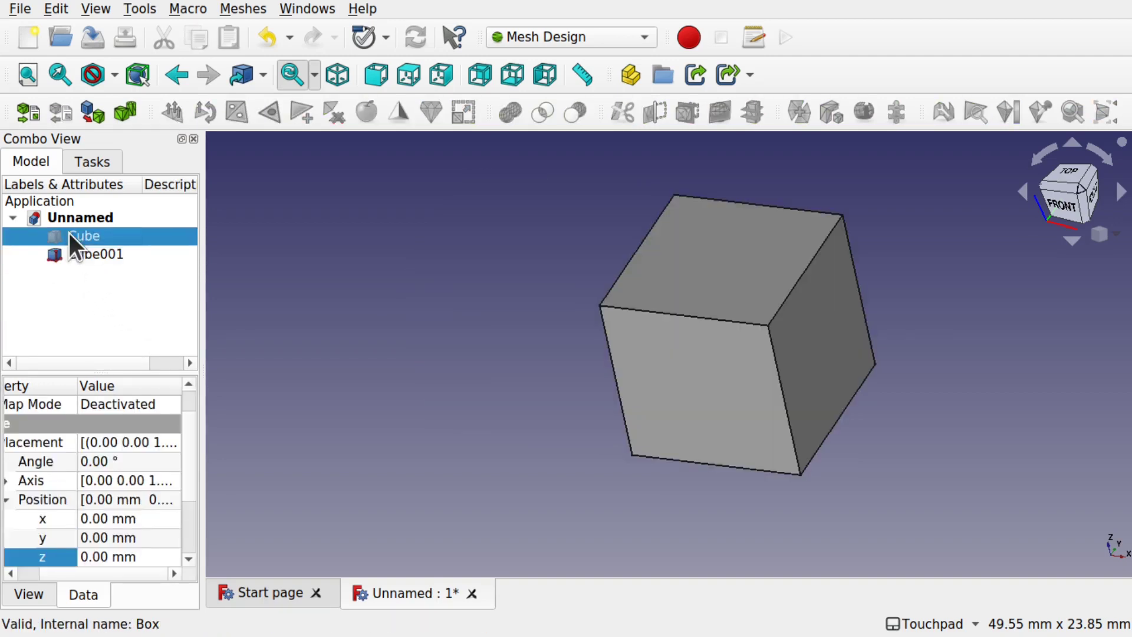
key(space)
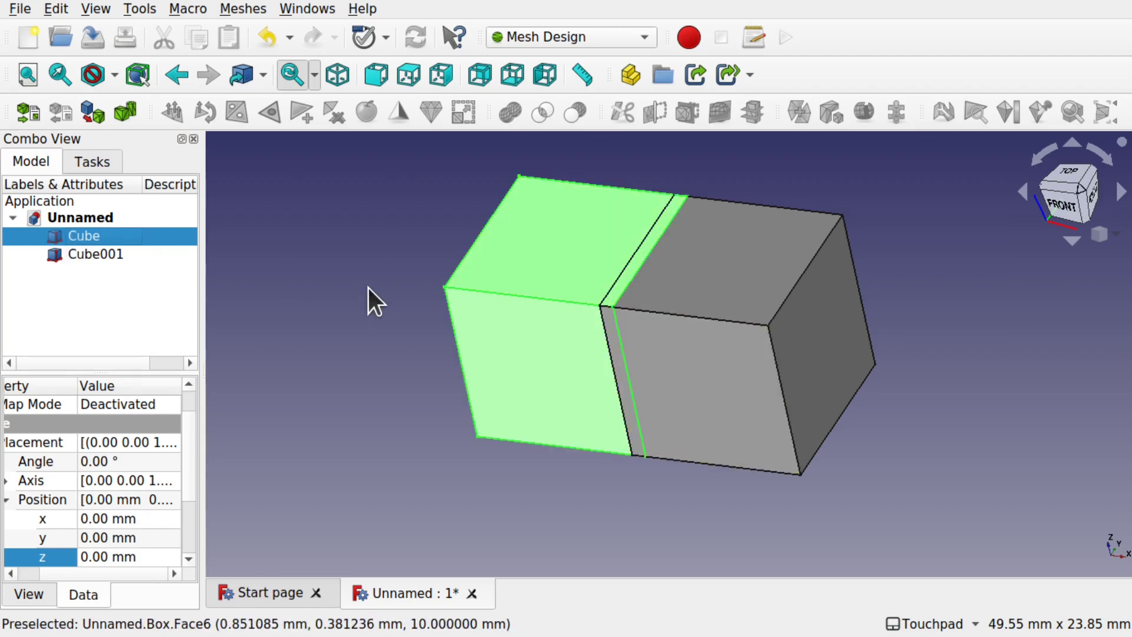
ctrl+click(105, 252)
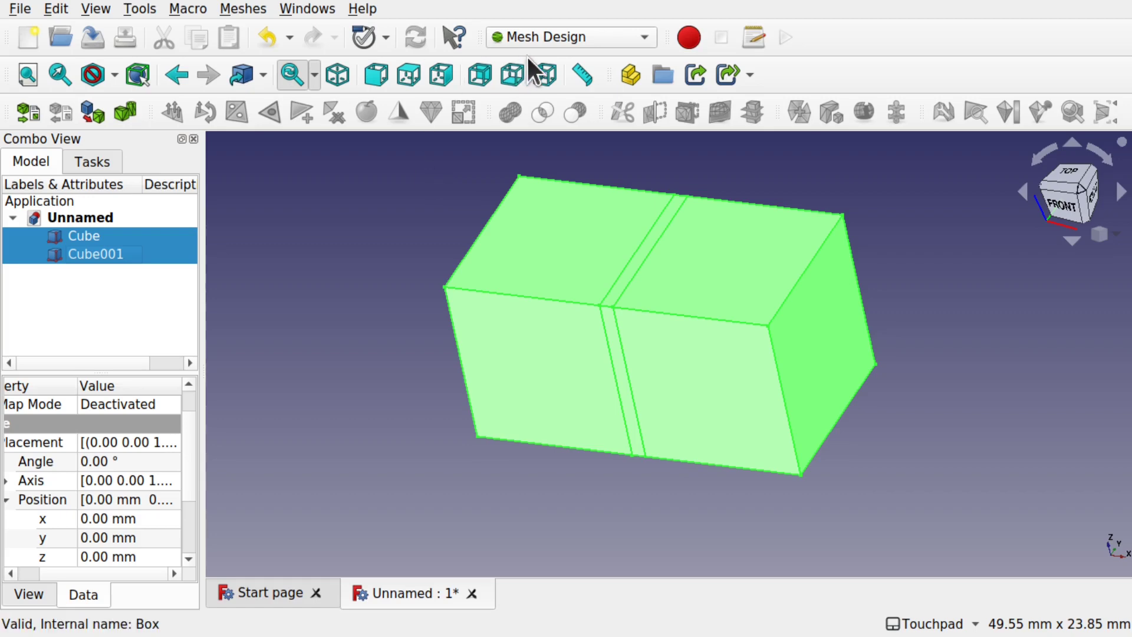
click(561, 38)
click(538, 312)
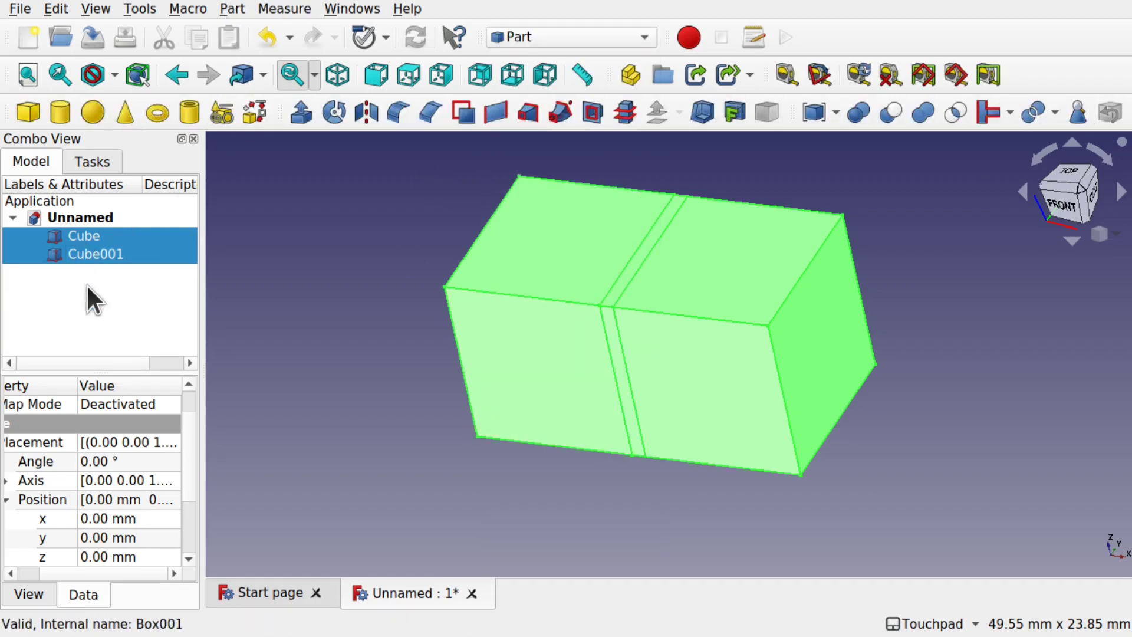
Fuse the two cubes with a Boolean union into a Fusion object
click(227, 9)
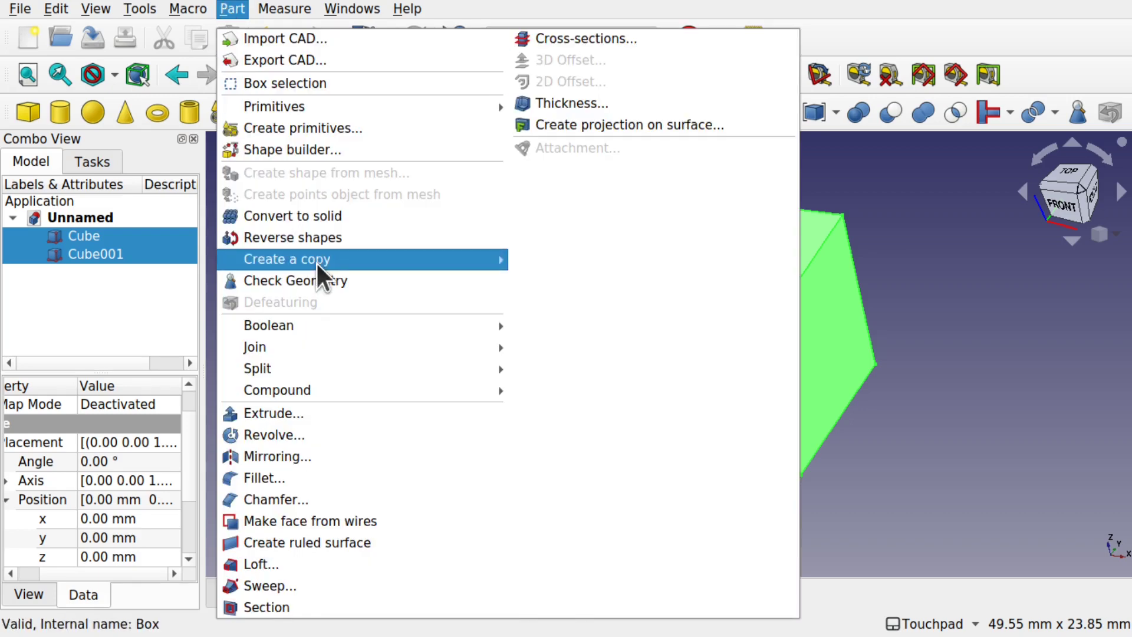
mouse_move(427, 329)
click(564, 367)
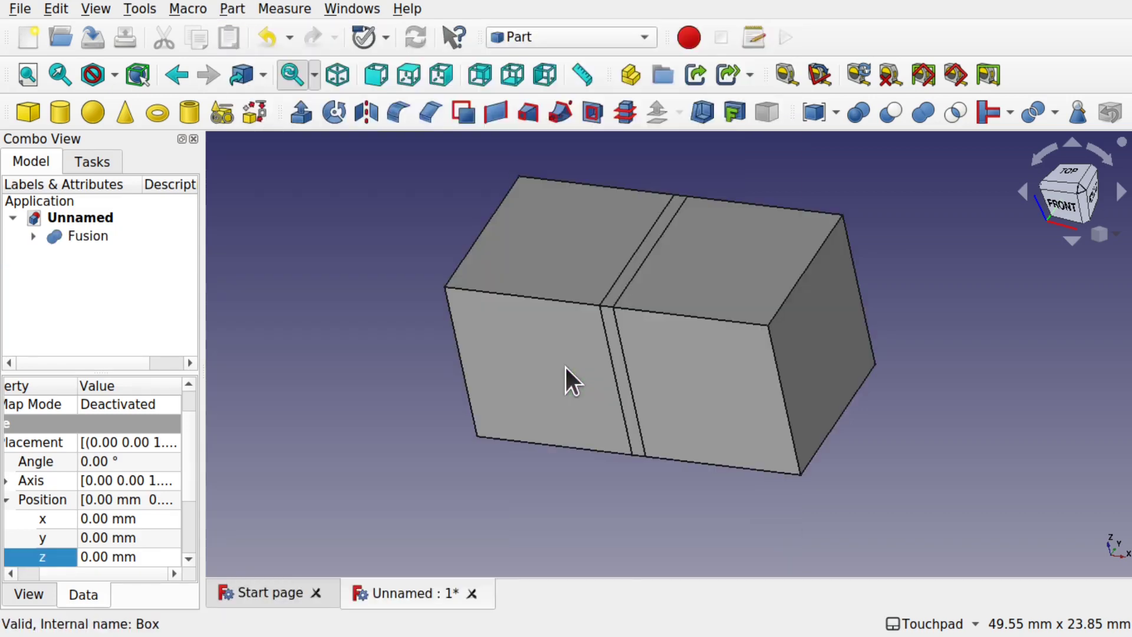
click(324, 330)
click(98, 239)
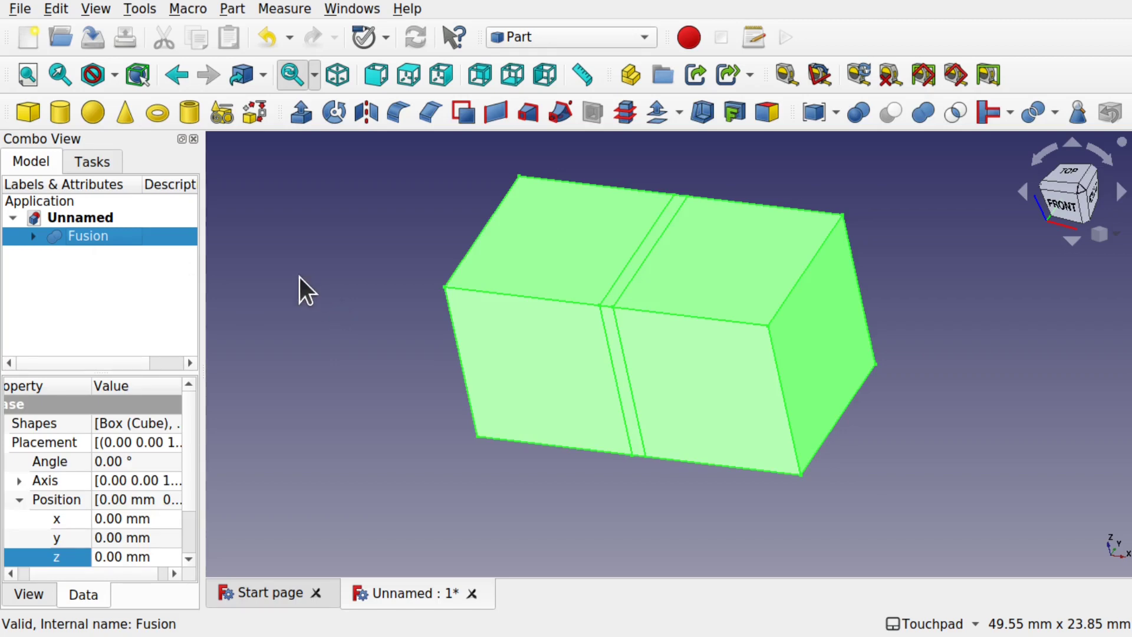
Export Fusion to 1.stl in Downloads, overwriting the existing file
click(19, 9)
click(105, 258)
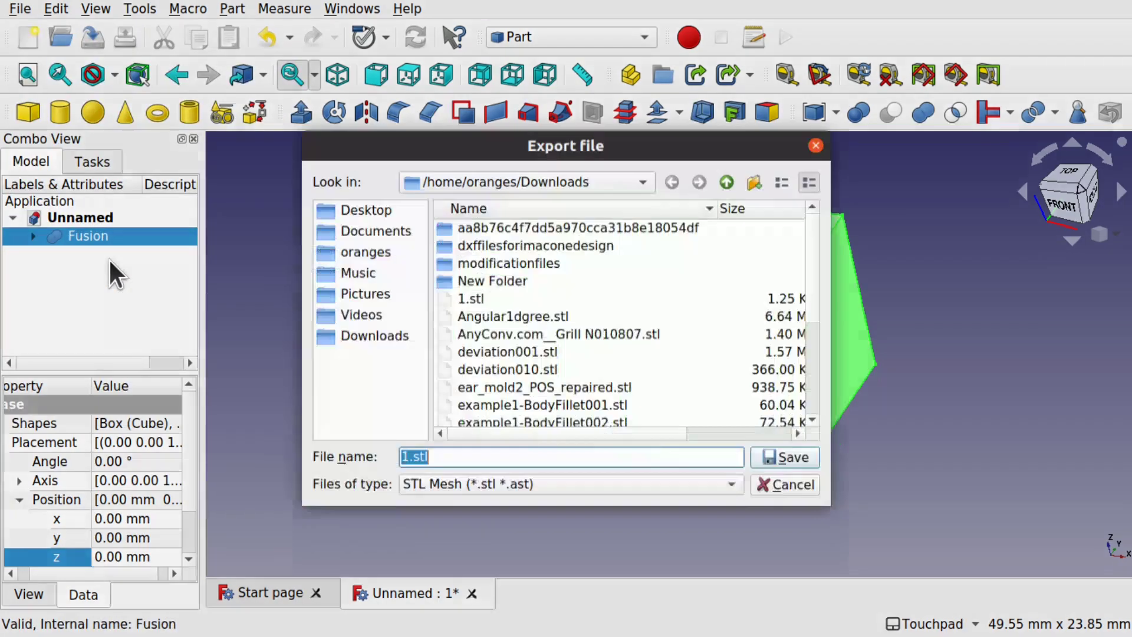
click(479, 299)
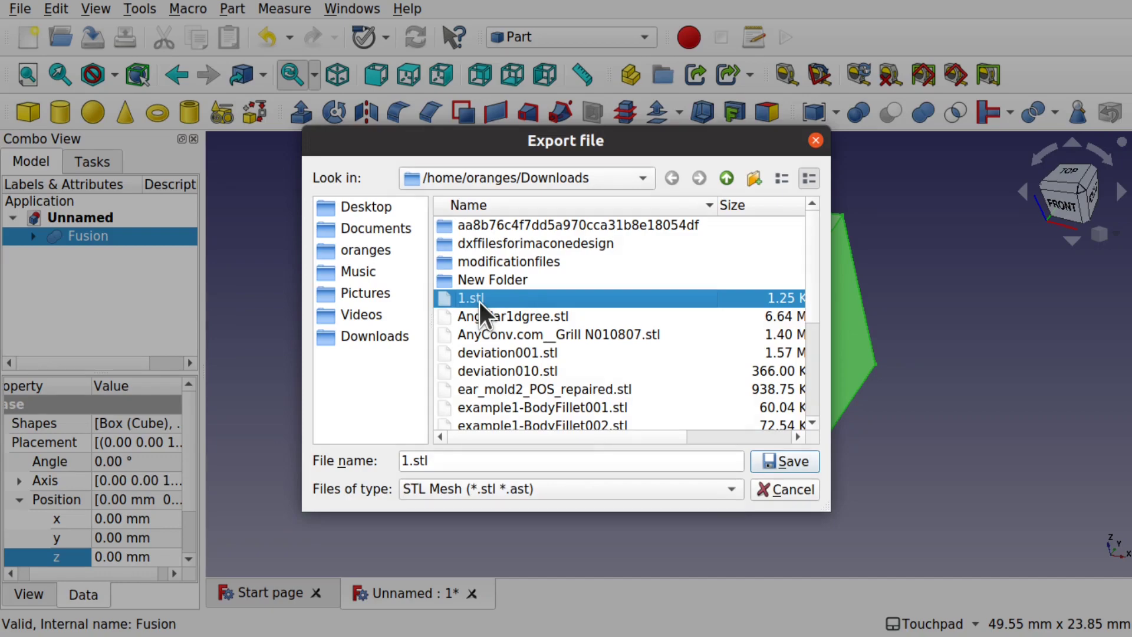
double_click(479, 301)
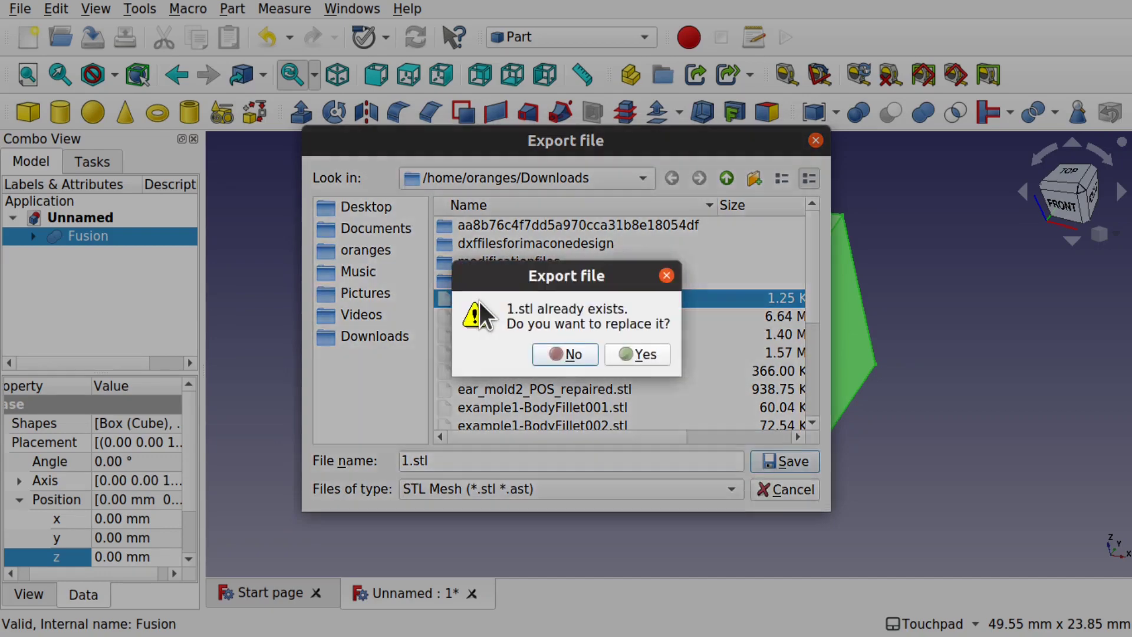
click(642, 355)
click(288, 214)
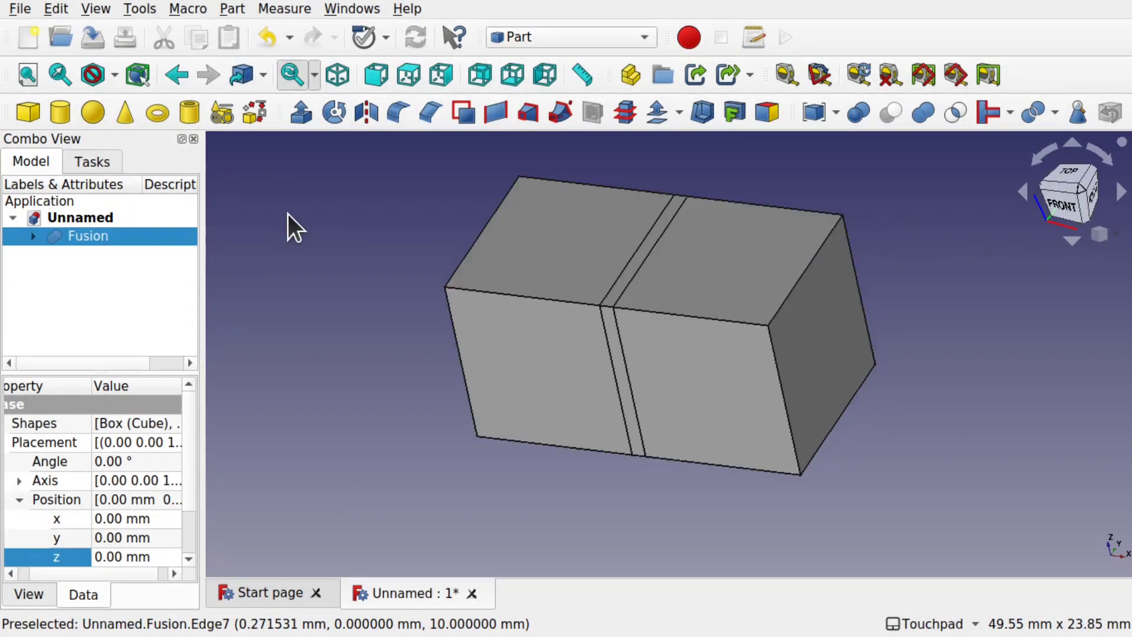
Re-import the fused 1.stl as mesh 1 and hide the Fusion object
click(11, 12)
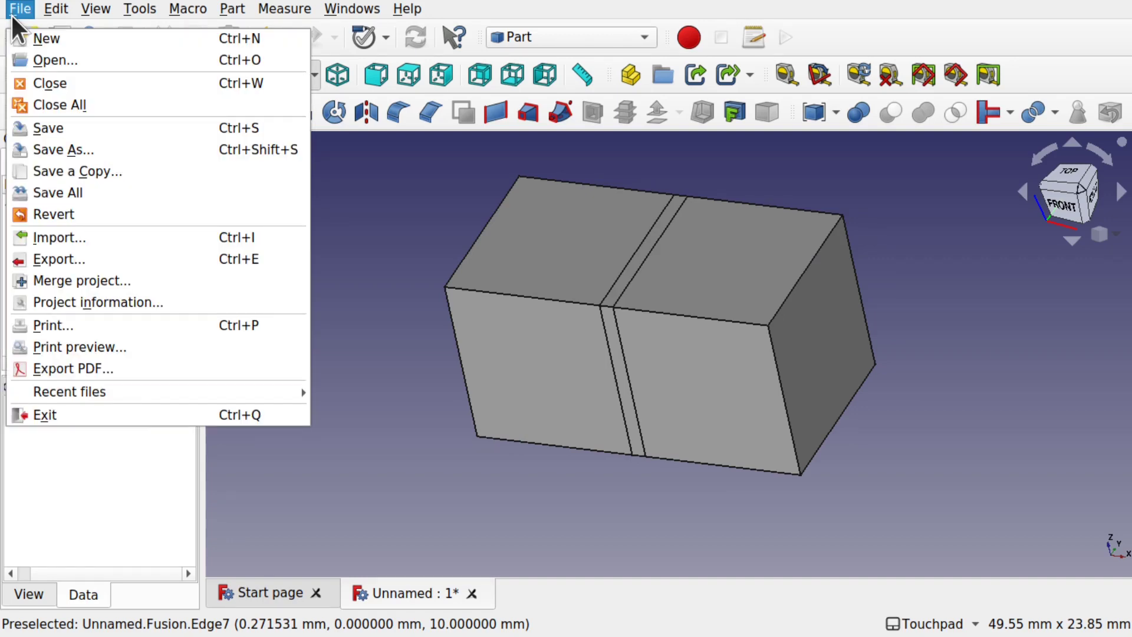
click(112, 259)
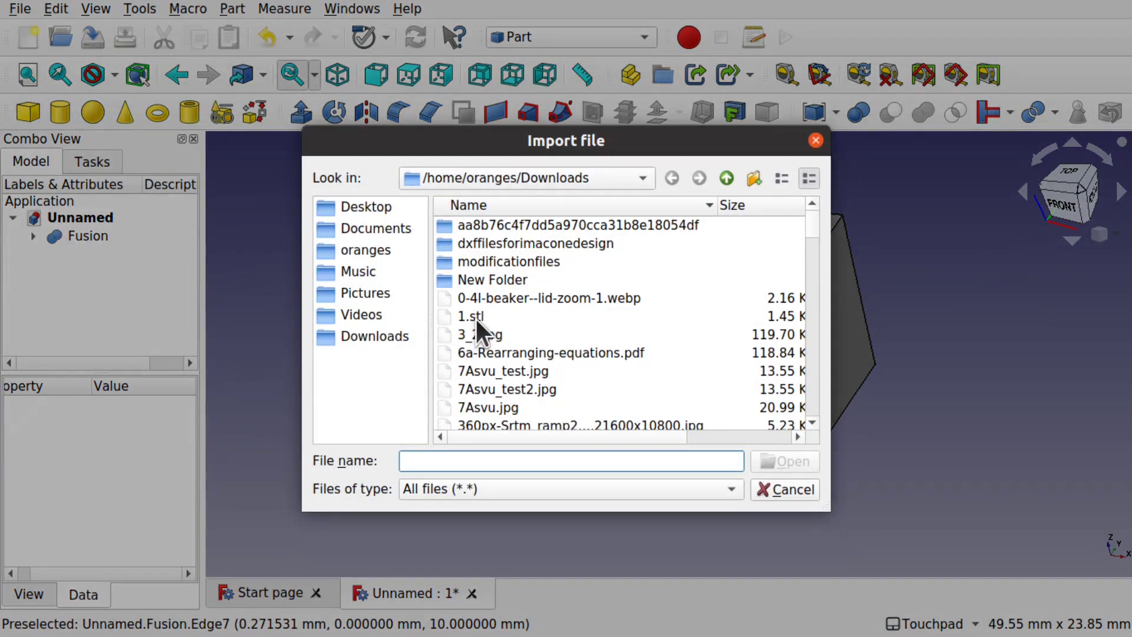
double_click(476, 317)
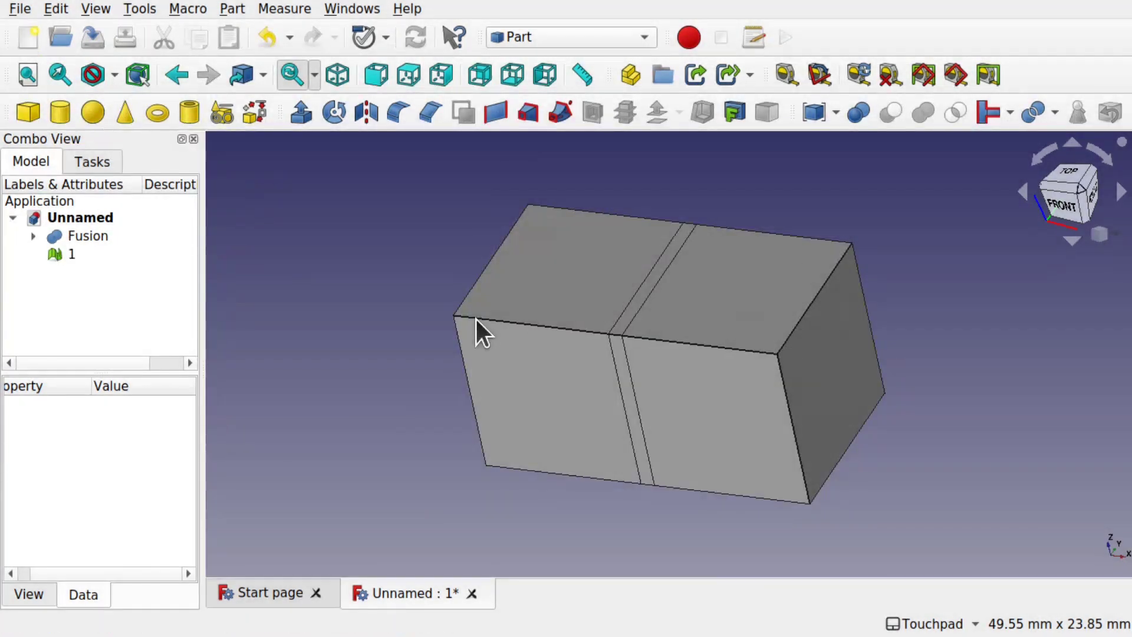
click(83, 235)
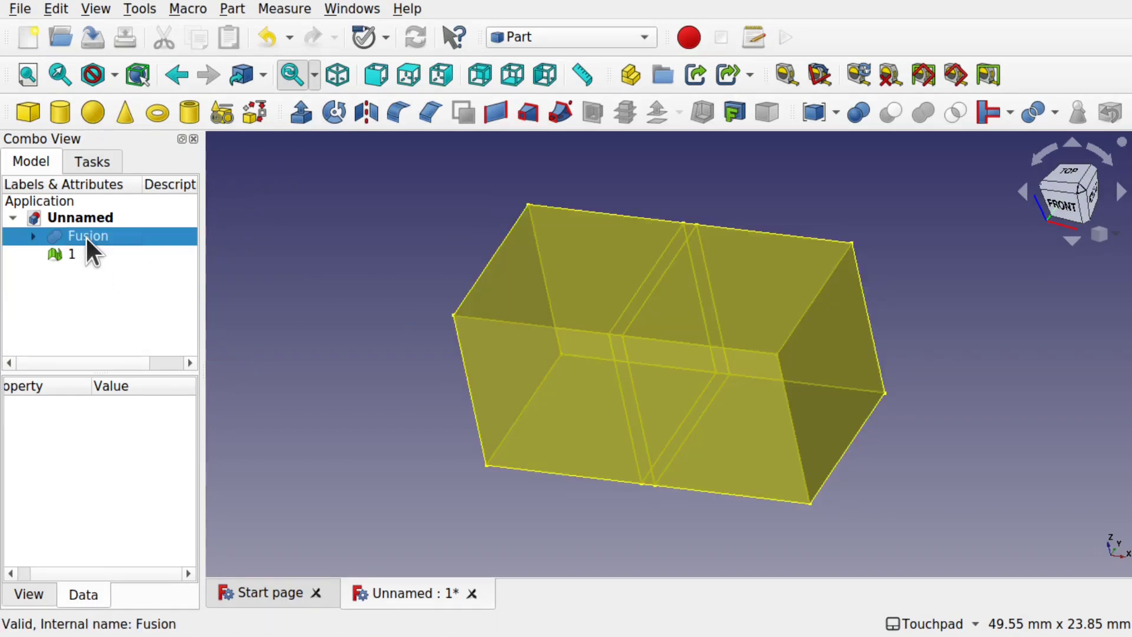
key(space)
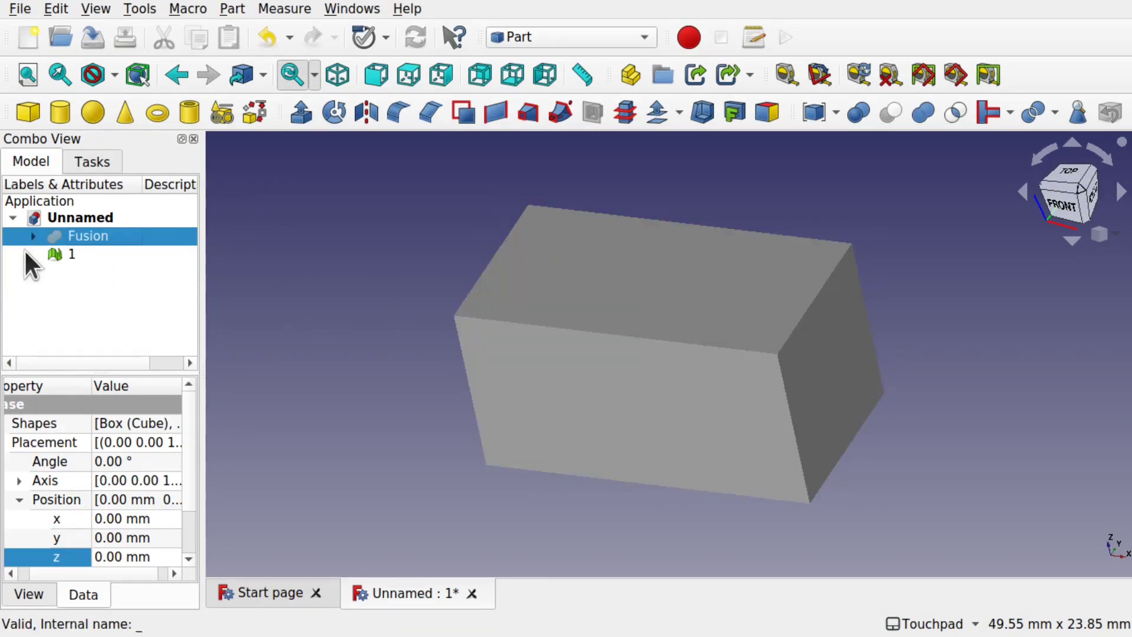
click(58, 253)
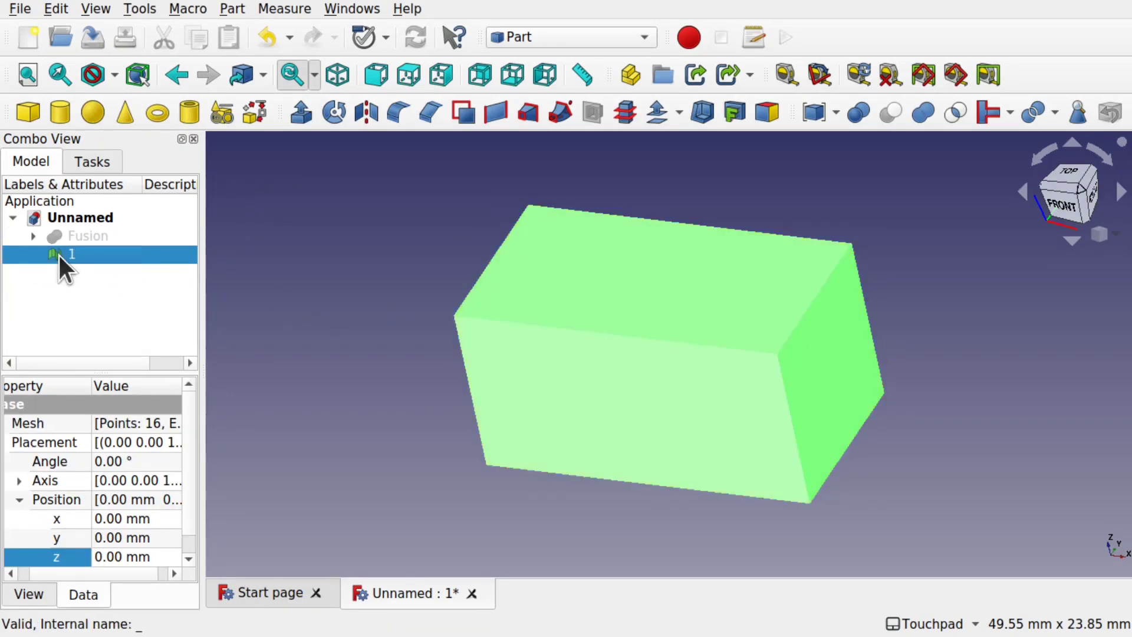
In Mesh Design, split mesh 1 by components, yielding a single Component object
click(572, 36)
click(597, 233)
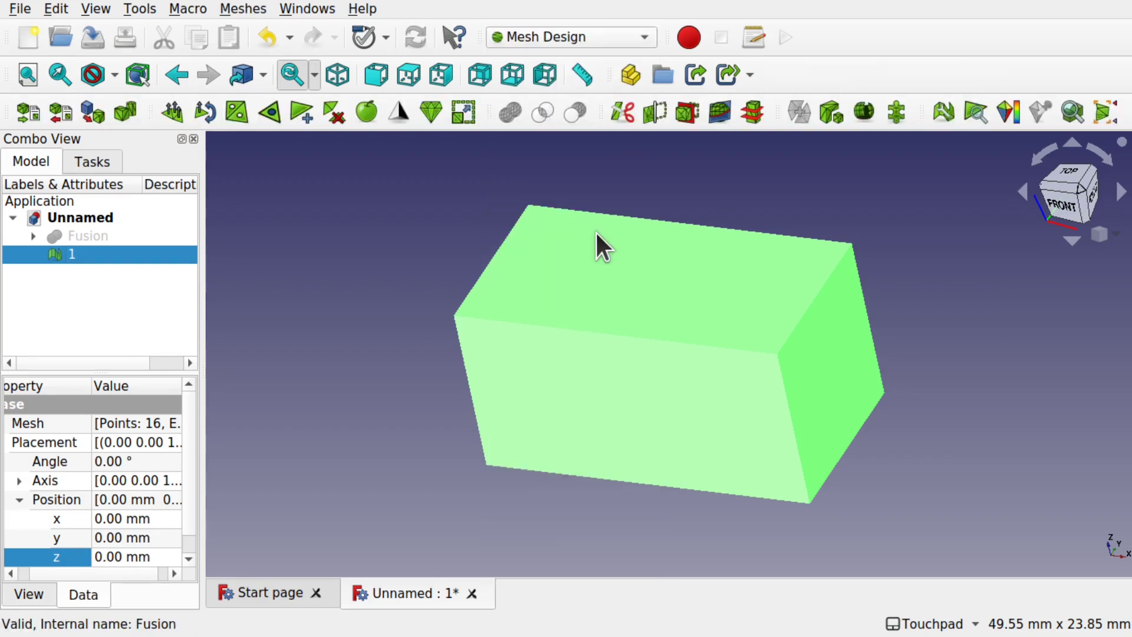
click(233, 7)
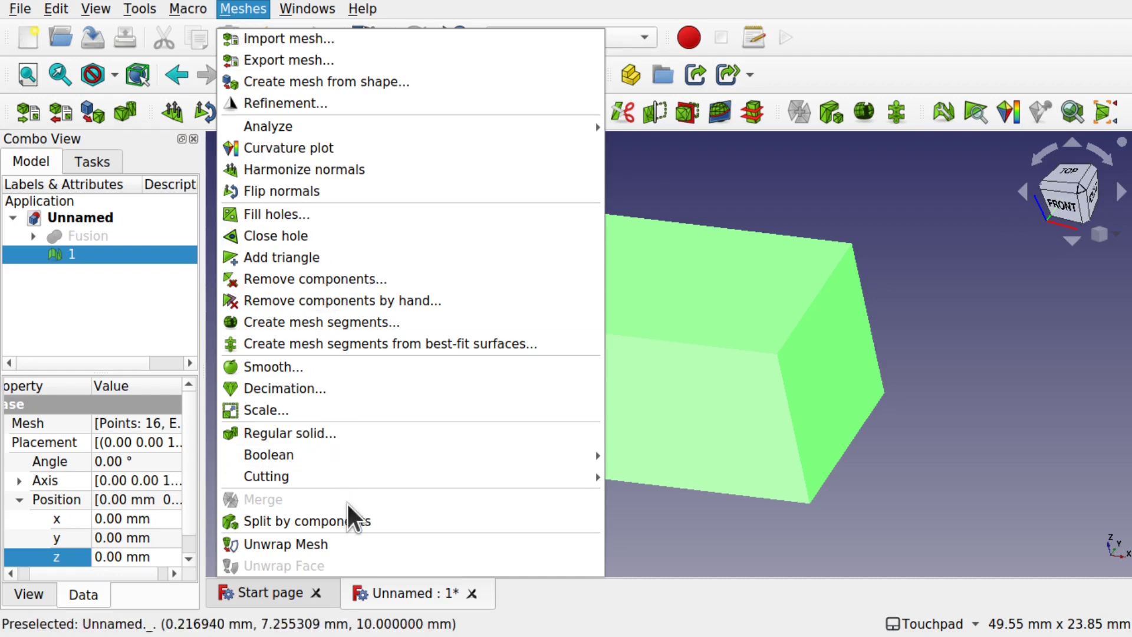
click(354, 519)
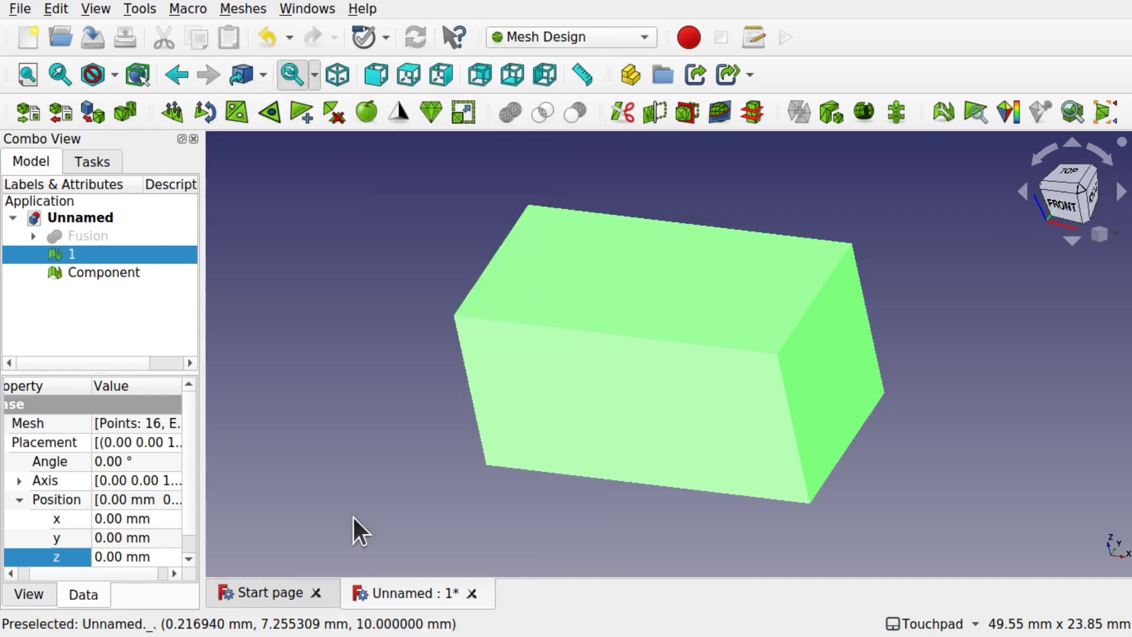
click(112, 274)
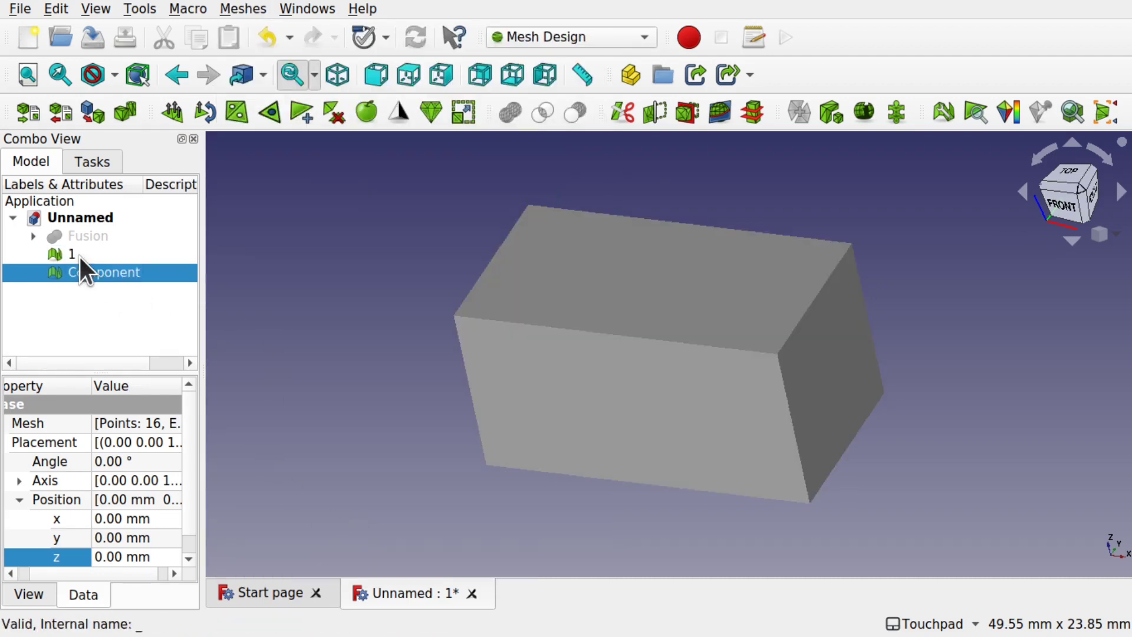
click(80, 257)
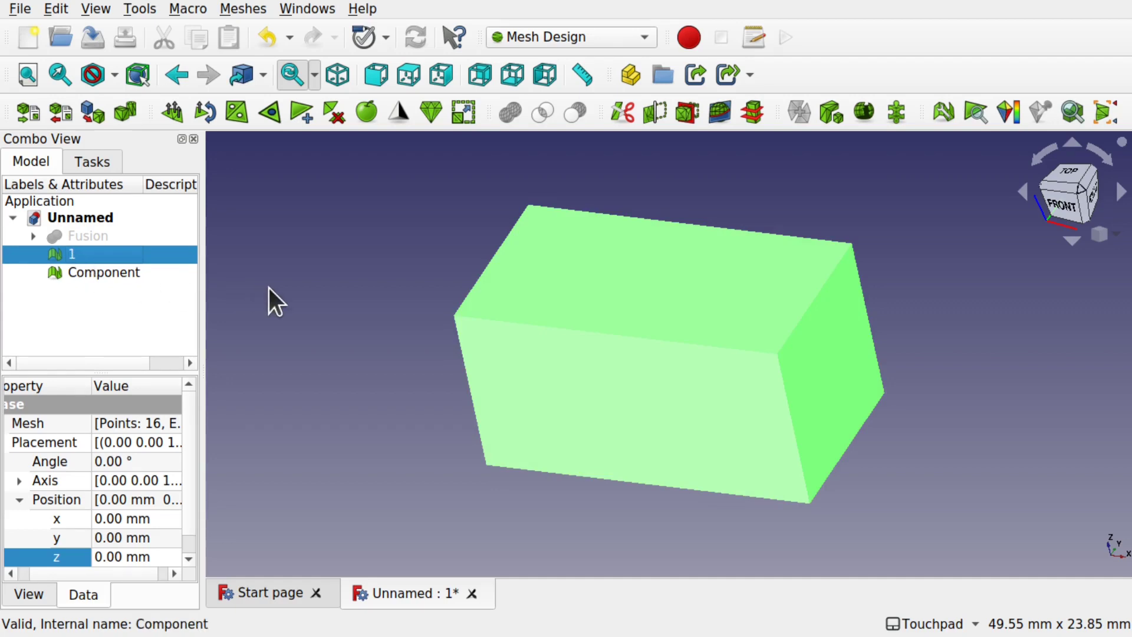